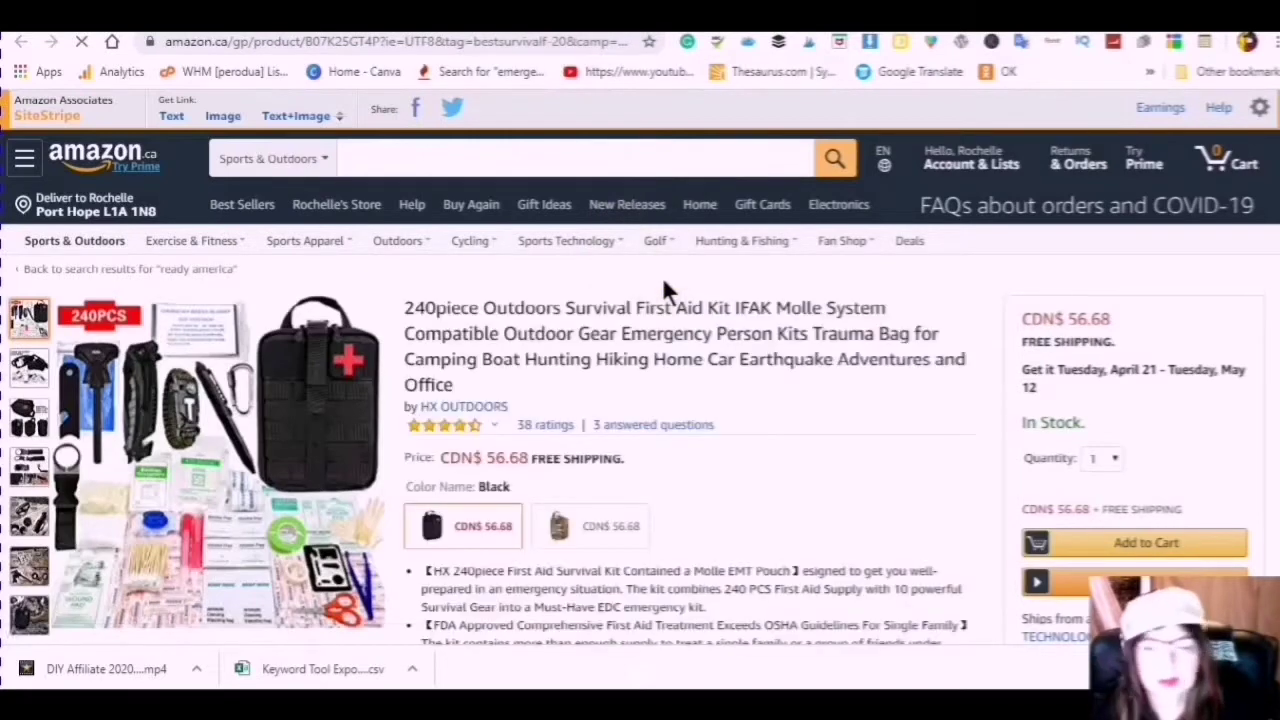
# Step: Review the Amazon product page of the 240piece Outdoors Survival First Aid Kit, including its title and feature descriptions
pyautogui.scroll(-1, 658, 292)
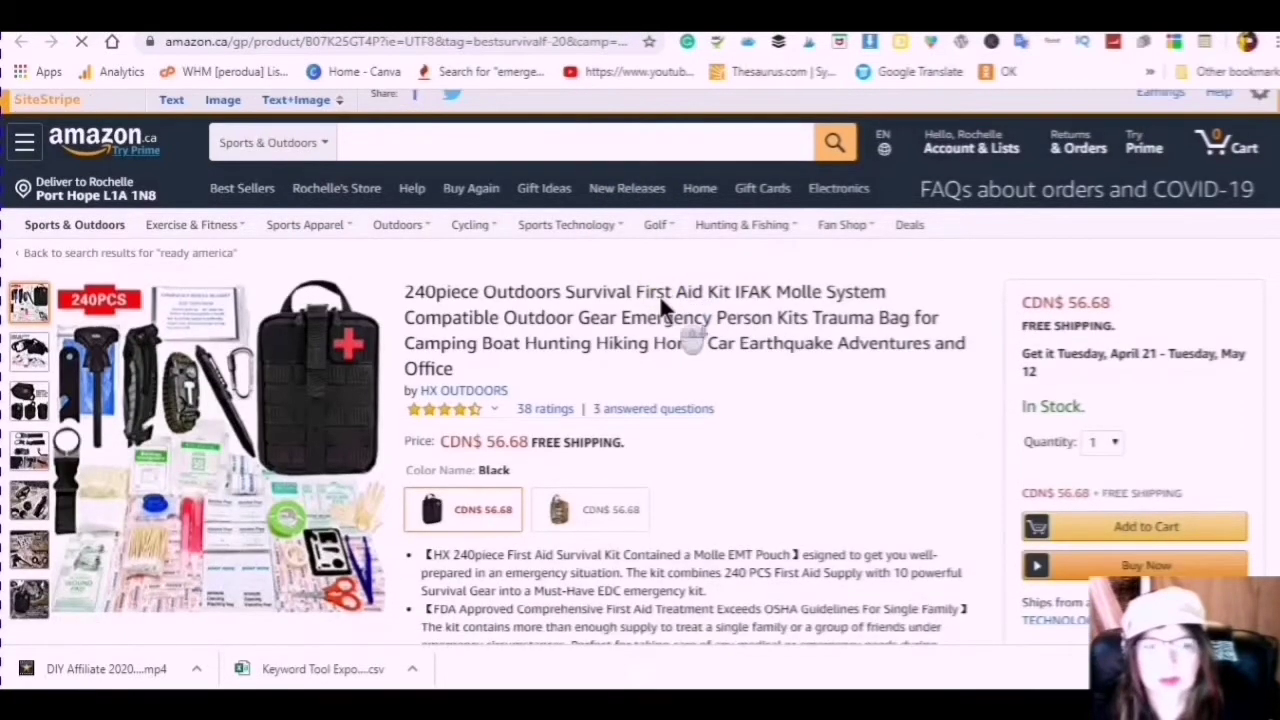
pyautogui.scroll(-6, 655, 305)
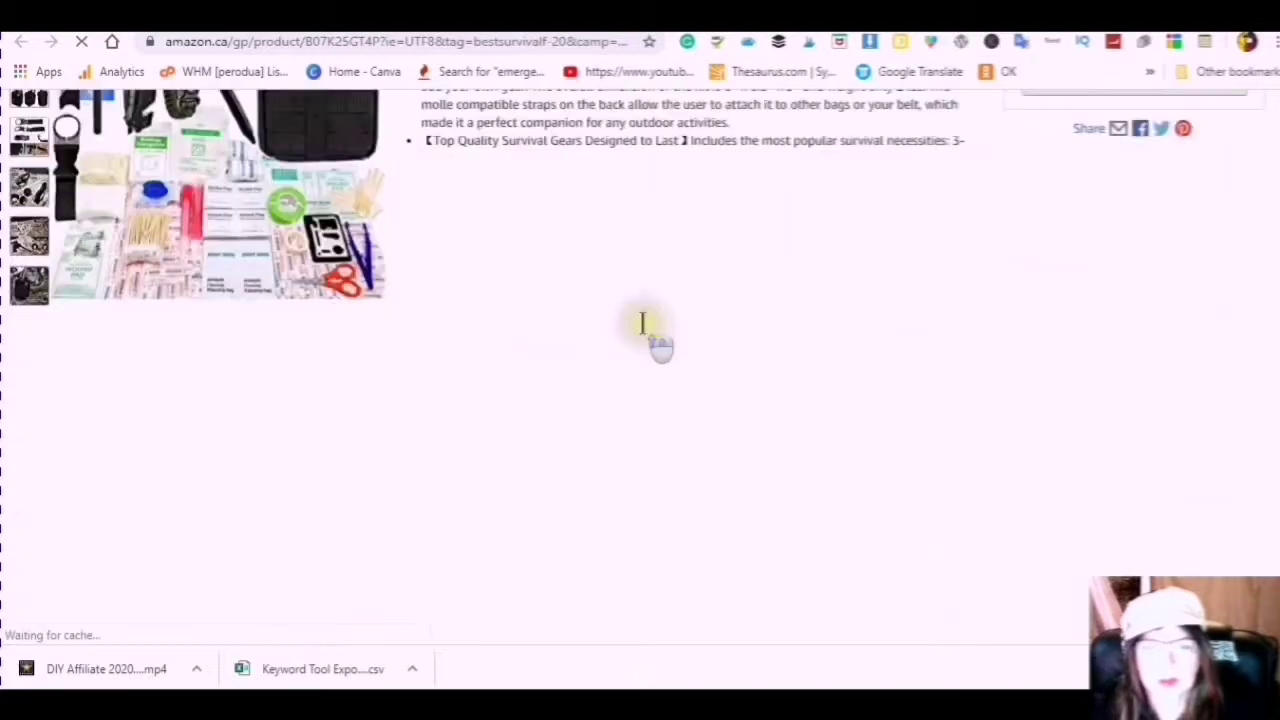
pyautogui.scroll(5, 642, 321)
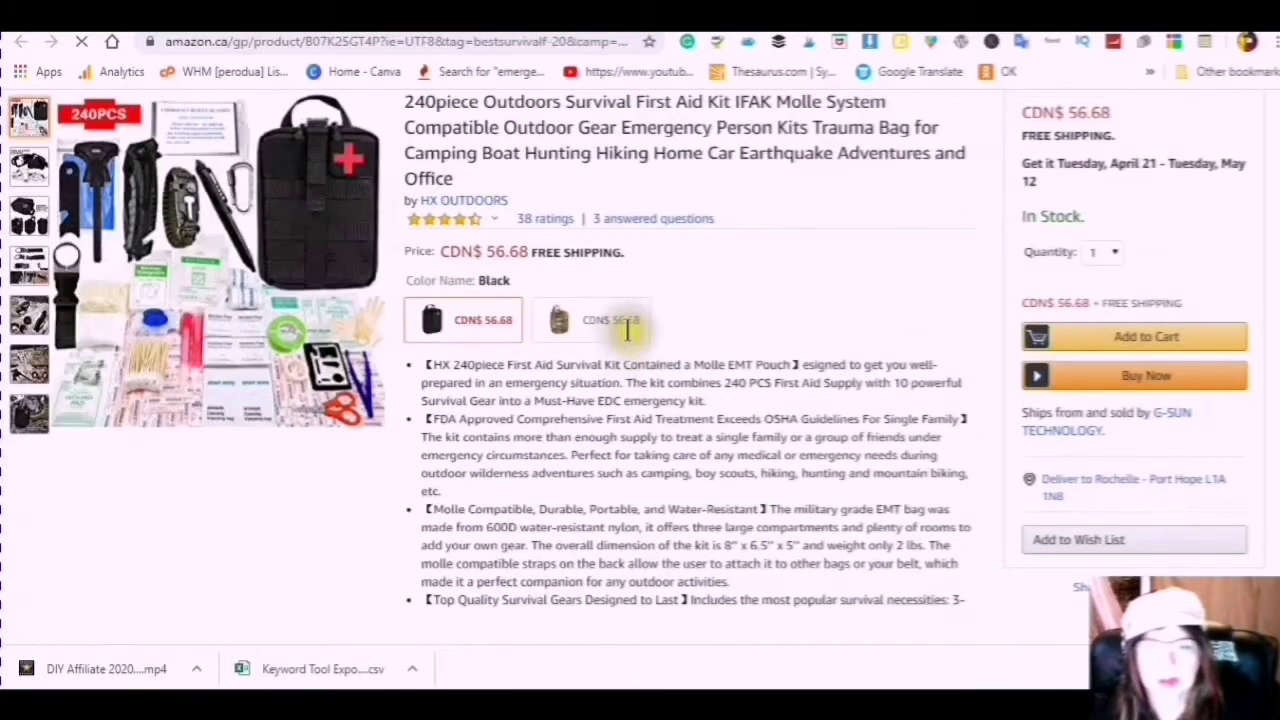
pyautogui.scroll(3, 628, 333)
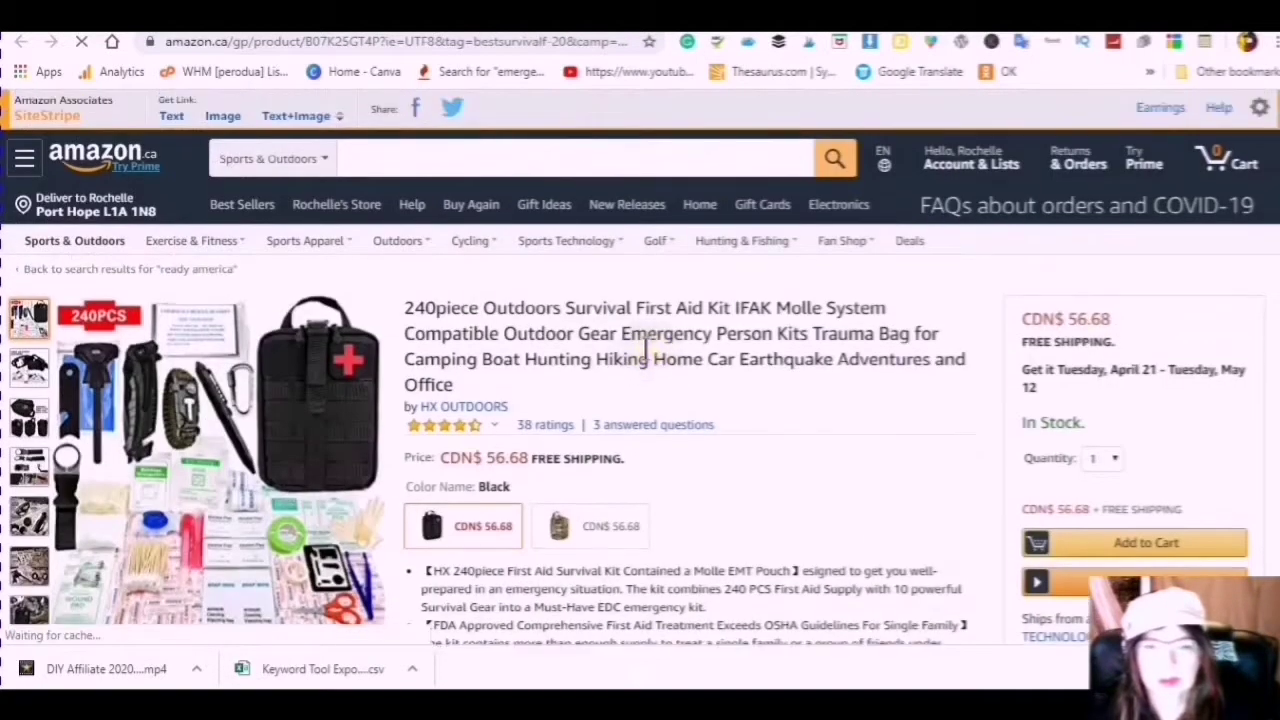
pyautogui.scroll(-2, 645, 347)
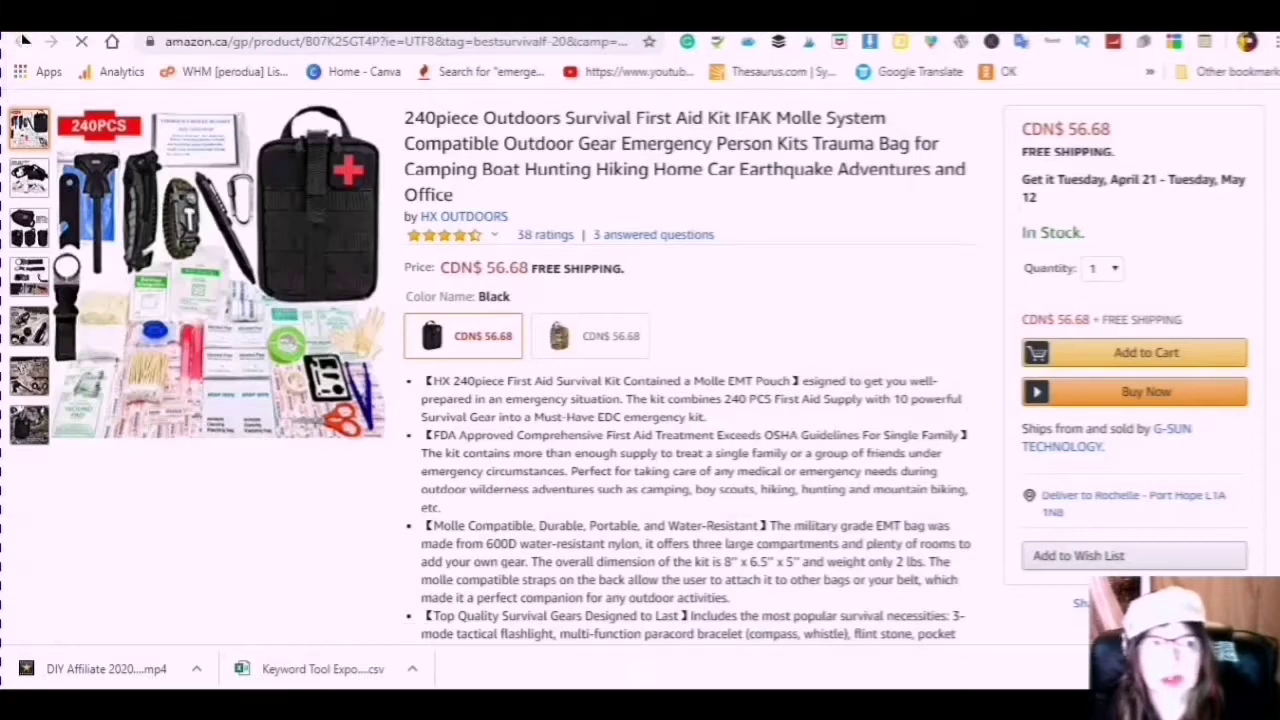
# Step: Return to the Keyword Tool results for "outdoors survival first aid kit" and review the suggested keywords
pyautogui.click(22, 41)
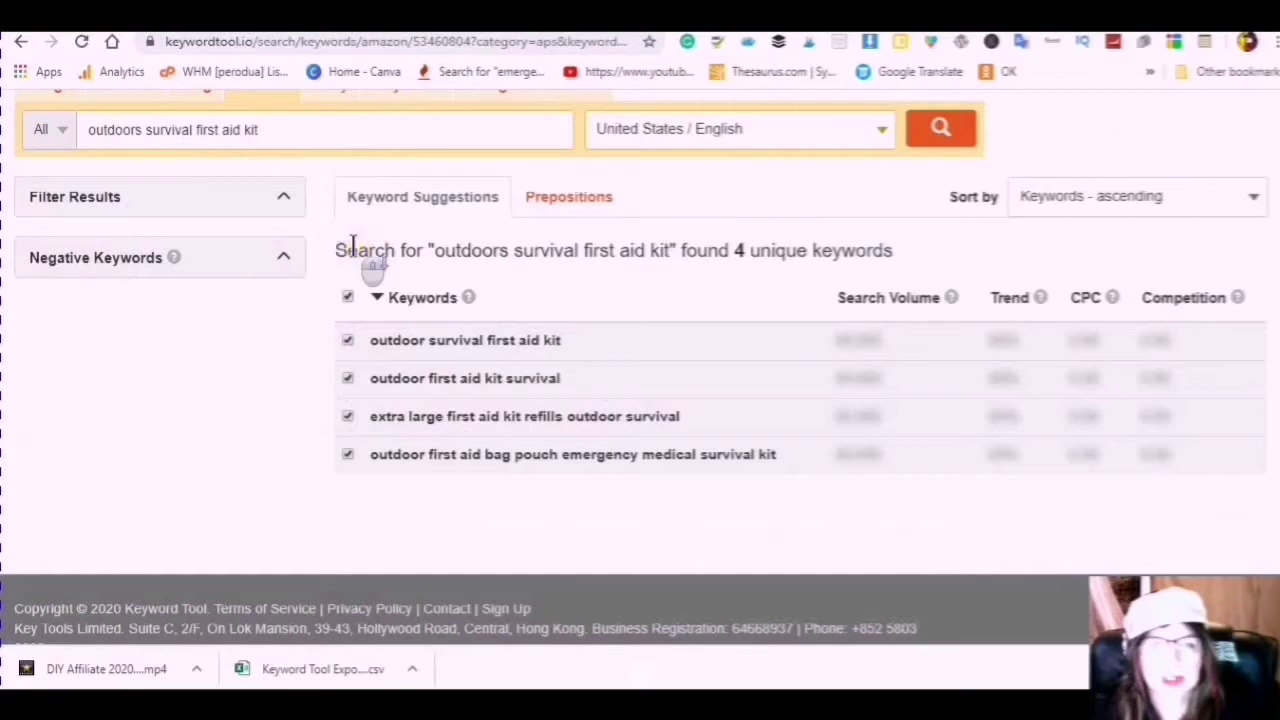
pyautogui.scroll(-2, 346, 256)
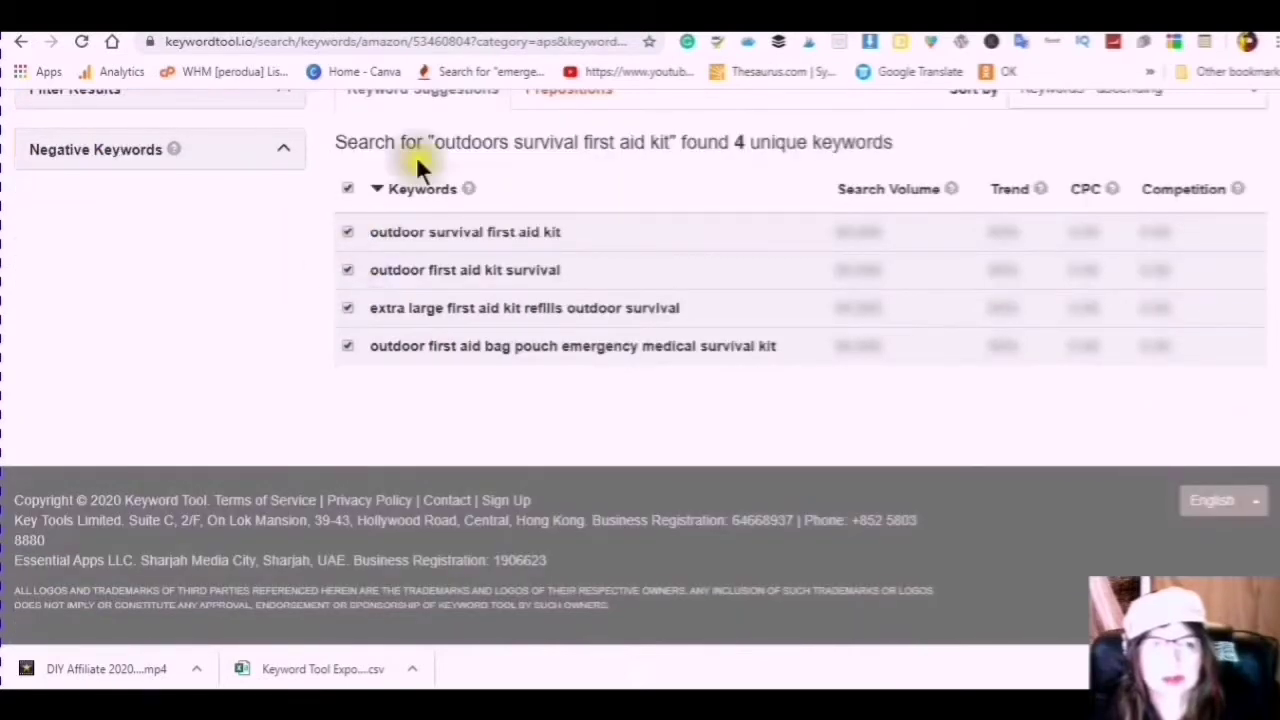
pyautogui.scroll(3, 416, 156)
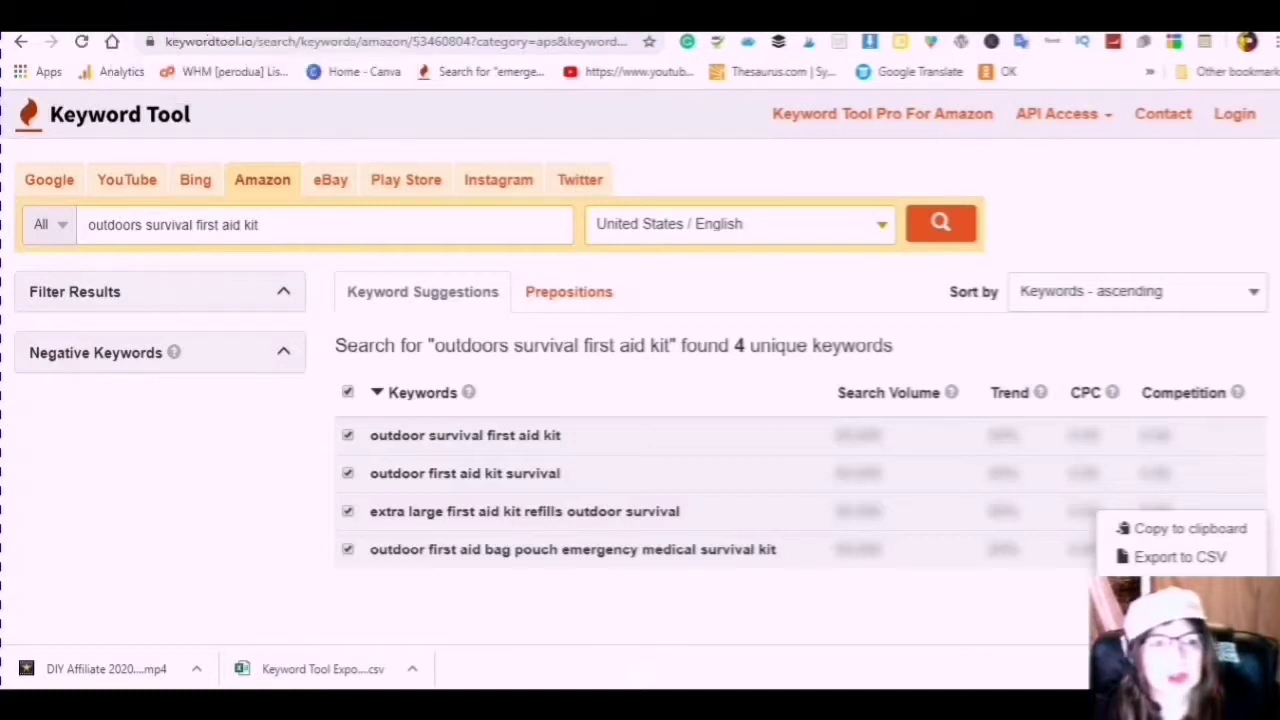
# Step: Switch to the WordPress Tags page, bring up the Notepad keyword list and copy the phrase "extra large first aid kit" from it
pyautogui.click(205, 12)
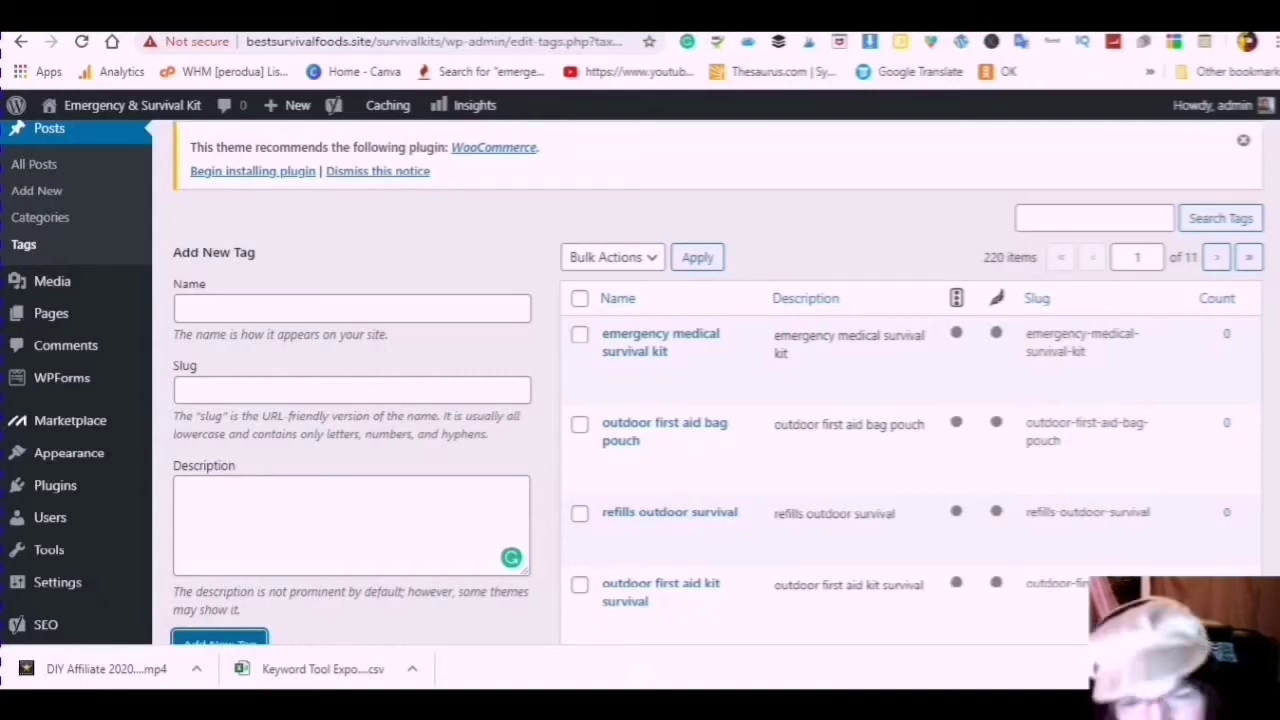
pyautogui.moveTo(176, 712)
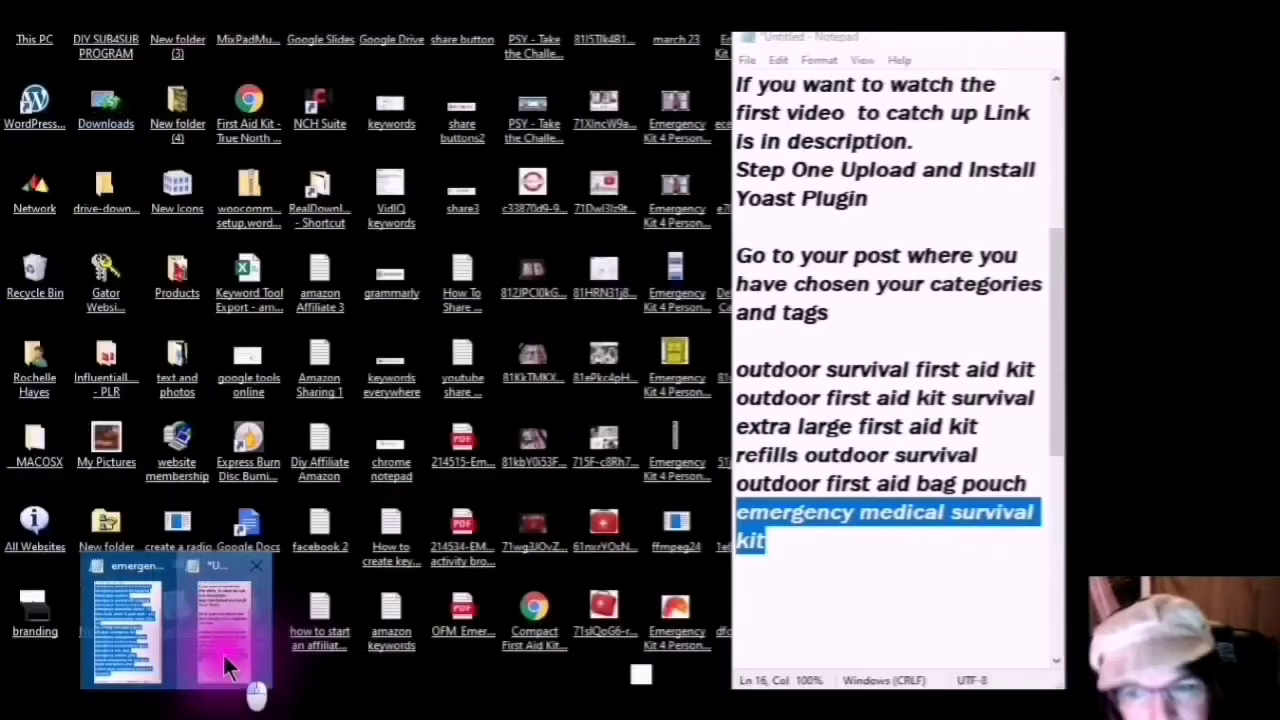
pyautogui.click(222, 652)
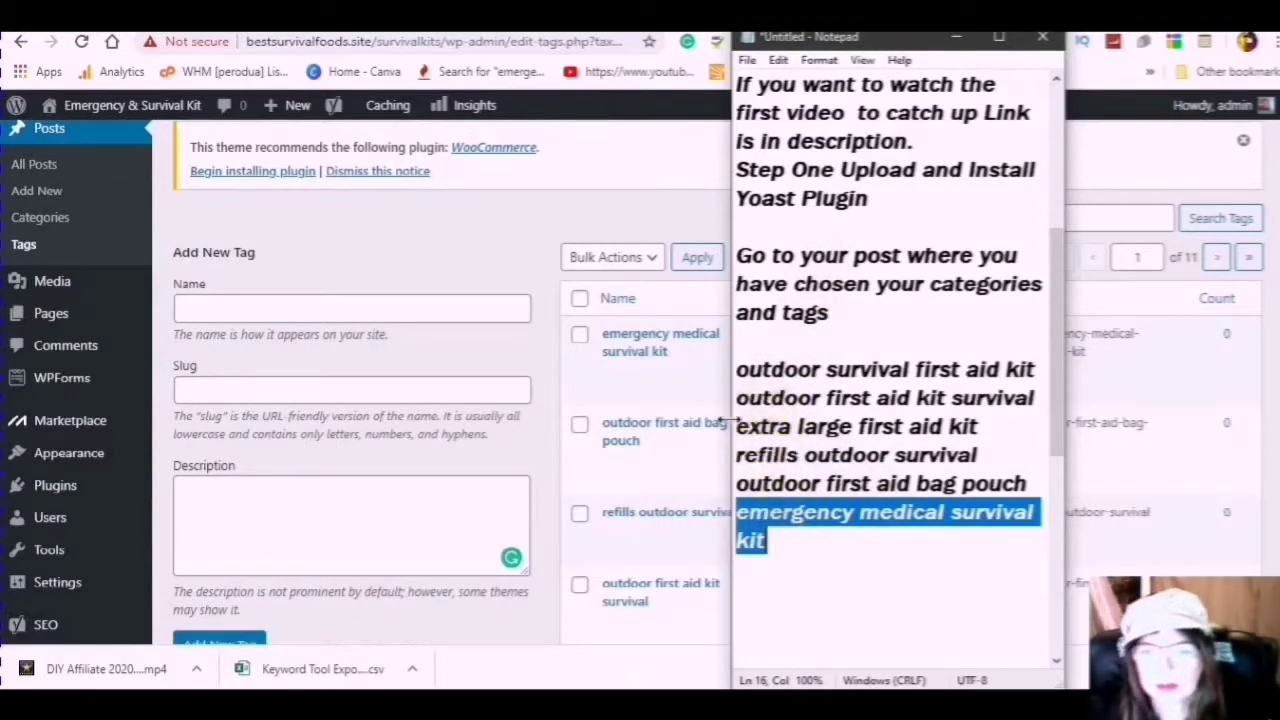
pyautogui.moveTo(739, 426); pyautogui.dragTo(986, 430)
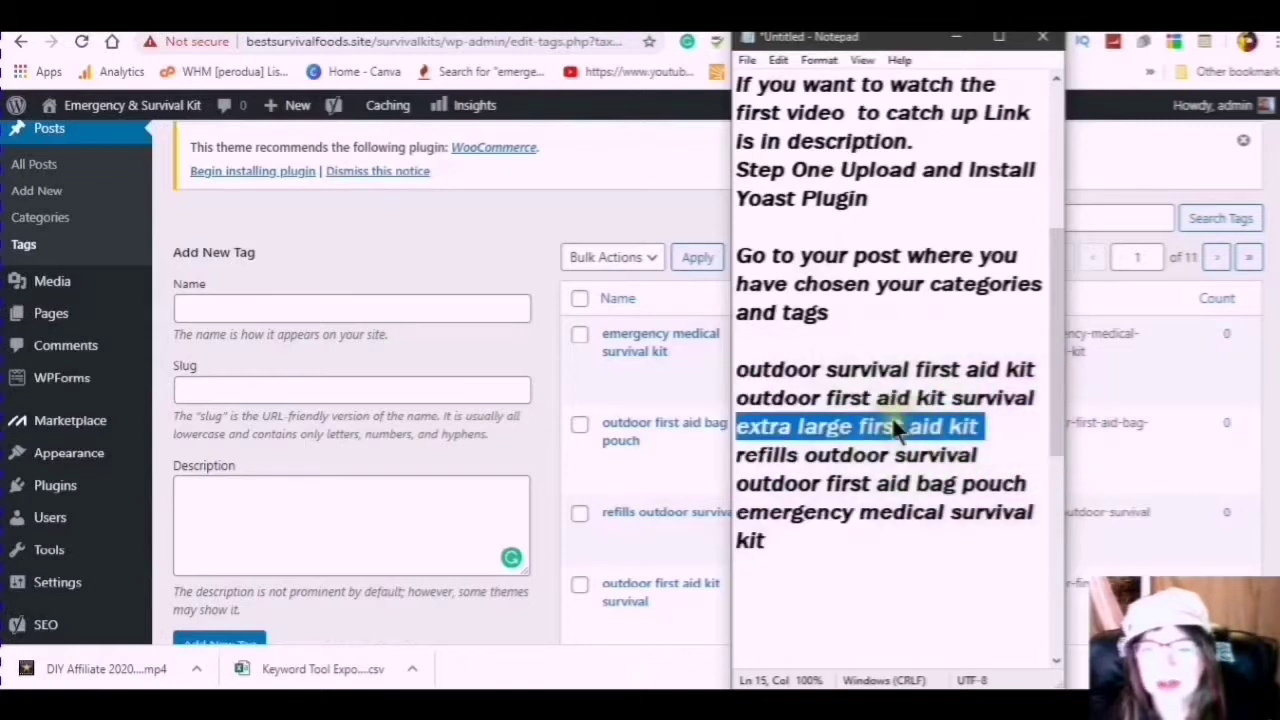
pyautogui.rightClick(892, 423)
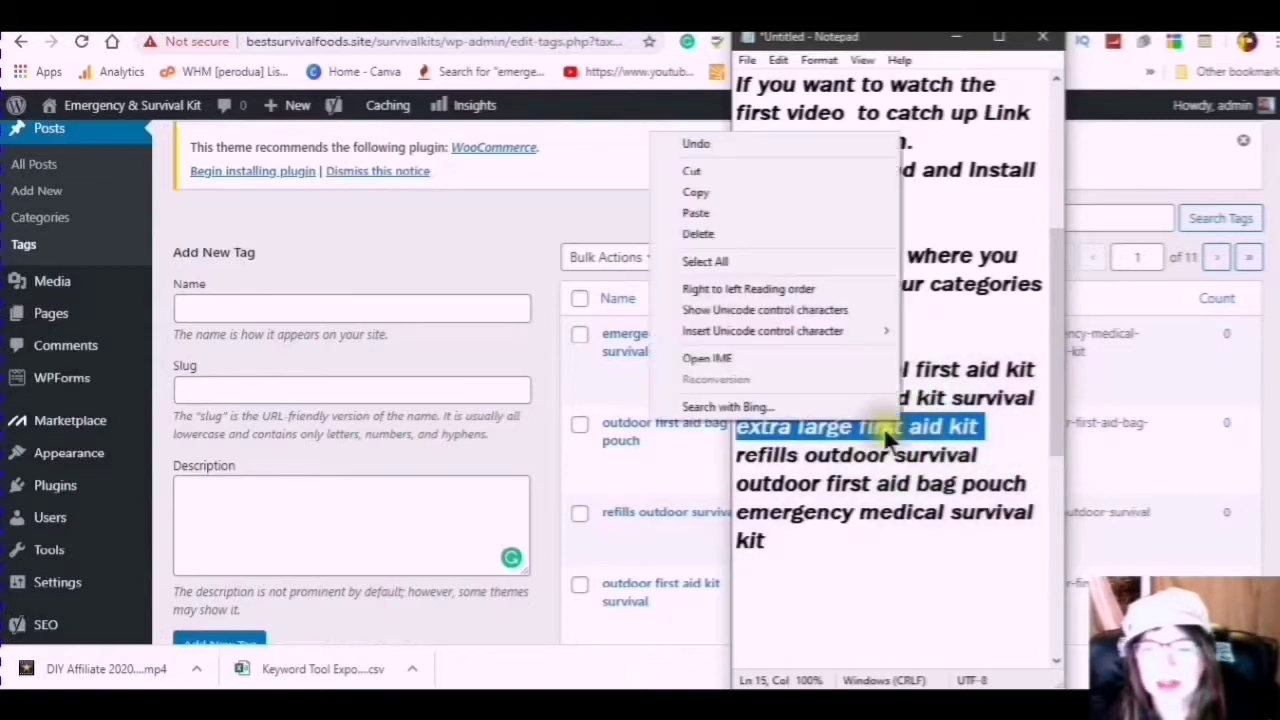
pyautogui.click(713, 186)
# Step: Add a new post tag named "extra large first aid kit" with the same phrase as its description
pyautogui.click(194, 298)
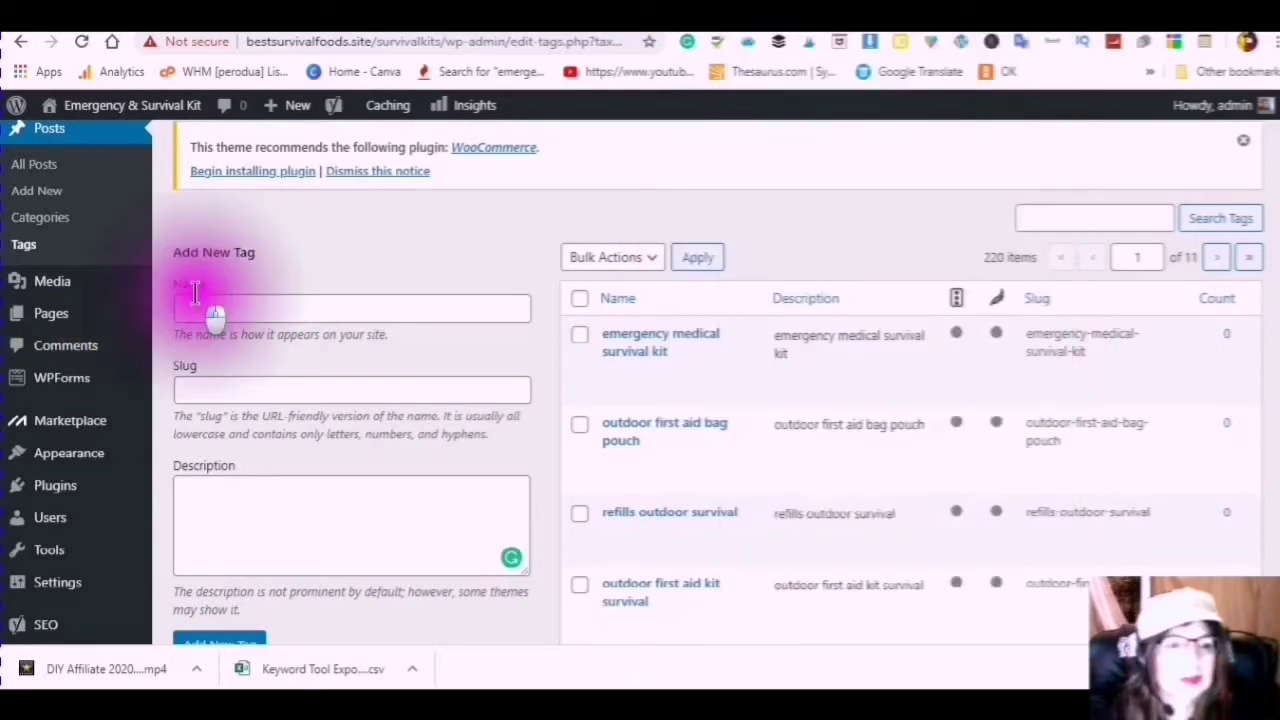
pyautogui.rightClick(187, 308)
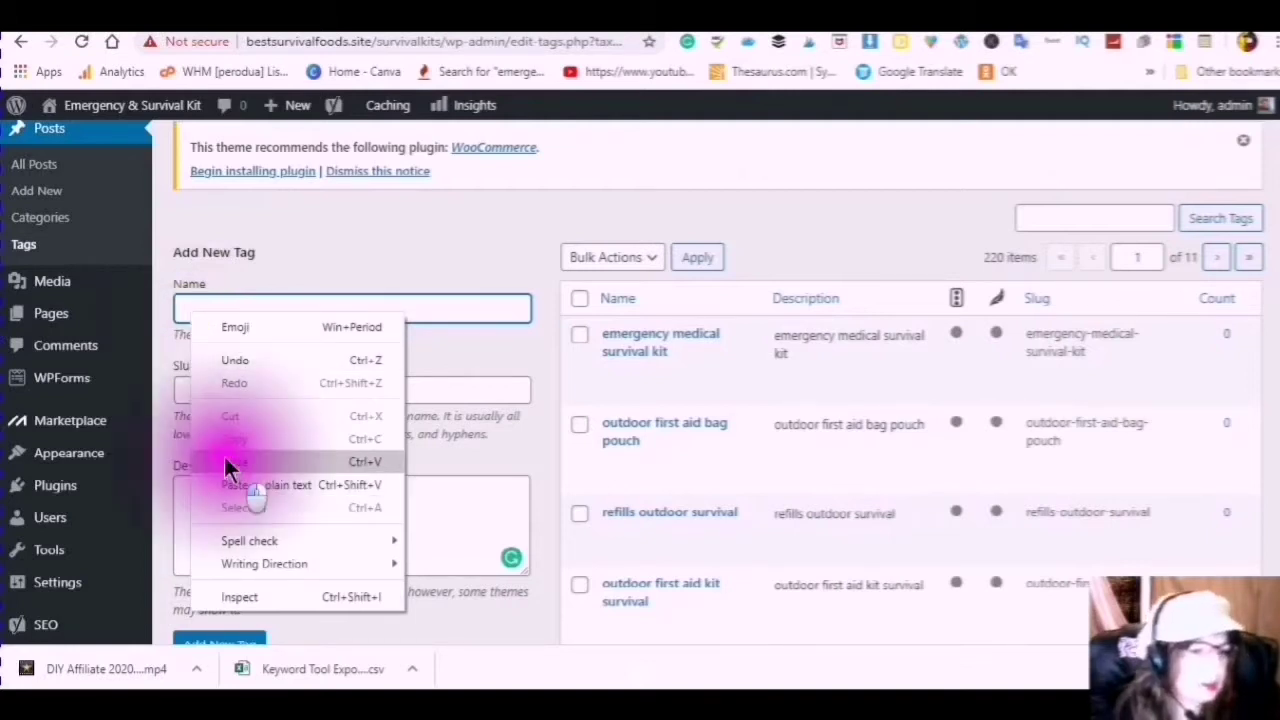
pyautogui.click(232, 464)
pyautogui.click(200, 494)
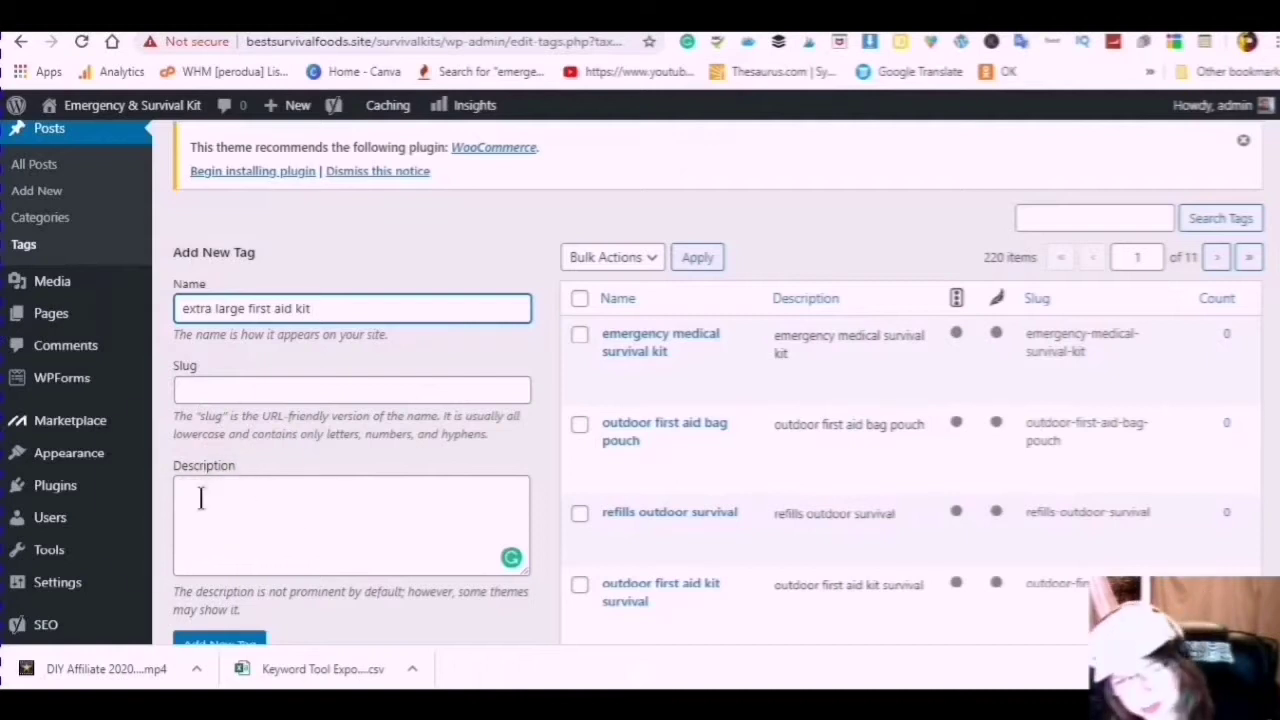
pyautogui.rightClick(197, 496)
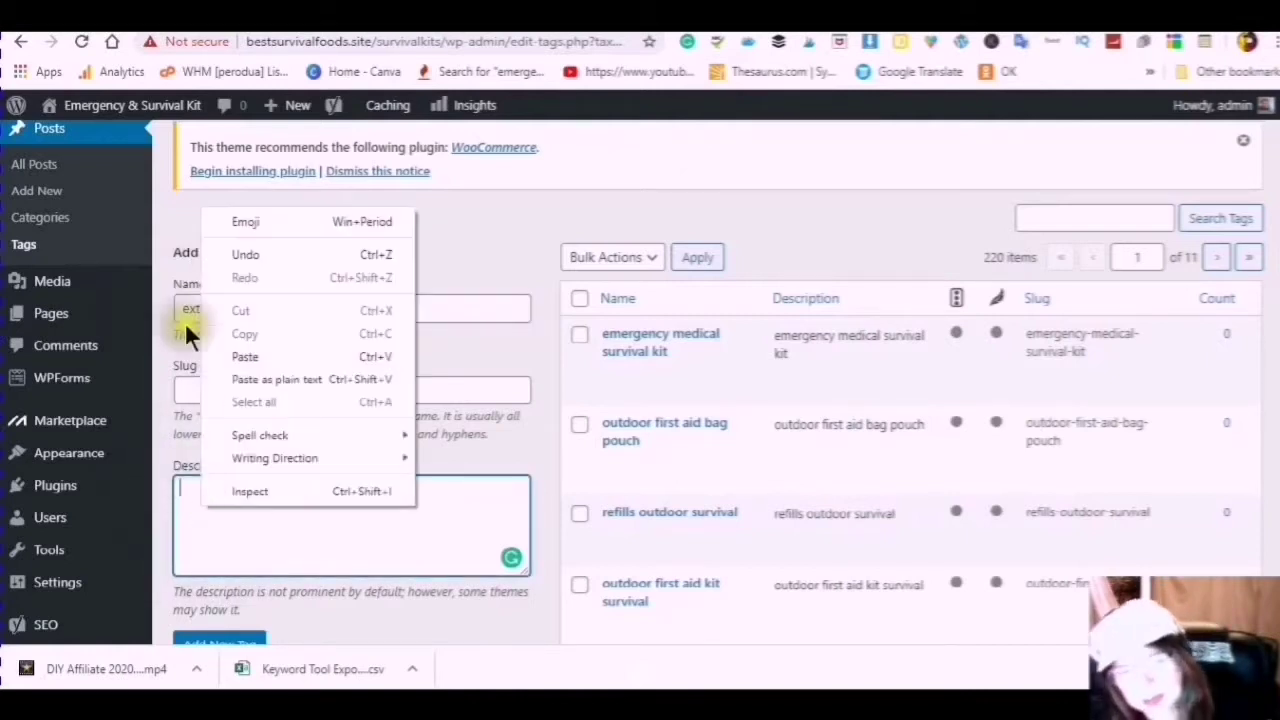
pyautogui.click(250, 360)
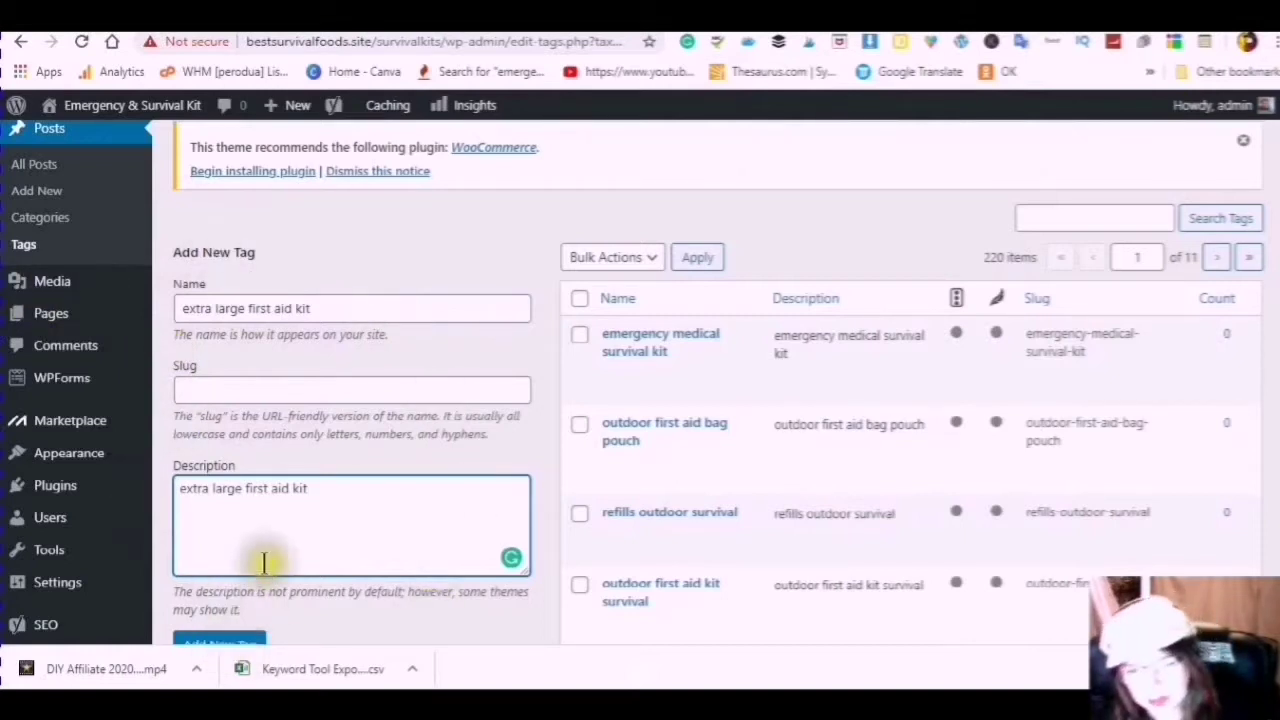
pyautogui.scroll(-2, 348, 500)
pyautogui.scroll(-2, 351, 514)
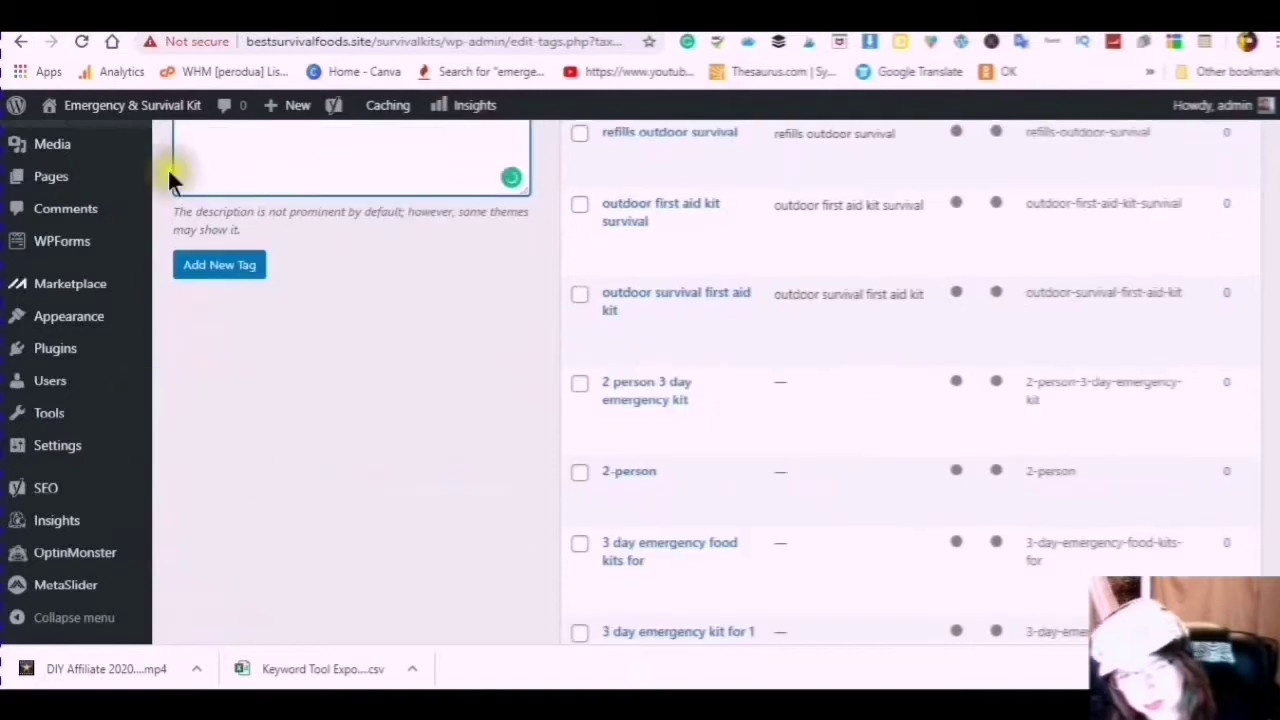
pyautogui.click(219, 268)
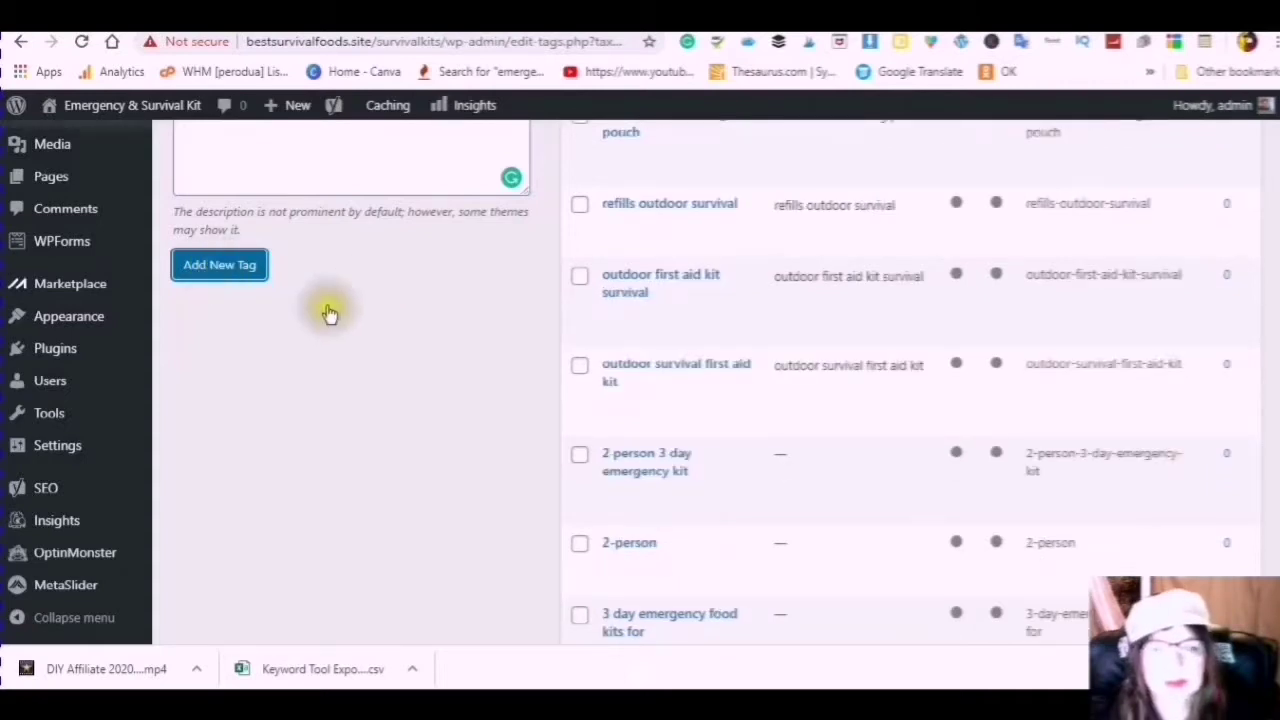
# Step: Open the tag to category converter linked below the tag list
pyautogui.scroll(-2, 671, 286)
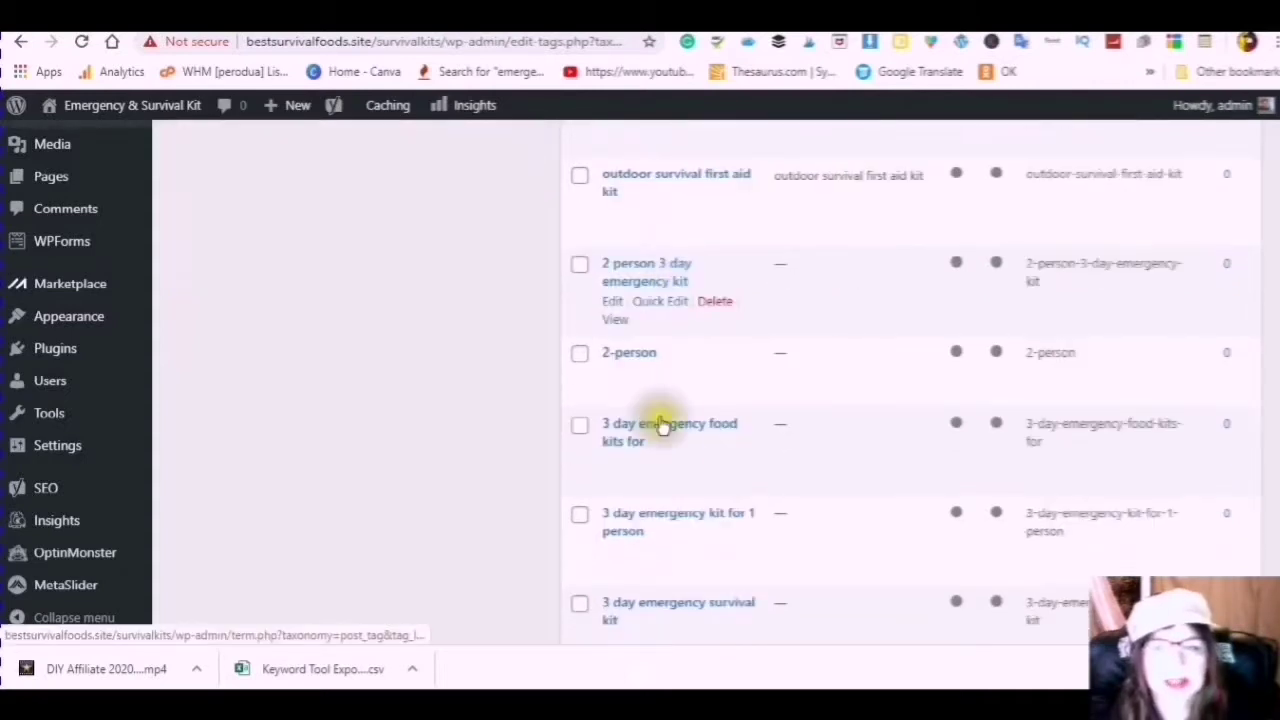
pyautogui.scroll(-15, 667, 410)
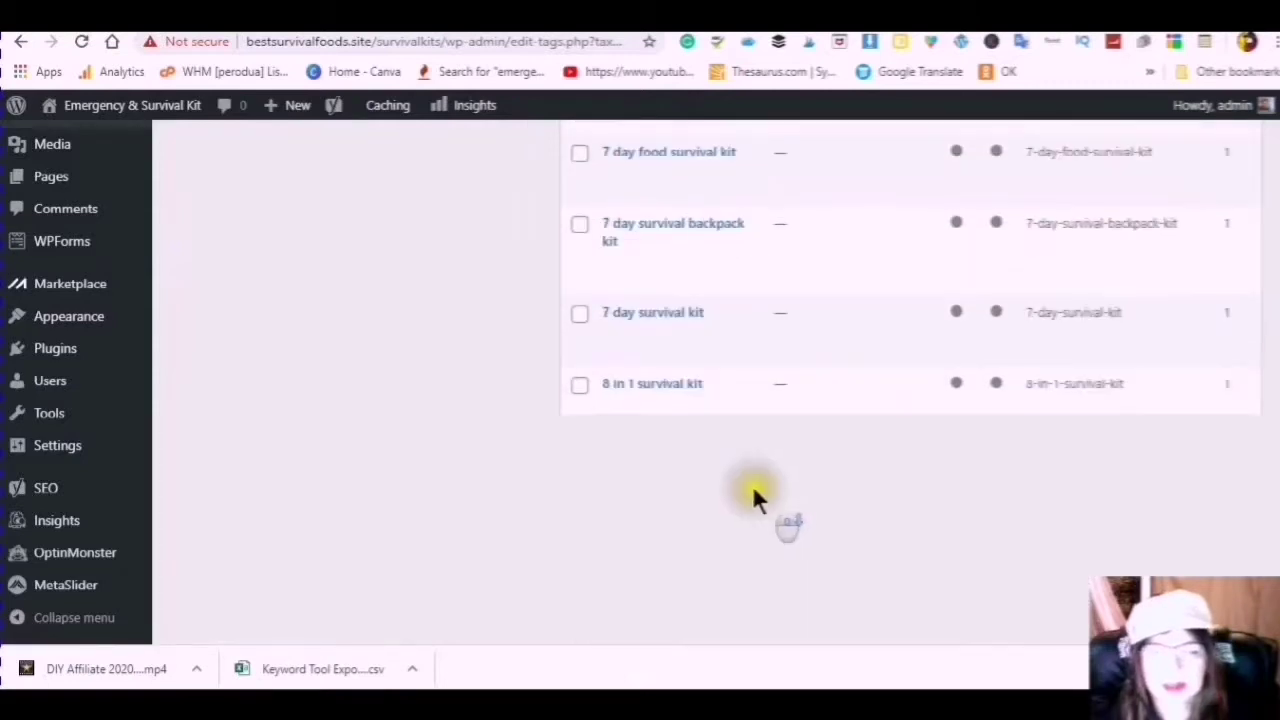
pyautogui.scroll(-2, 731, 457)
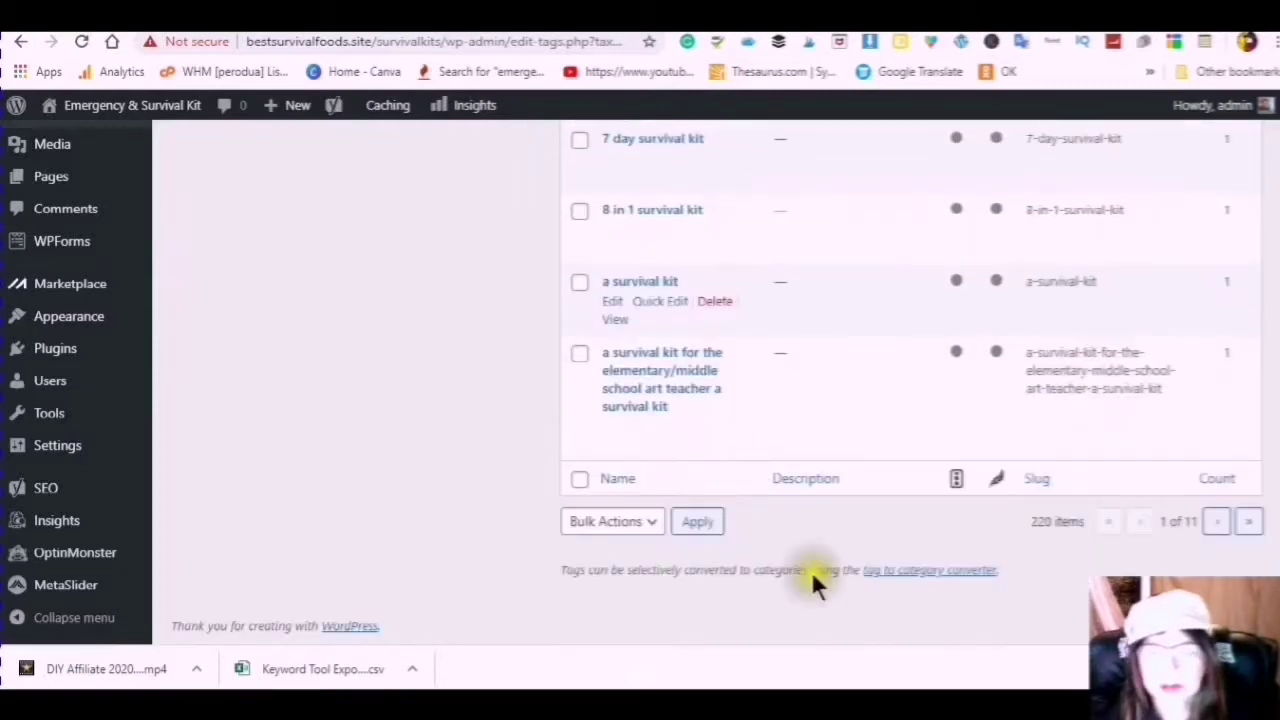
pyautogui.click(920, 580)
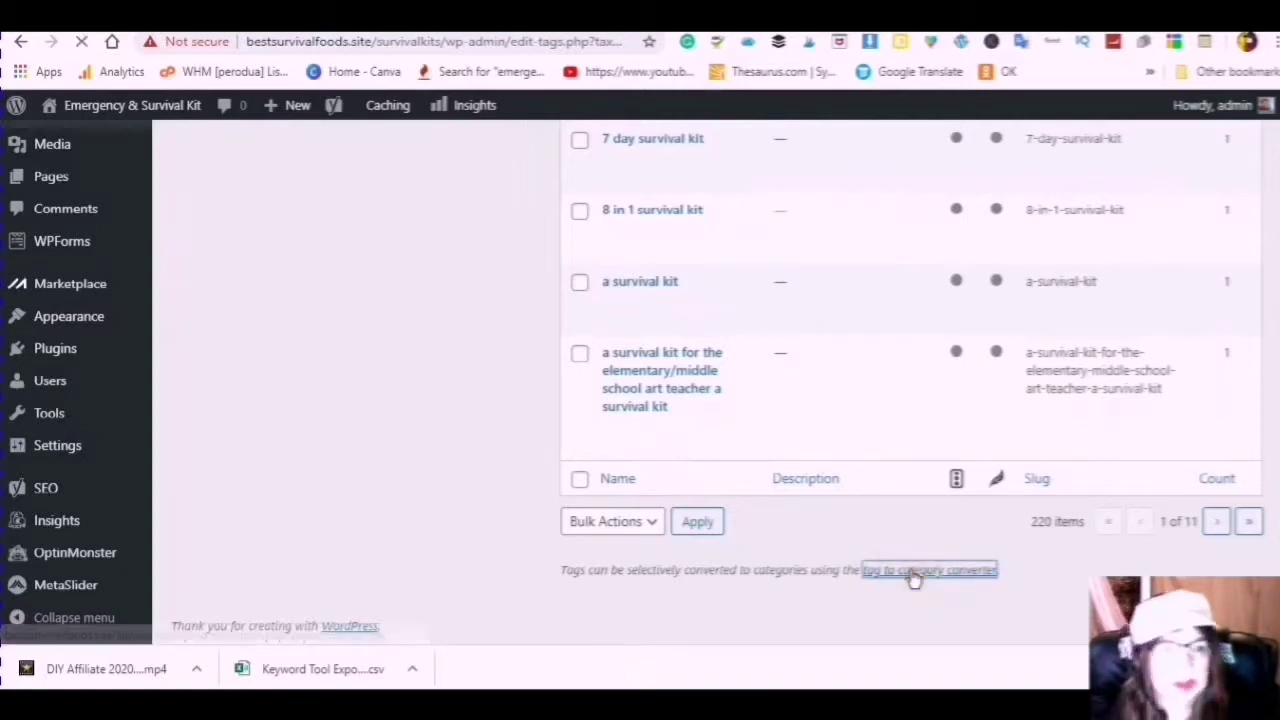
pyautogui.click(908, 568)
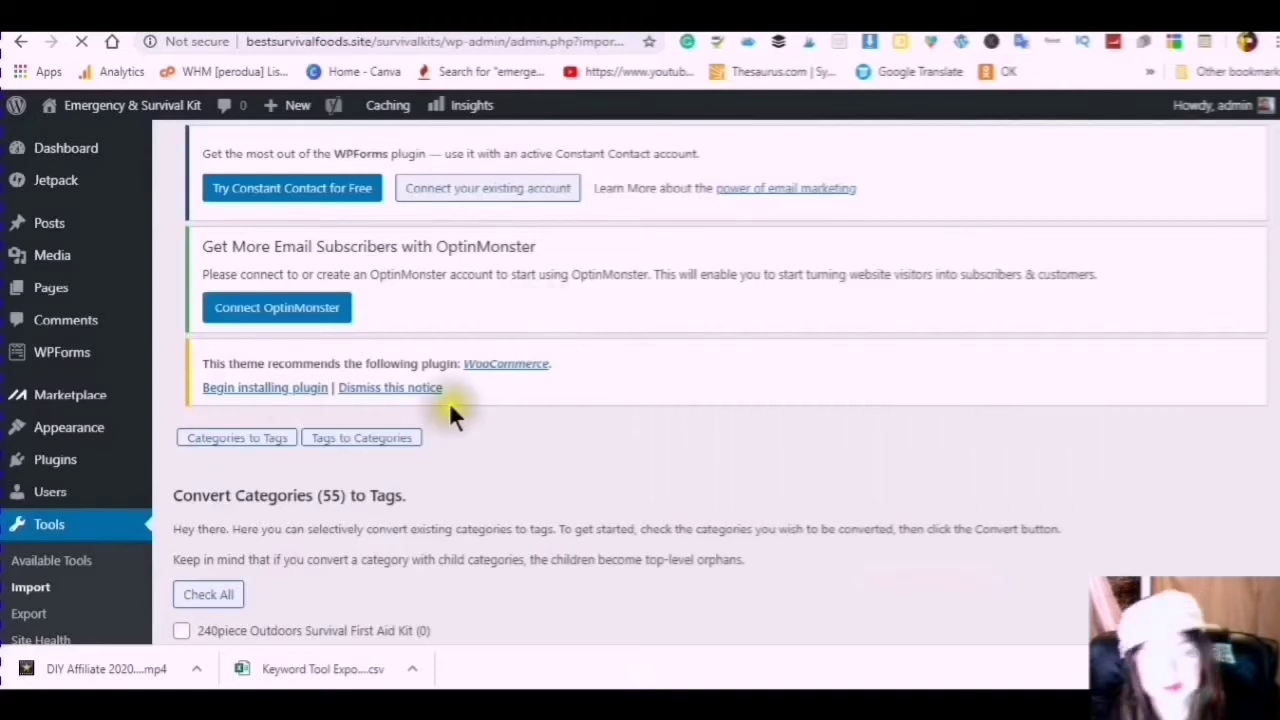
# Step: Examine the converter's instructions and the list of existing categories that can be converted to tags
pyautogui.scroll(-4, 449, 402)
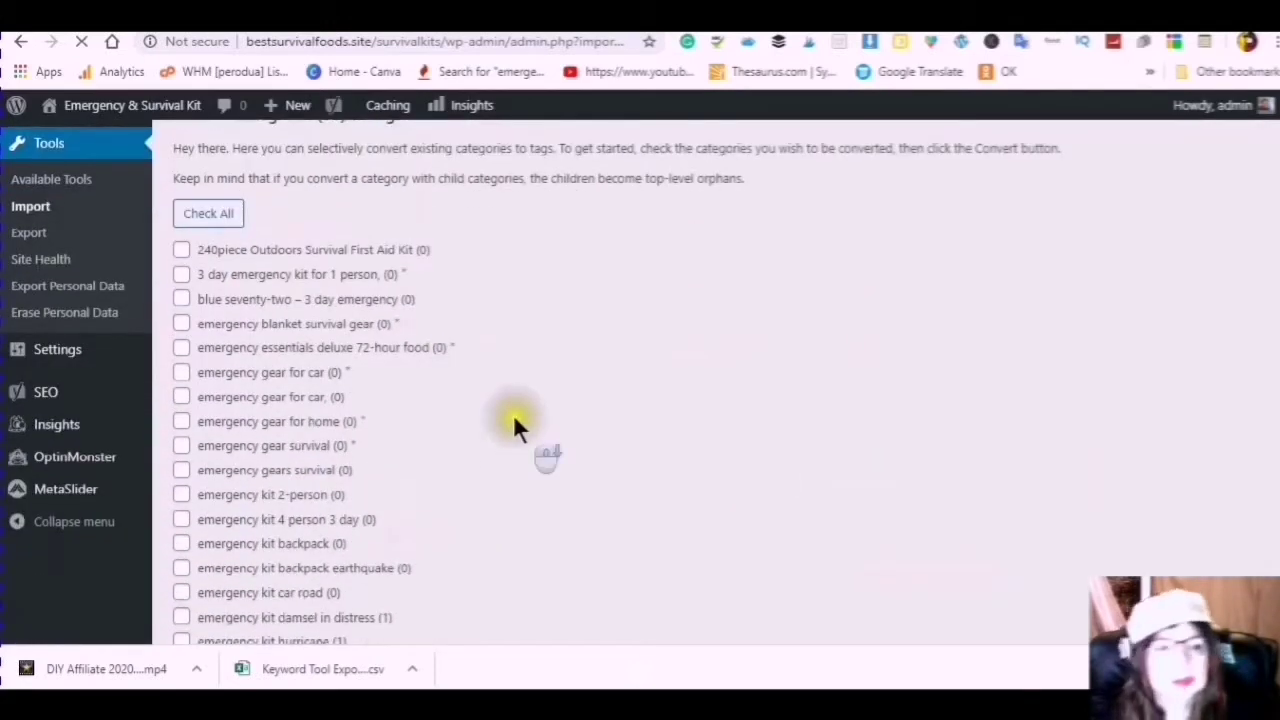
pyautogui.scroll(-1, 490, 405)
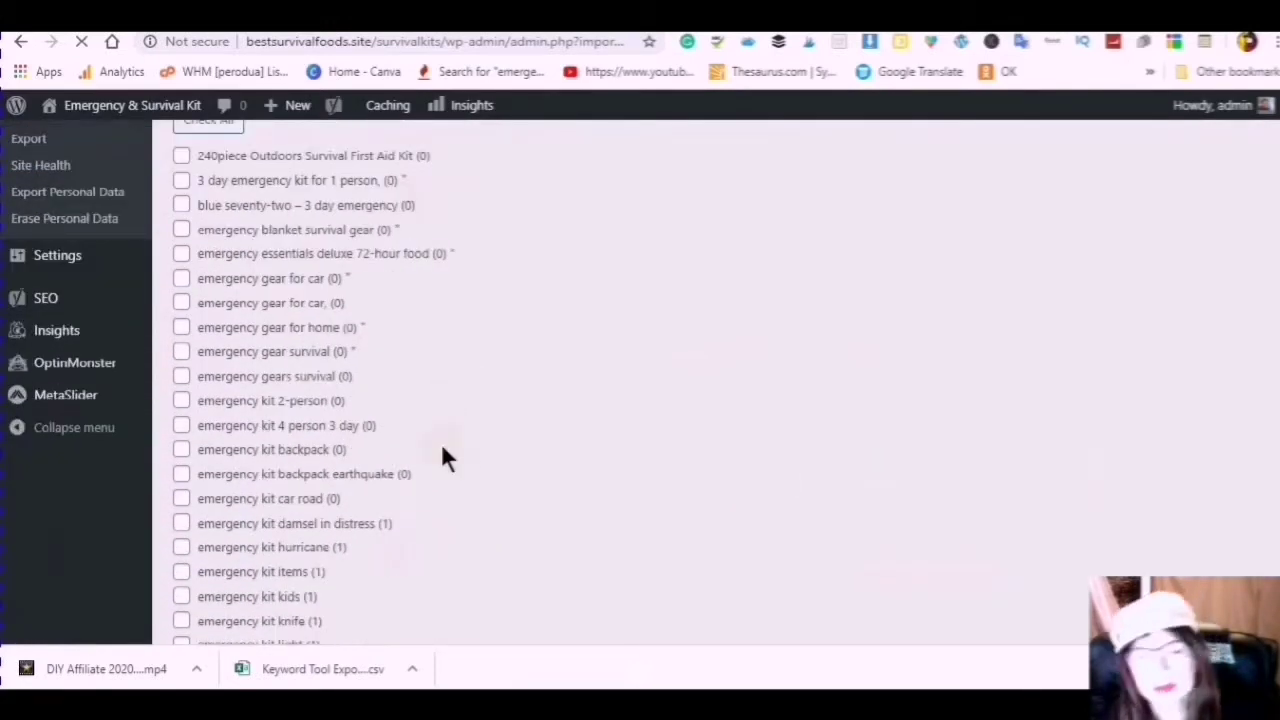
pyautogui.scroll(-2, 425, 514)
pyautogui.scroll(1, 415, 517)
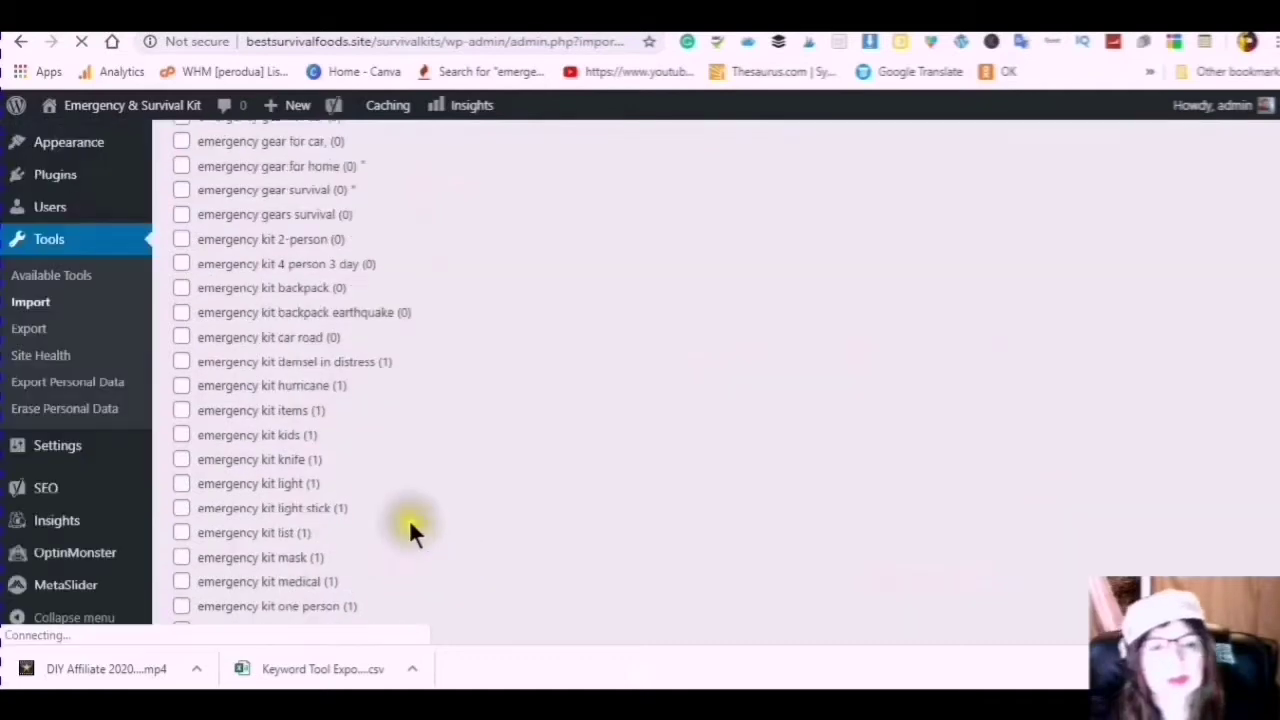
pyautogui.scroll(5, 408, 517)
pyautogui.scroll(1, 408, 516)
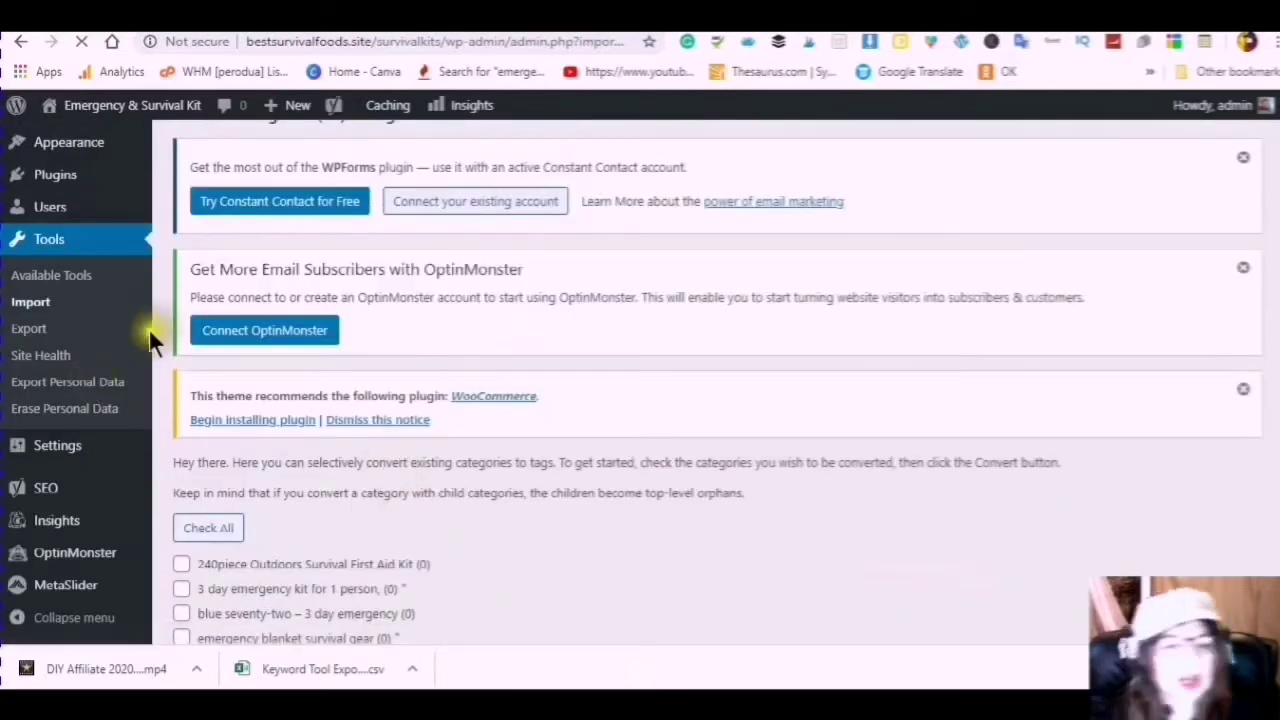
pyautogui.scroll(-1, 383, 360)
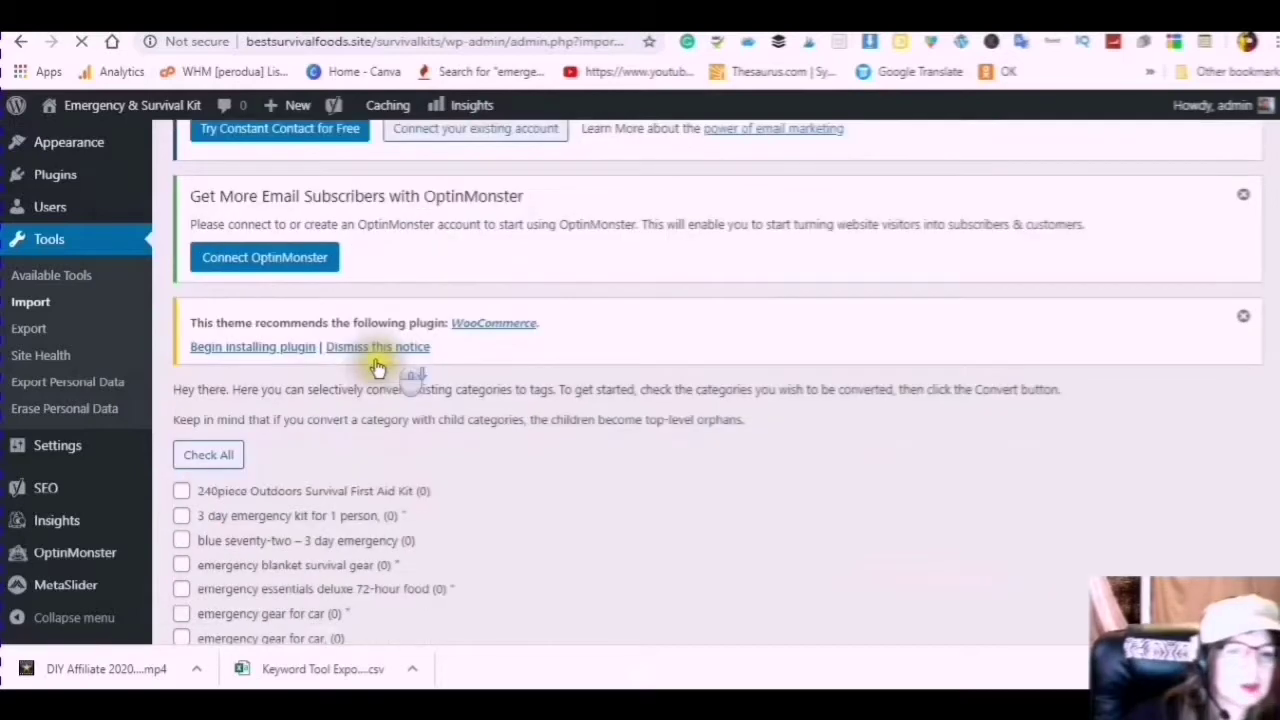
# Step: Select the categories "240piece Outdoors Survival First Aid Kit", "3 day emergency kit for 1 person," and "emergency blanket survival gear" for conversion to tags
pyautogui.scroll(-2, 378, 368)
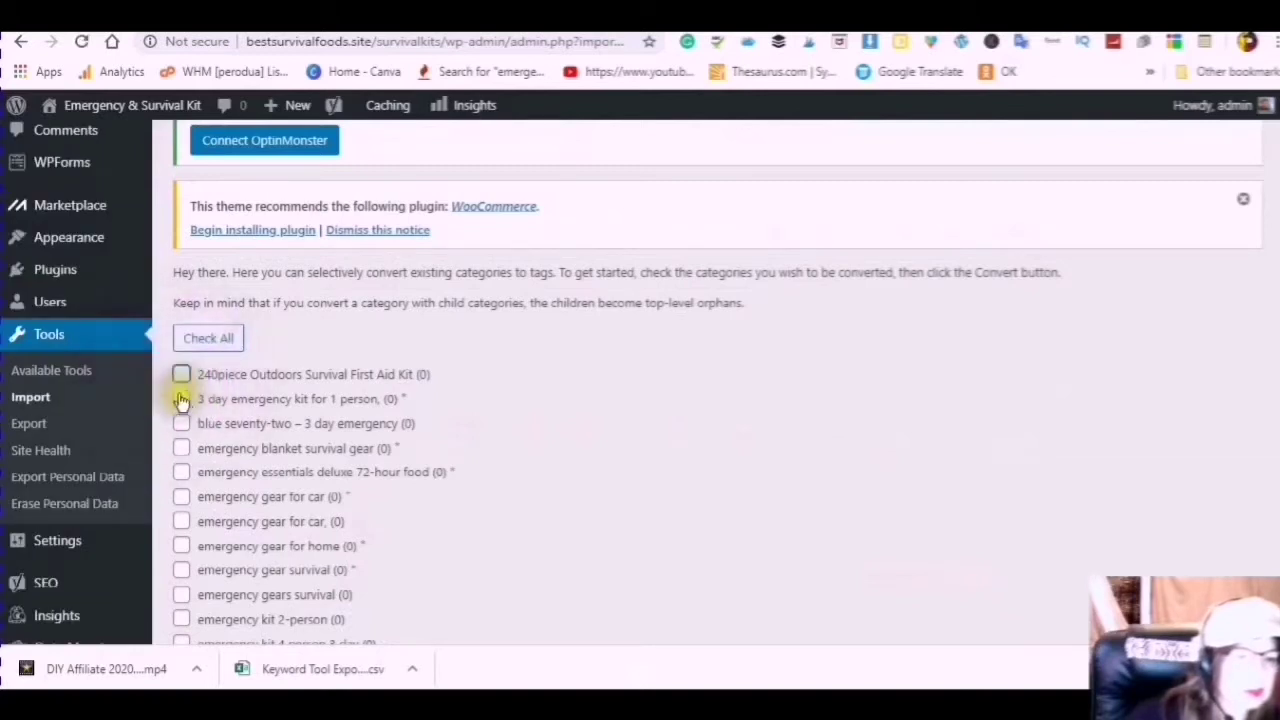
pyautogui.click(181, 399)
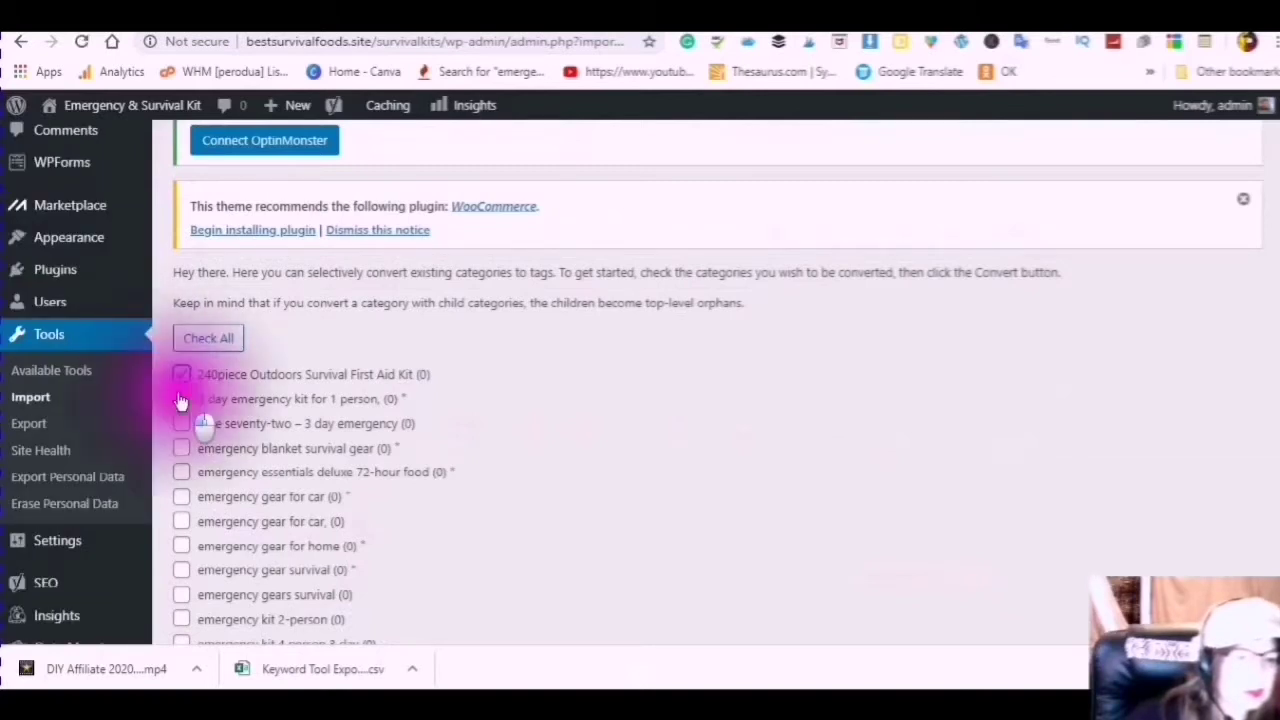
pyautogui.scroll(-1, 182, 430)
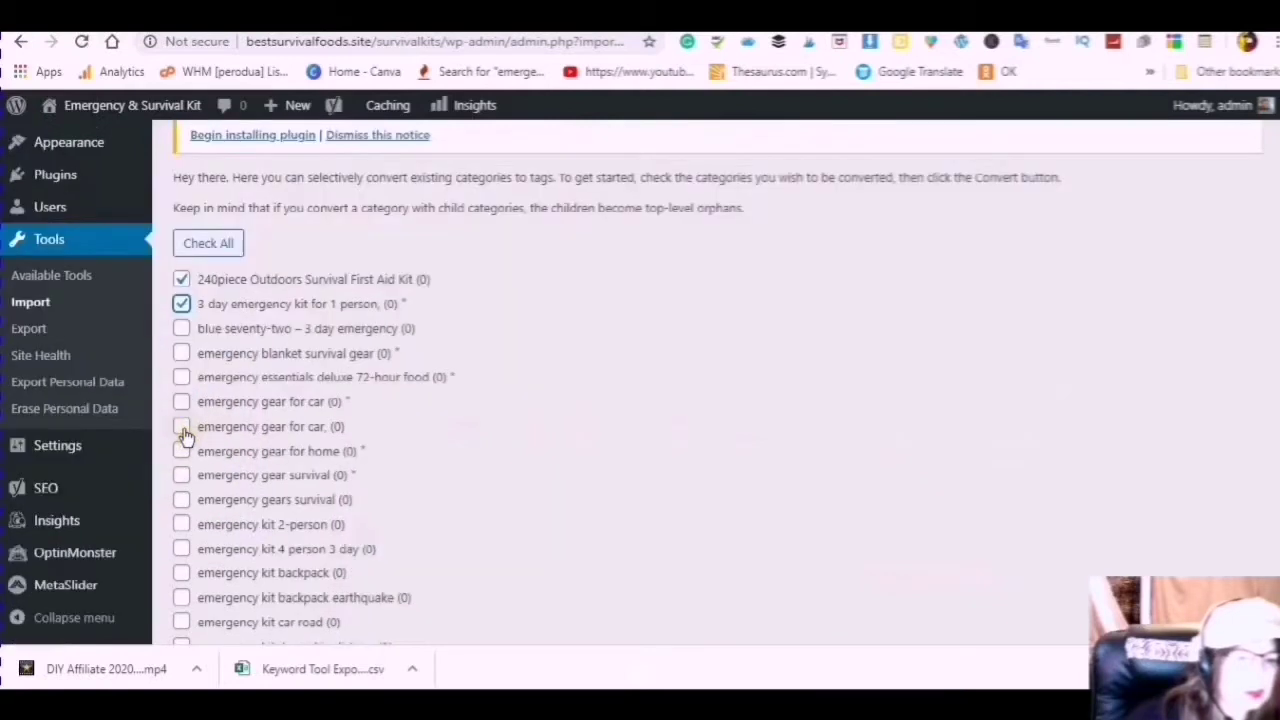
pyautogui.click(184, 350)
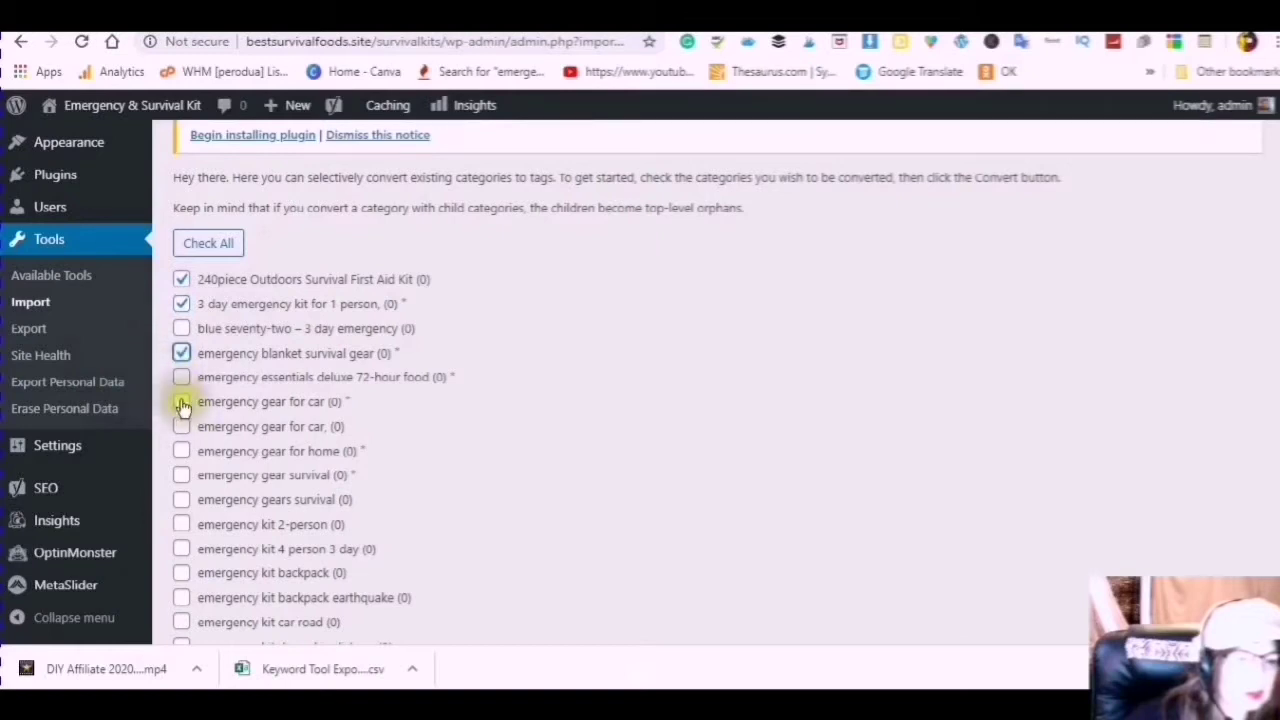
# Step: Add the categories "emergency gear survival" and "emergency gears survival" to the conversion selection
pyautogui.scroll(-1, 185, 408)
pyautogui.scroll(-1, 184, 410)
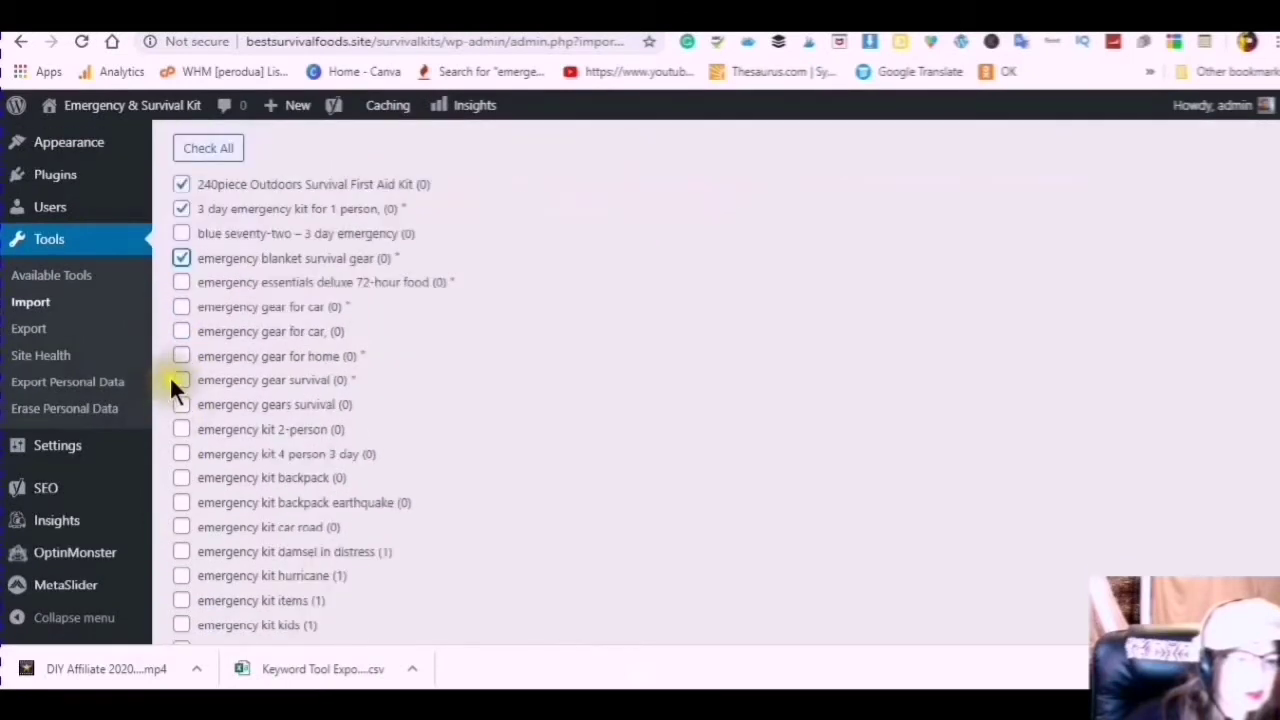
pyautogui.click(181, 383)
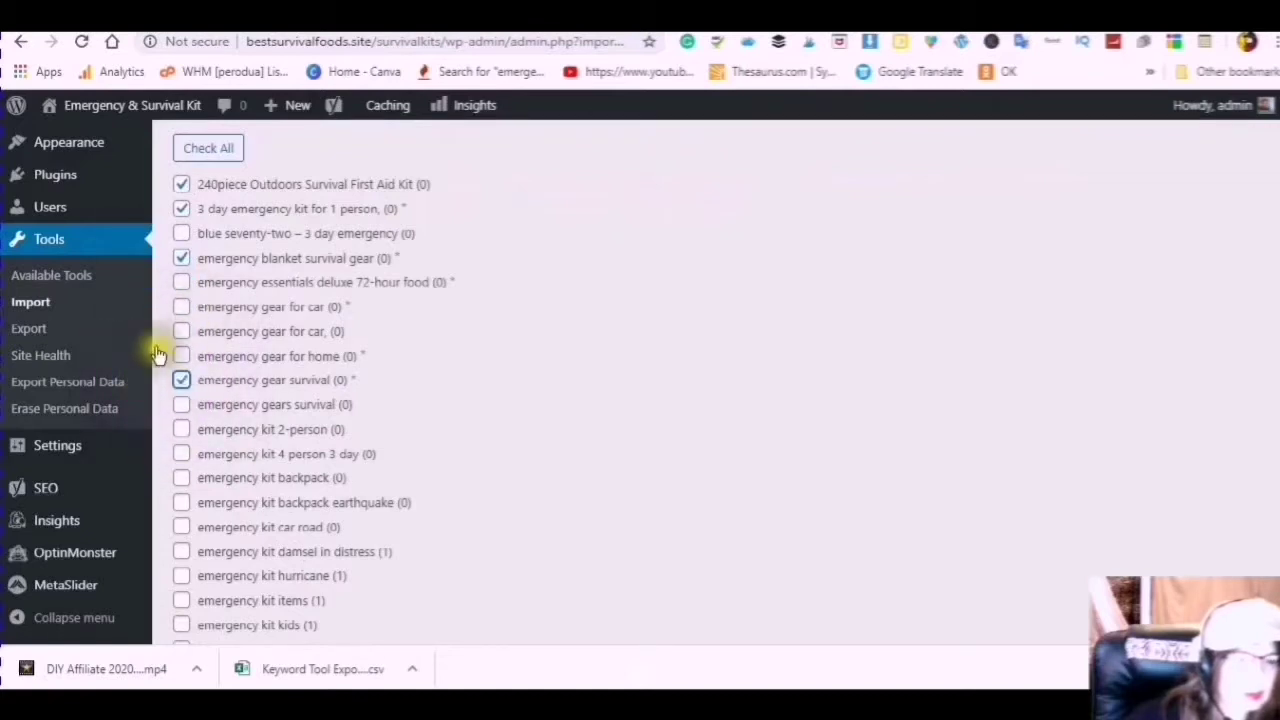
pyautogui.scroll(-1, 180, 364)
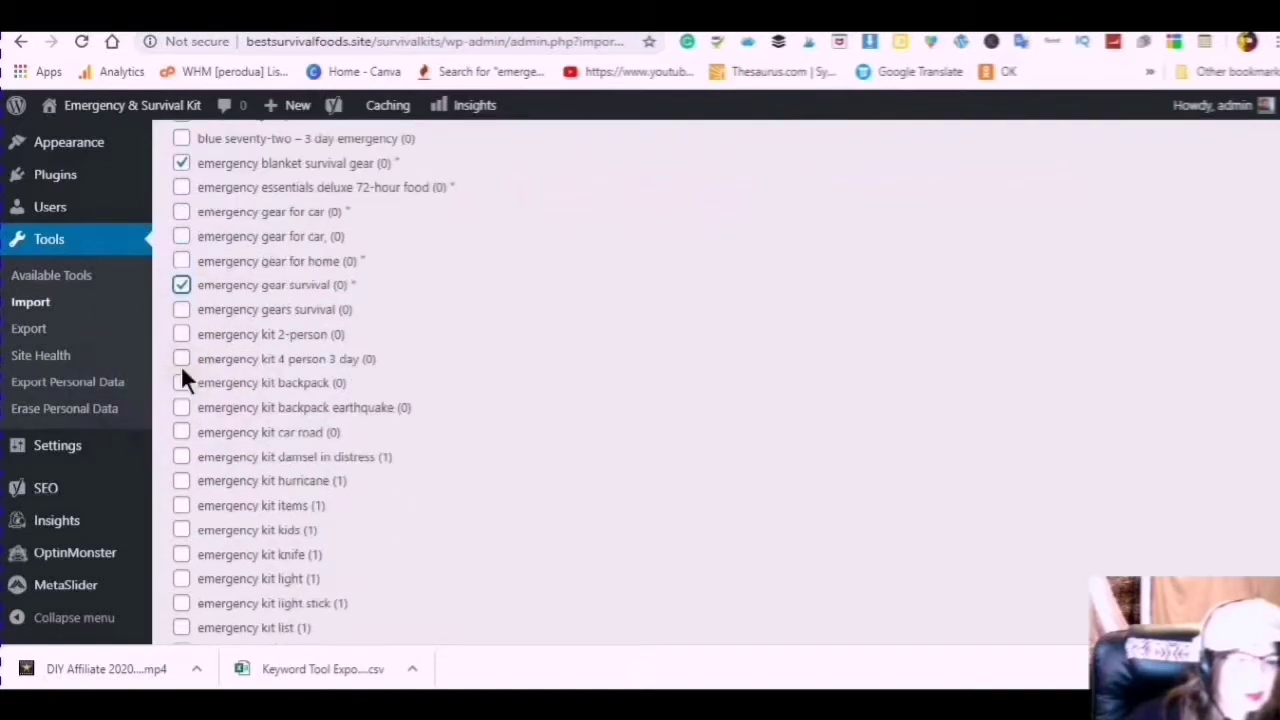
pyautogui.click(181, 314)
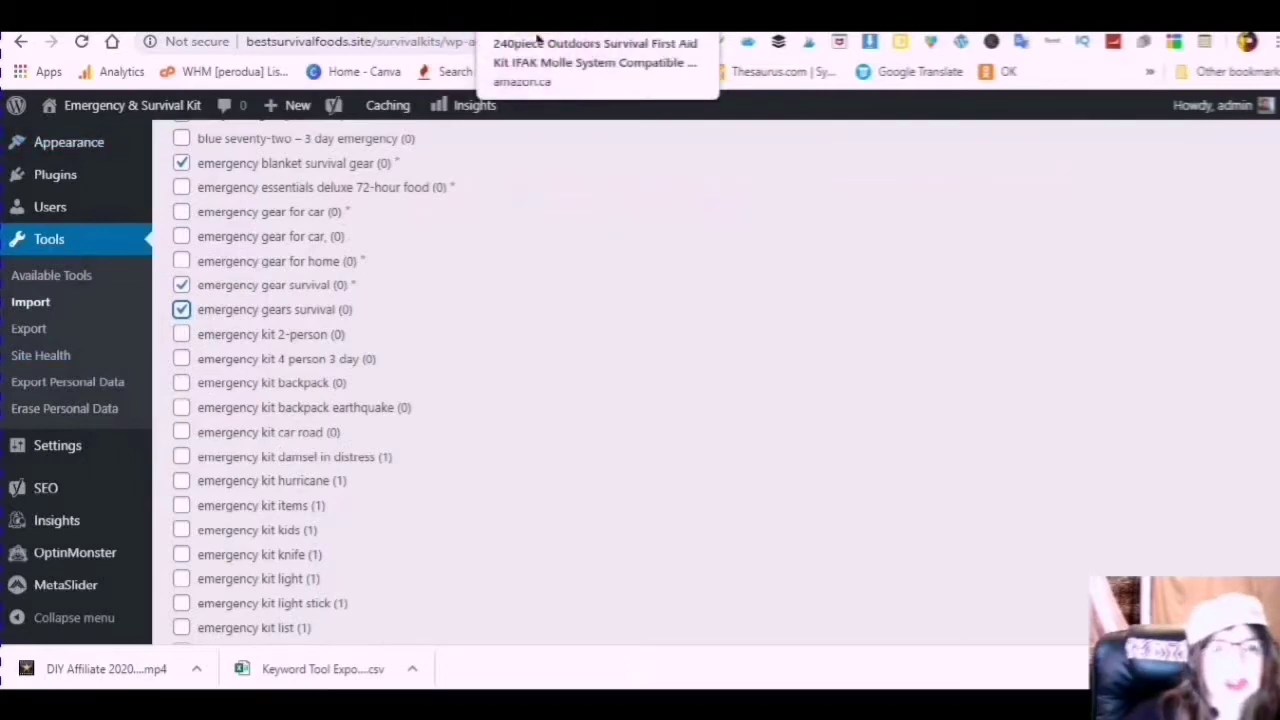
# Step: Consult the first aid kit's Amazon product page and return to the converter to select the category "emergency kit car road"
pyautogui.click(537, 38)
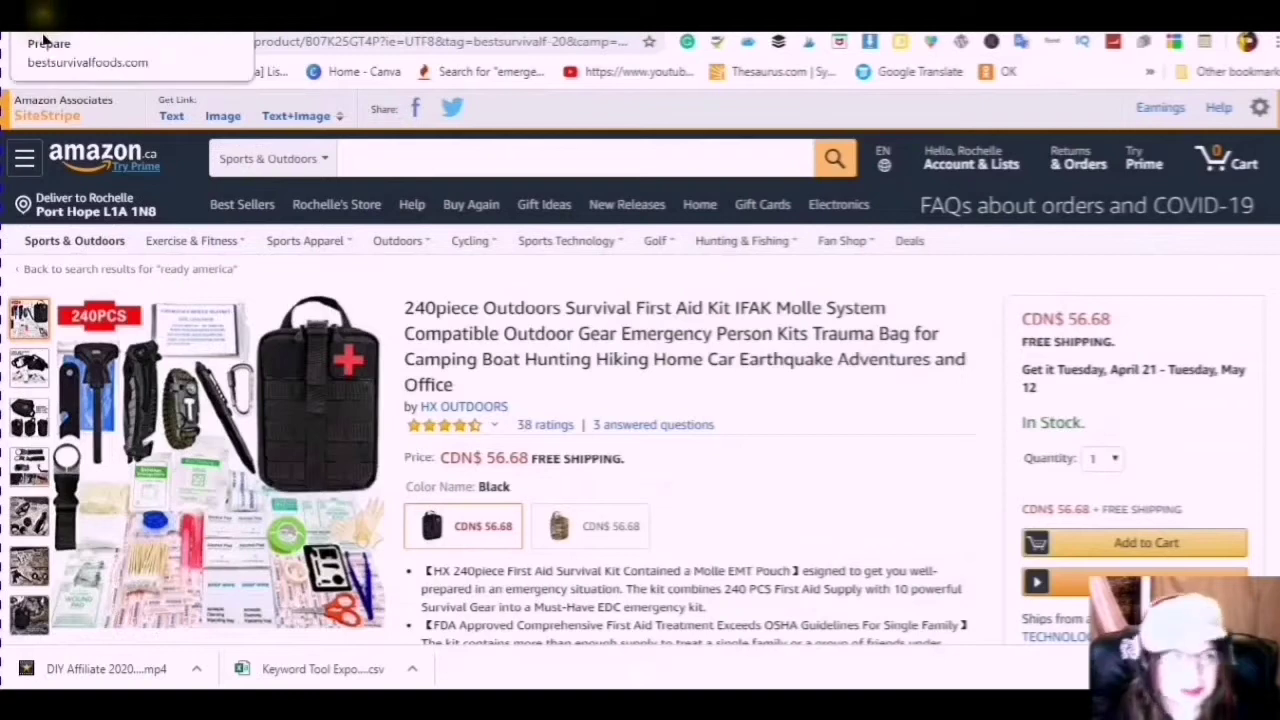
pyautogui.click(250, 15)
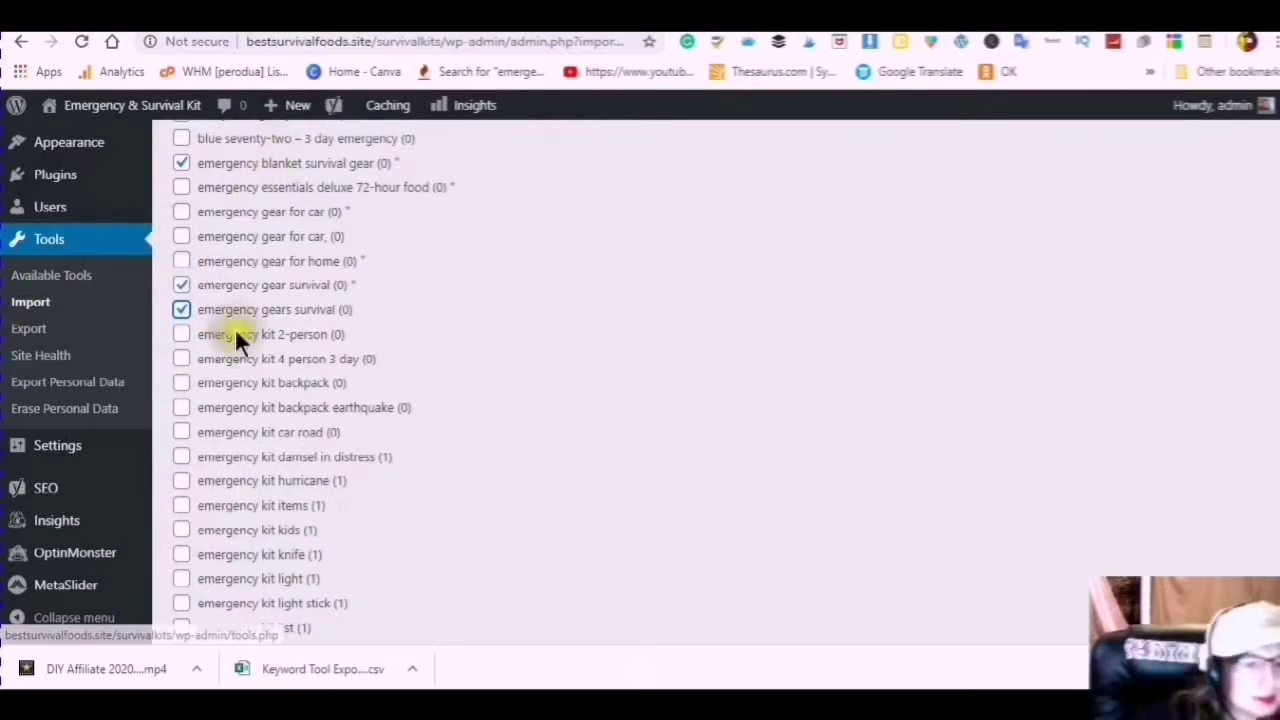
pyautogui.scroll(-1, 220, 322)
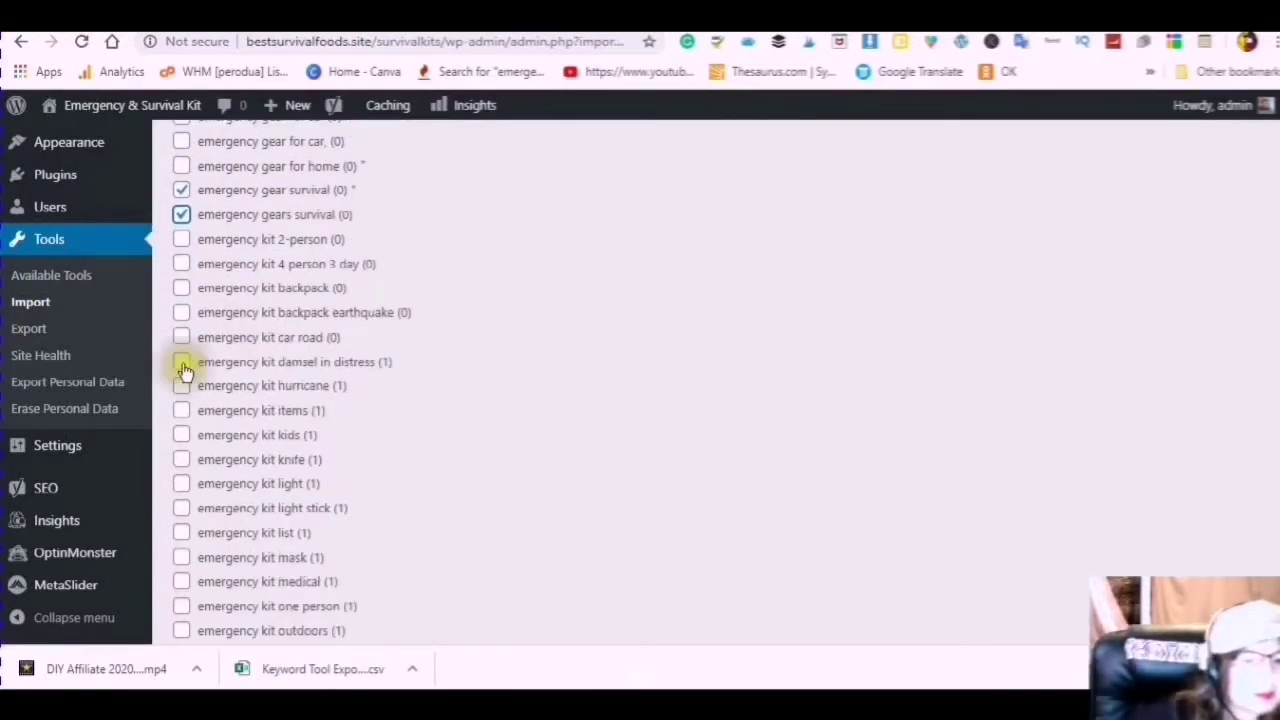
pyautogui.click(183, 336)
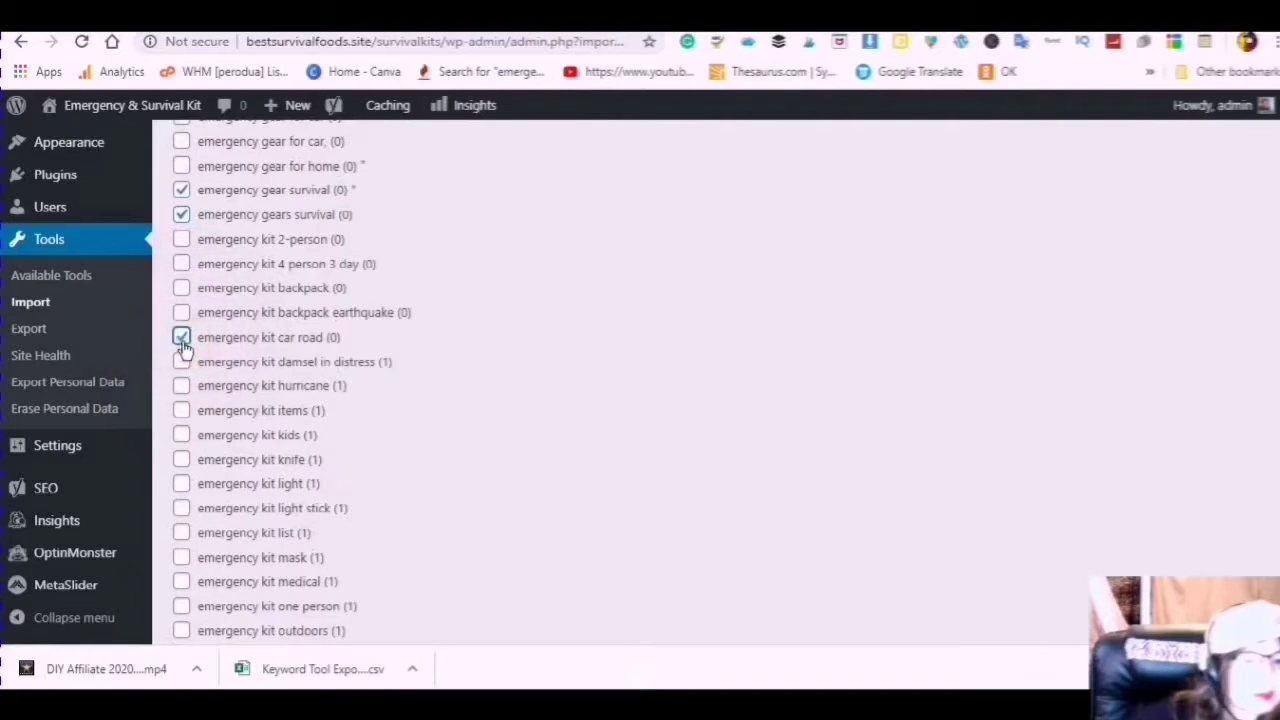
# Step: Look through the remaining categories and select "preparedness family" for conversion to tags
pyautogui.scroll(-2, 197, 316)
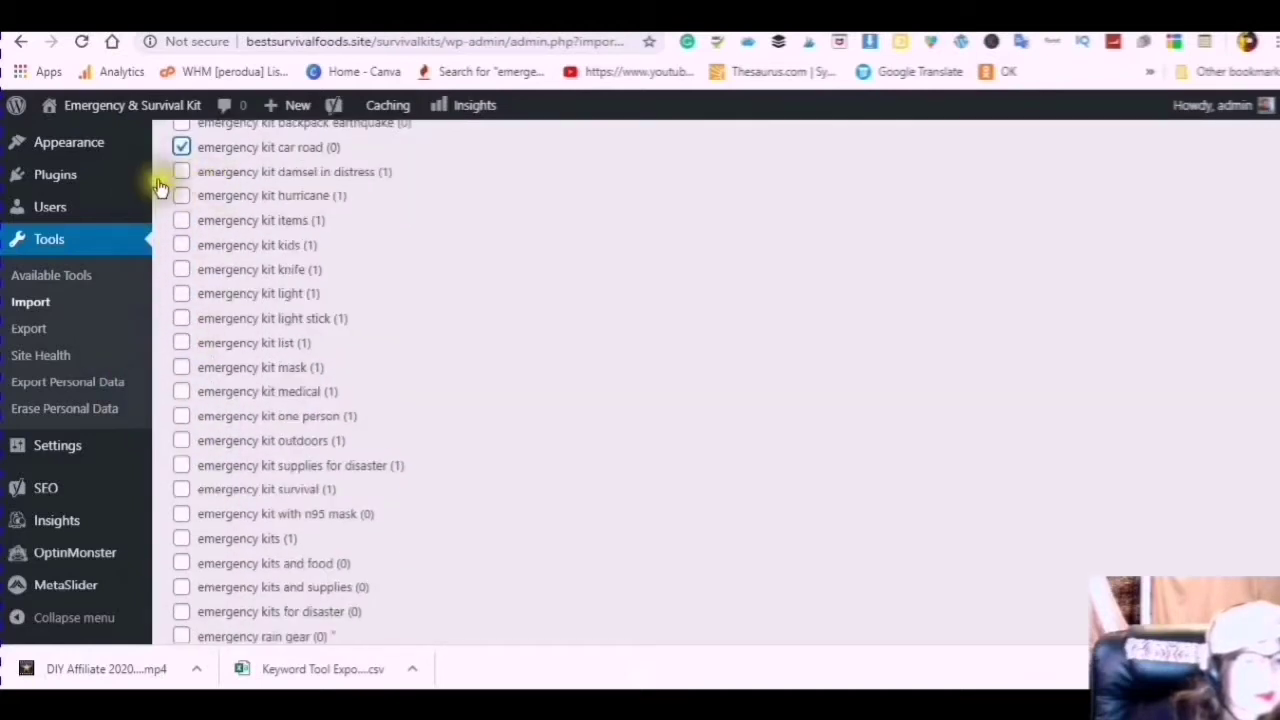
pyautogui.moveTo(225, 211)
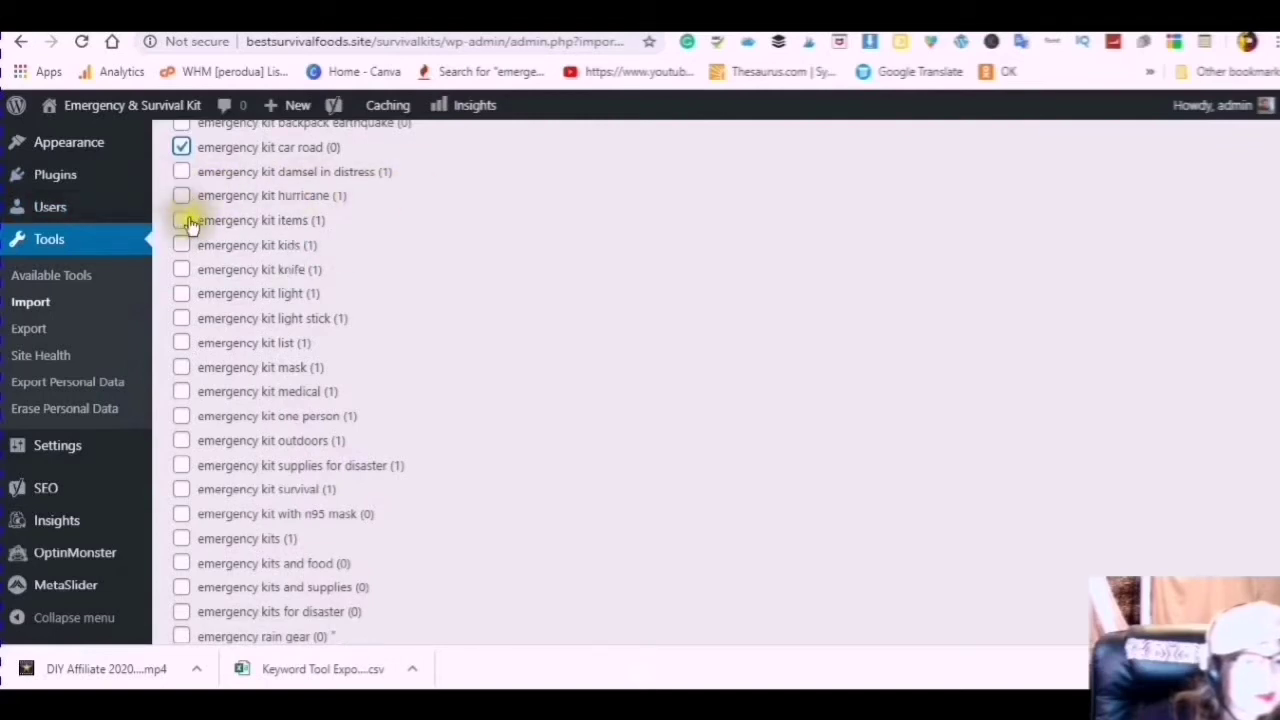
pyautogui.scroll(-3, 188, 243)
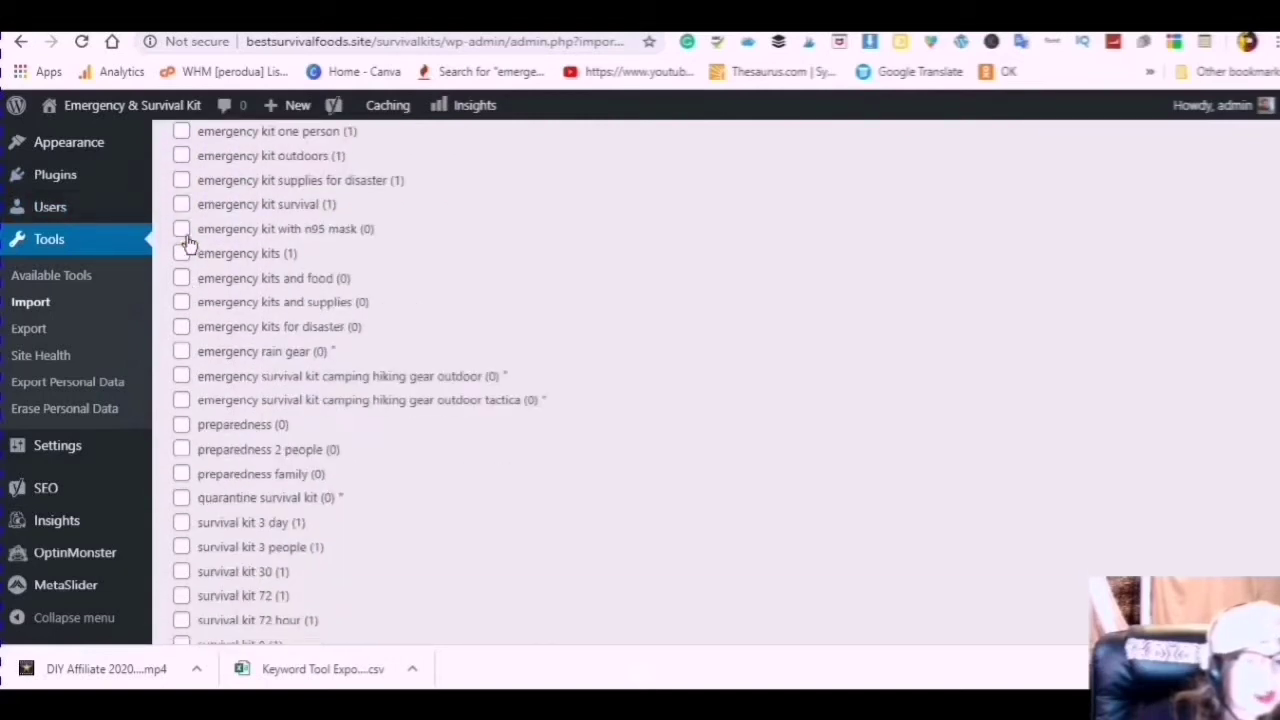
pyautogui.scroll(-2, 205, 185)
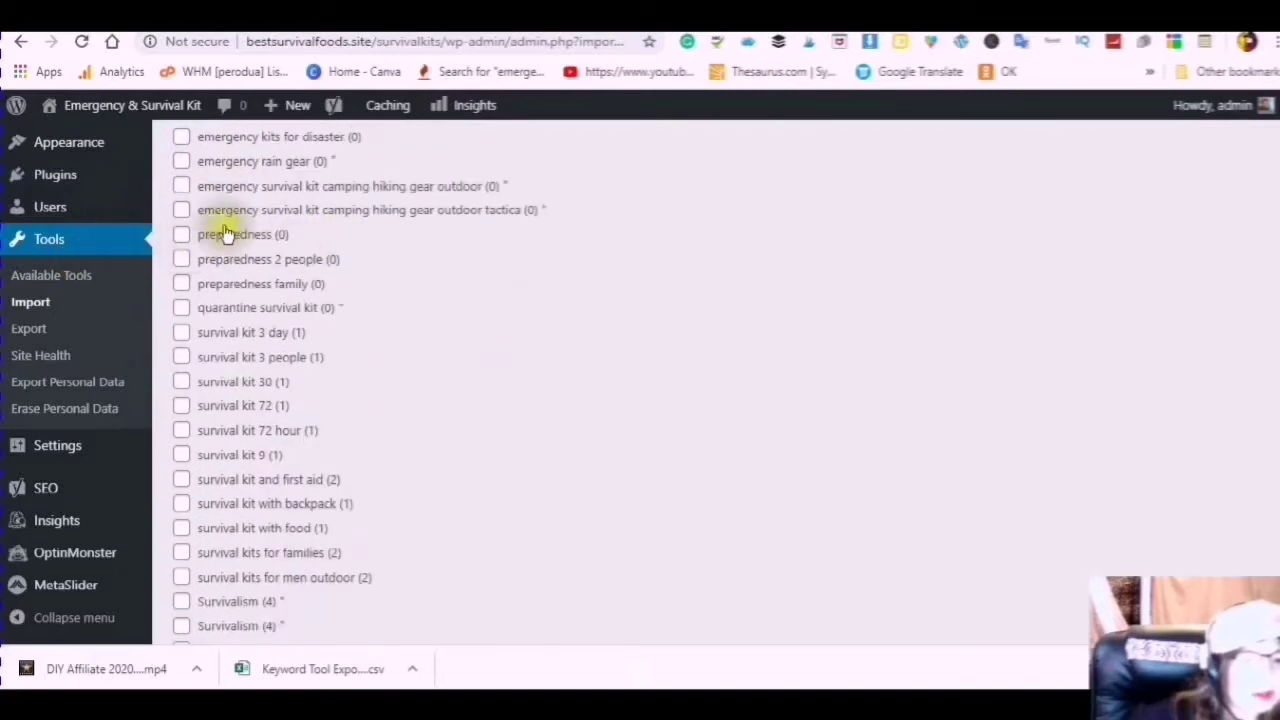
pyautogui.click(184, 286)
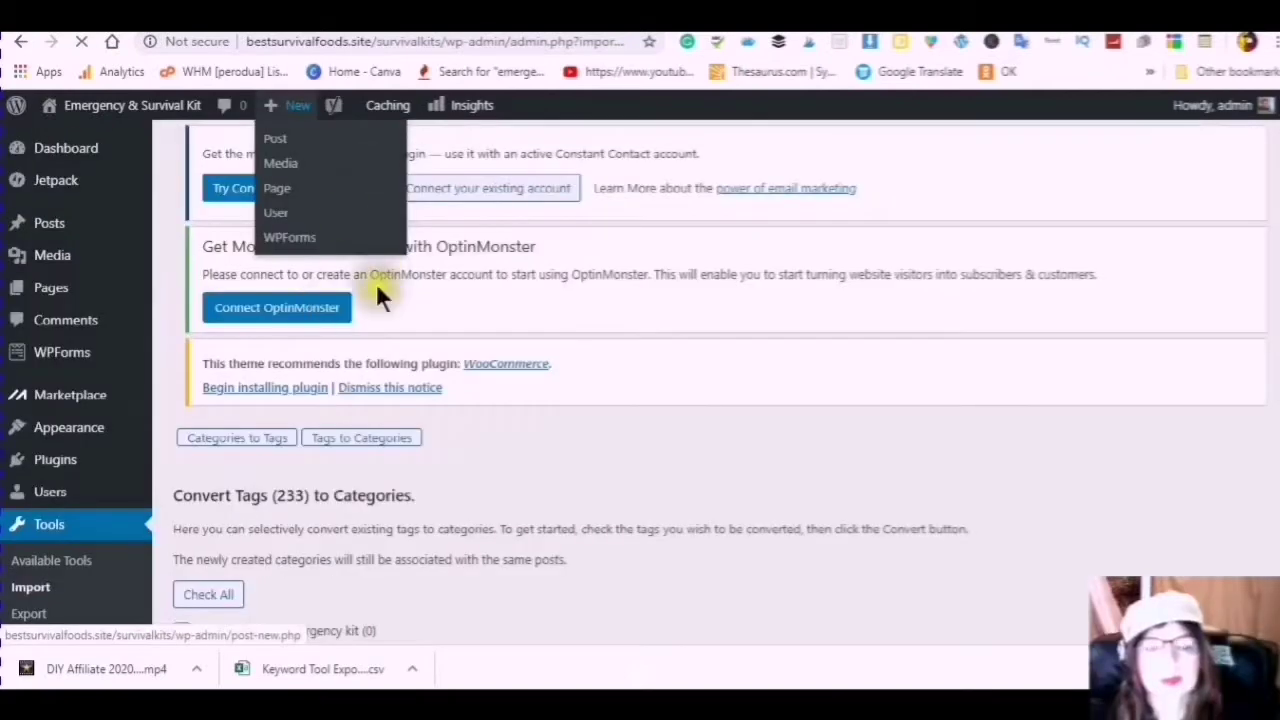
# Step: Examine the list of existing tags and the instructions in the tags to categories converter
pyautogui.scroll(-5, 437, 362)
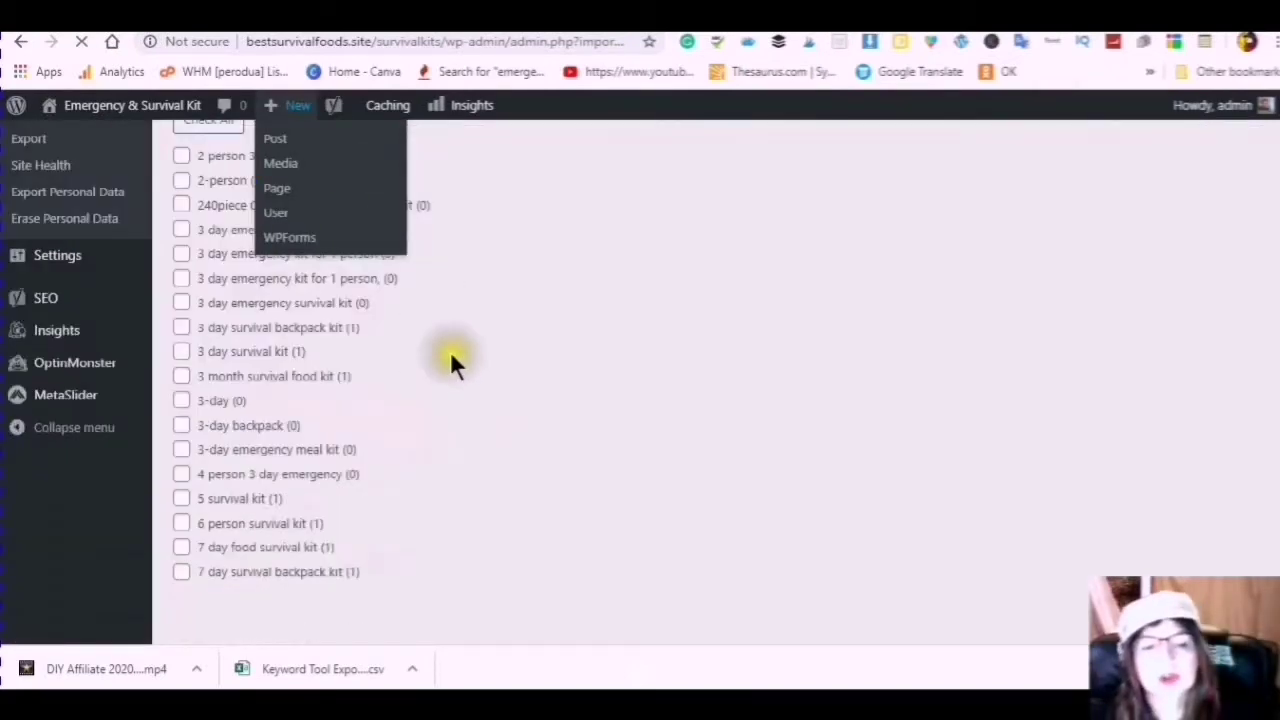
pyautogui.scroll(-2, 450, 351)
pyautogui.scroll(7, 438, 368)
pyautogui.scroll(-3, 463, 379)
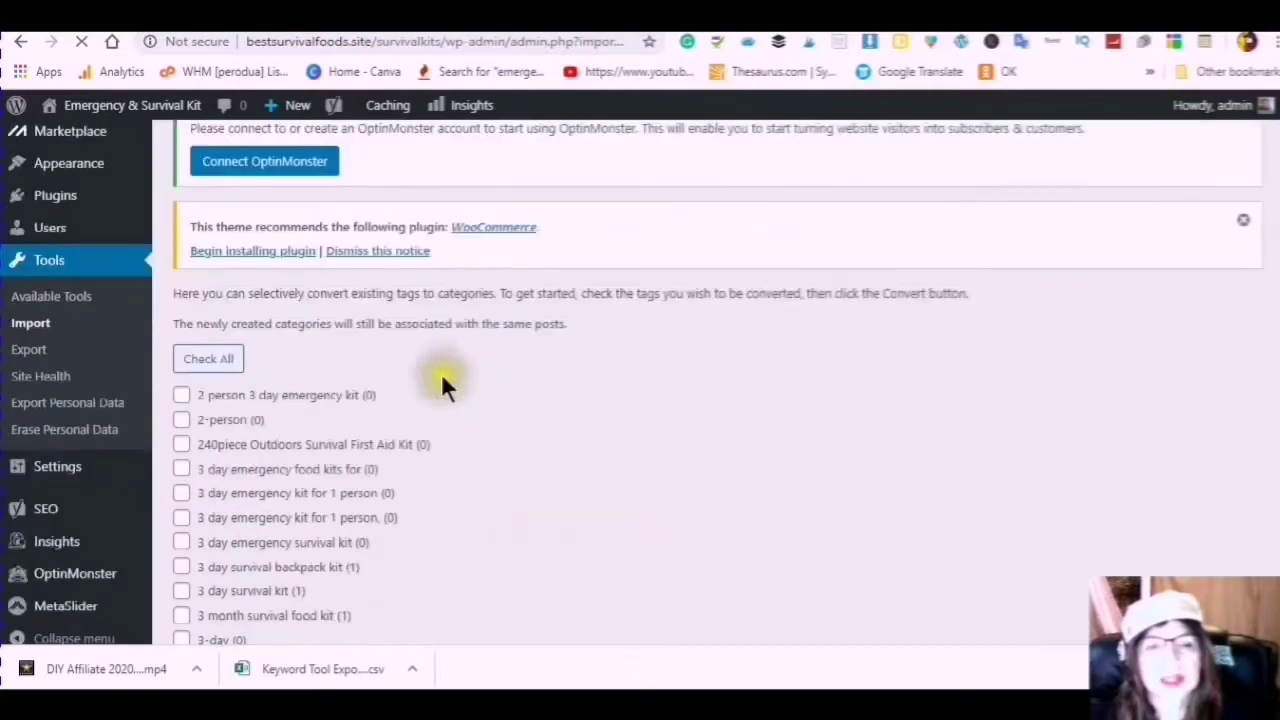
pyautogui.scroll(-1, 436, 368)
pyautogui.scroll(-8, 428, 363)
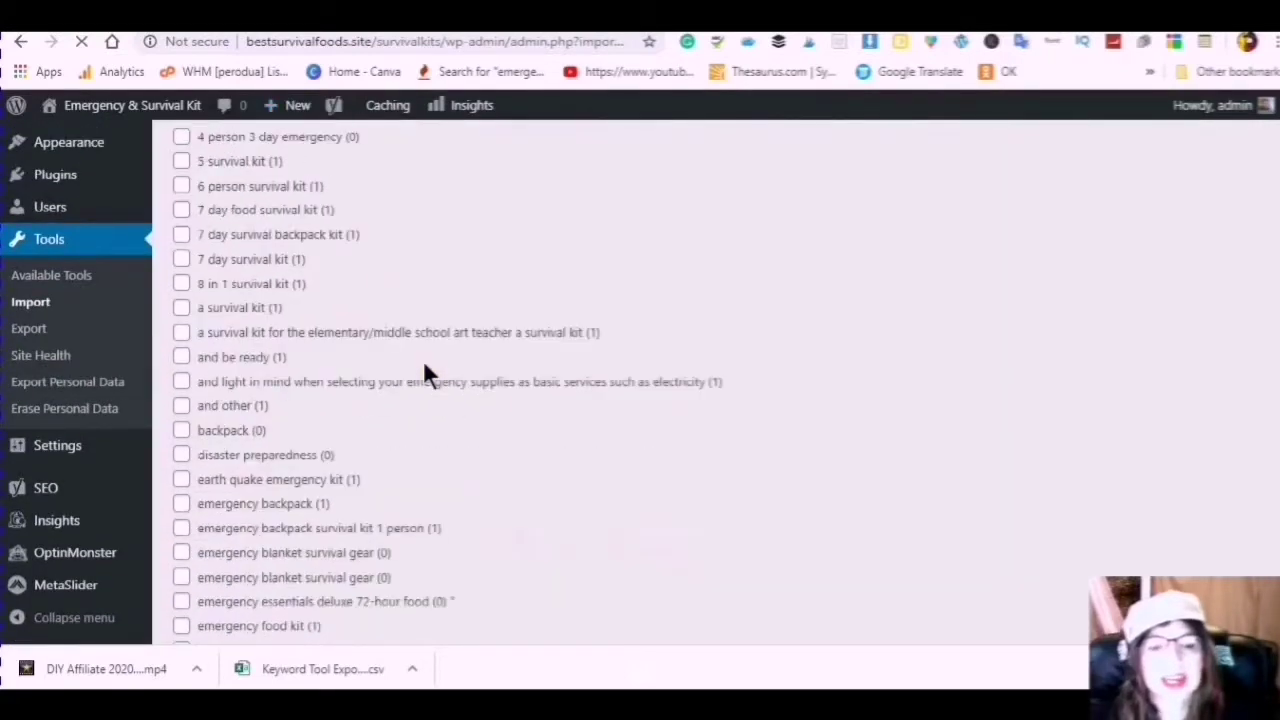
pyautogui.scroll(6, 423, 368)
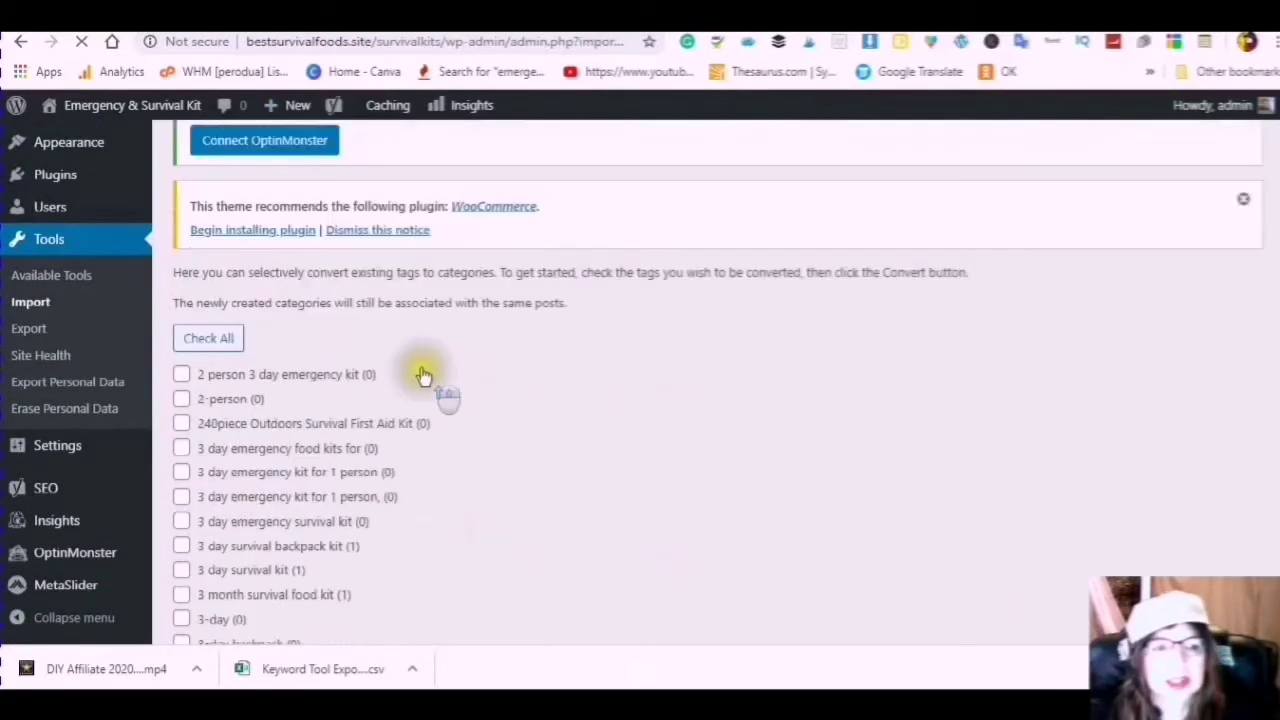
pyautogui.scroll(-15, 423, 376)
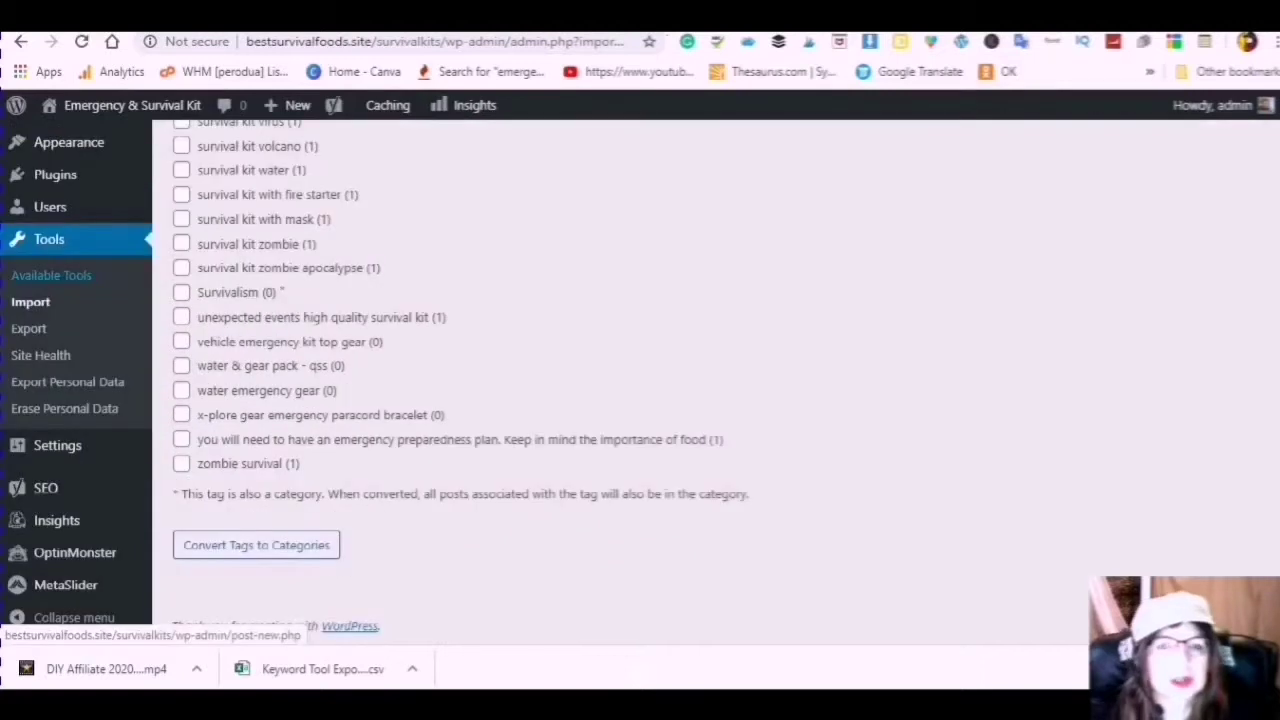
# Step: Review the kit's Amazon listing and select the tag "240piece Outdoors Survival First Aid Kit" for conversion to a category
pyautogui.click(617, 14)
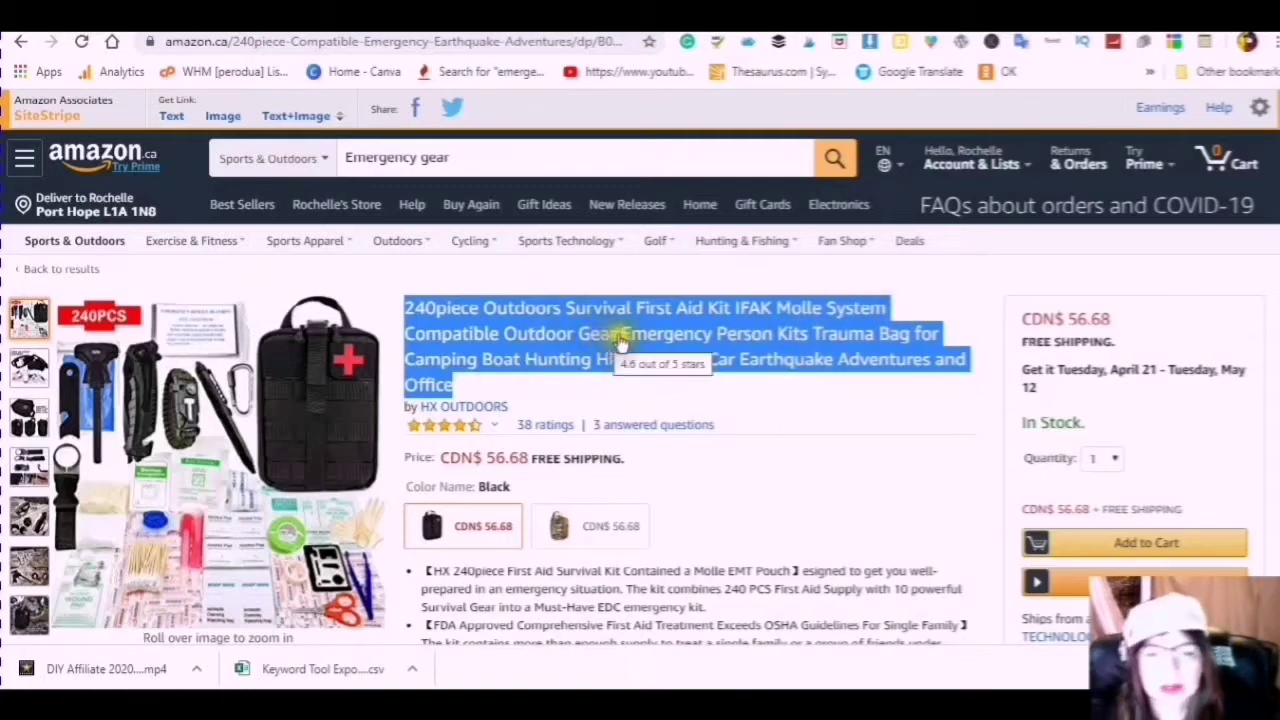
pyautogui.scroll(-4, 671, 345)
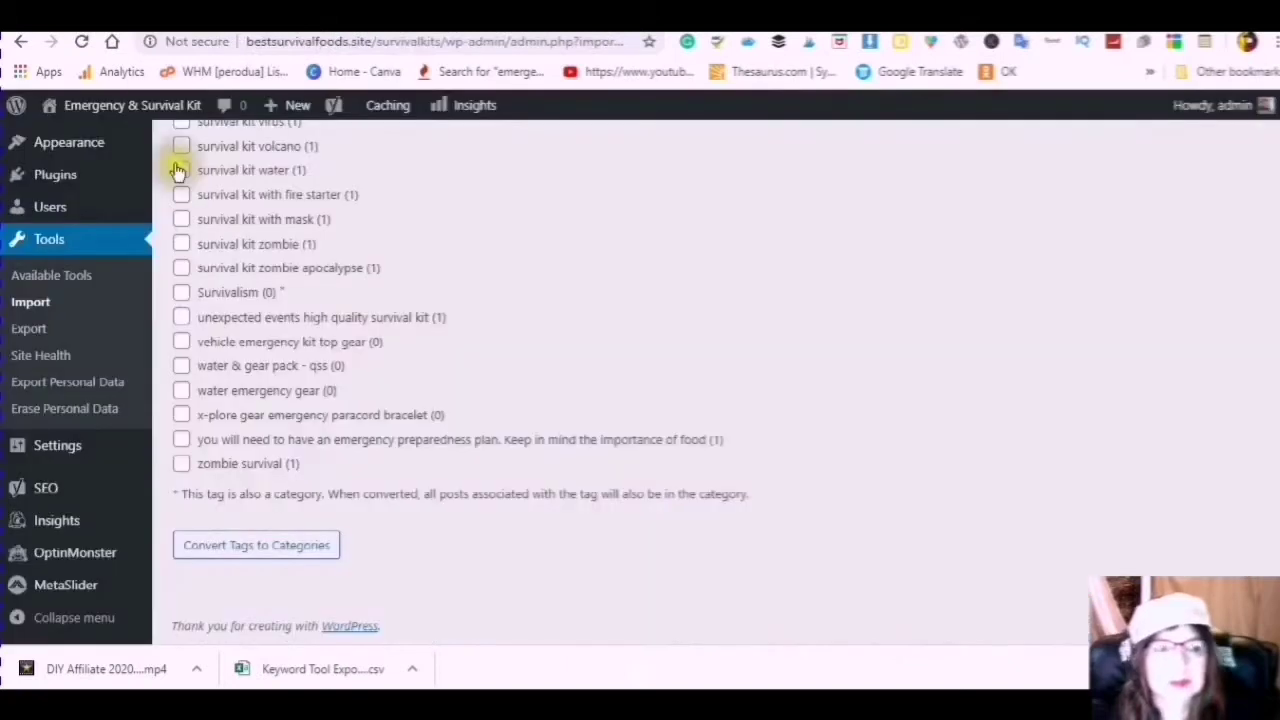
pyautogui.scroll(15, 205, 275)
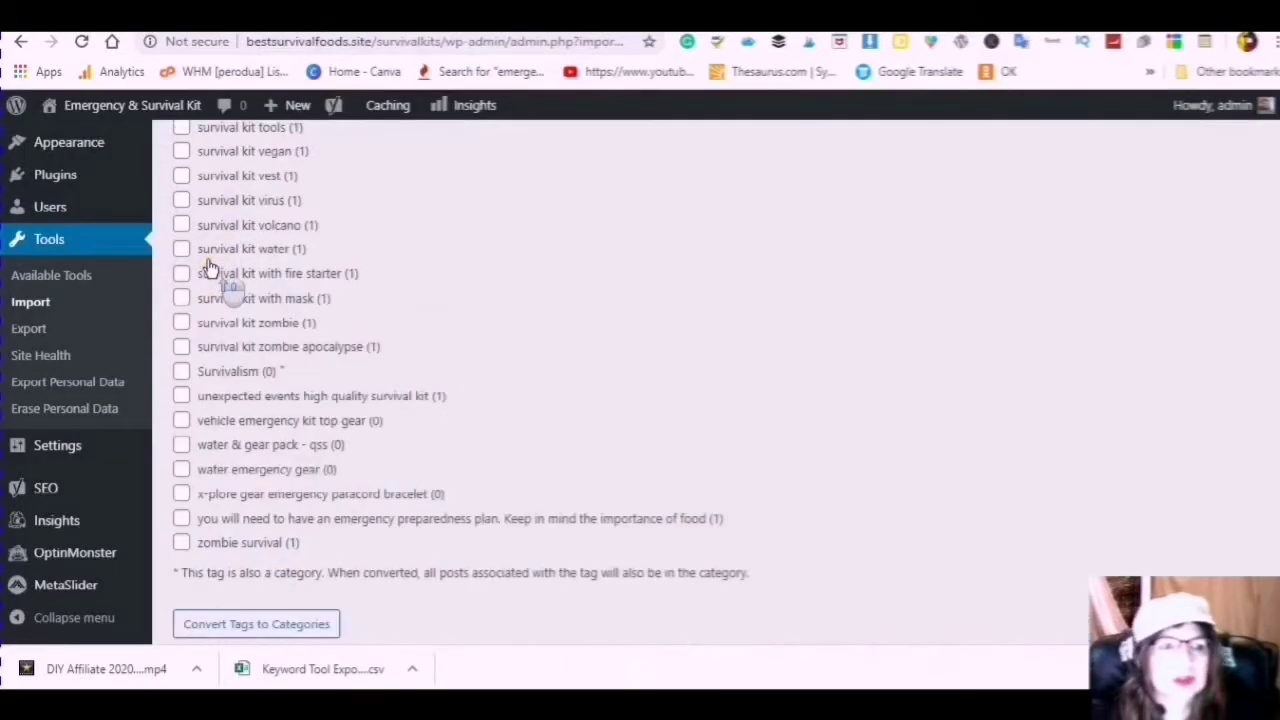
pyautogui.scroll(15, 217, 305)
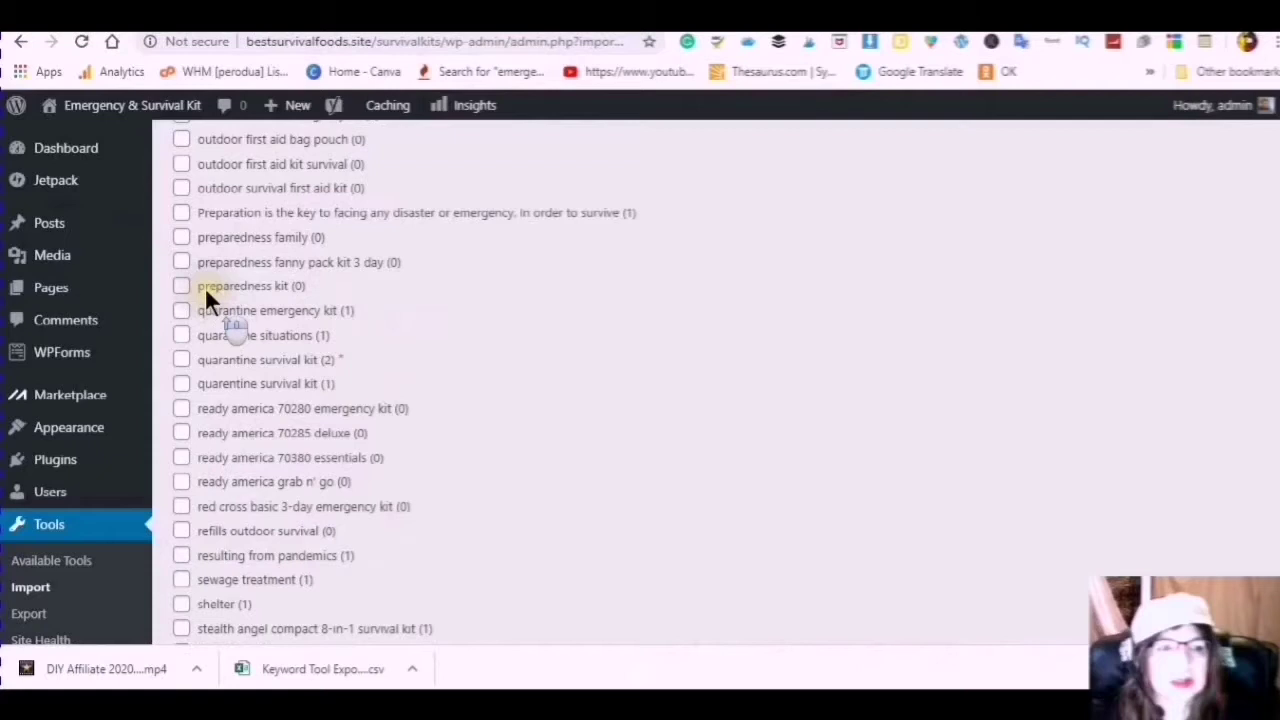
pyautogui.scroll(10, 204, 286)
pyautogui.click(181, 252)
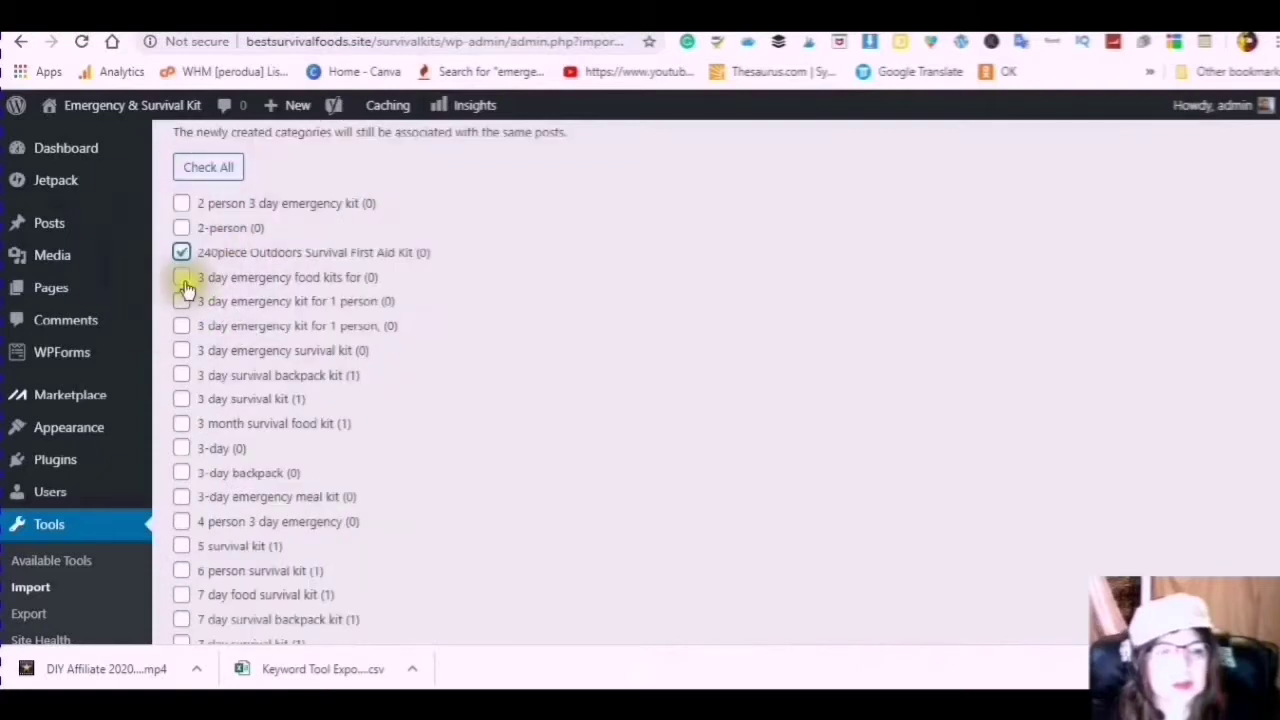
# Step: Select the tag "earth quake emergency kit" for conversion to a category
pyautogui.scroll(-1, 258, 287)
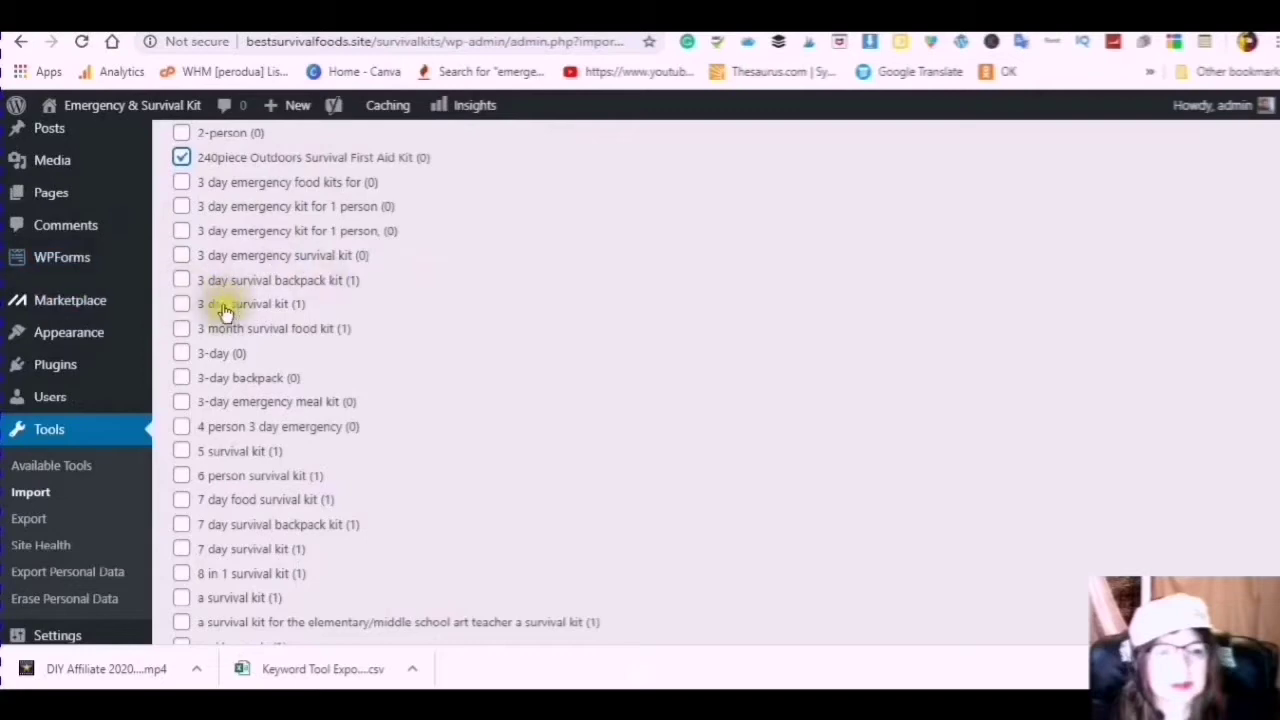
pyautogui.scroll(-1, 222, 300)
pyautogui.scroll(-2, 205, 275)
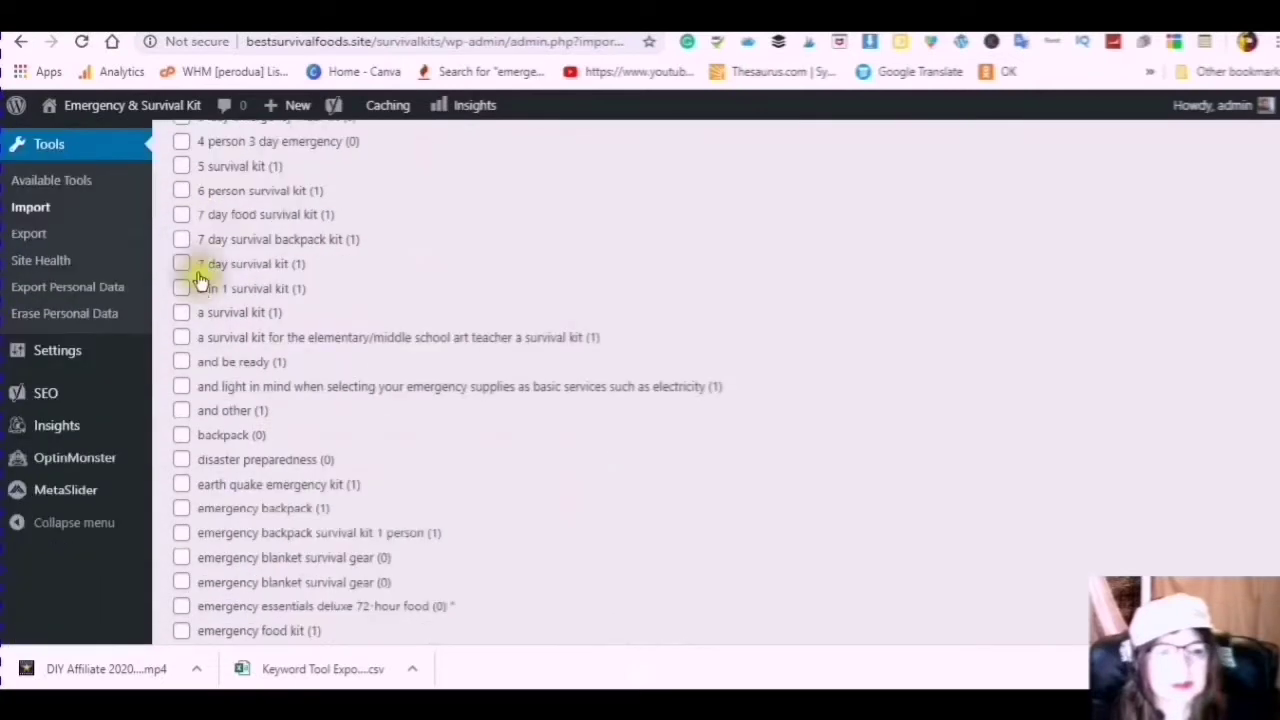
pyautogui.scroll(-2, 205, 265)
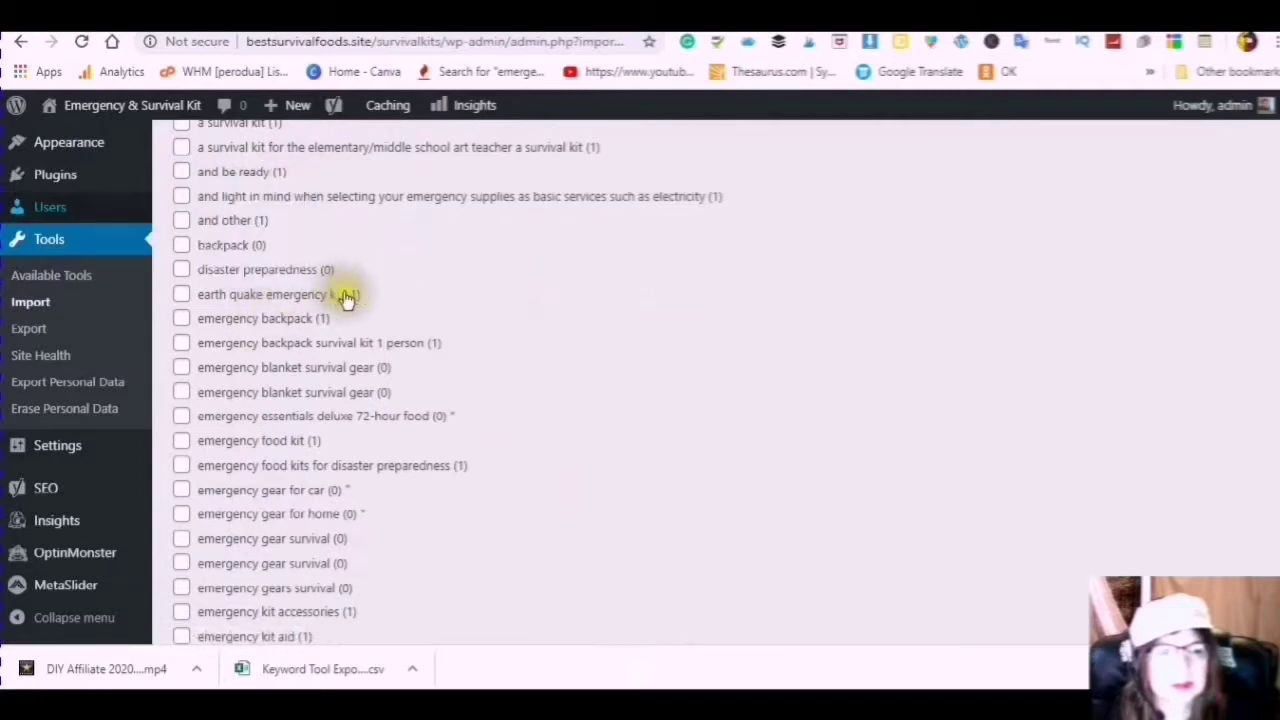
pyautogui.click(182, 296)
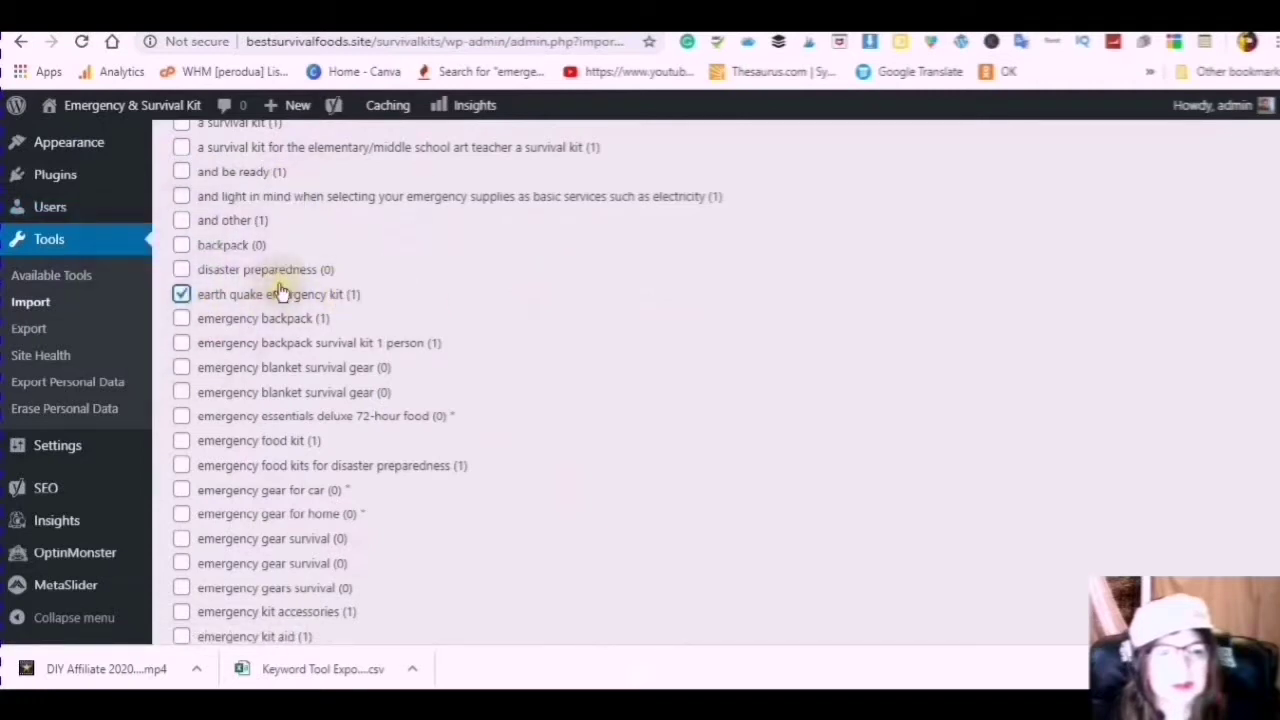
# Step: Select only the first of the two "emergency blanket survival gear" tags for conversion to a category
pyautogui.scroll(-1, 262, 294)
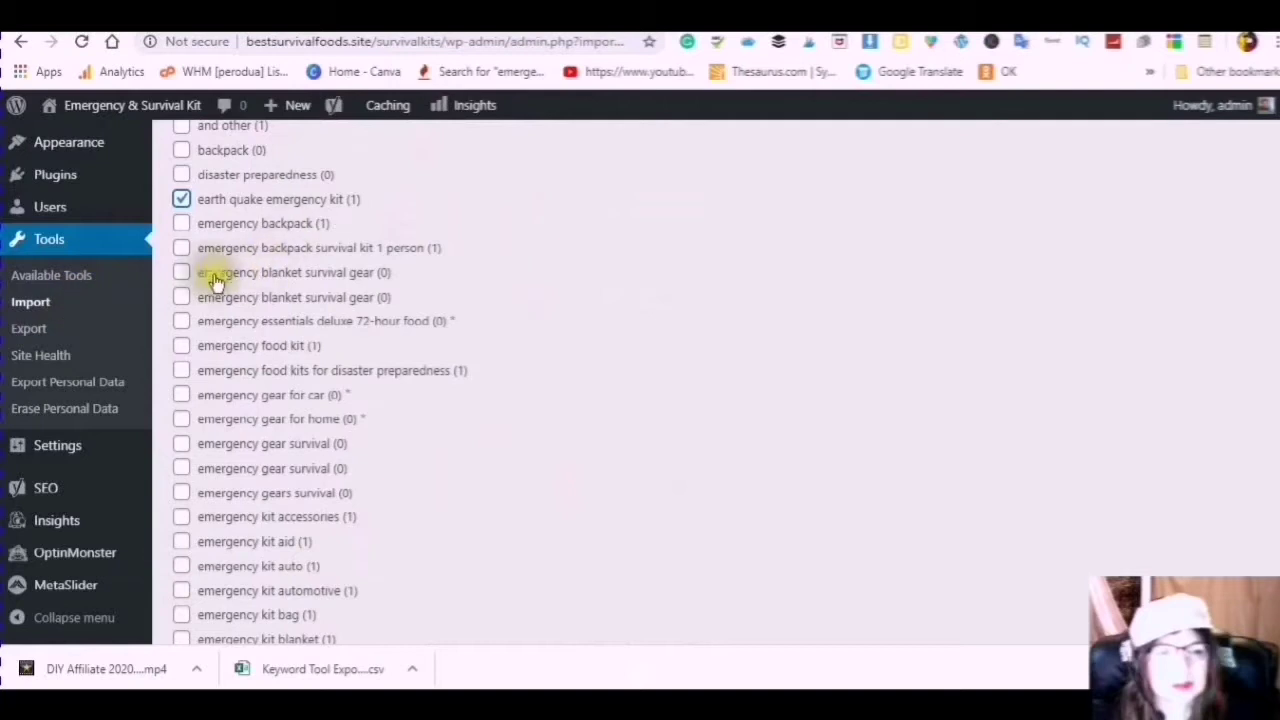
pyautogui.click(181, 274)
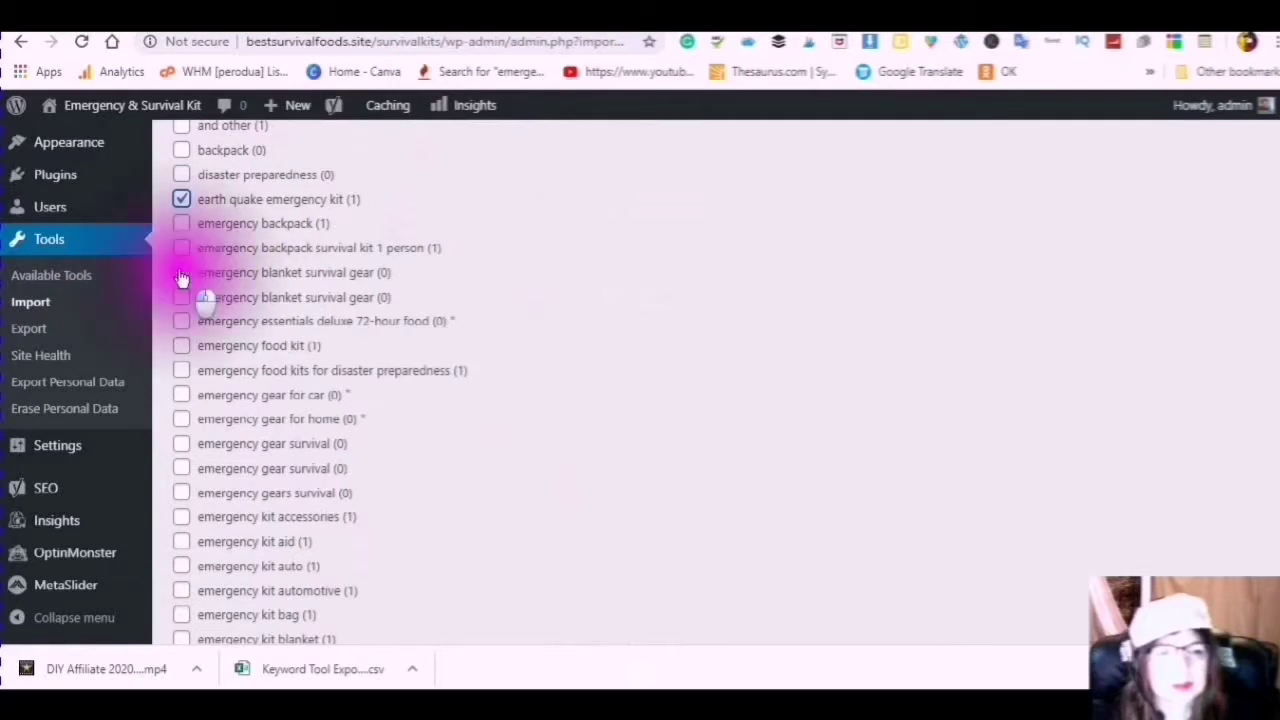
pyautogui.scroll(-1, 220, 272)
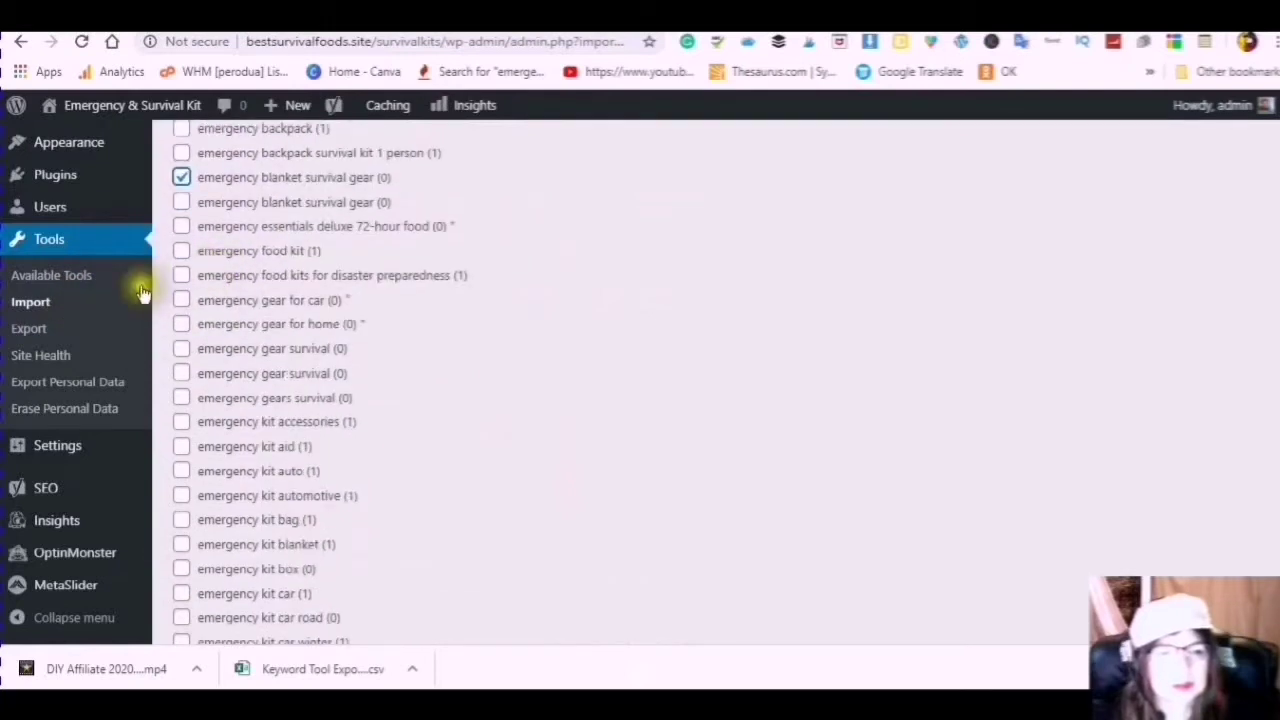
pyautogui.click(181, 203)
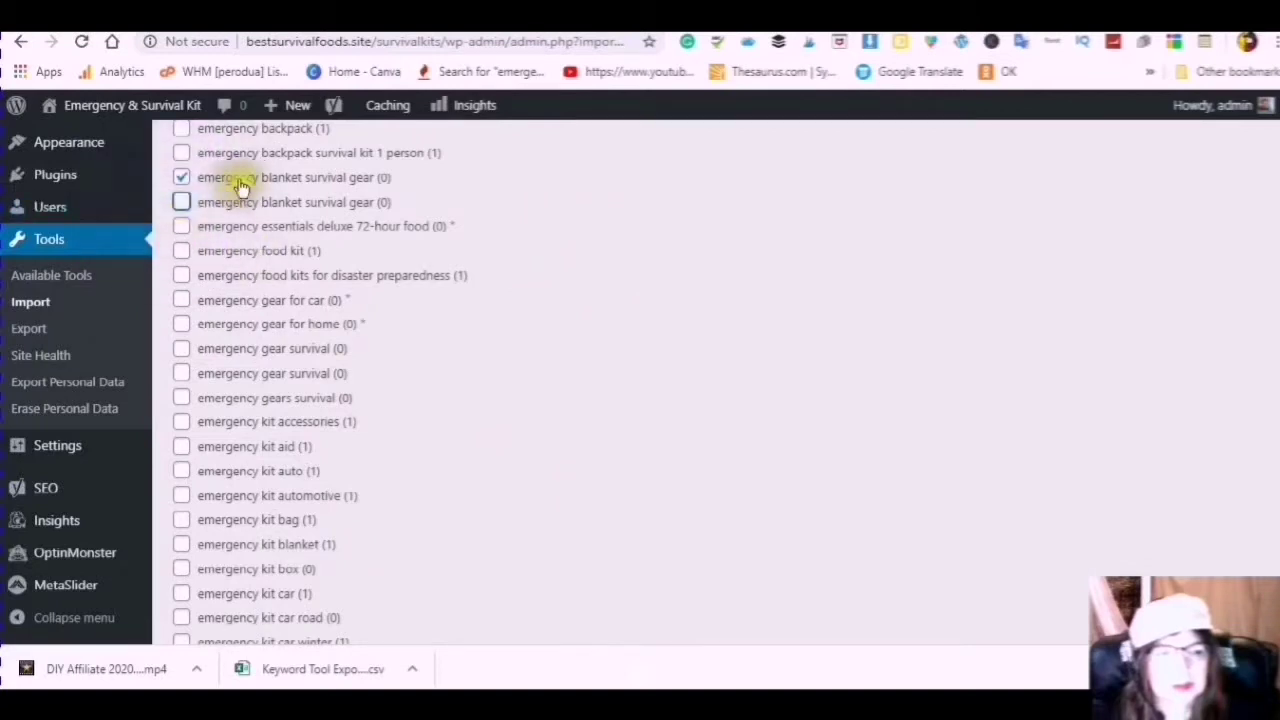
# Step: Select the tags "emergency gear for home", both "emergency gear survival" entries, "emergency gears survival" and "emergency kit accessories" for conversion
pyautogui.scroll(-1, 246, 190)
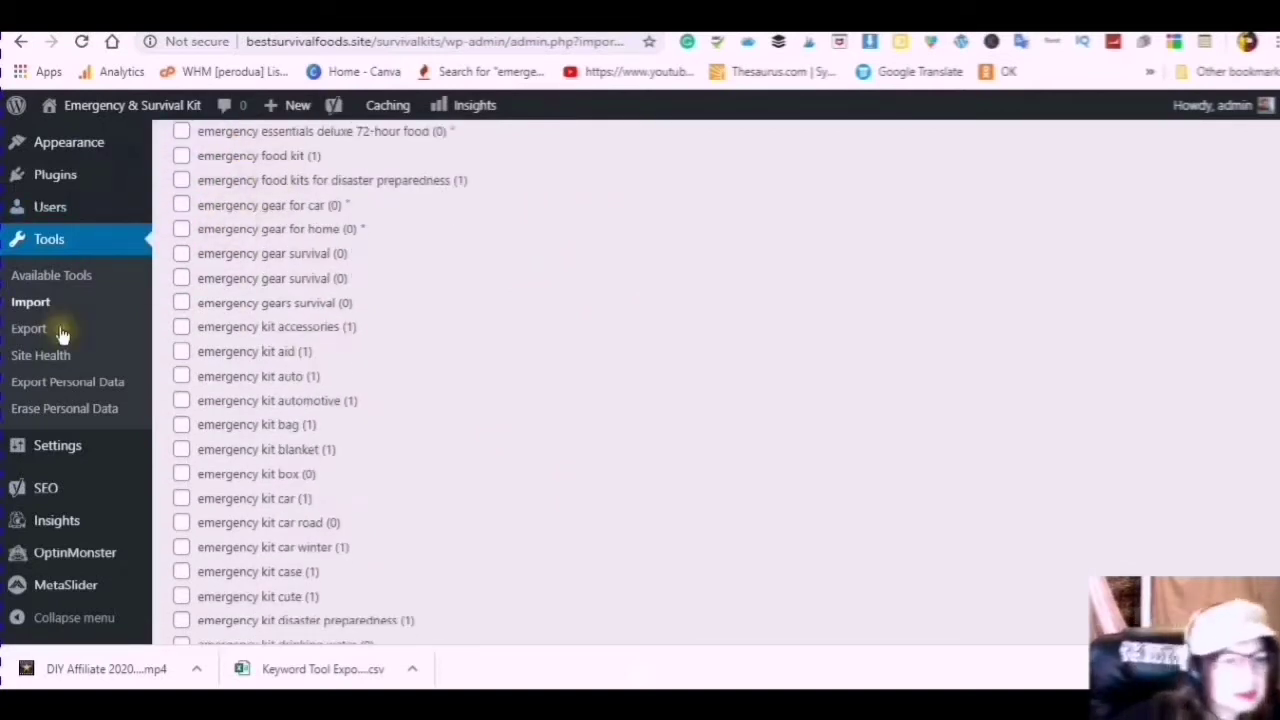
pyautogui.click(180, 255)
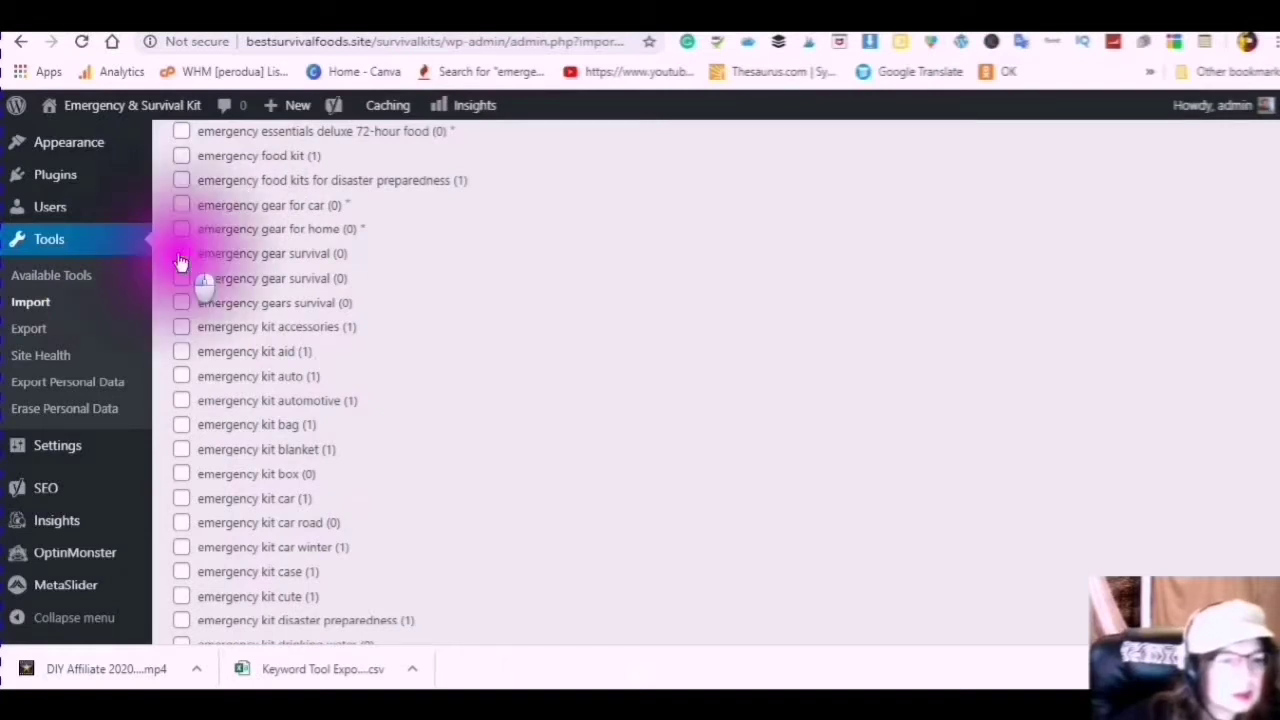
pyautogui.click(181, 229)
pyautogui.click(180, 278)
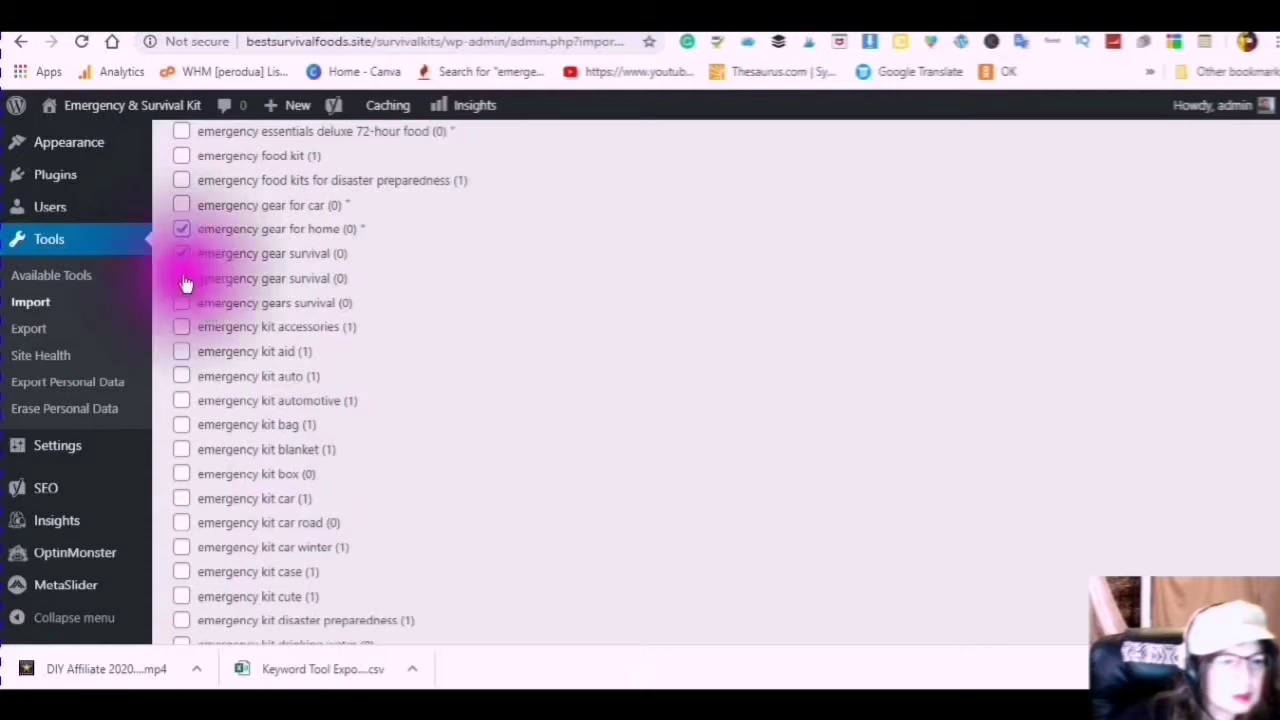
pyautogui.click(178, 302)
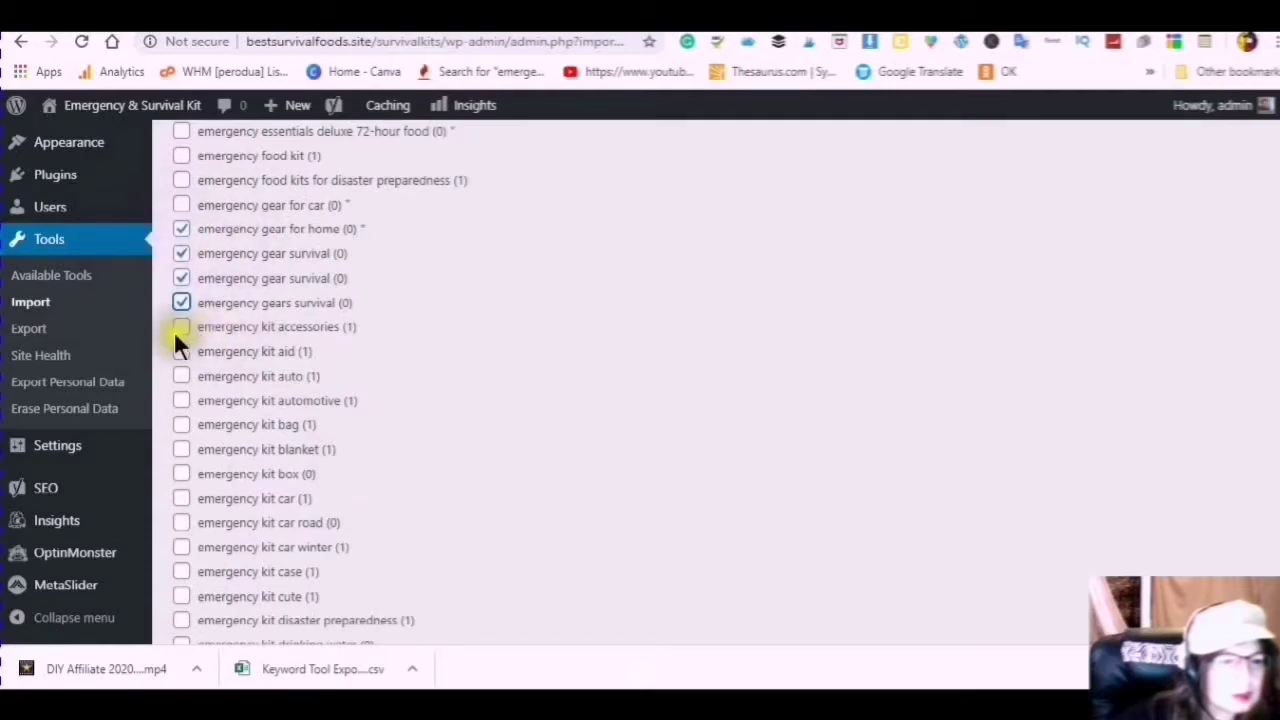
pyautogui.click(181, 328)
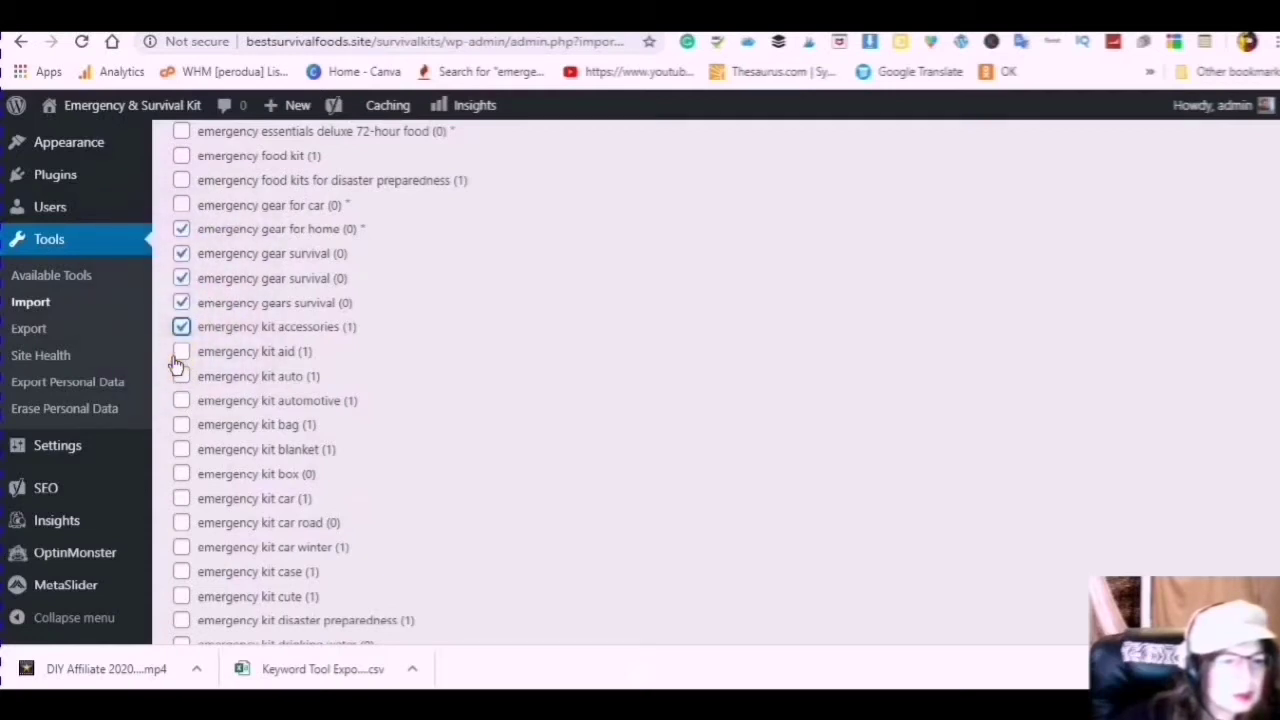
# Step: Select "emergency kit automotive", "emergency kit bag" and "emergency kits for disaster preparedness 2 people", and convert all selected tags to categories
pyautogui.scroll(-1, 190, 336)
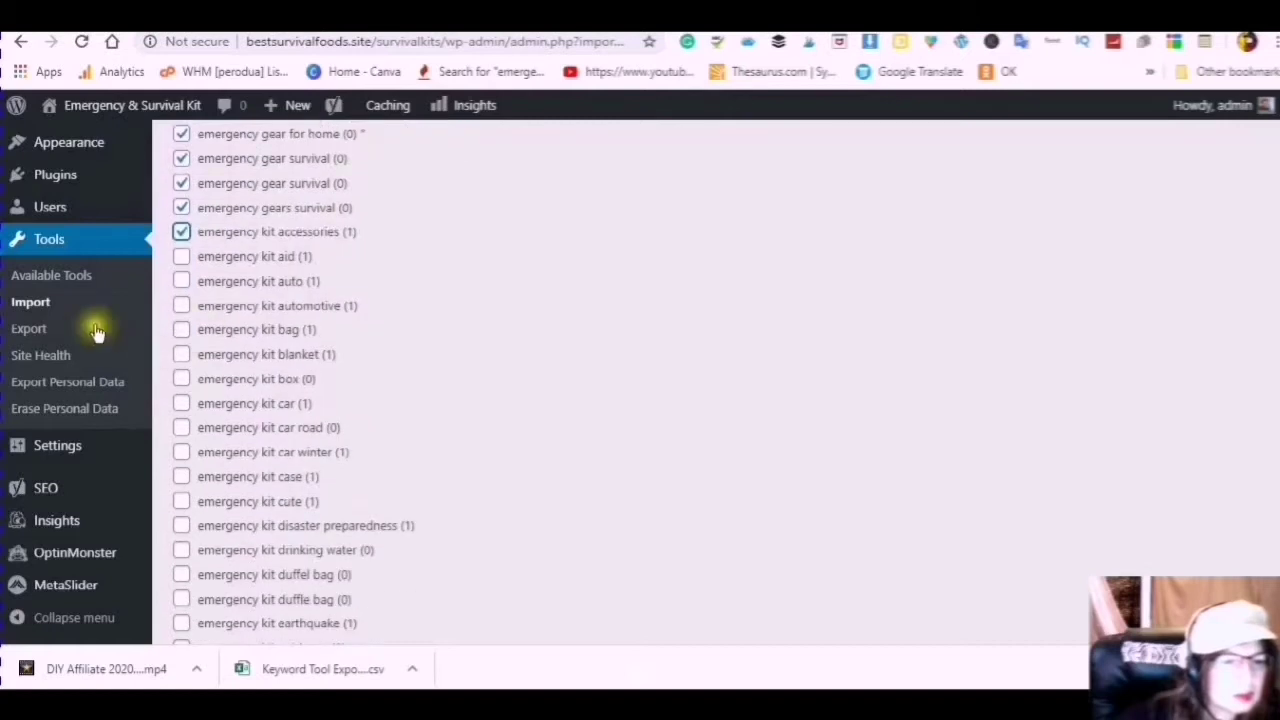
pyautogui.click(181, 307)
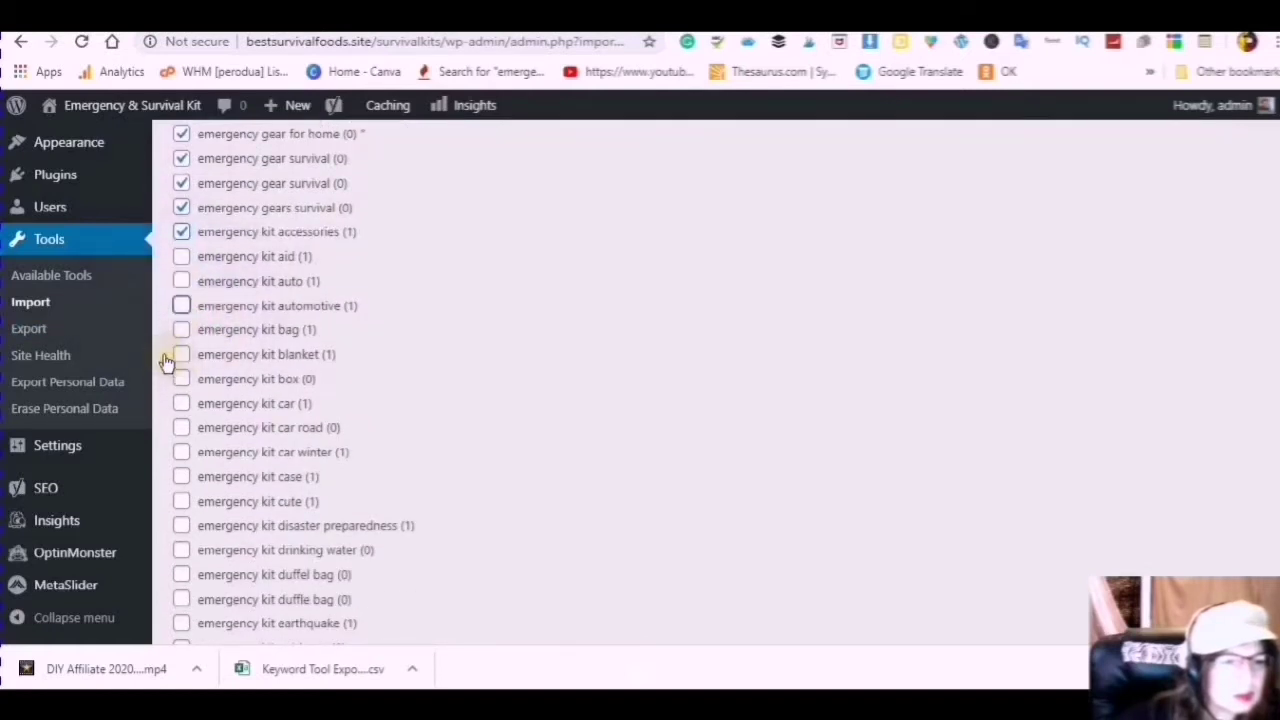
pyautogui.click(181, 330)
pyautogui.scroll(-5, 218, 343)
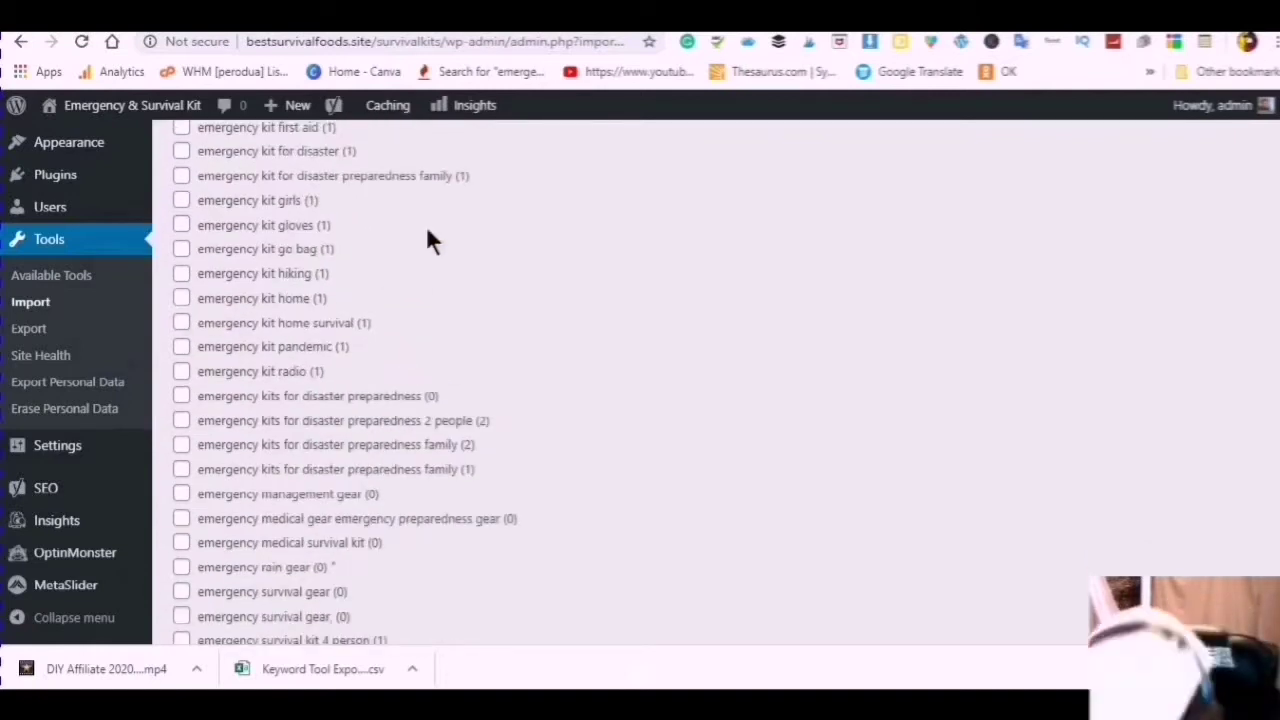
pyautogui.scroll(-15, 262, 552)
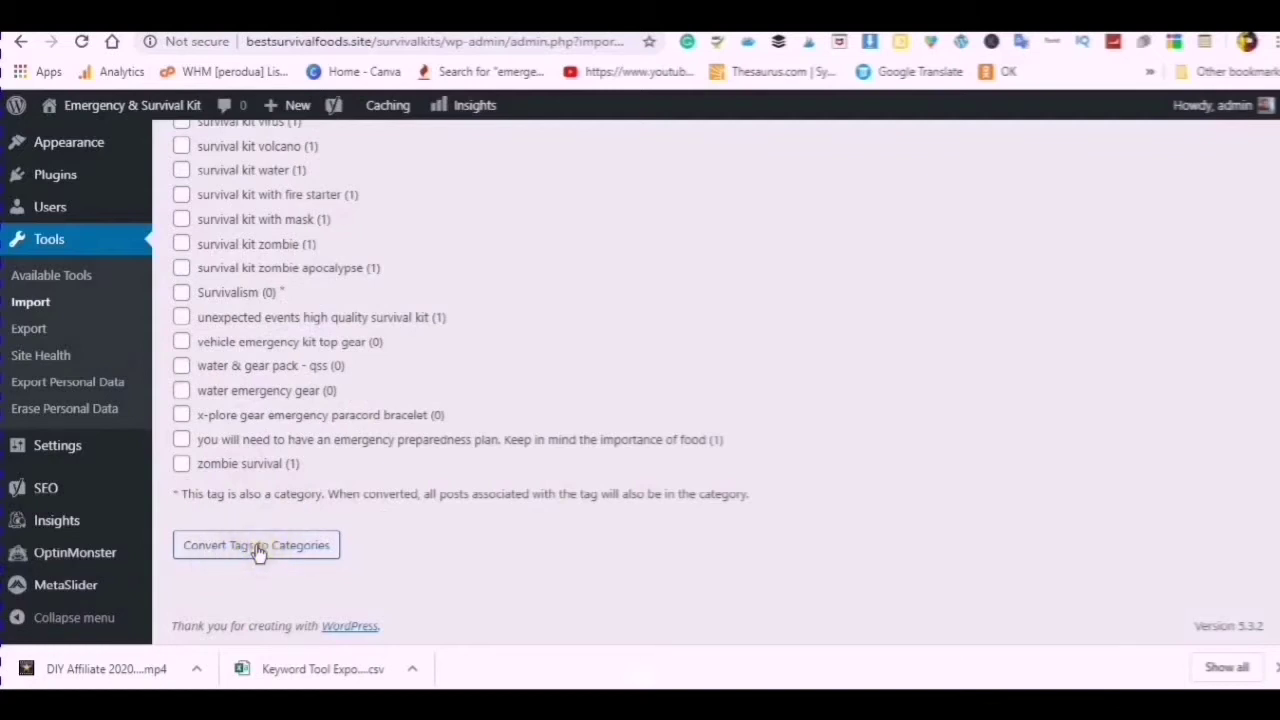
pyautogui.click(257, 548)
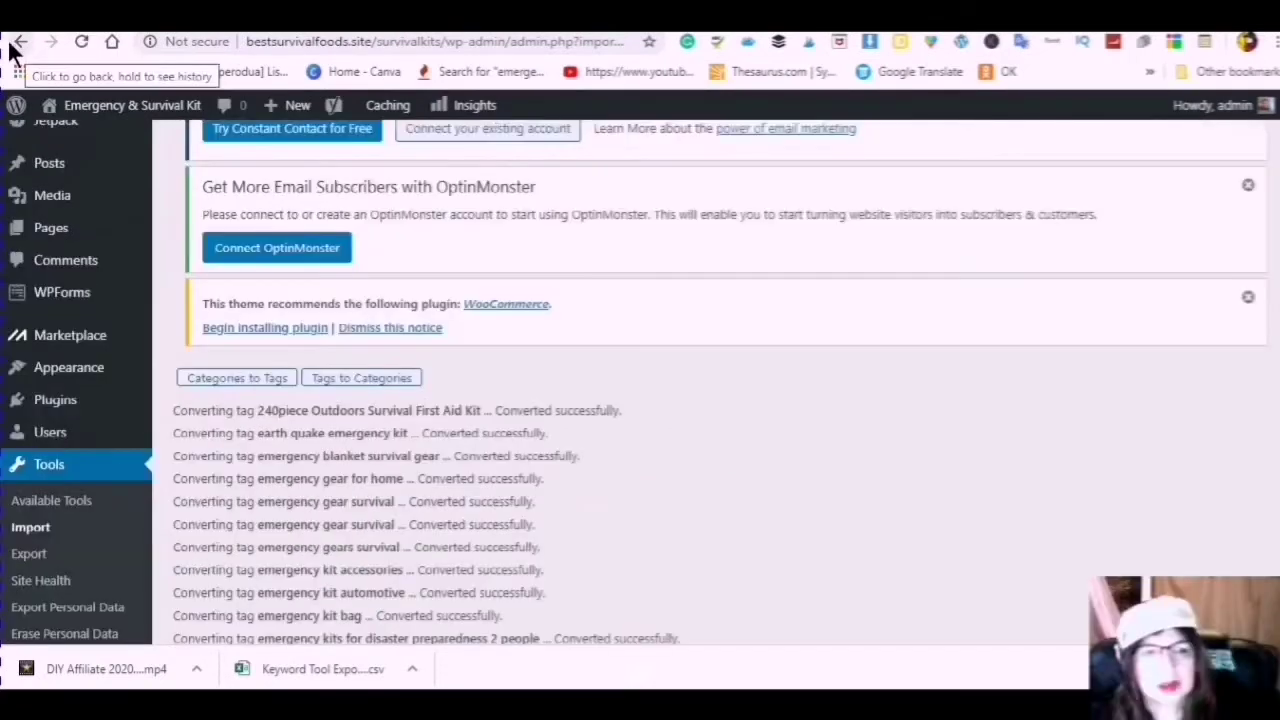
# Step: Return to the post and assign it the categories "outdoor first aid bag pouch" and "emergency survival kit camping hiking gear outdoor tactica"
pyautogui.click(18, 44)
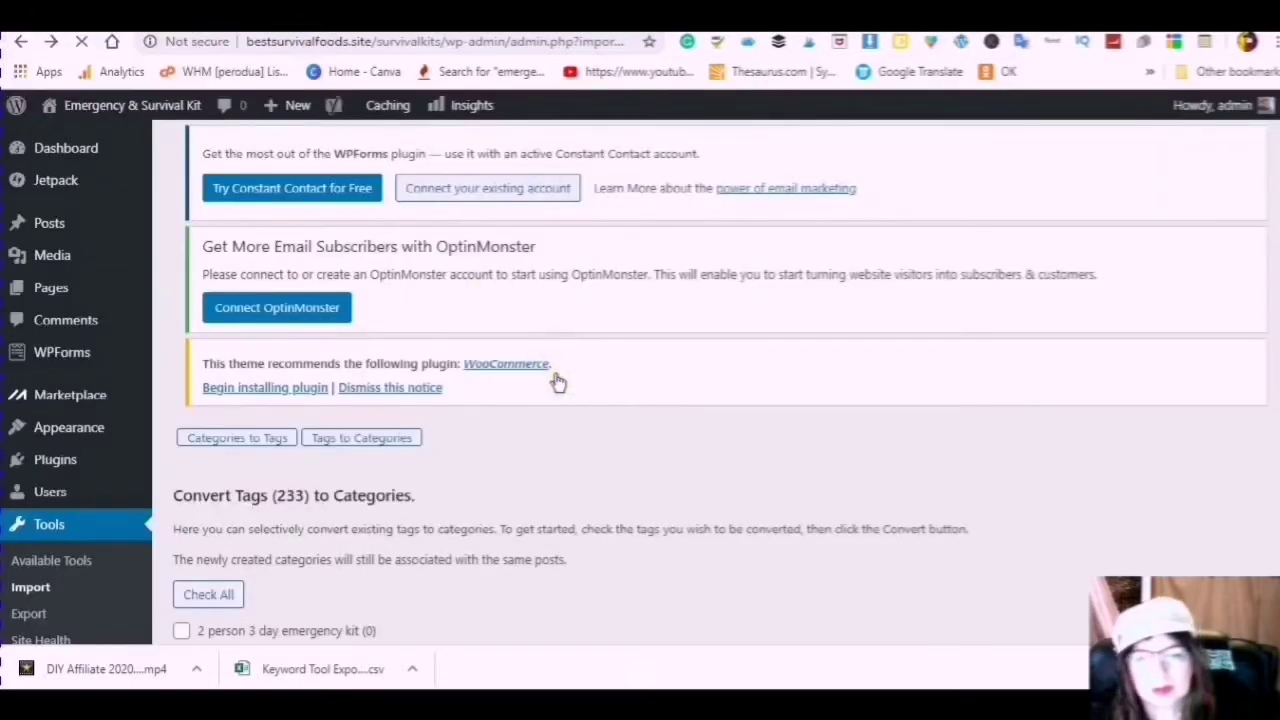
pyautogui.scroll(-20, 500, 330)
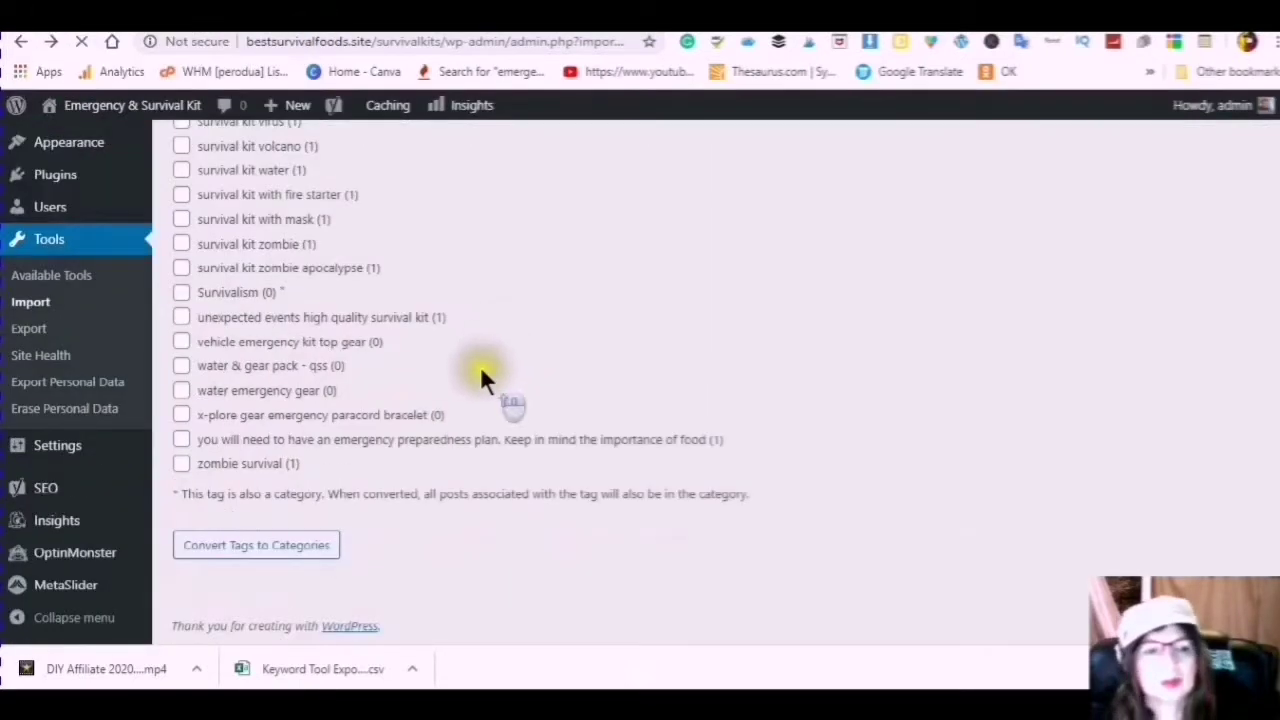
pyautogui.click(20, 45)
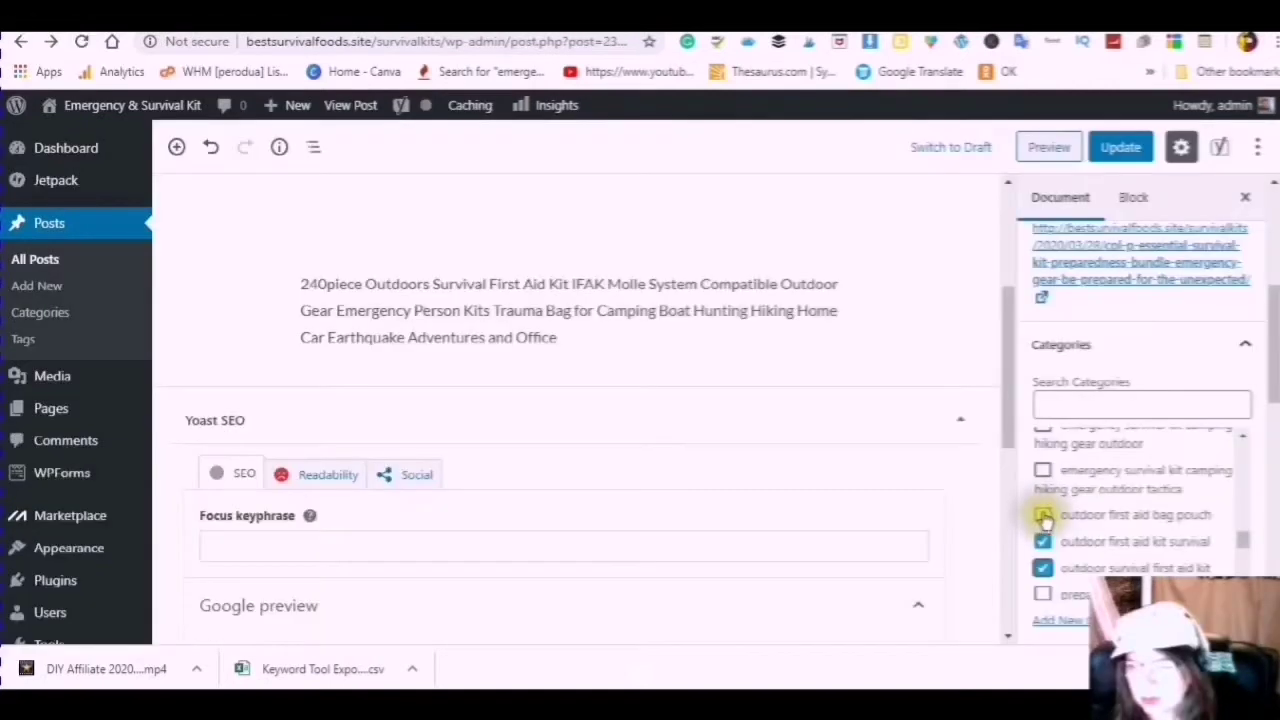
pyautogui.click(1043, 516)
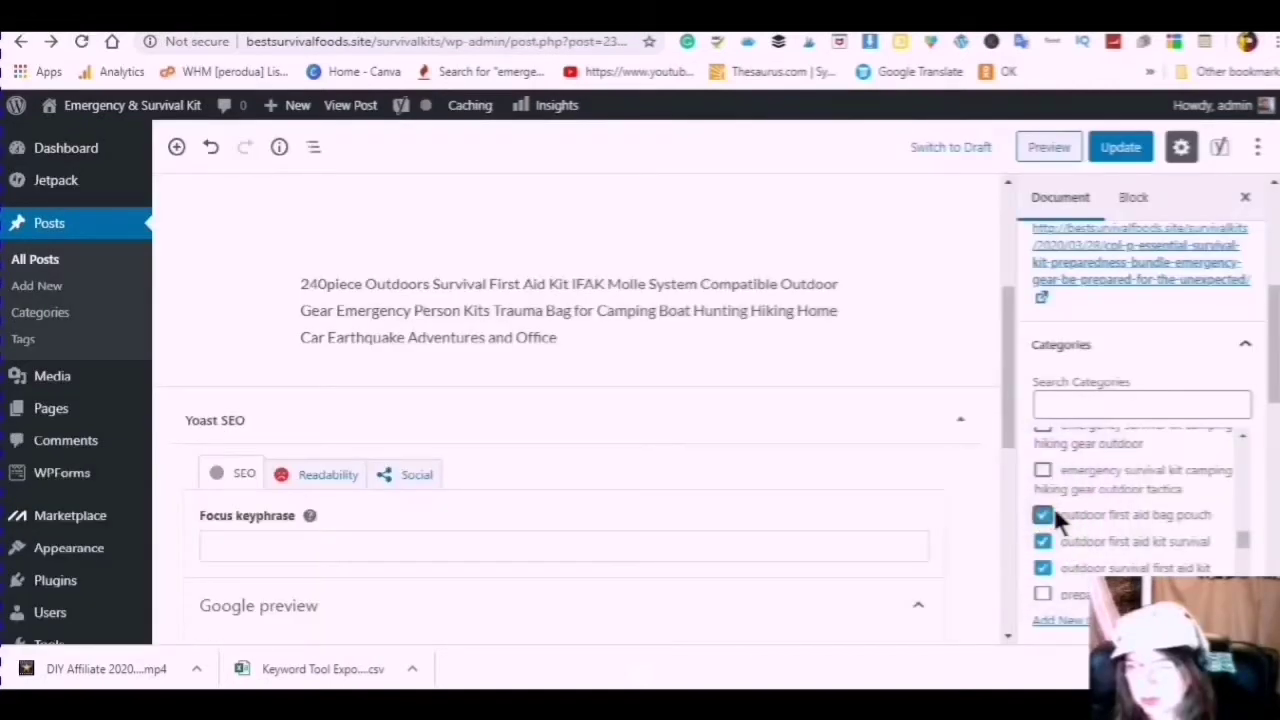
pyautogui.click(1043, 472)
# Step: Review the post's category selection, collapse the category list and update the post
pyautogui.scroll(2, 1049, 473)
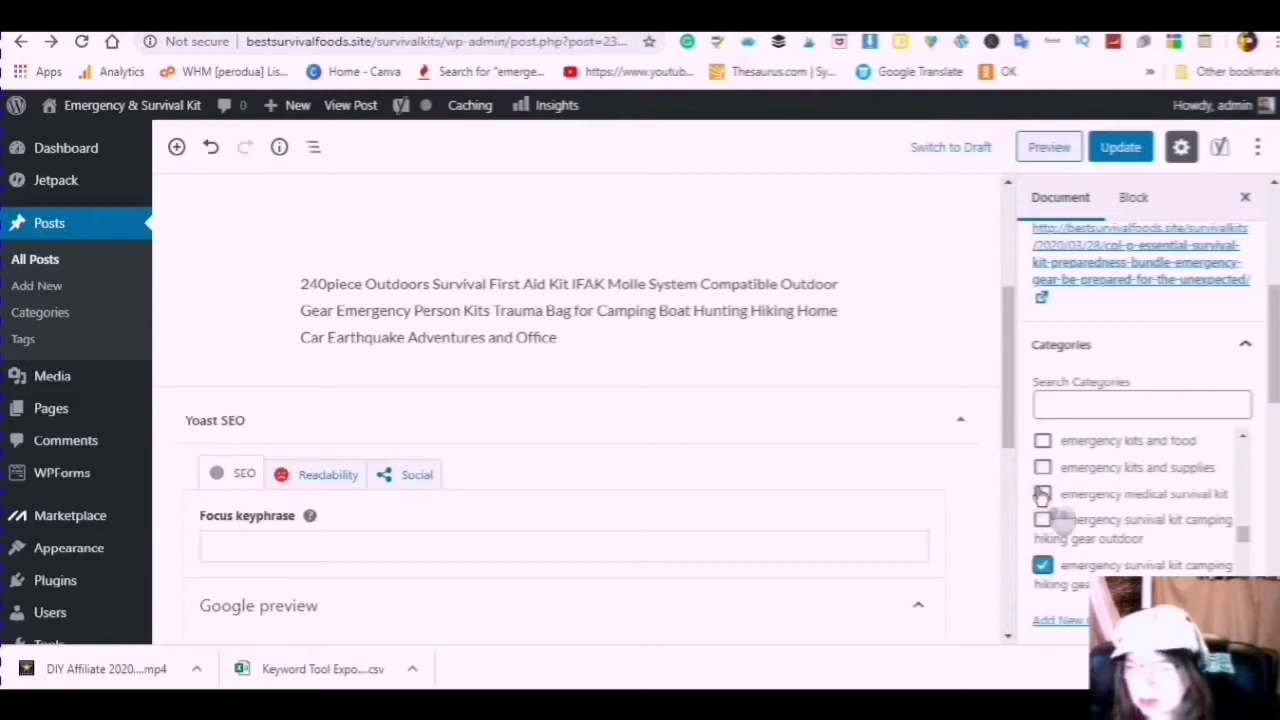
pyautogui.scroll(10, 1046, 484)
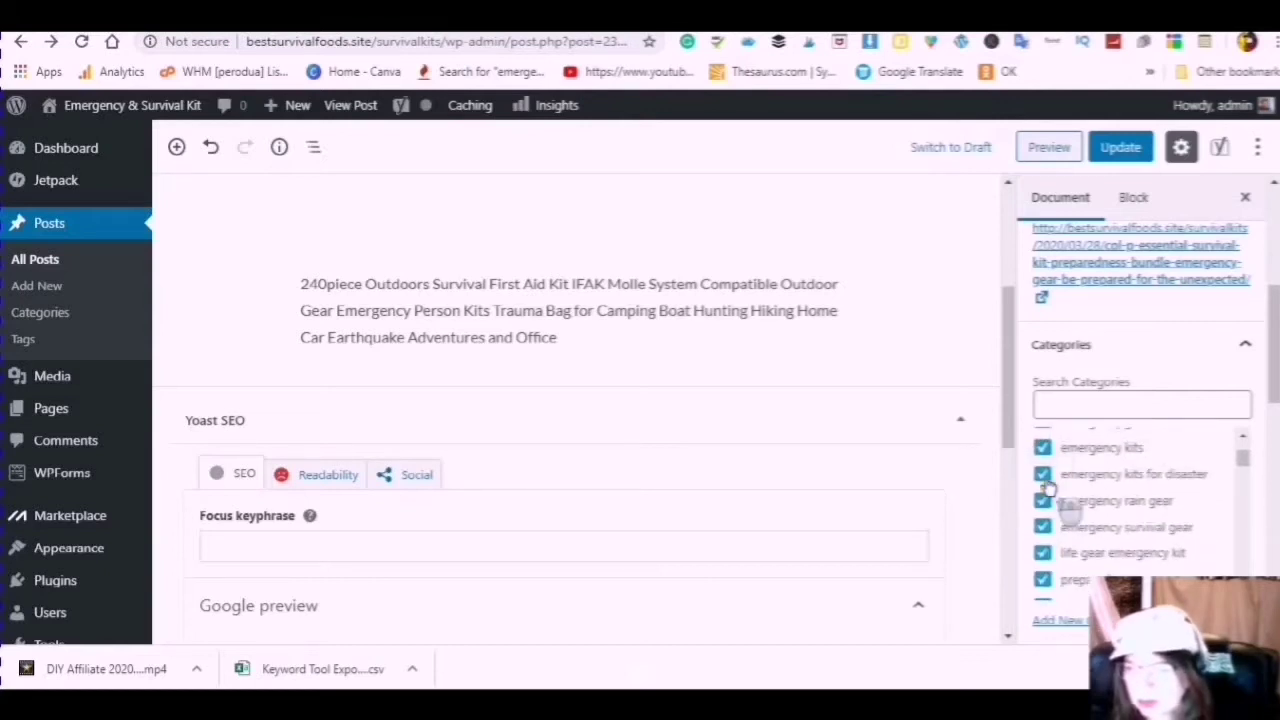
pyautogui.scroll(-10, 1217, 486)
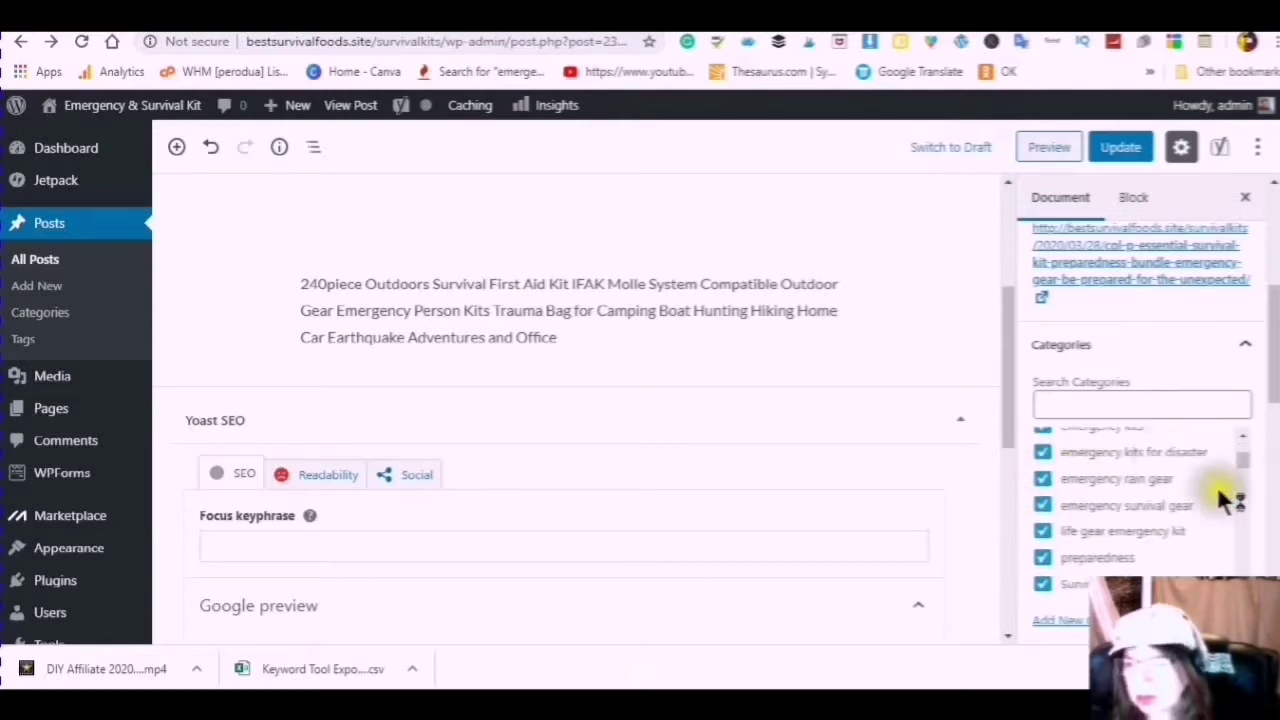
pyautogui.scroll(-10, 1183, 565)
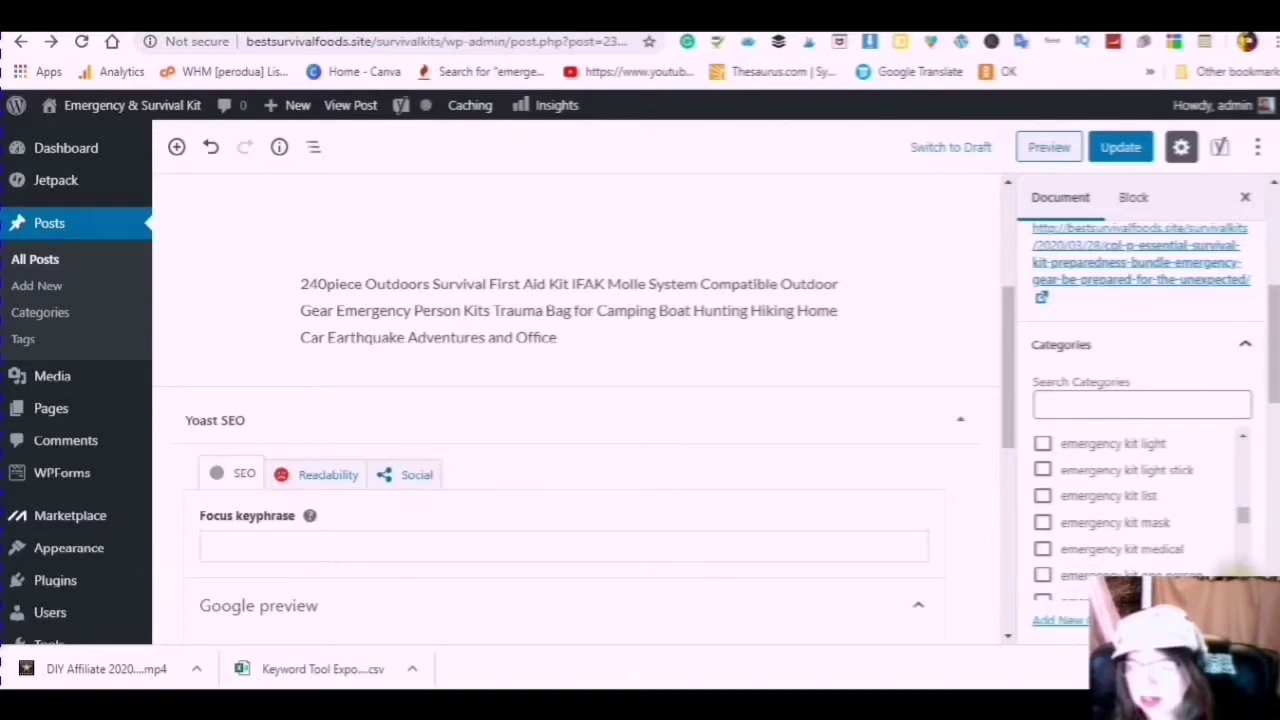
pyautogui.scroll(-5, 1160, 423)
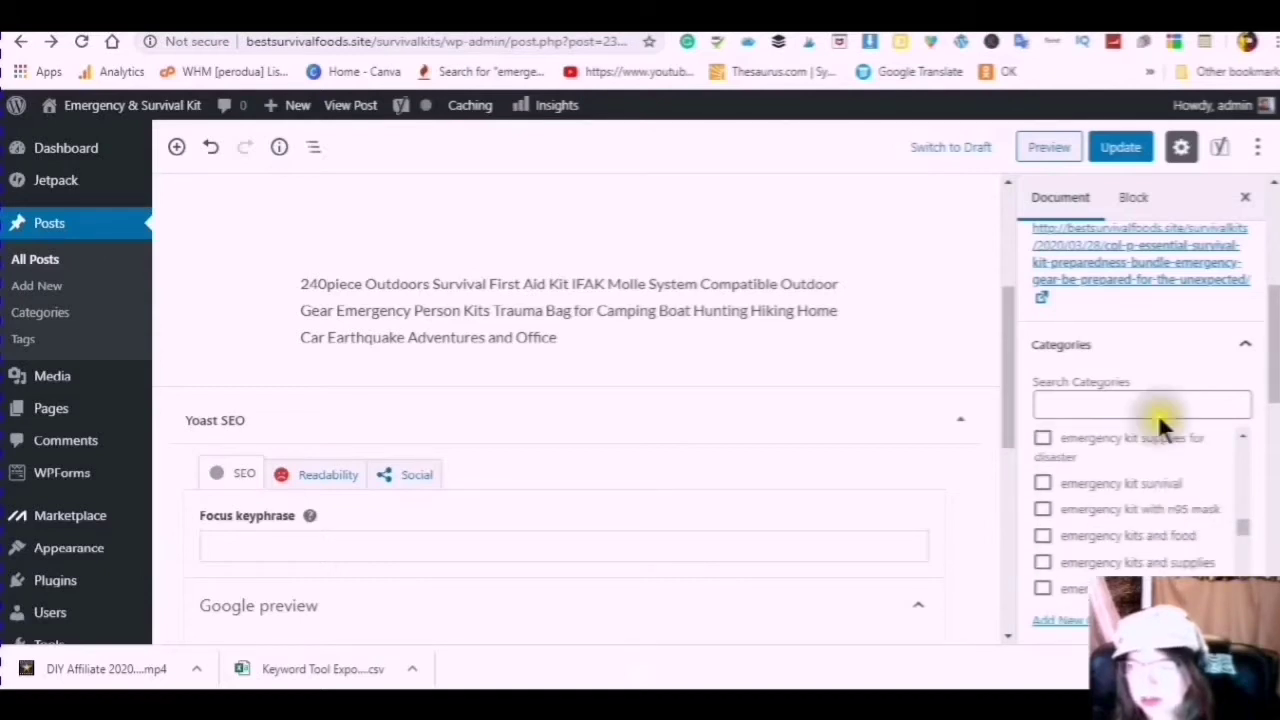
pyautogui.click(1246, 346)
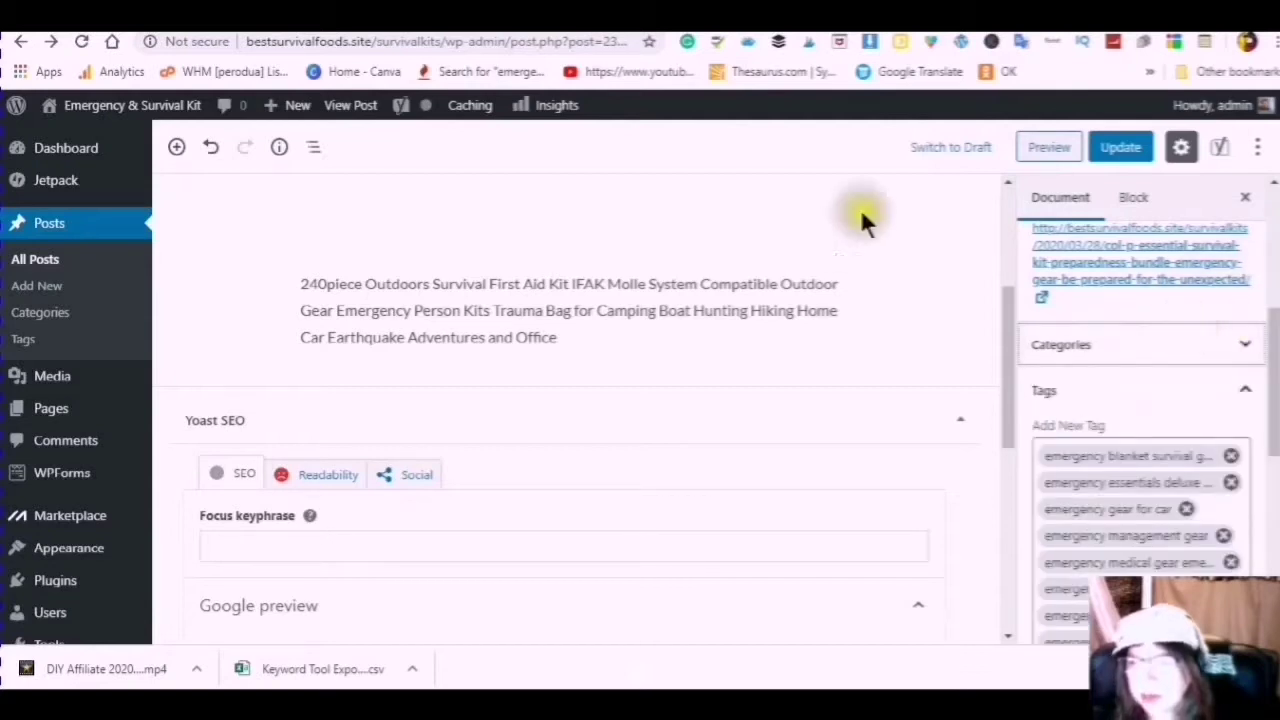
pyautogui.click(1112, 160)
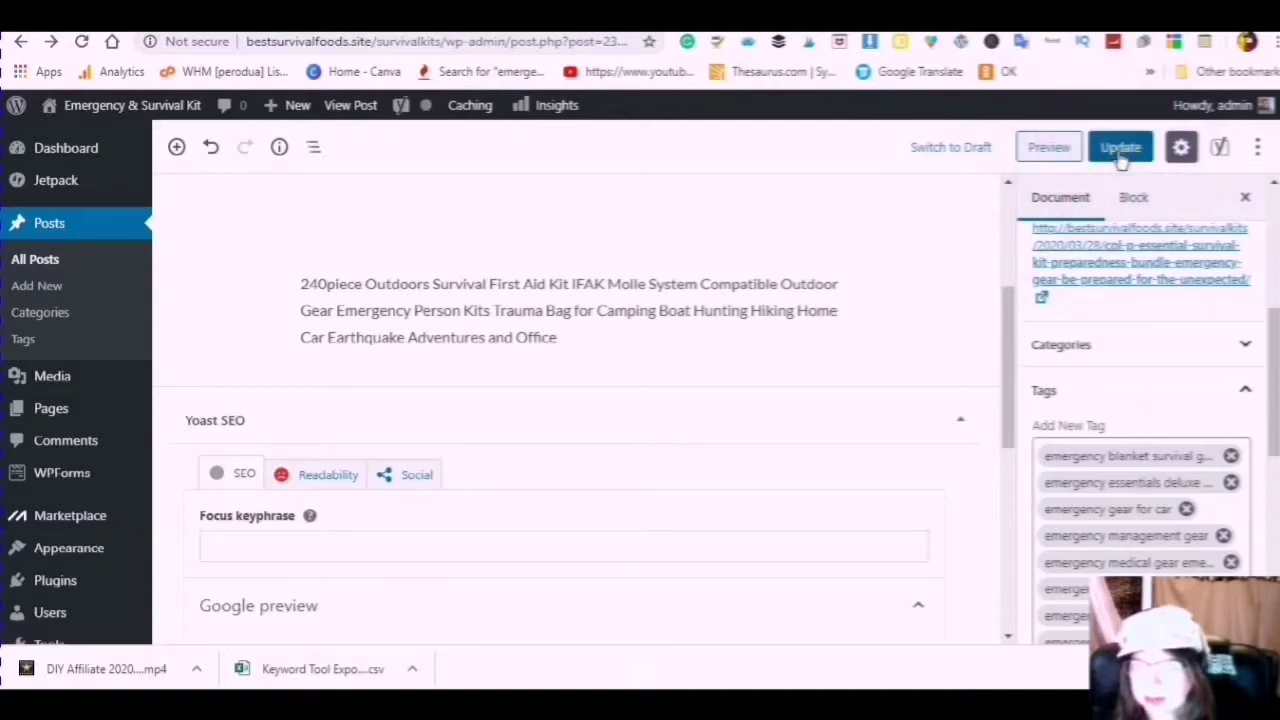
pyautogui.click(1120, 155)
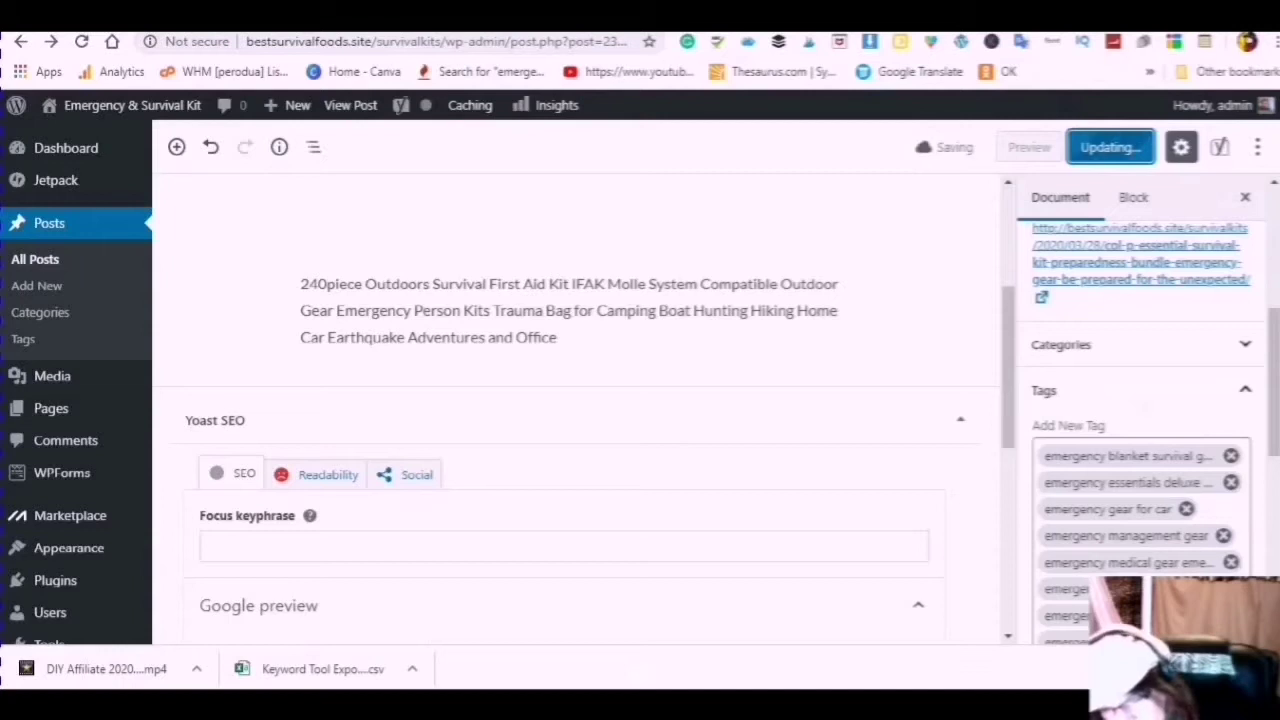
# Step: In the untitled Notepad notes, add commas after "outdoor survival first aid kit", "outdoor first aid kit survival" and "extra large first aid kit"
pyautogui.moveTo(160, 712)
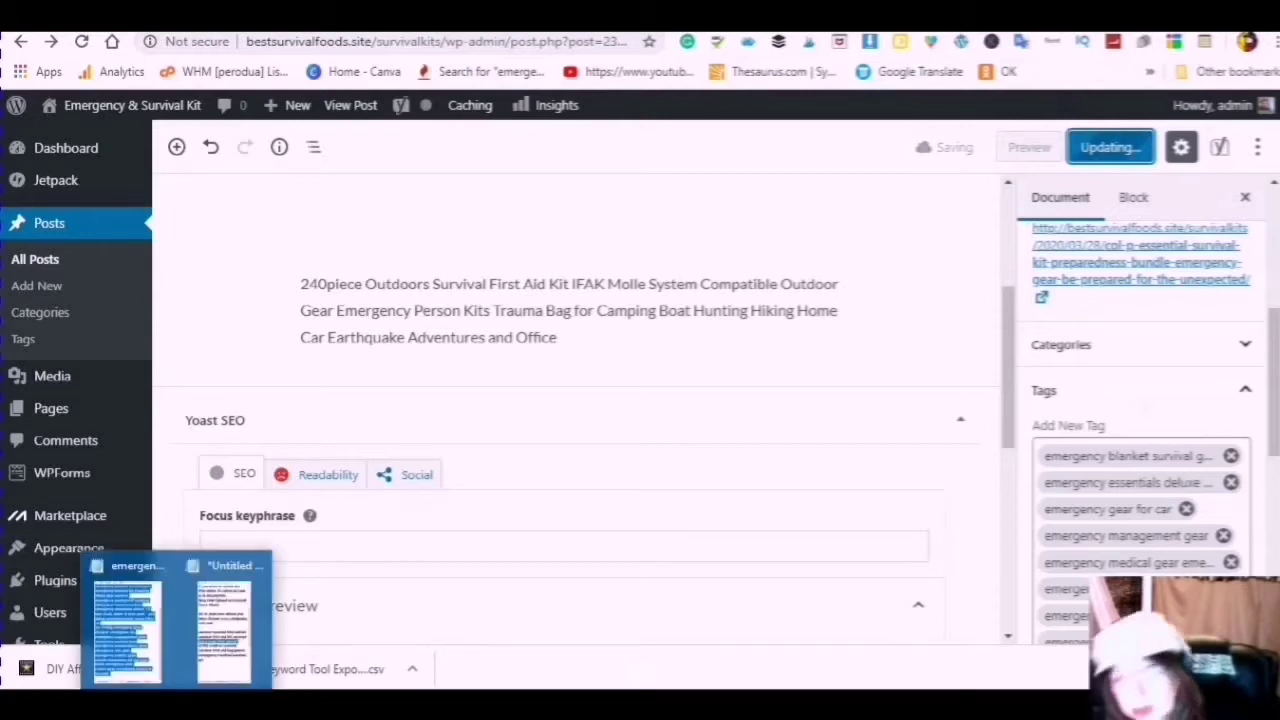
pyautogui.click(223, 644)
pyautogui.click(1040, 369)
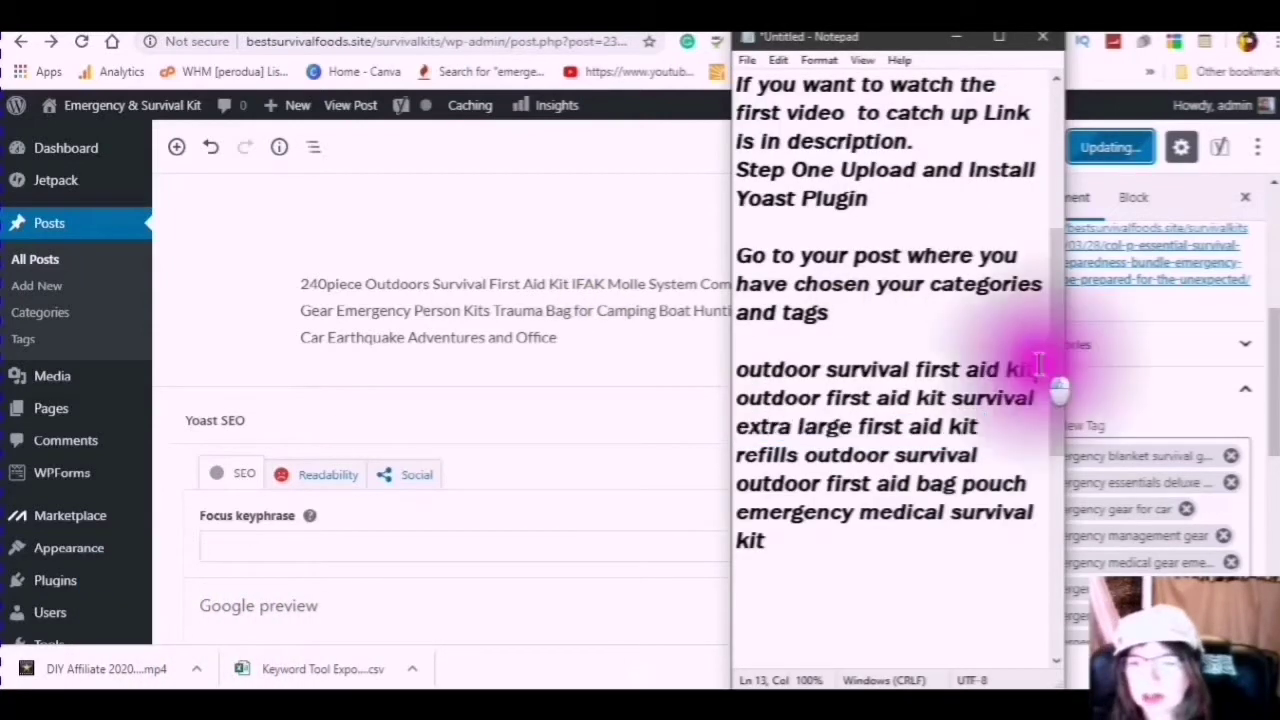
pyautogui.write(',')
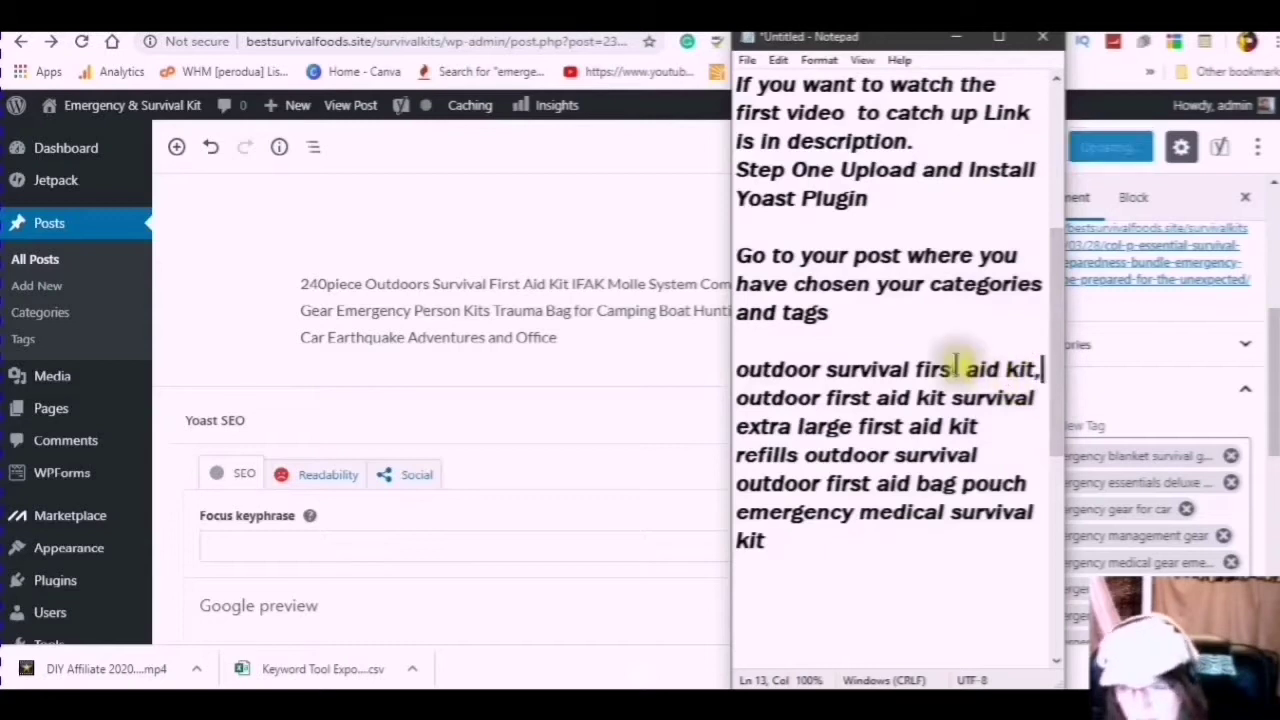
pyautogui.click(1041, 397)
pyautogui.write(',')
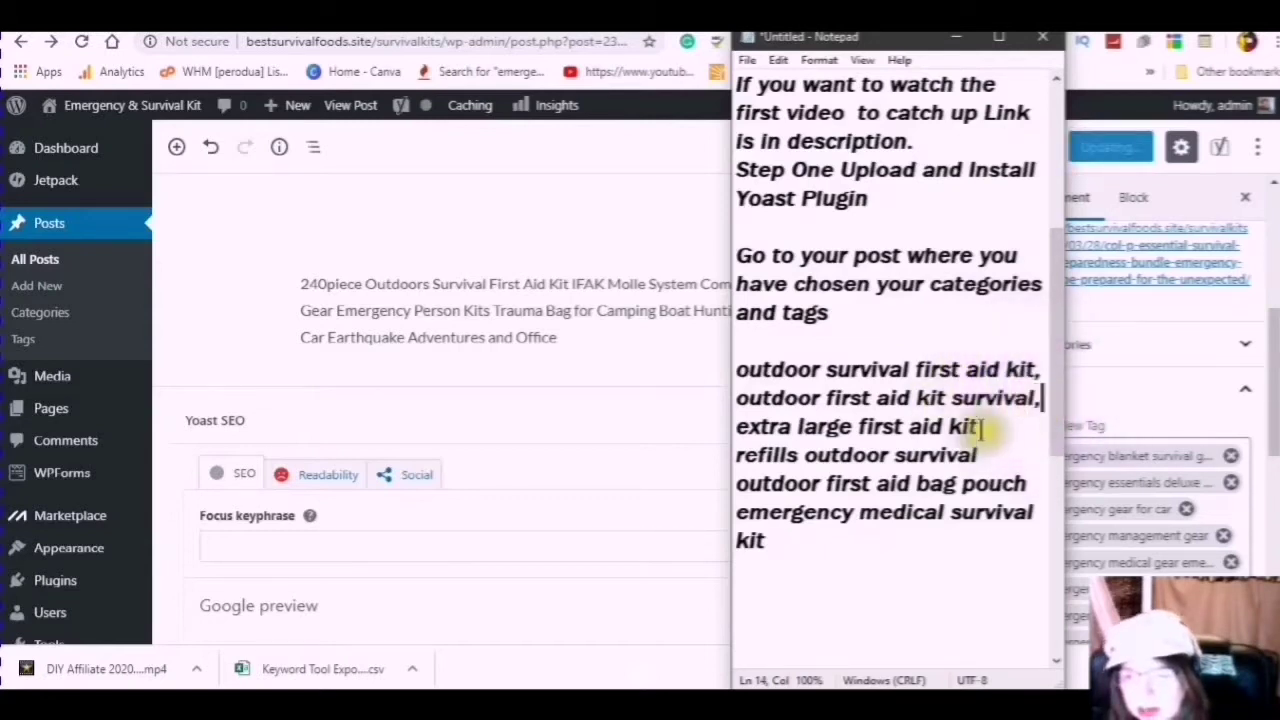
pyautogui.click(982, 426)
pyautogui.write(',')
# Step: Add commas after "refills outdoor survival", "outdoor first aid bag pouch" and "emergency medical", and on both sides of the final "survival"
pyautogui.click(980, 453)
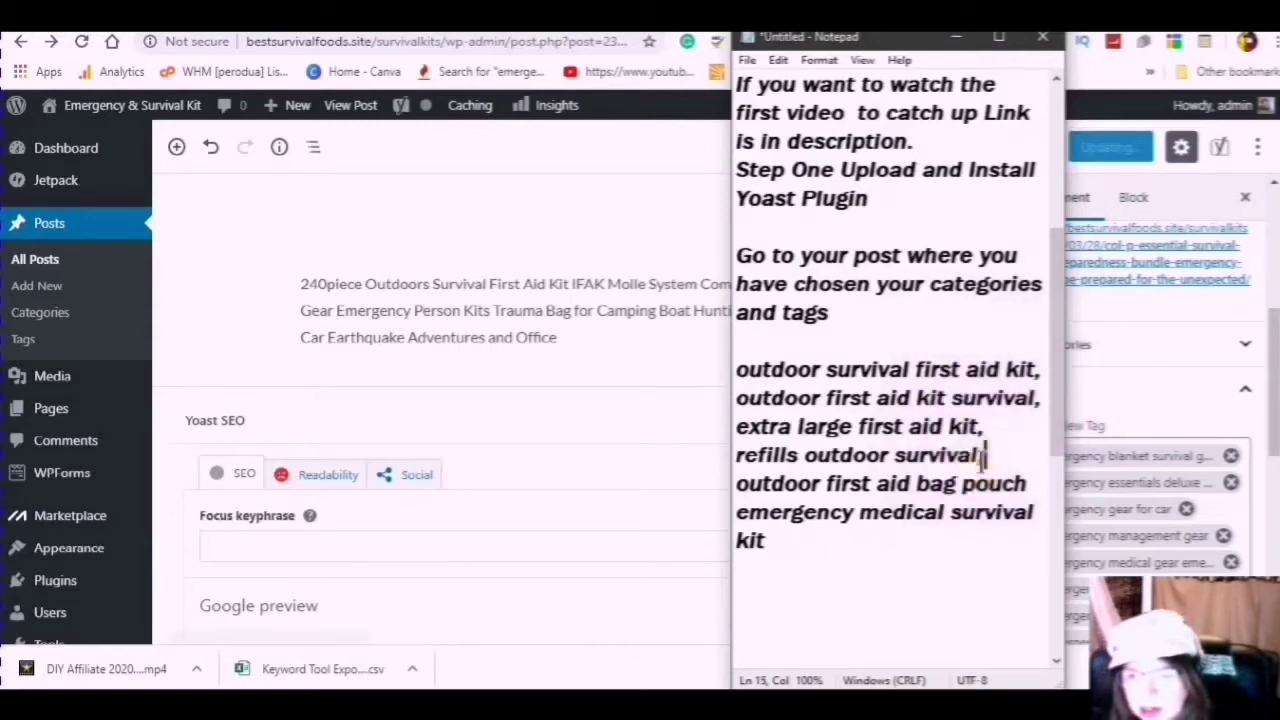
pyautogui.write(',')
pyautogui.click(1026, 484)
pyautogui.write(',')
pyautogui.click(1031, 512)
pyautogui.write(',')
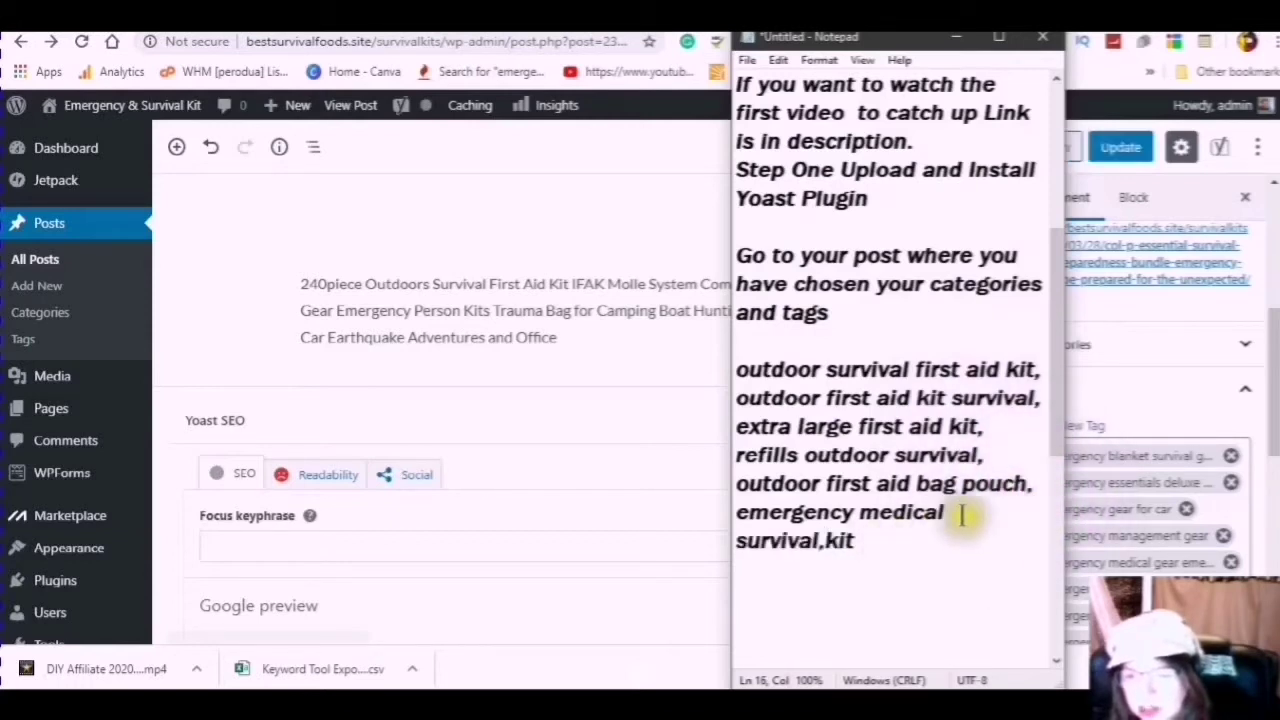
pyautogui.click(955, 511)
pyautogui.write(',')
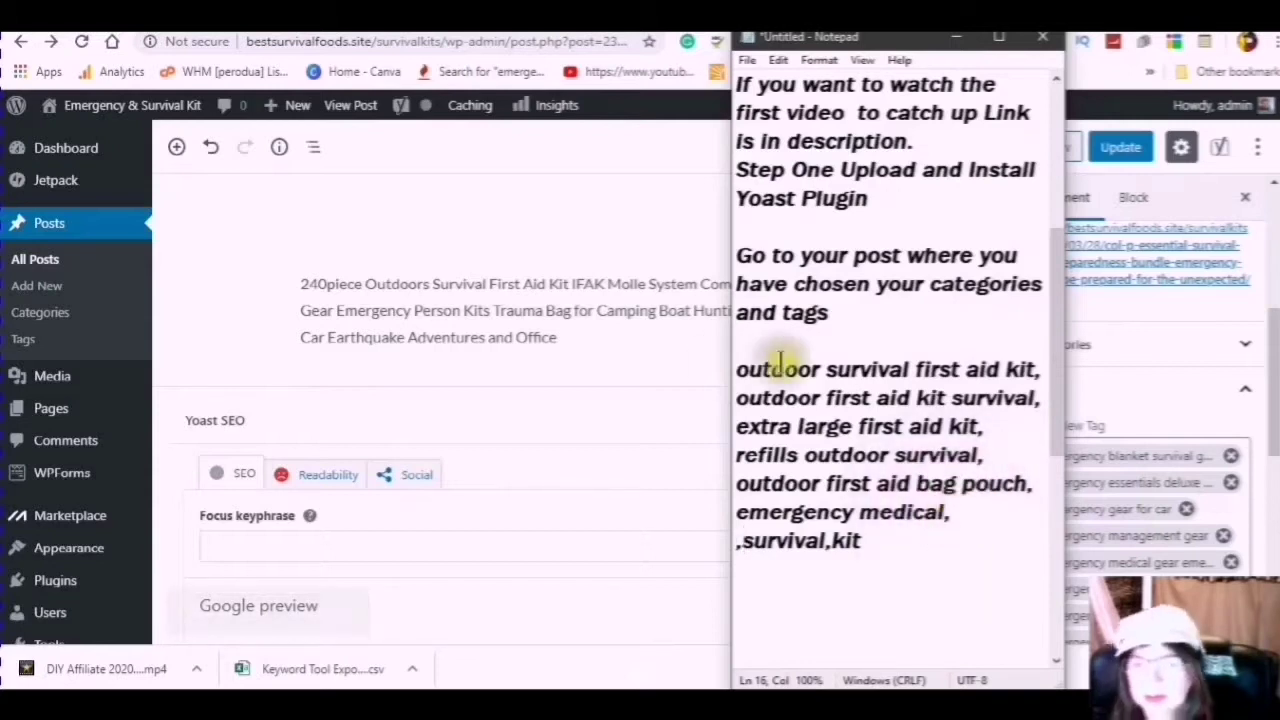
# Step: Copy the whole comma-separated keyword list, from "outdoor survival first aid kit" through "kit", in the notes
pyautogui.moveTo(733, 367); pyautogui.dragTo(1006, 534)
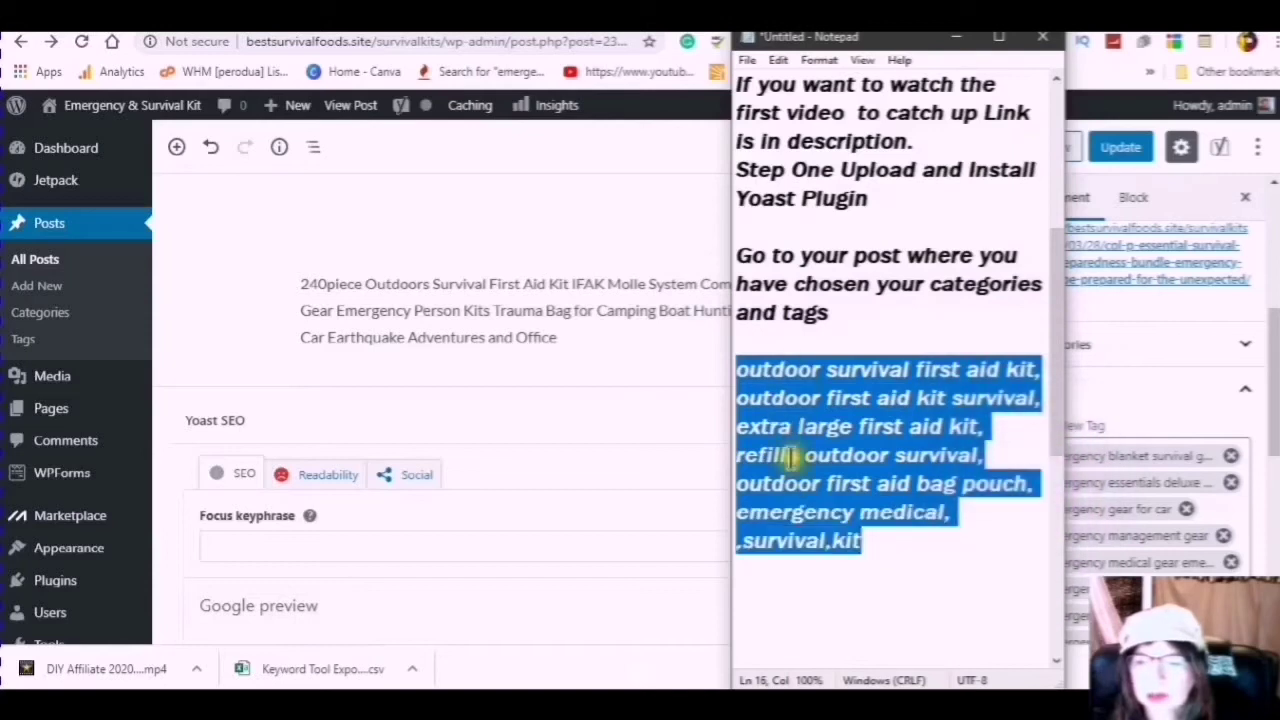
pyautogui.rightClick(800, 415)
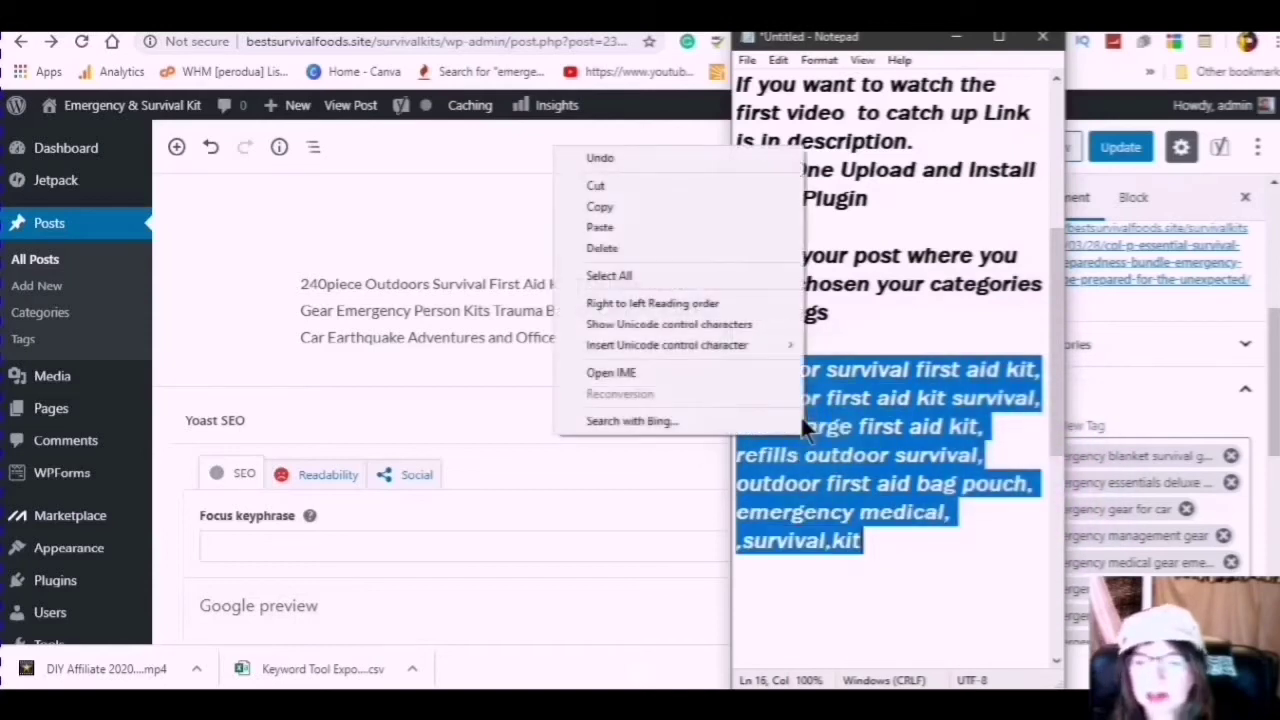
pyautogui.click(606, 205)
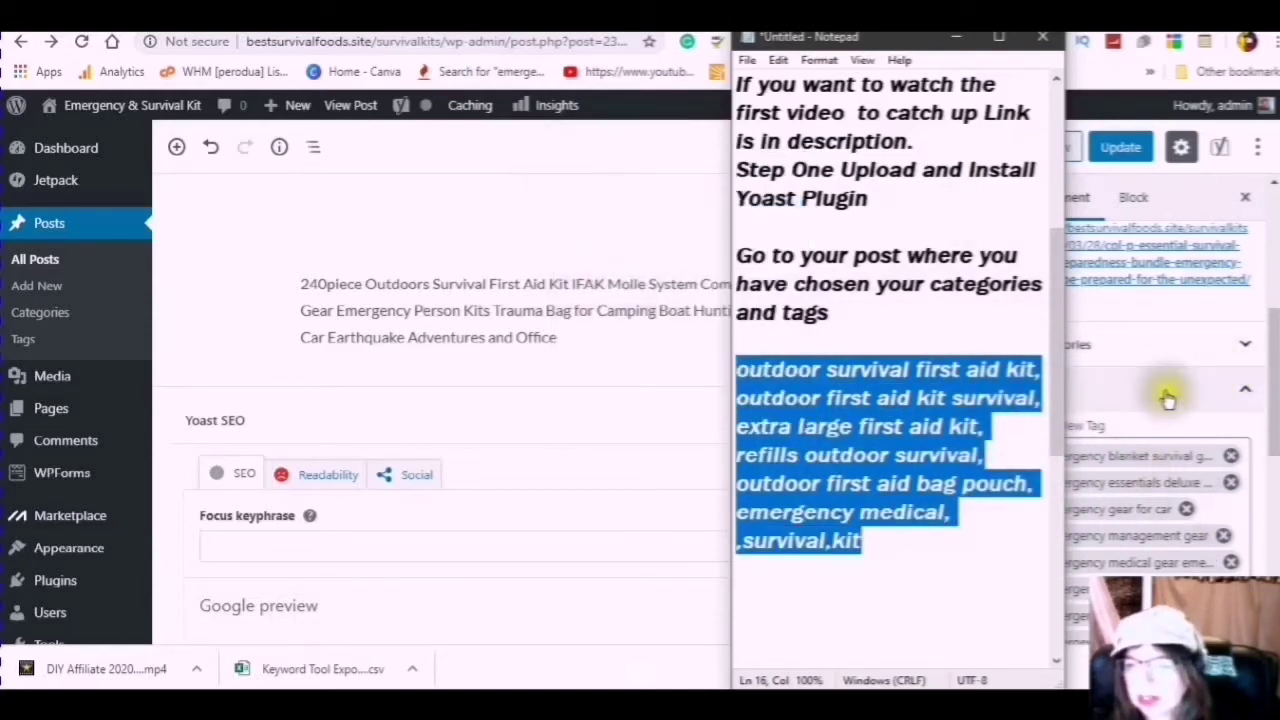
# Step: Paste the copied keyword list, from "outdoor survival first aid kit" through "kit", after the post's existing tags and update the post
pyautogui.click(1170, 398)
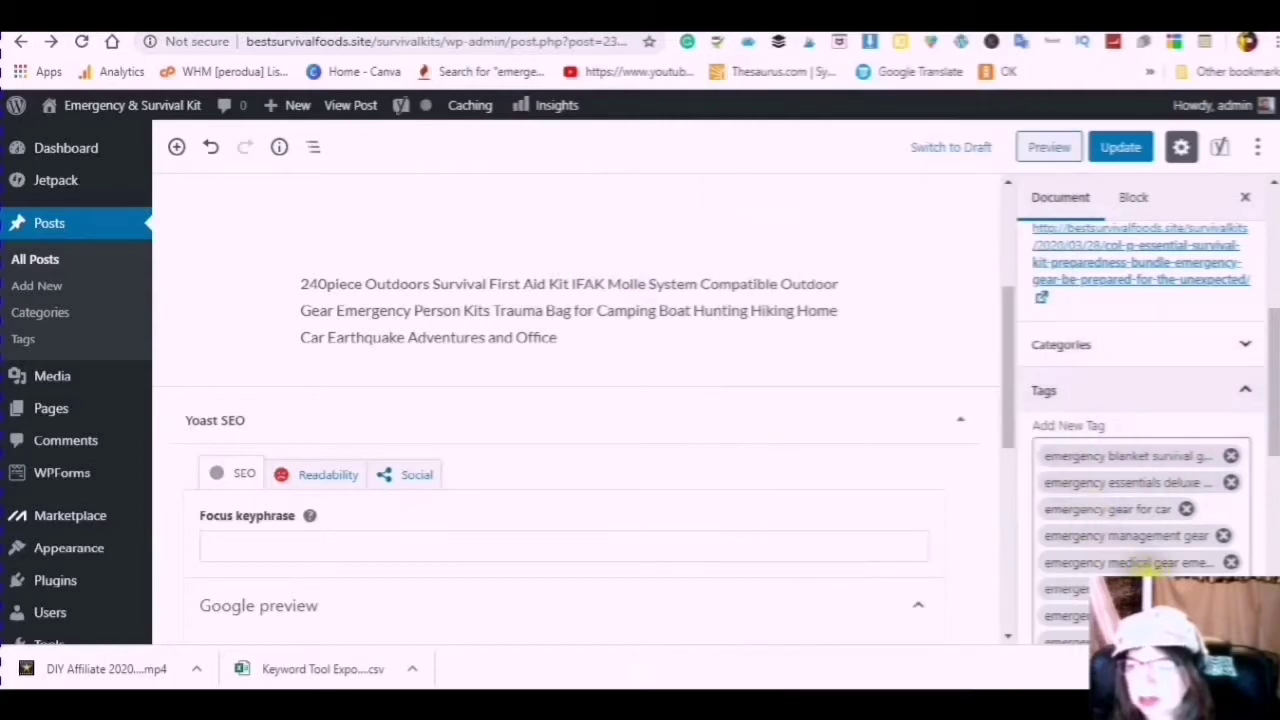
pyautogui.click(1058, 392)
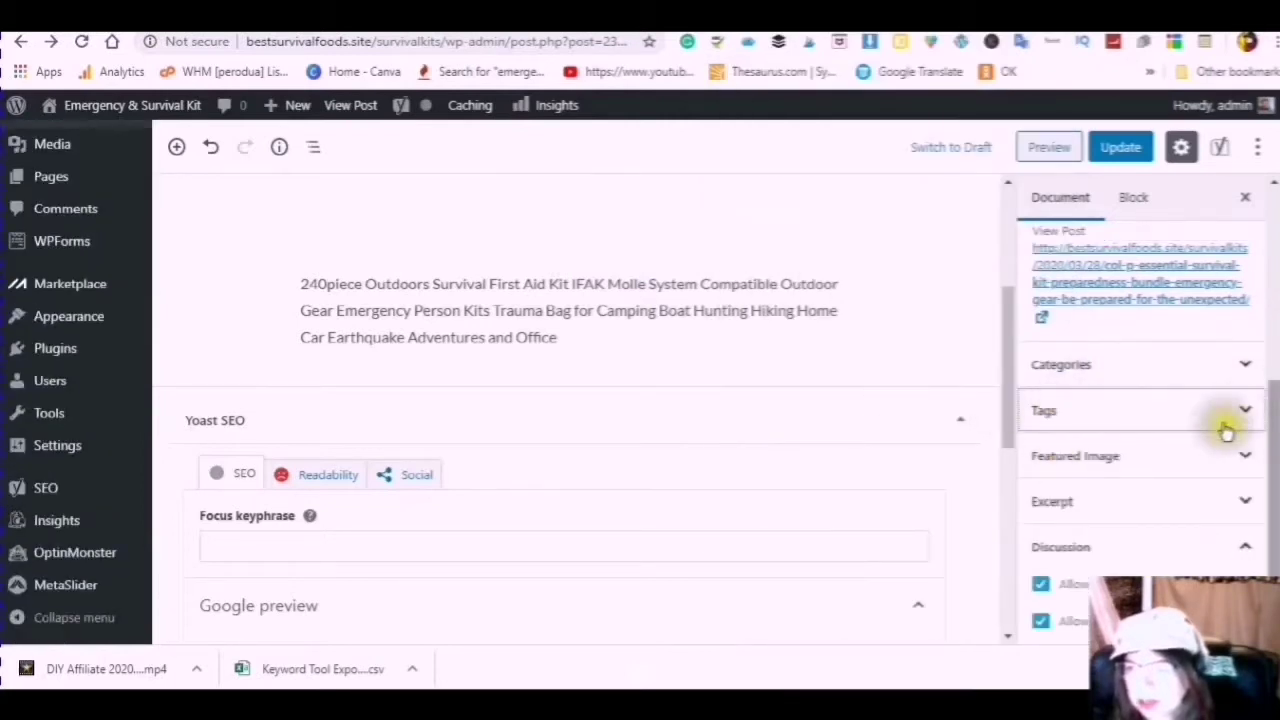
pyautogui.click(1245, 411)
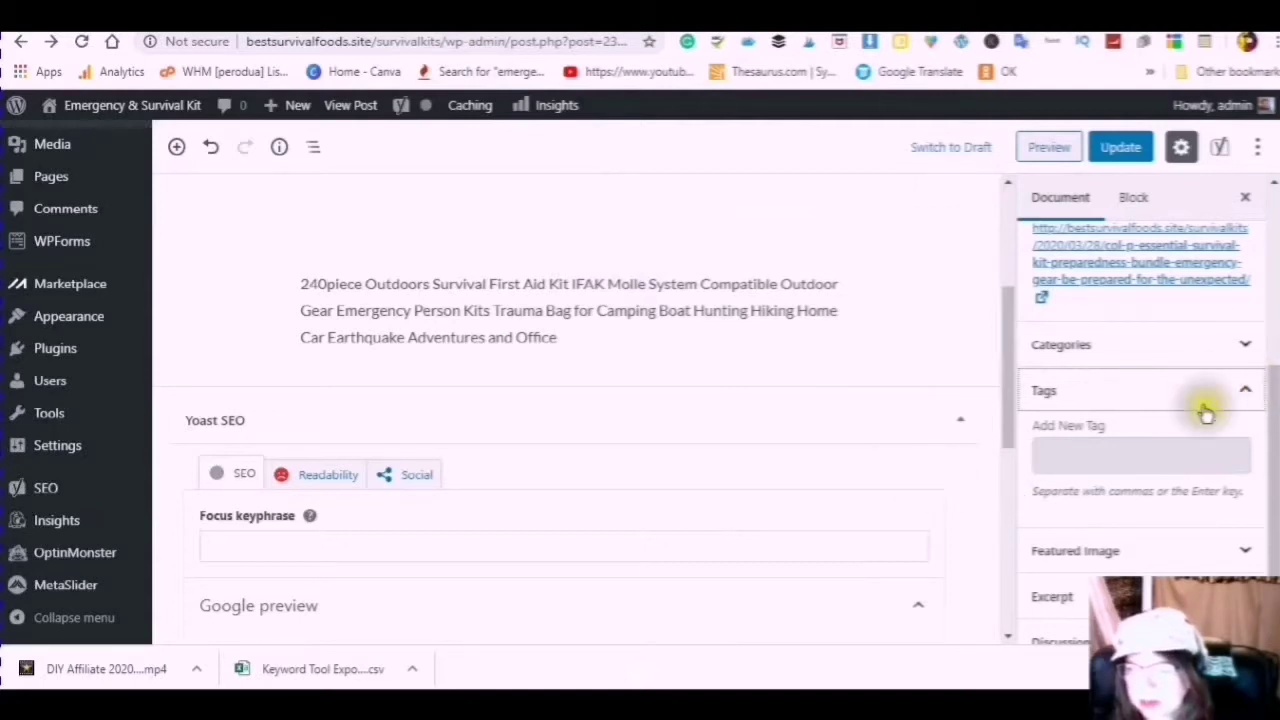
pyautogui.hotkey('ctrl', 'v')
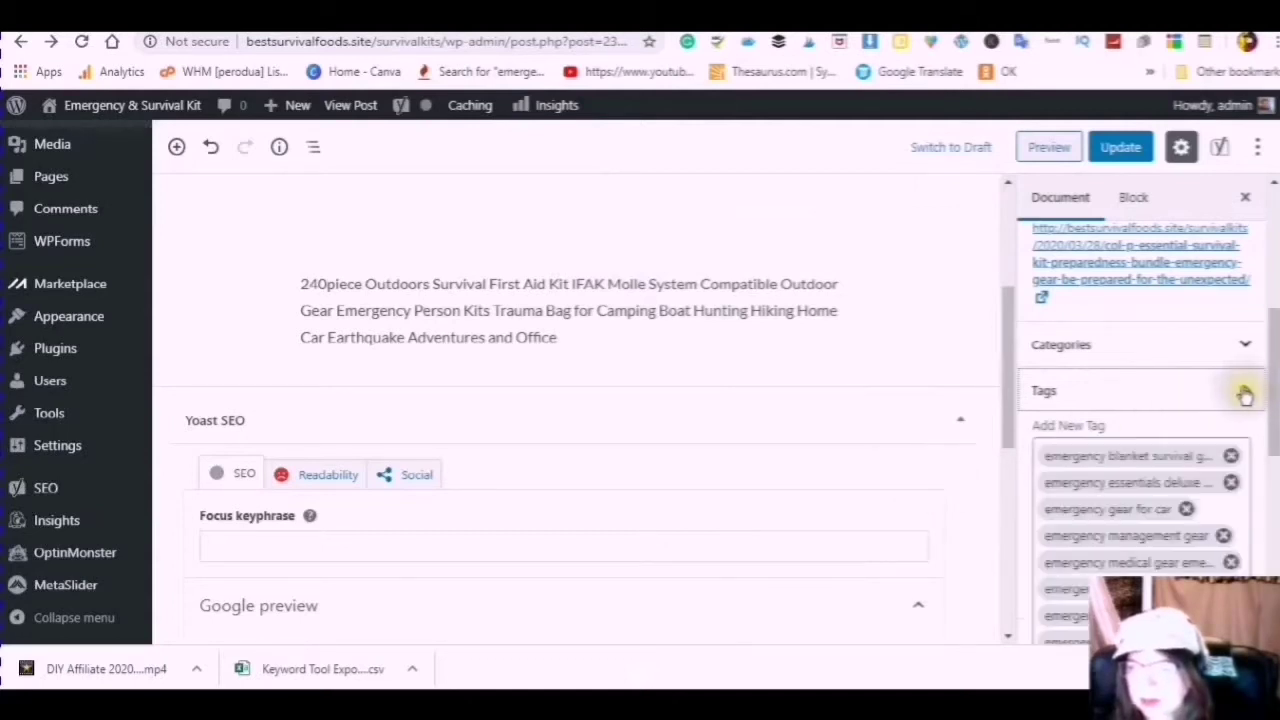
pyautogui.scroll(-5, 1150, 505)
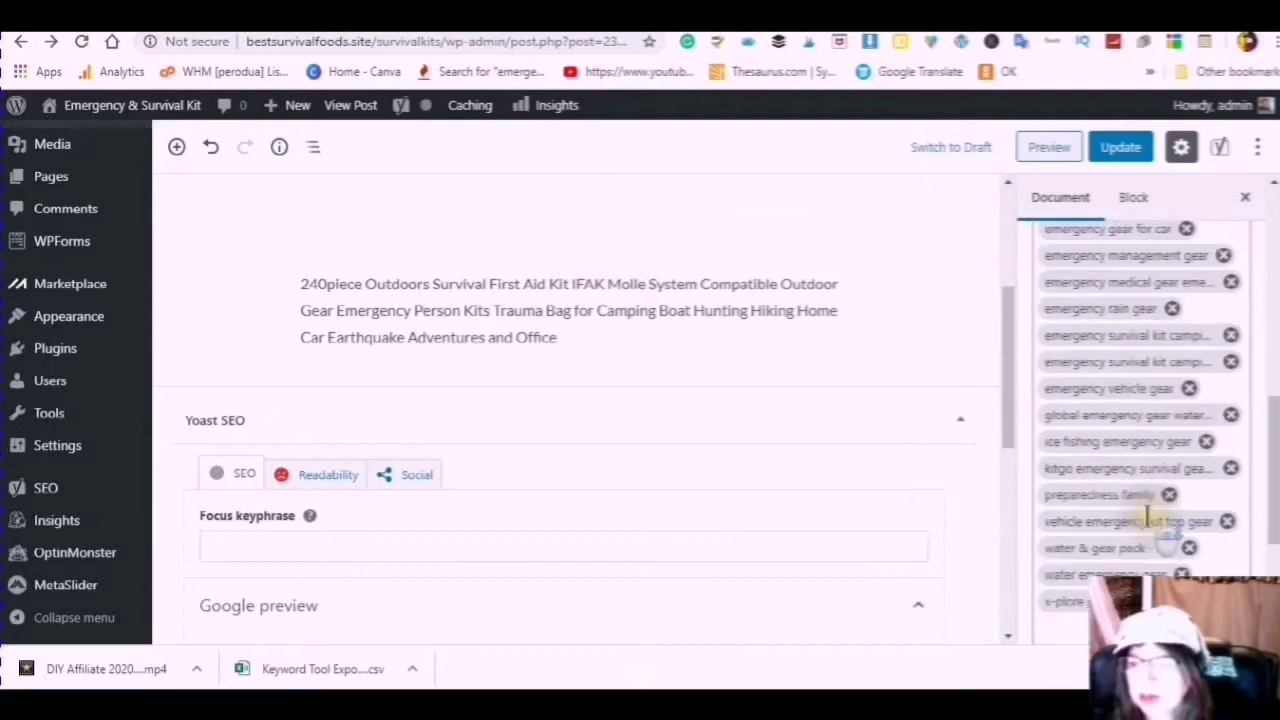
pyautogui.click(1060, 348)
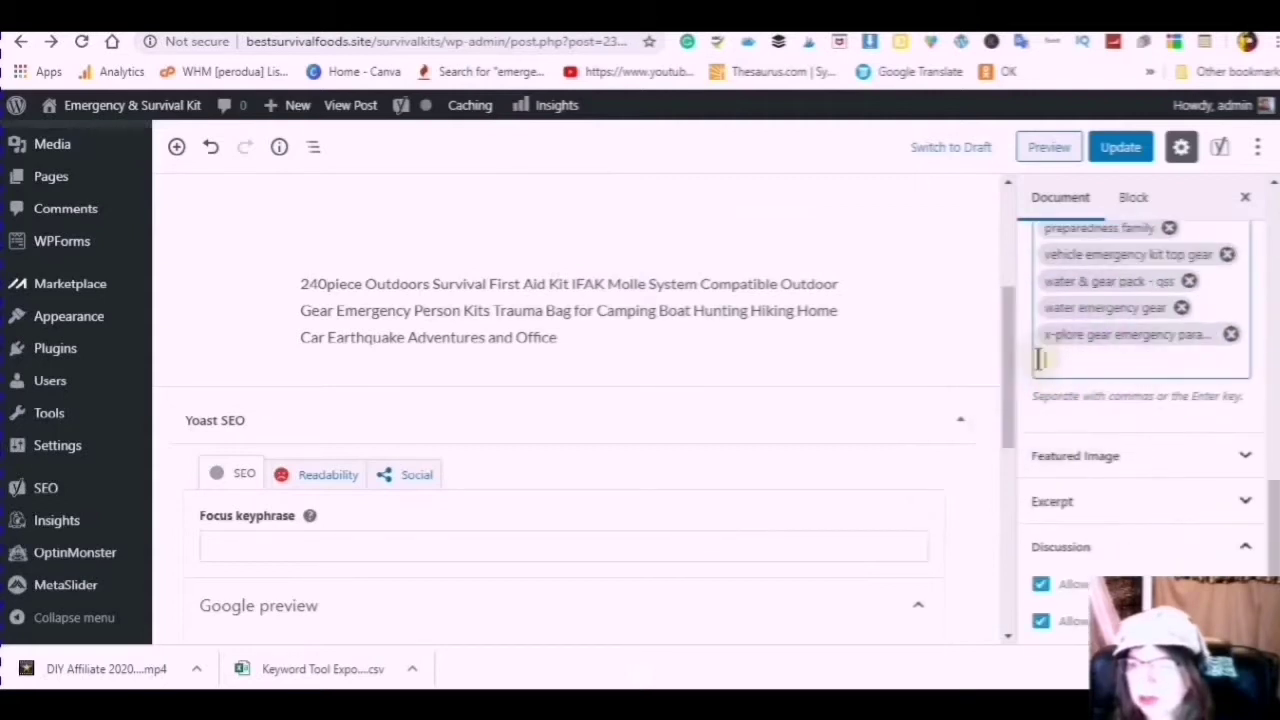
pyautogui.rightClick(1050, 360)
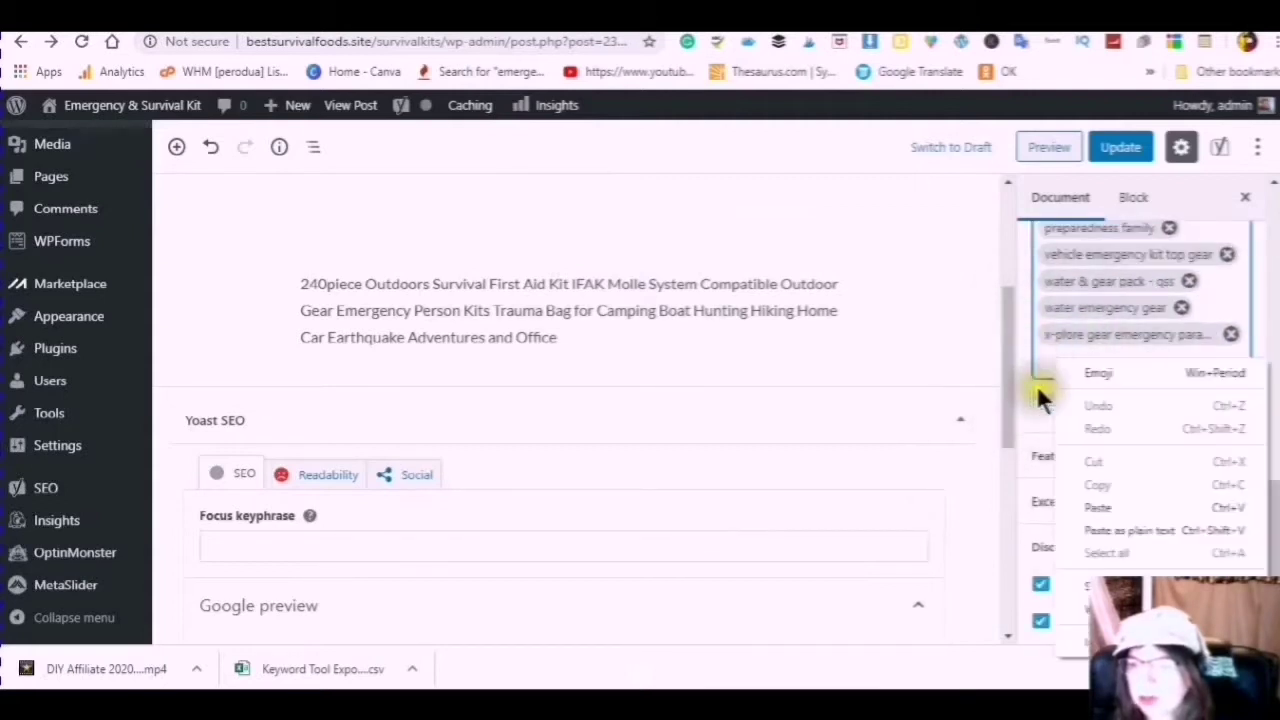
pyautogui.click(1105, 500)
pyautogui.hotkey('ctrl', 'v')
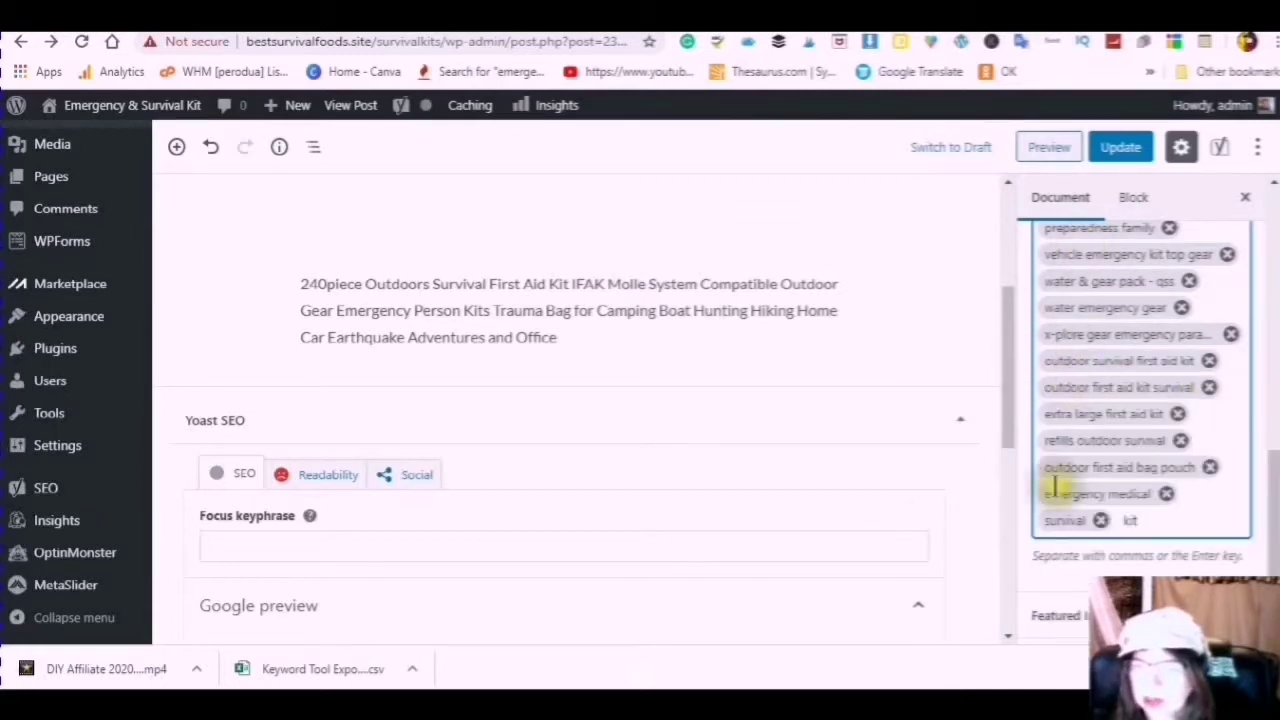
pyautogui.click(1121, 152)
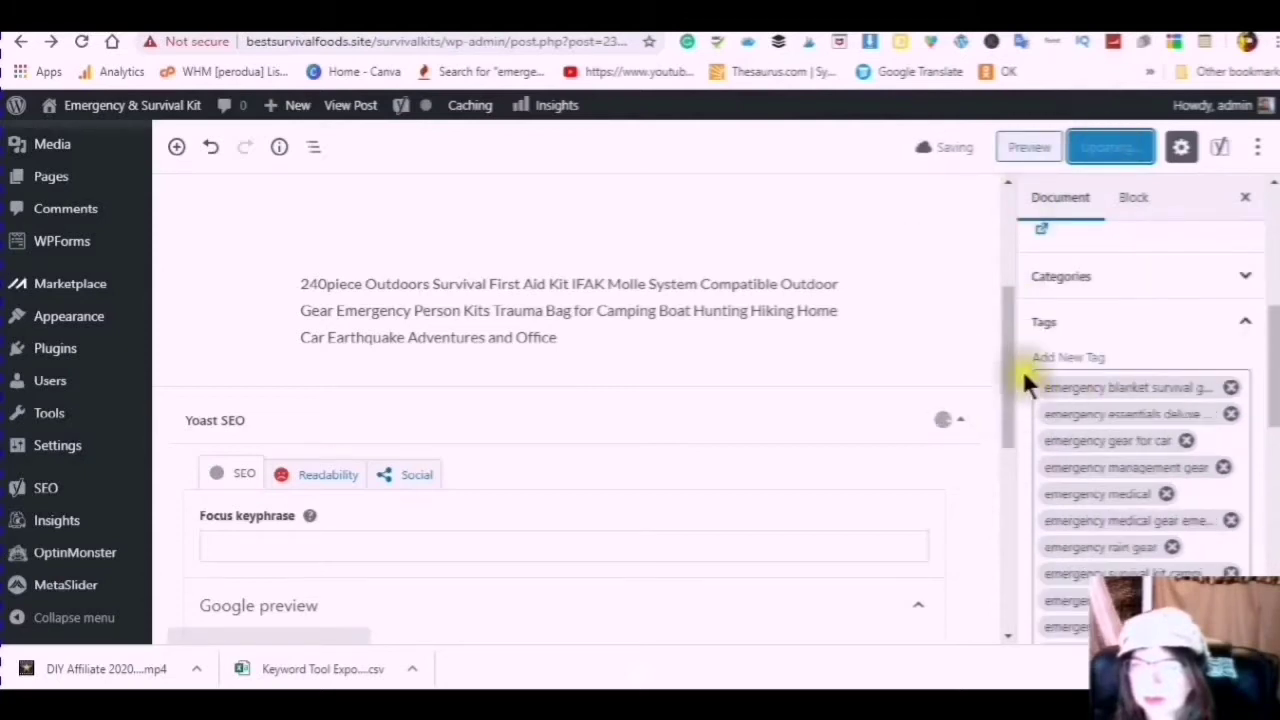
# Step: Review the updated post's title, Yoast SEO section with its Google preview, and full tag list
pyautogui.scroll(-3, 993, 320)
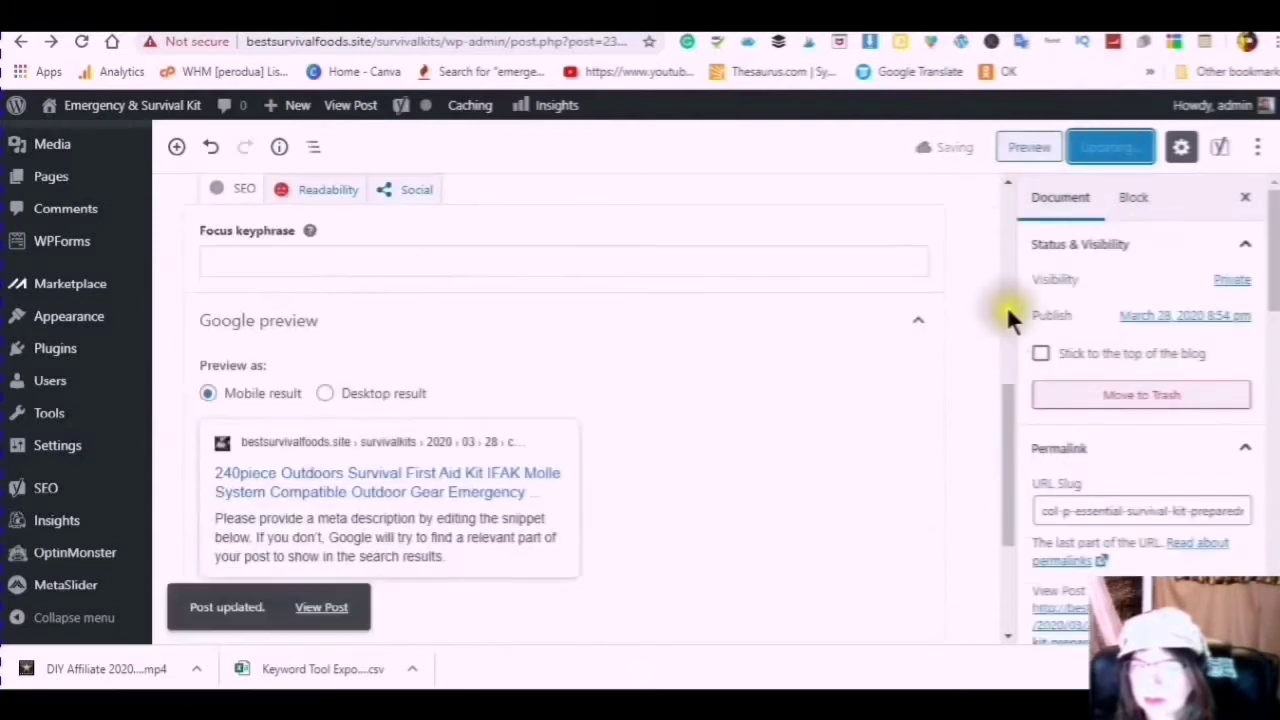
pyautogui.scroll(-5, 1060, 360)
pyautogui.scroll(5, 1043, 367)
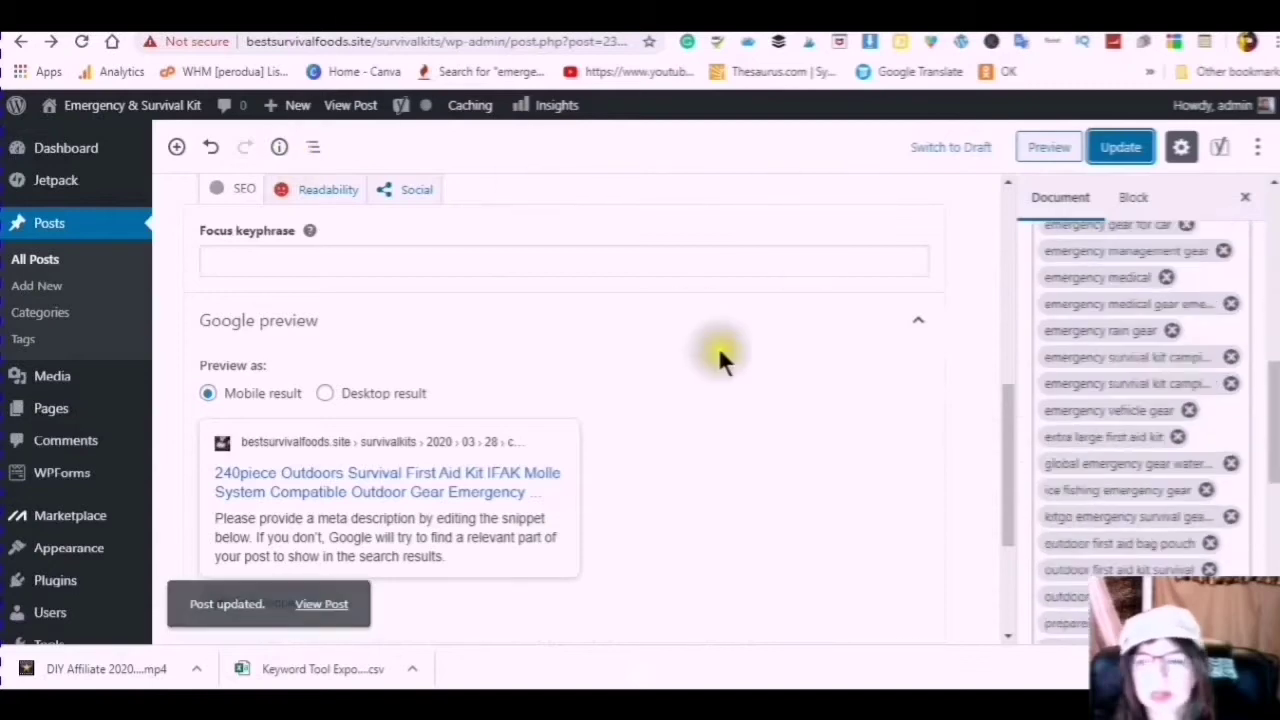
pyautogui.scroll(2, 1037, 372)
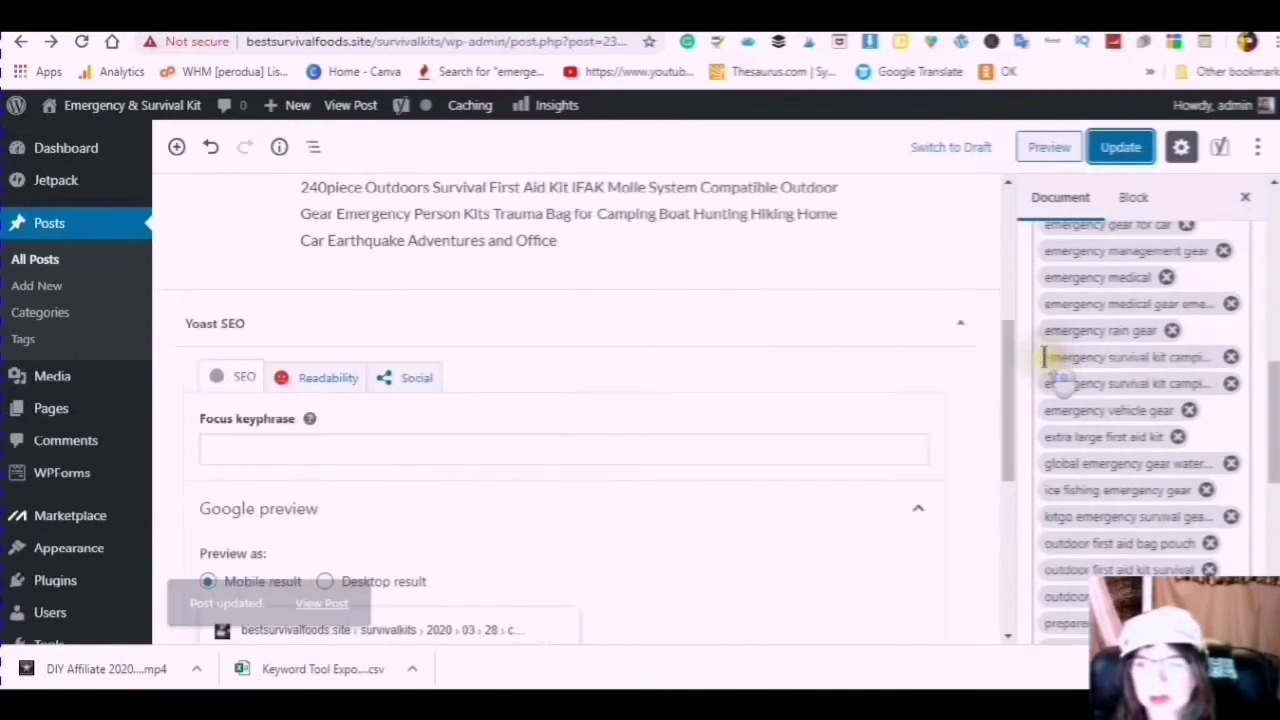
pyautogui.scroll(5, 1043, 357)
pyautogui.scroll(4, 966, 380)
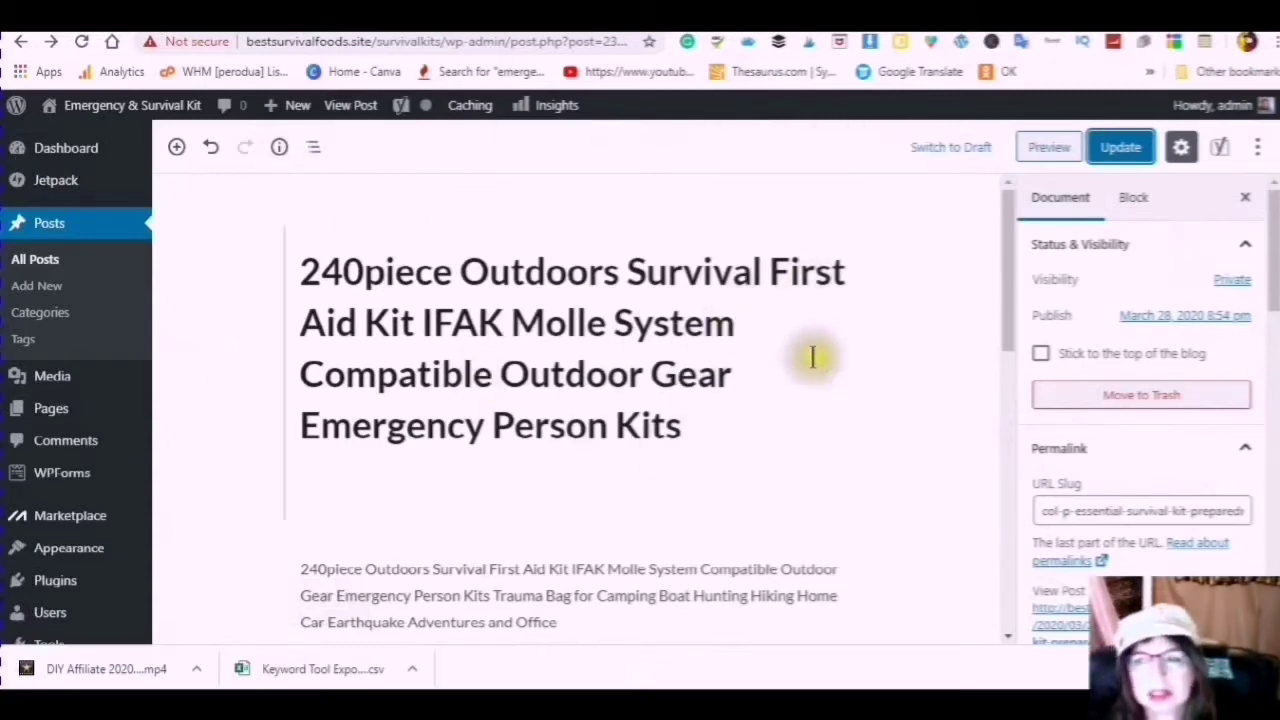
pyautogui.scroll(-3, 811, 354)
pyautogui.scroll(-5, 792, 385)
pyautogui.scroll(1, 789, 395)
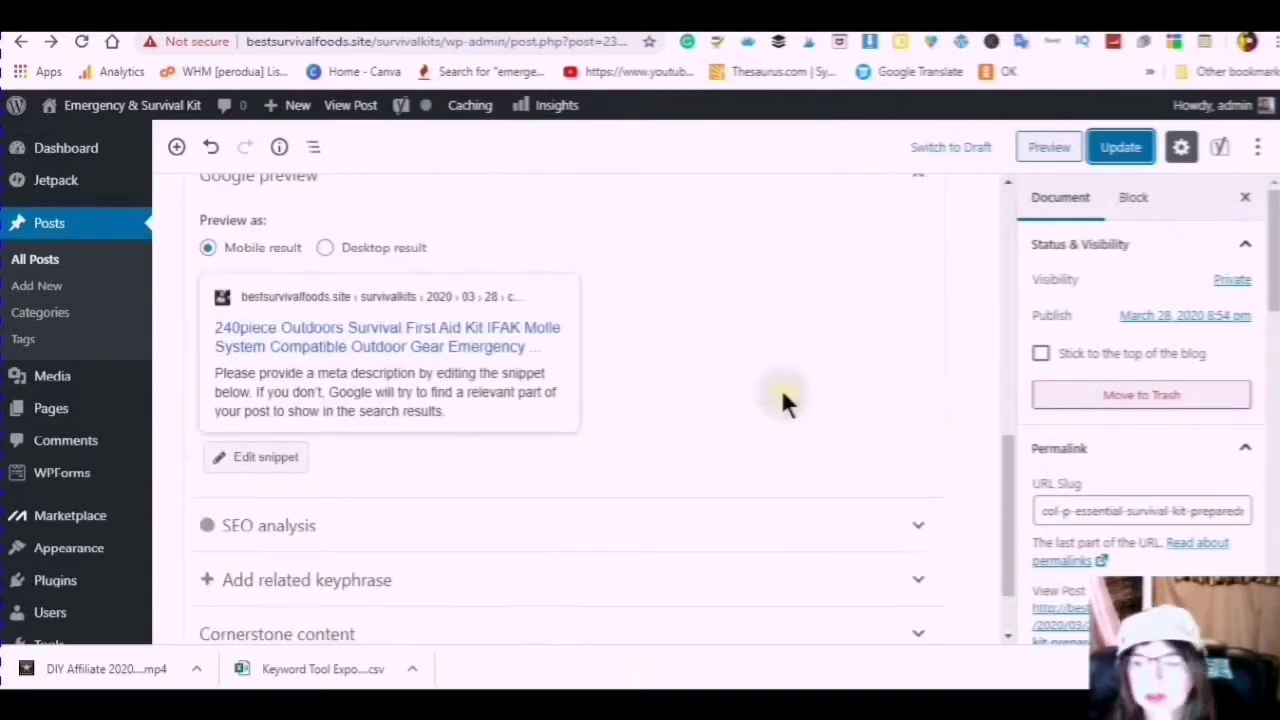
pyautogui.scroll(-5, 1030, 446)
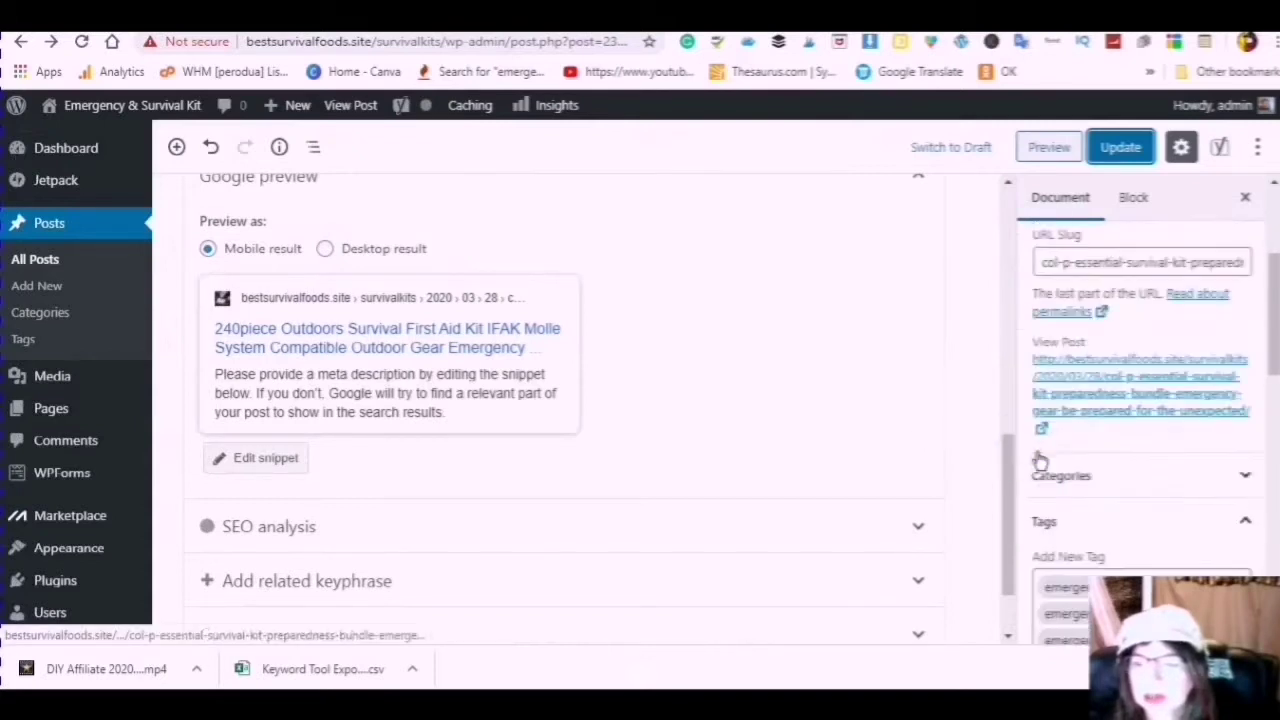
pyautogui.scroll(-3, 1033, 460)
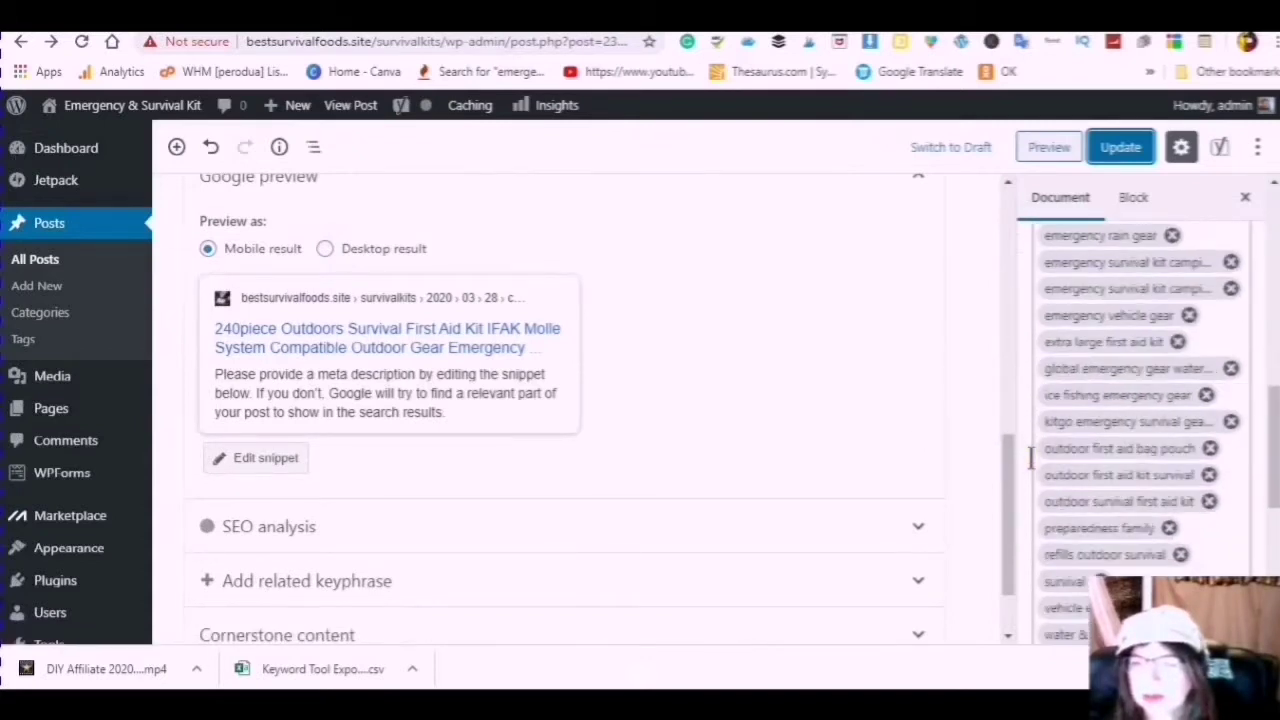
pyautogui.scroll(2, 1030, 465)
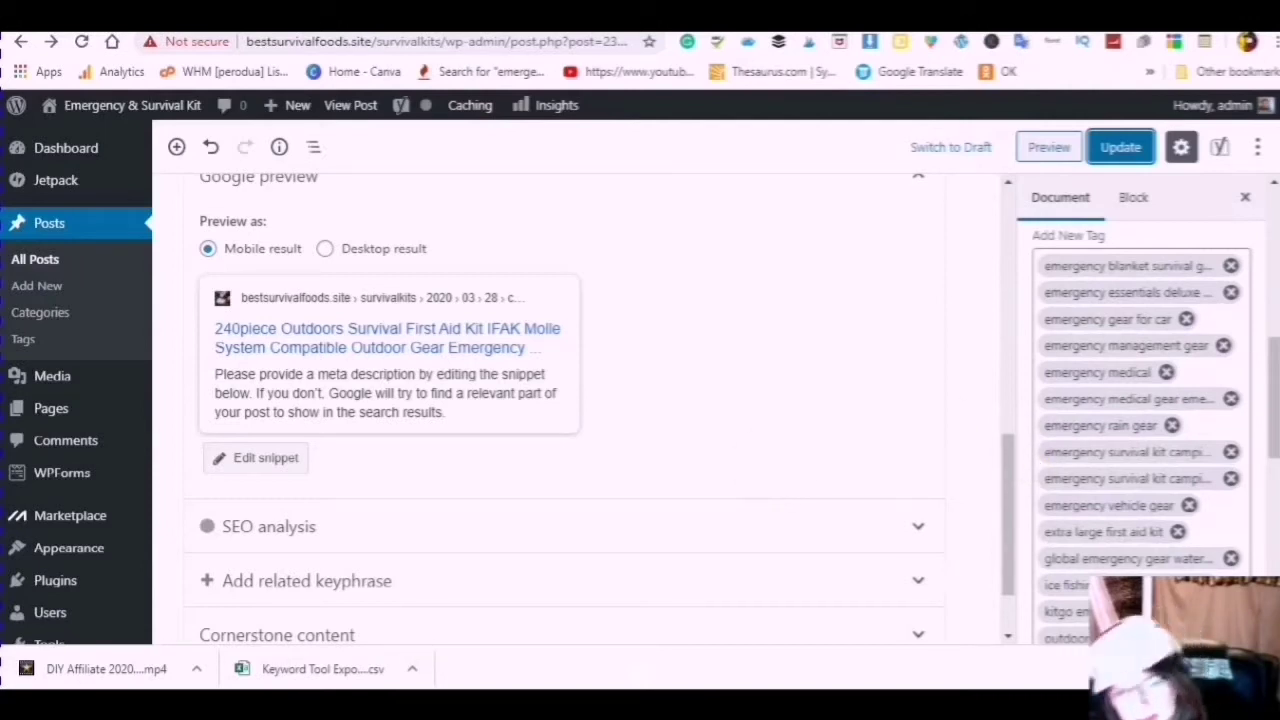
# Step: Switch to the untitled Notepad notes and add a blank line and a new line below the keyword list
pyautogui.moveTo(176, 700)
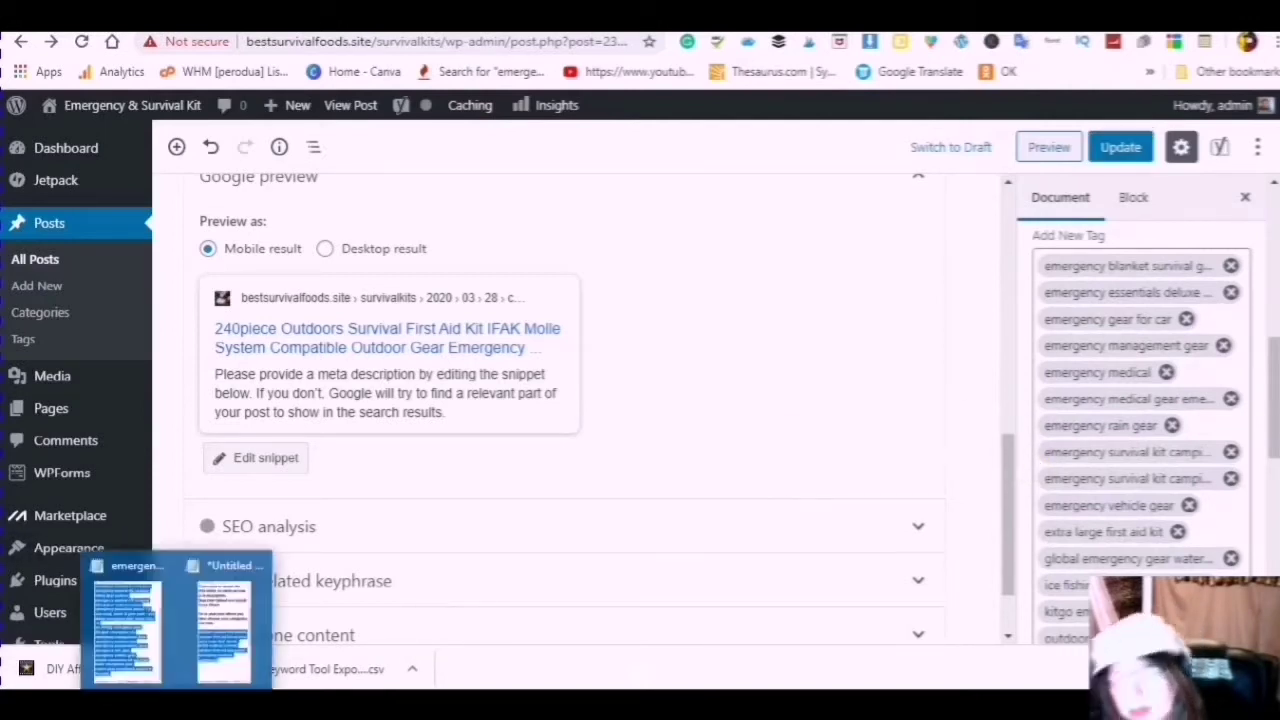
pyautogui.click(230, 634)
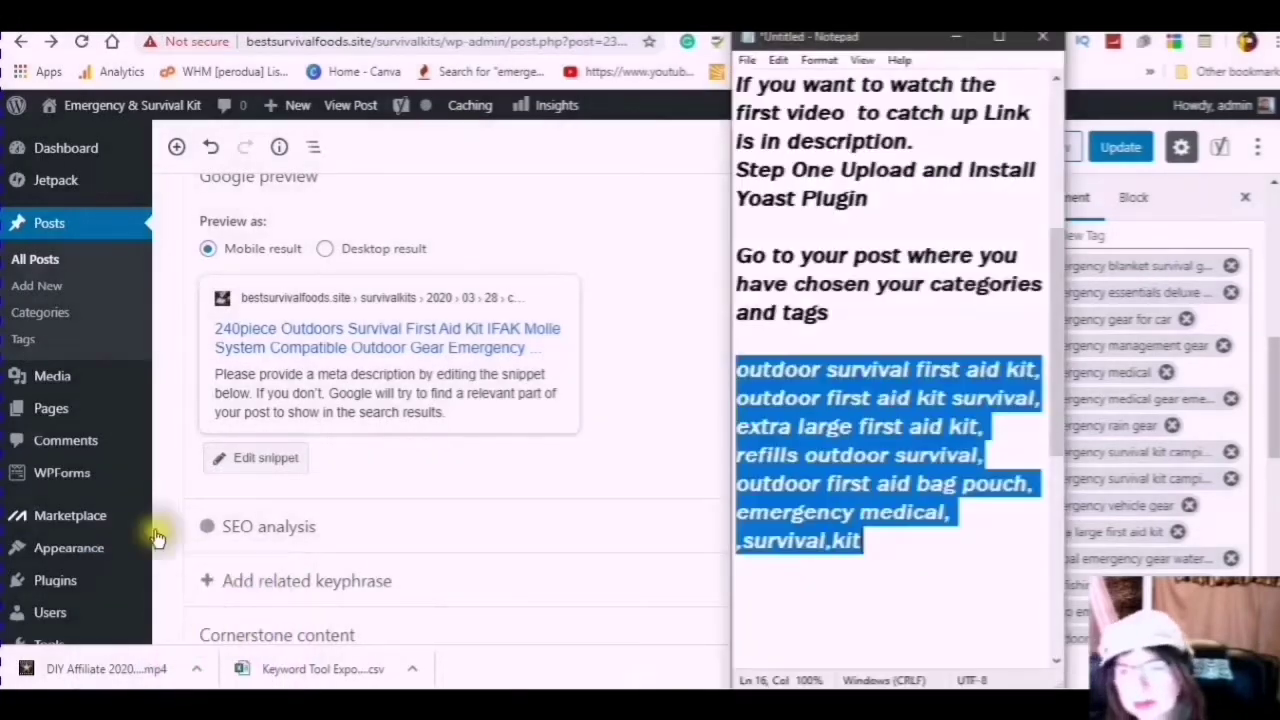
pyautogui.click(986, 530)
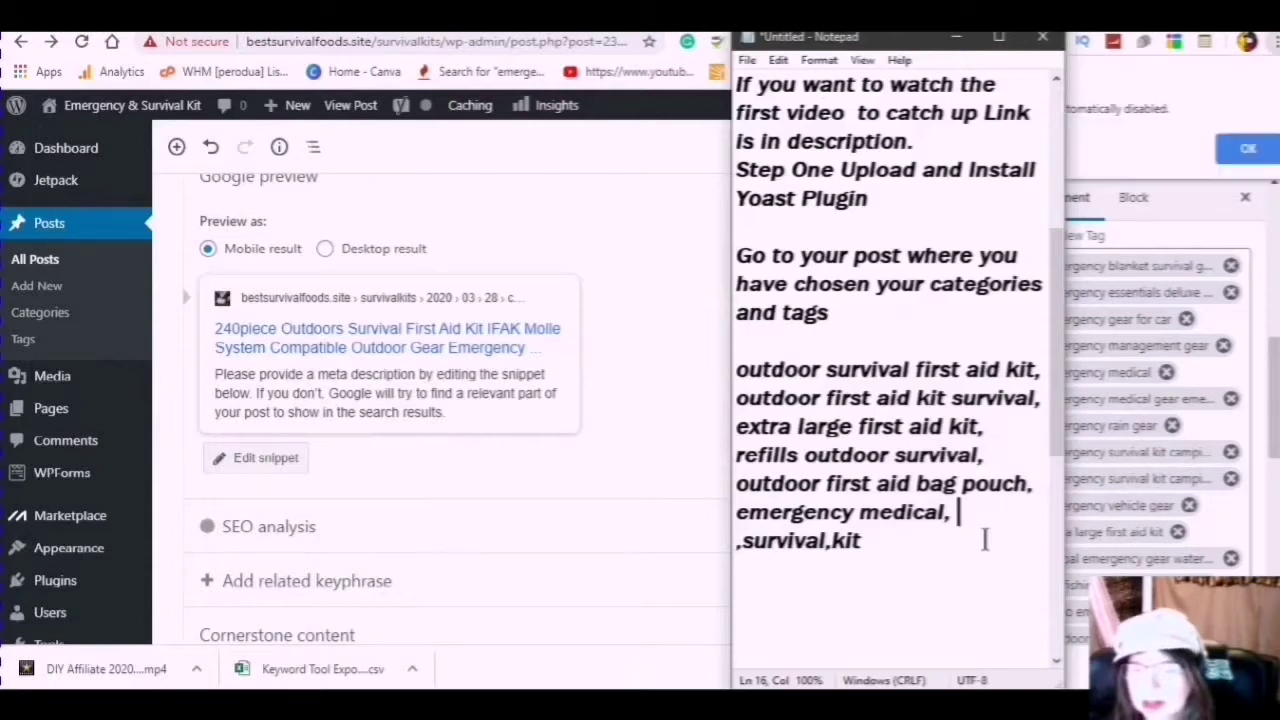
pyautogui.click(1167, 237)
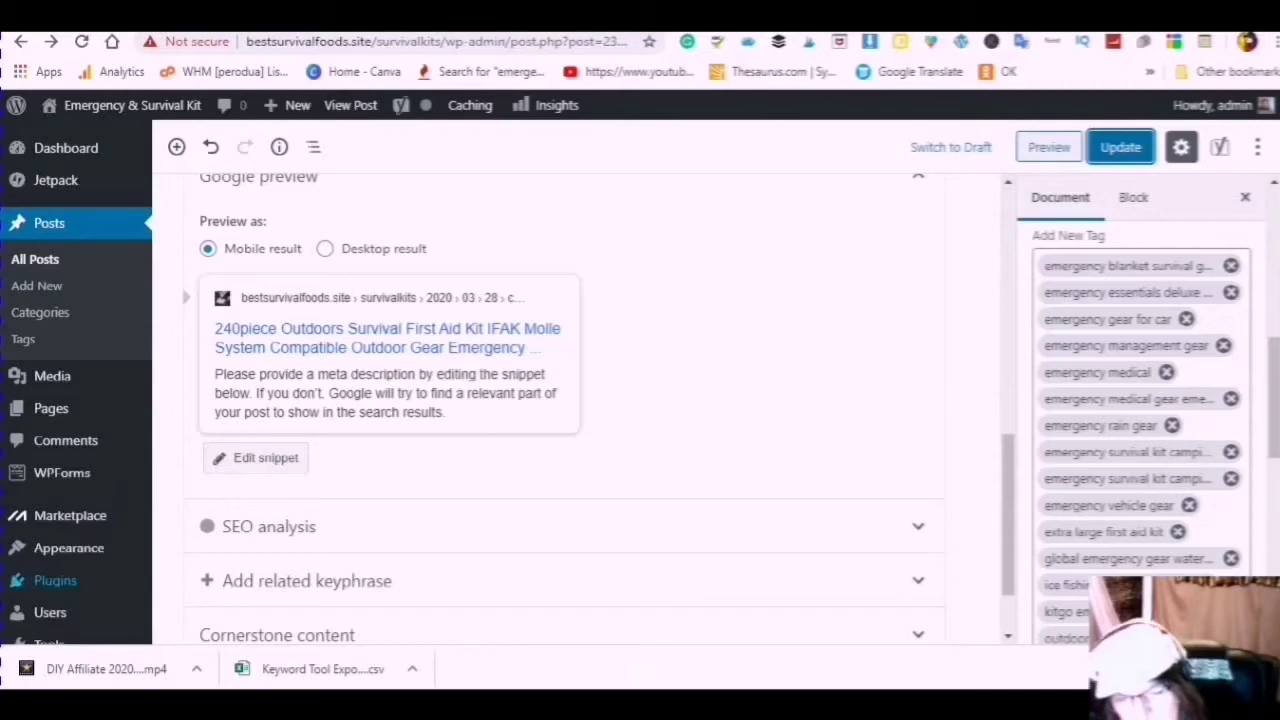
pyautogui.moveTo(178, 705)
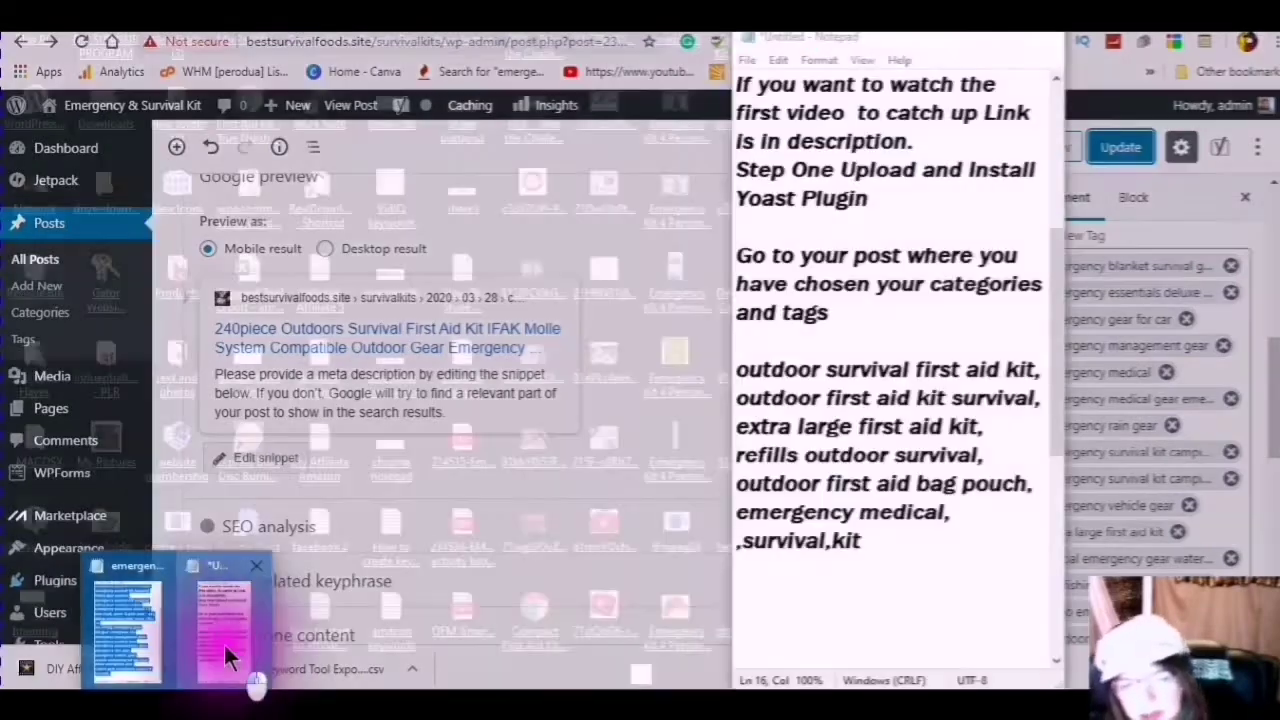
pyautogui.click(223, 642)
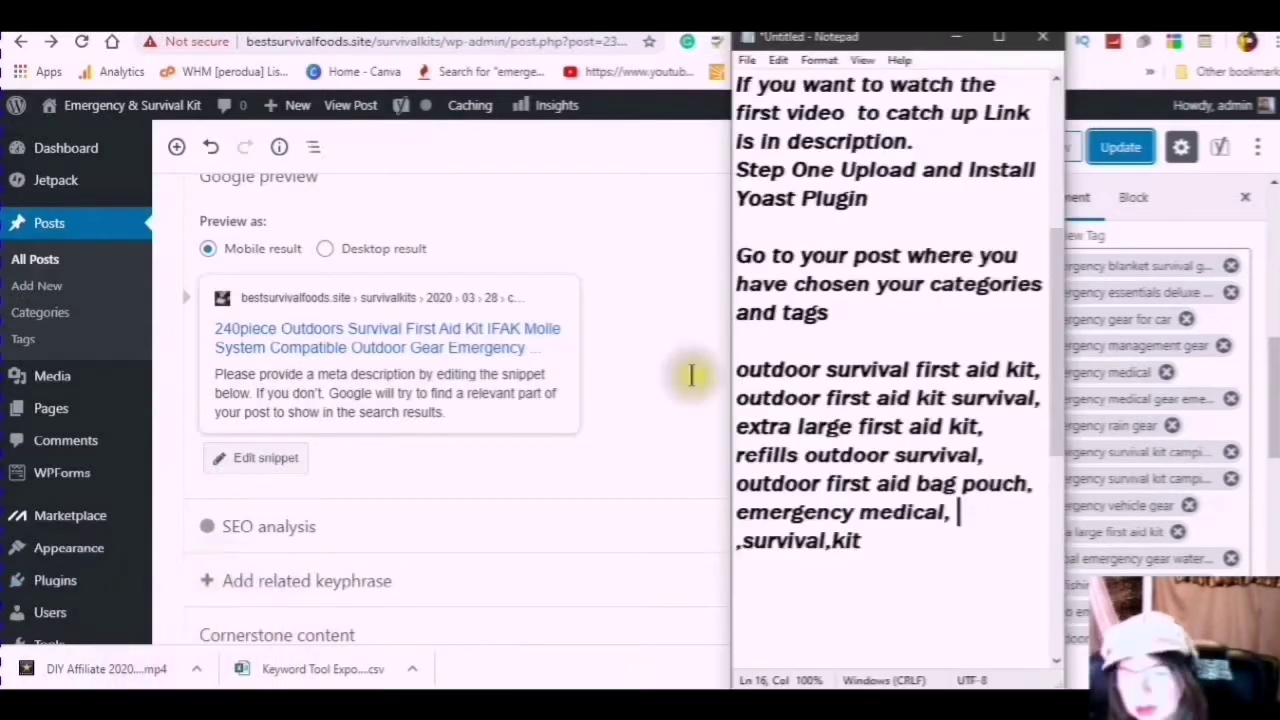
pyautogui.click(866, 541)
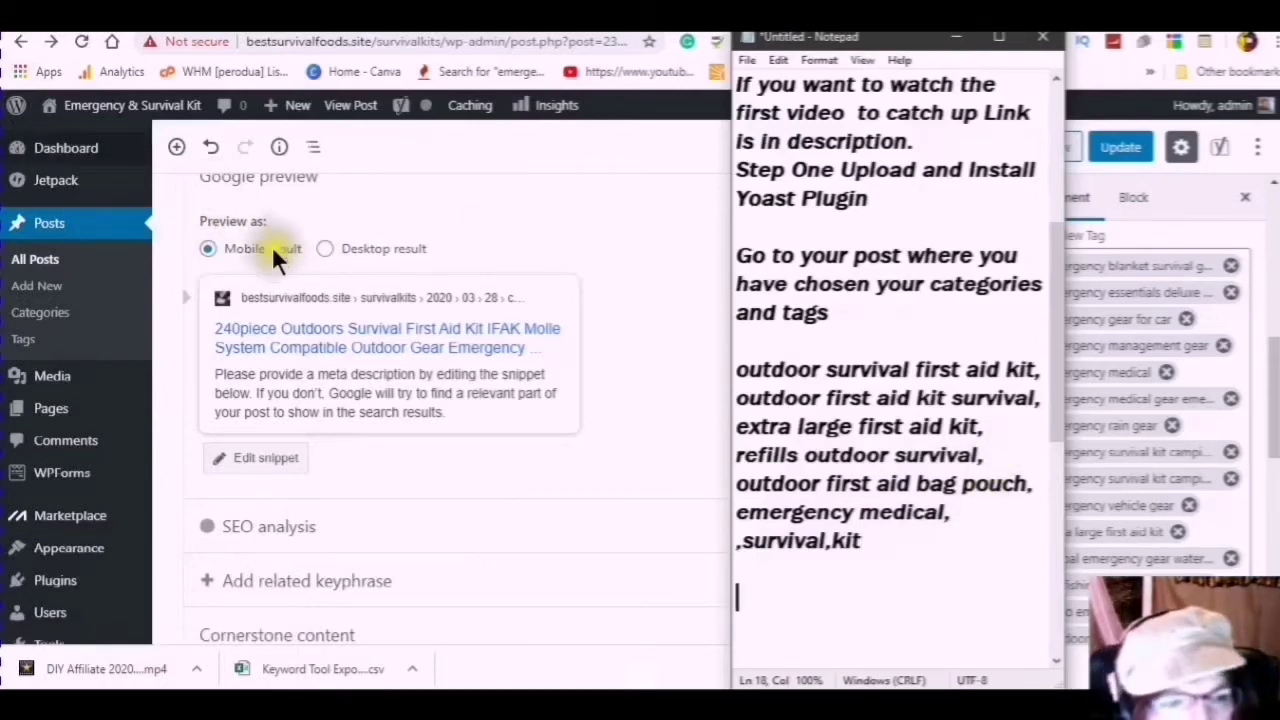
pyautogui.scroll(10, 391, 263)
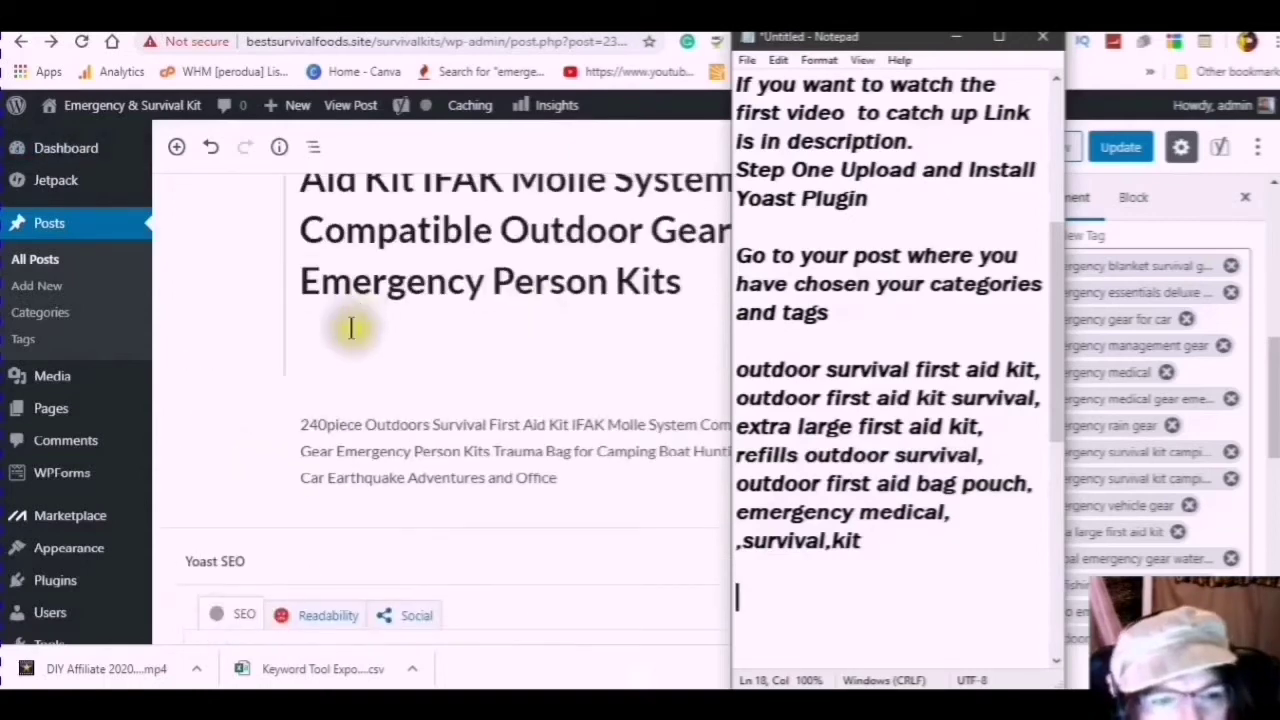
pyautogui.scroll(3, 352, 328)
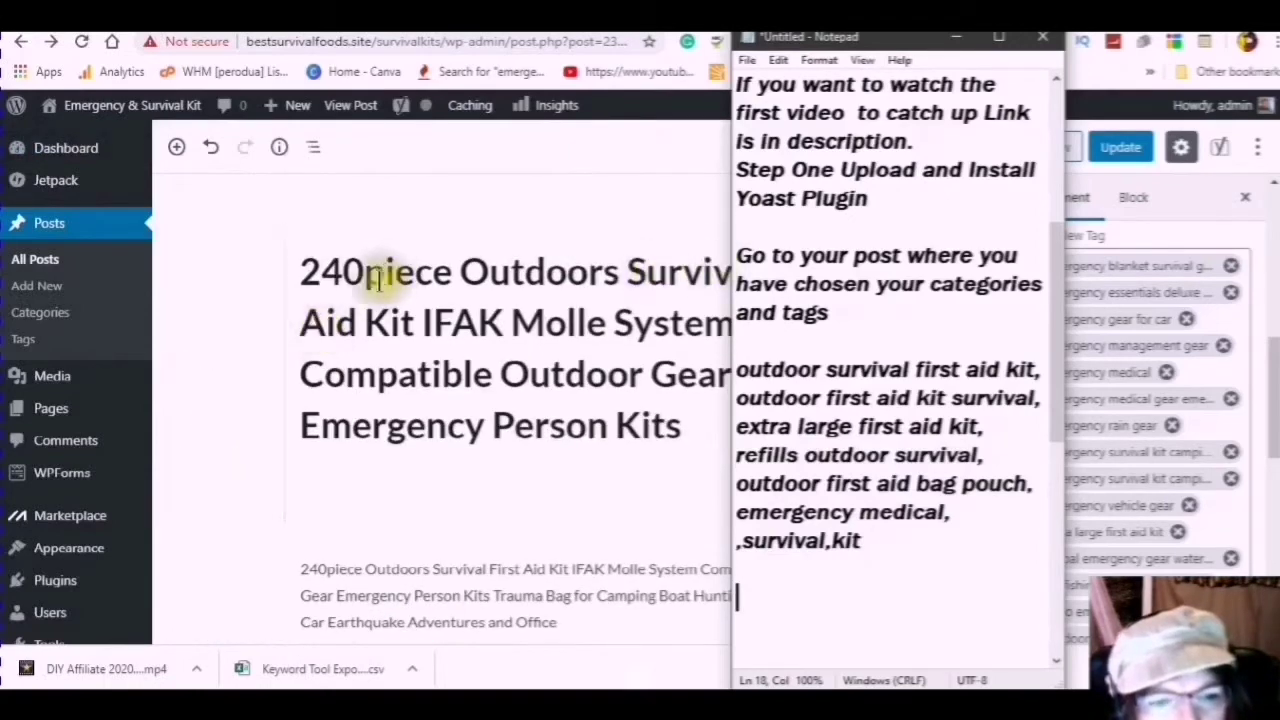
pyautogui.click(300, 271)
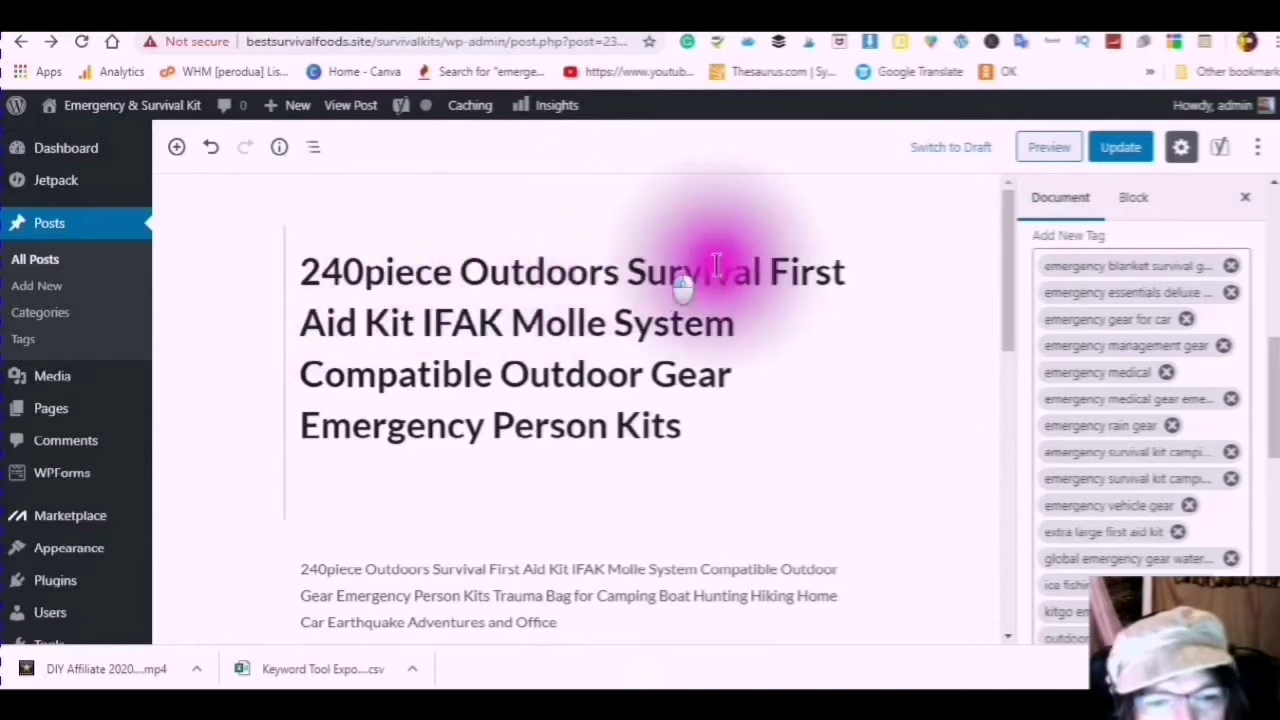
pyautogui.keyDown('shift'); pyautogui.click(843, 272); pyautogui.keyUp('shift')
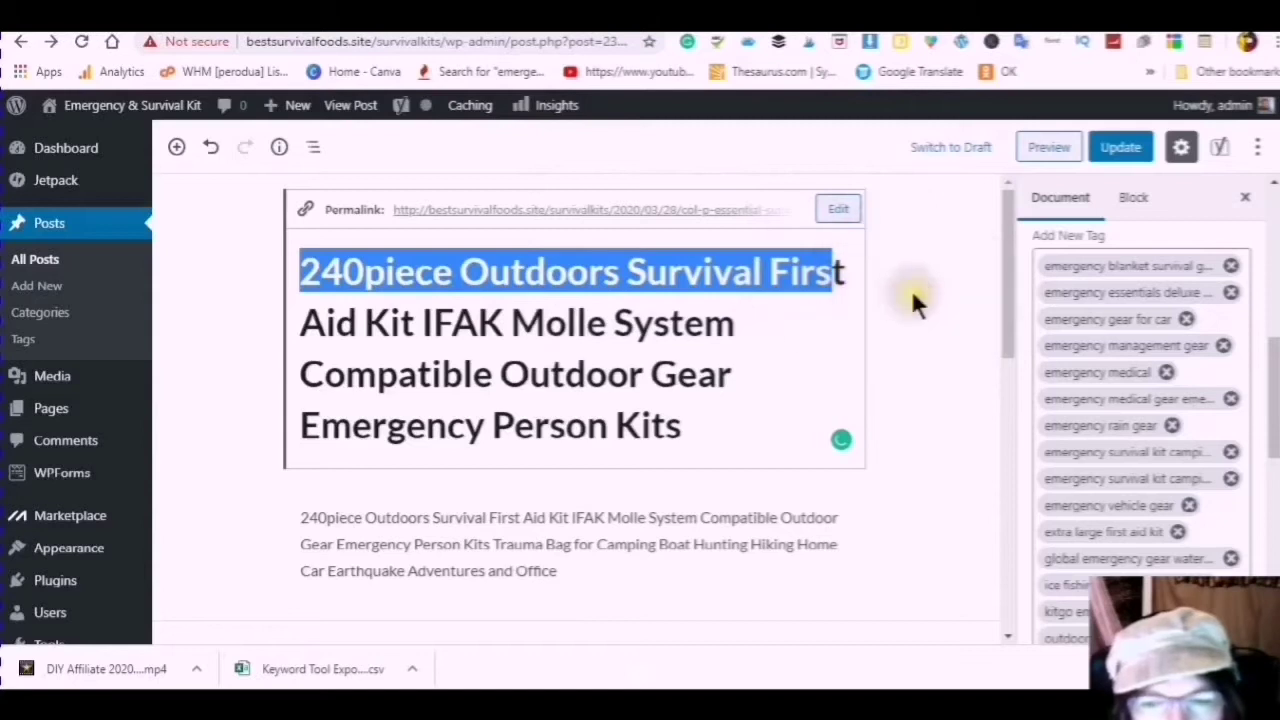
pyautogui.click(978, 322)
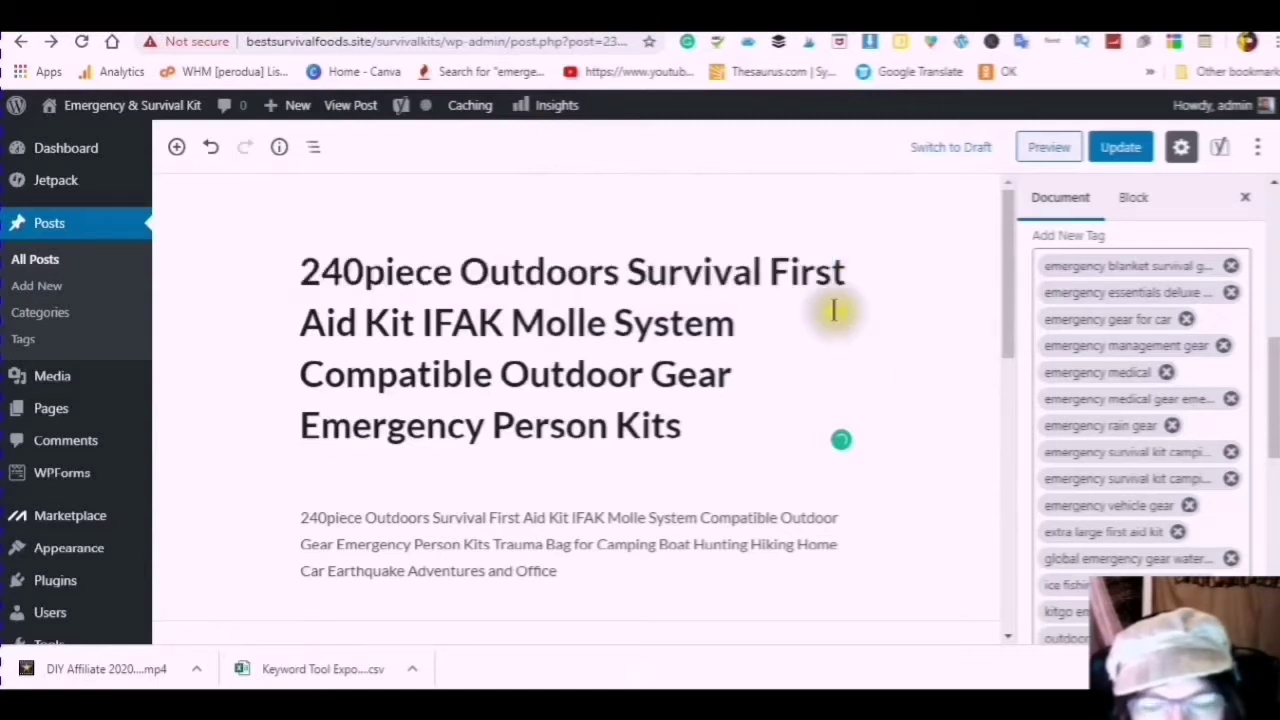
# Step: Copy the post's full title, from "240piece Outdoors Survival First Aid Kit" through "Emergency Person Kits"
pyautogui.click(303, 271)
pyautogui.click(763, 263)
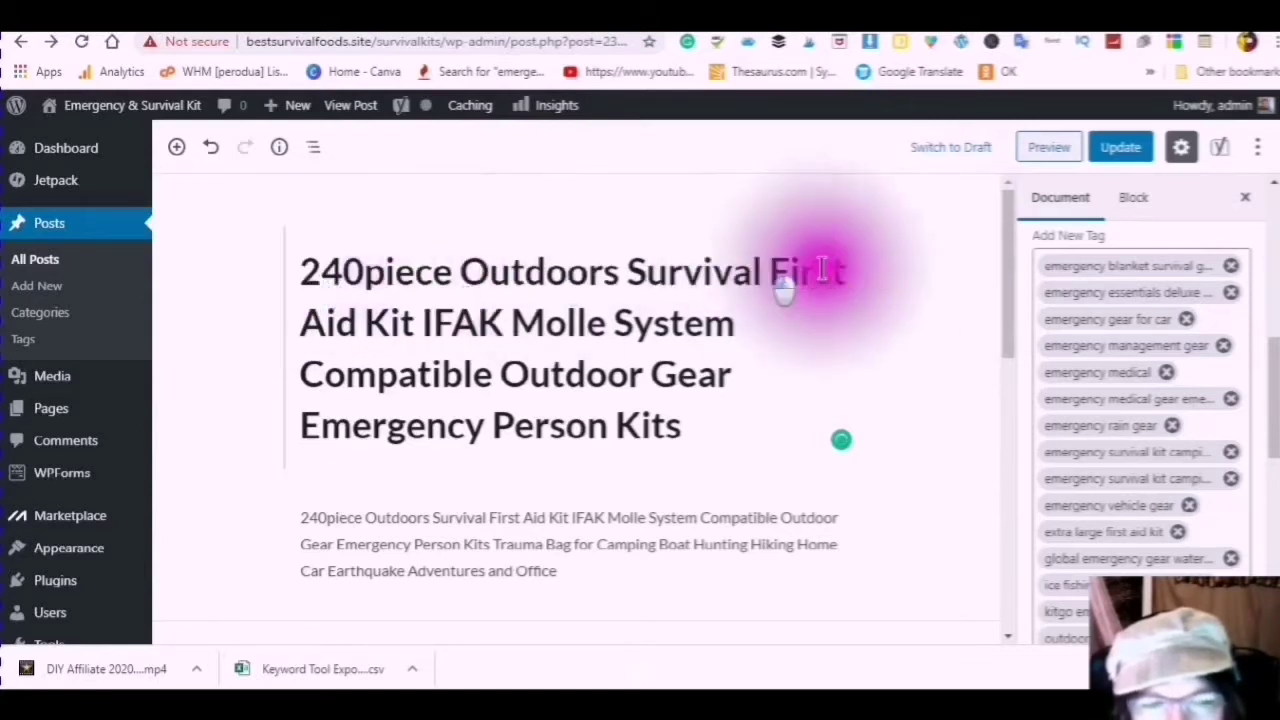
pyautogui.hotkey('ctrl', 'shift', 'Right')
pyautogui.hotkey('ctrl', 'shift', 'Right')
pyautogui.hotkey('ctrl', 'shift', 'Right')
pyautogui.hotkey('ctrl', 'shift', 'Right')
pyautogui.hotkey('shift', 'Down')
pyautogui.hotkey('shift', 'Down')
pyautogui.hotkey('shift', 'Down')
pyautogui.hotkey('ctrl', 'c')
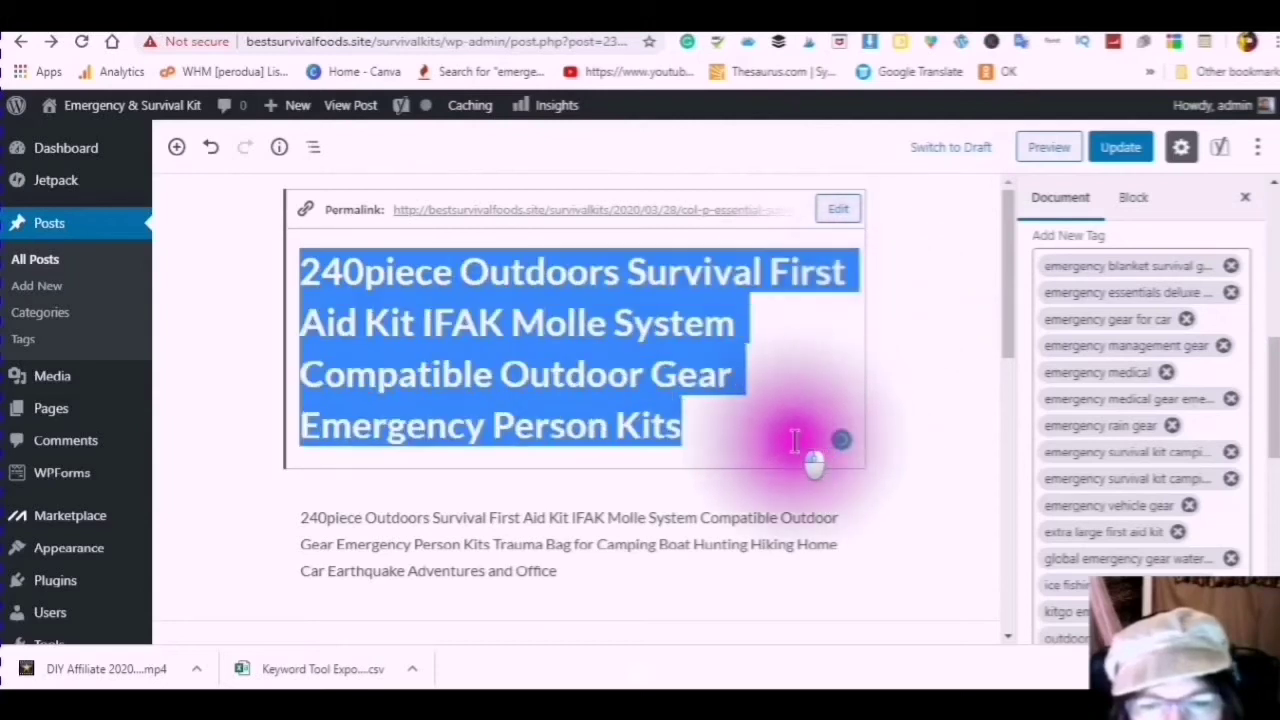
pyautogui.rightClick(466, 309)
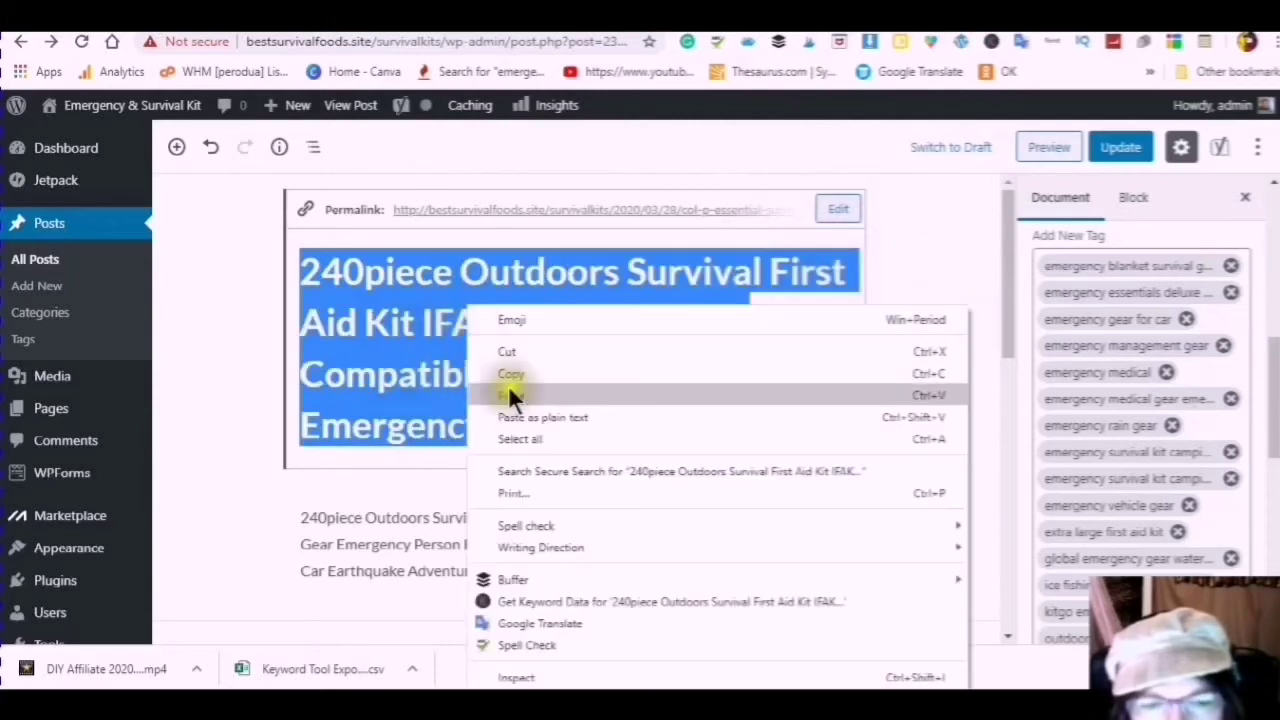
pyautogui.click(514, 372)
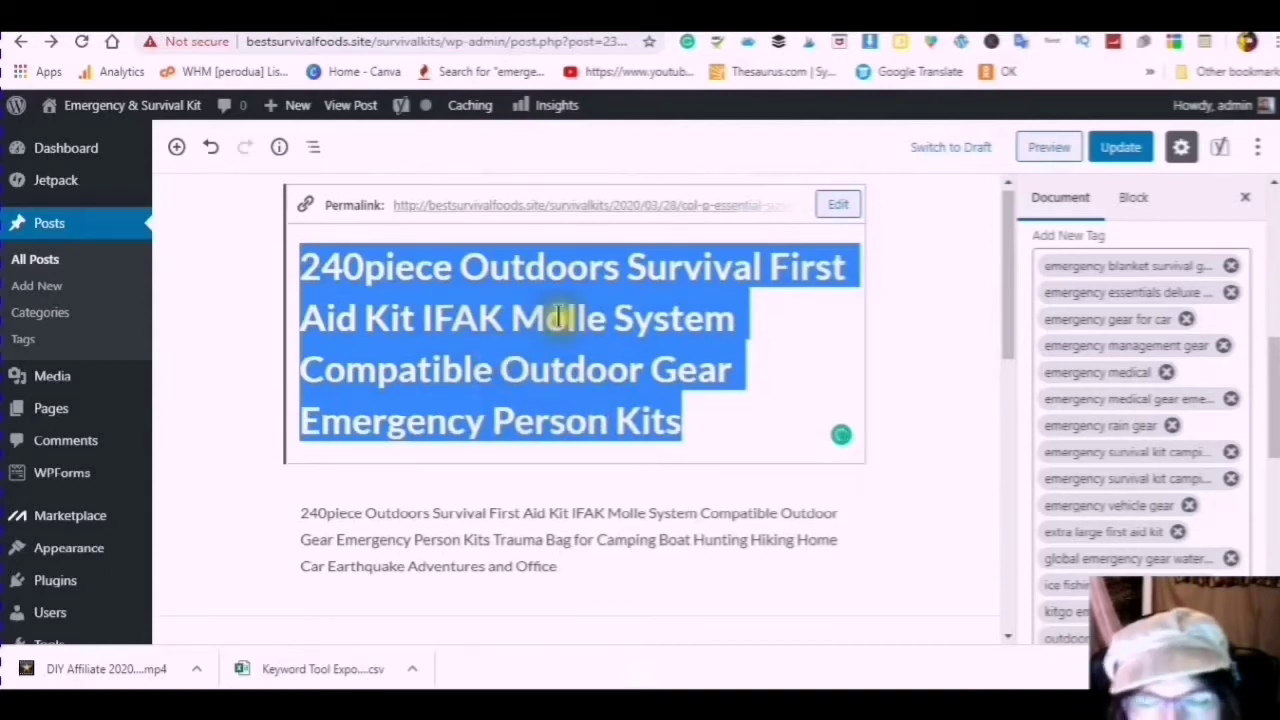
# Step: Paste the copied post title below the keyword list in the untitled Notepad notes, leaving a blank line between them
pyautogui.scroll(-1, 560, 400)
pyautogui.scroll(-2, 592, 445)
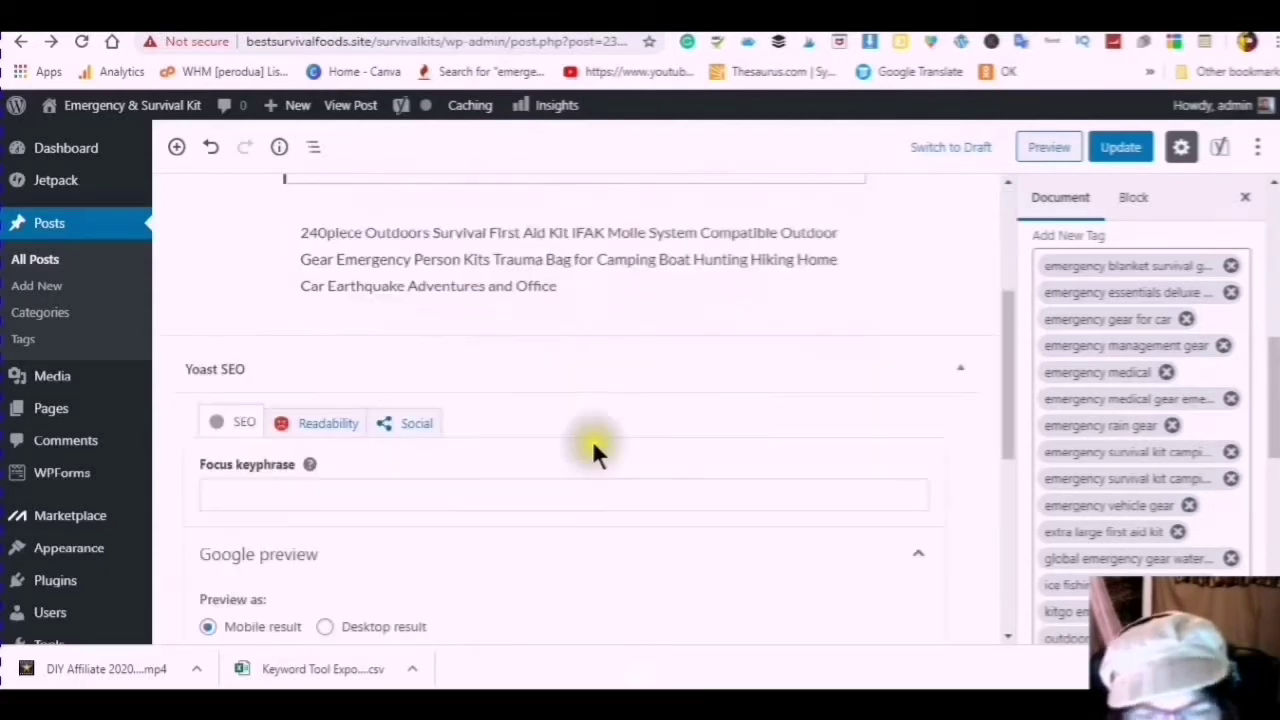
pyautogui.scroll(-1, 590, 318)
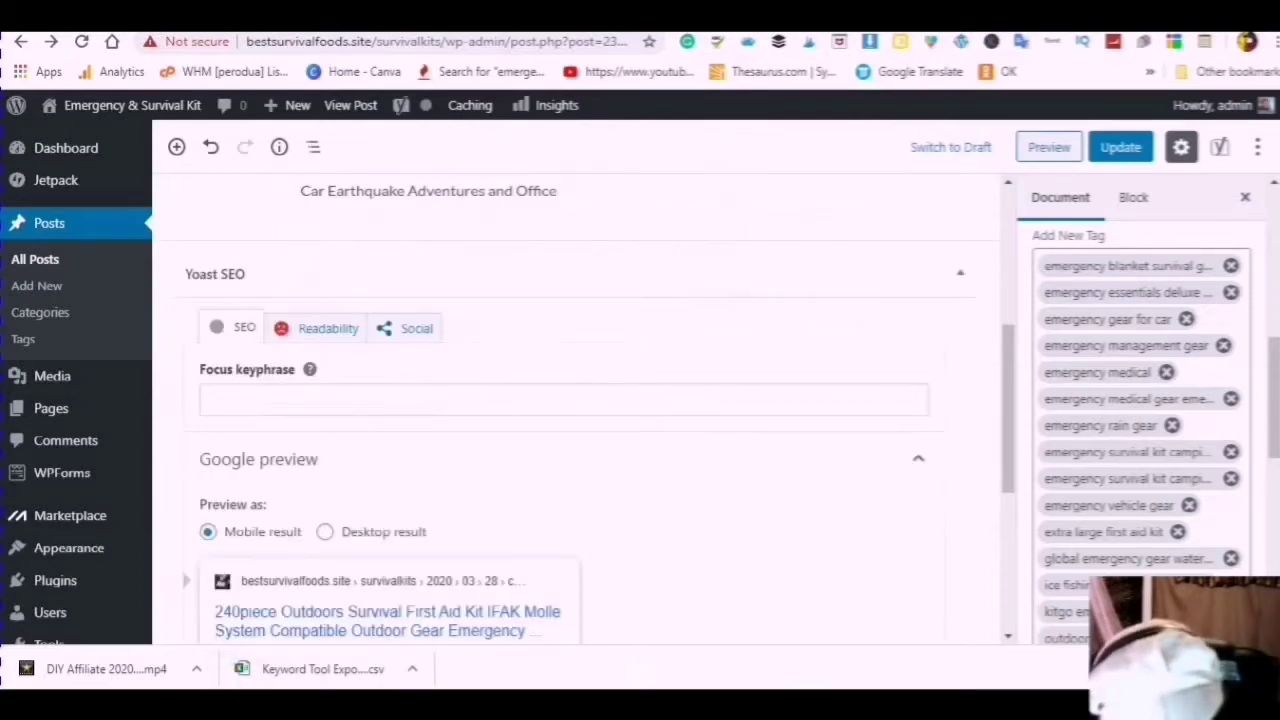
pyautogui.click(228, 668)
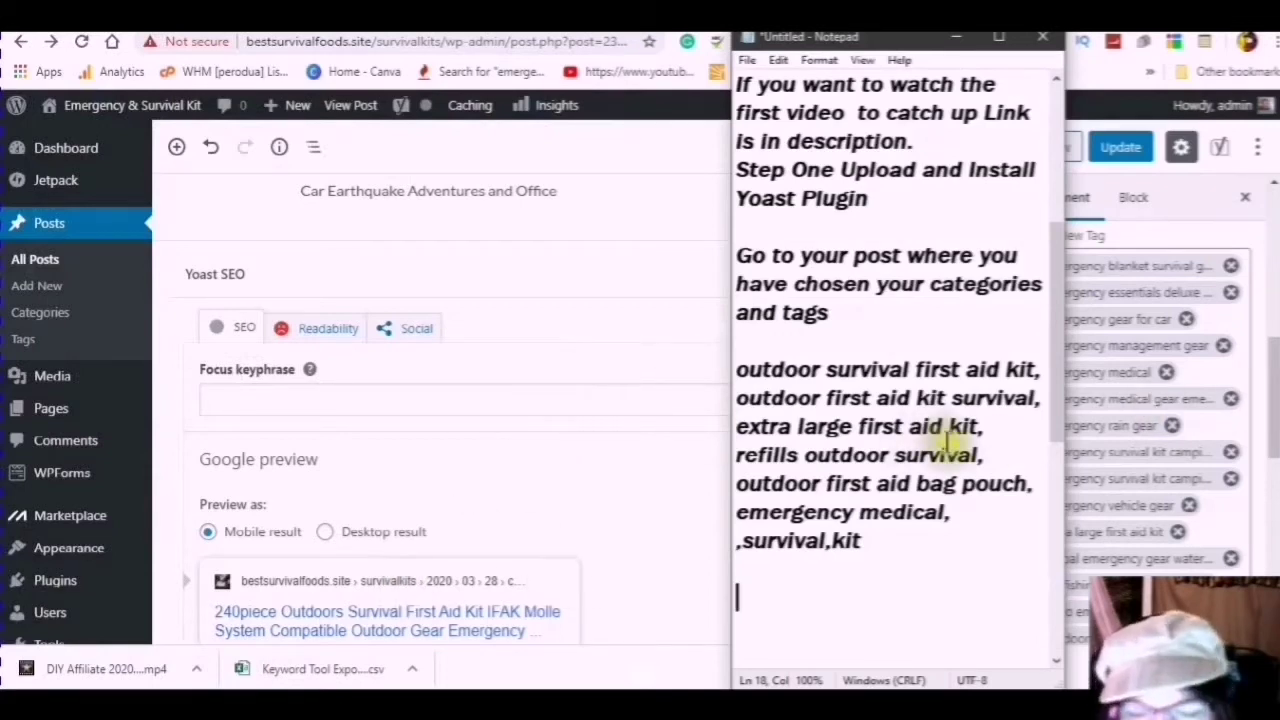
pyautogui.scroll(-2, 851, 423)
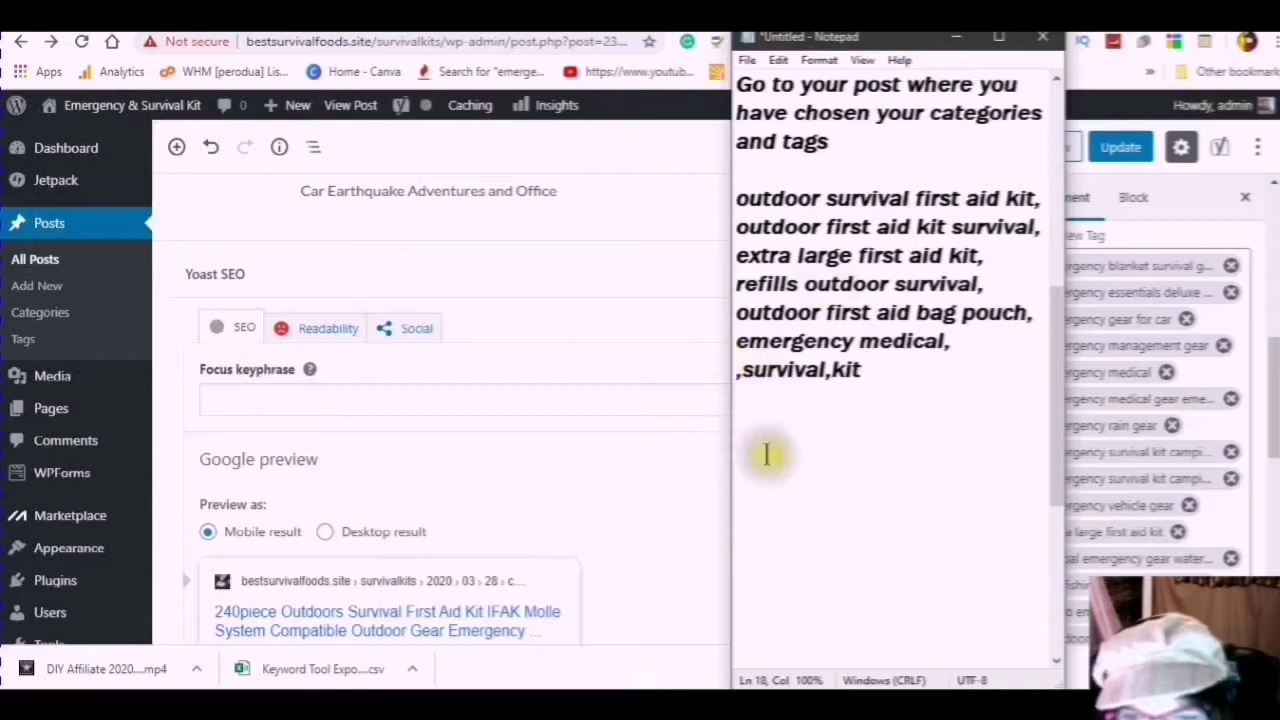
pyautogui.click(744, 425)
pyautogui.rightClick(741, 421)
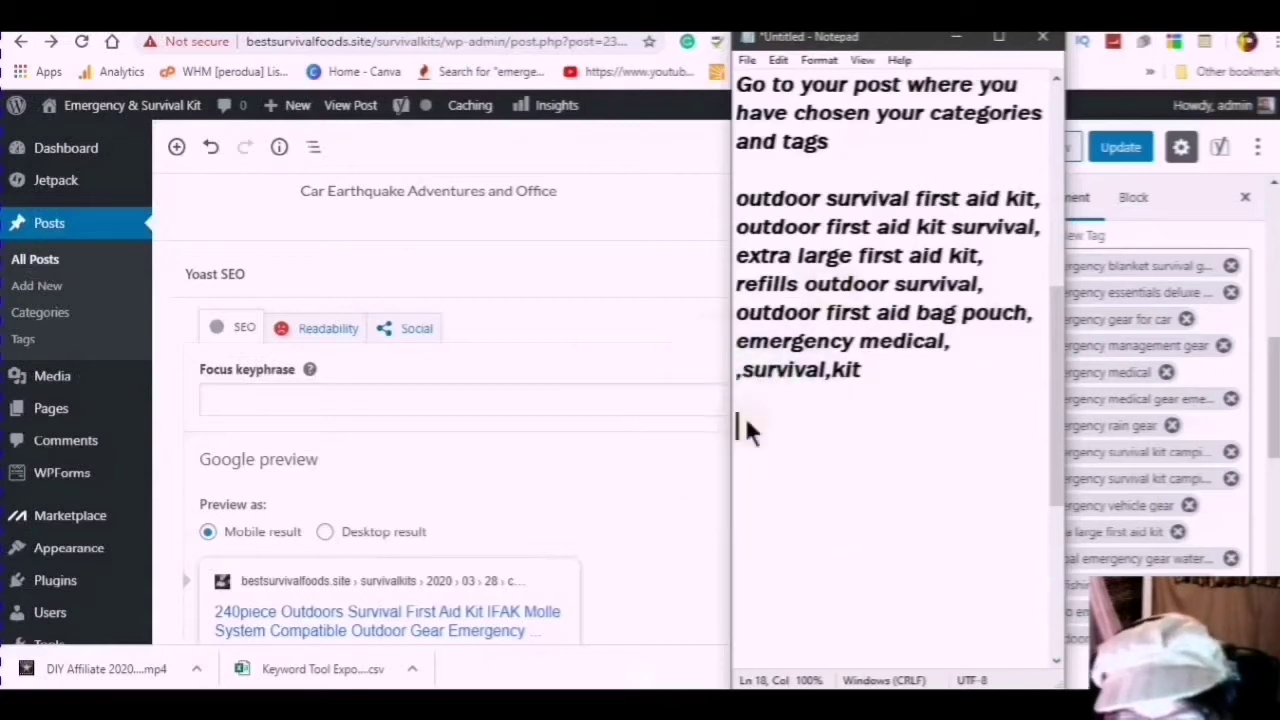
pyautogui.click(560, 214)
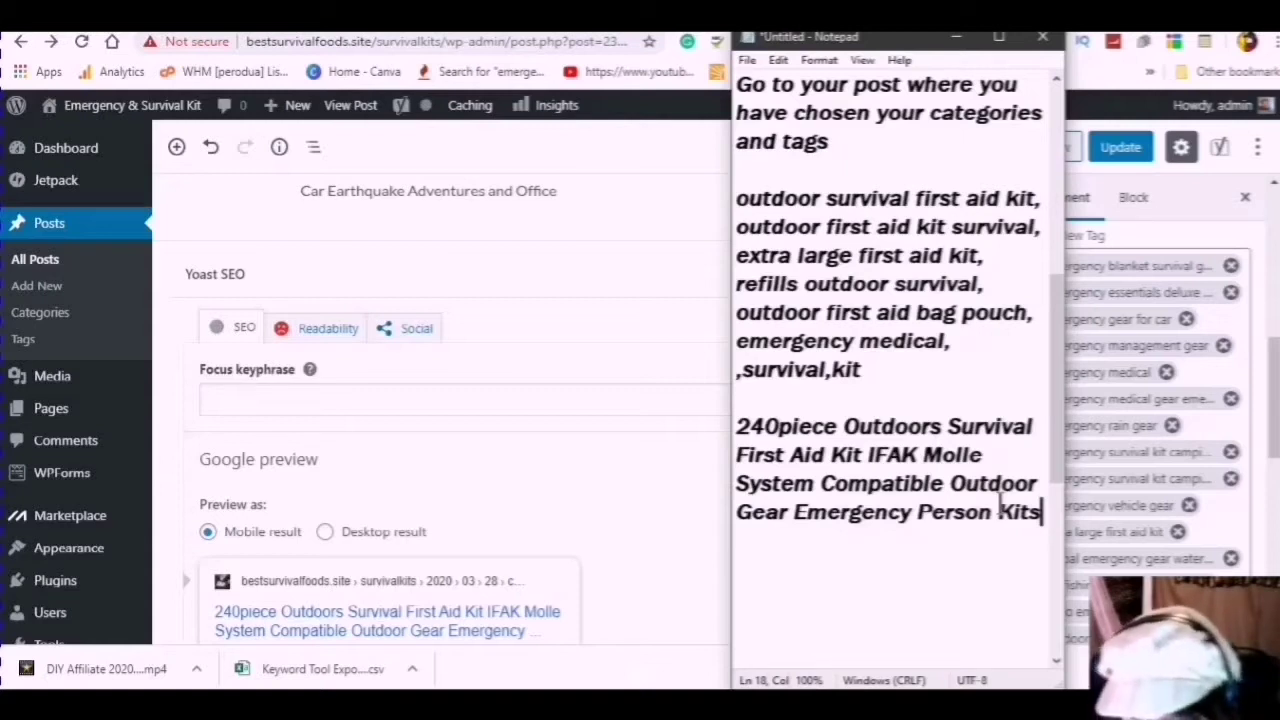
# Step: Write "Are you looking for an outdoor survival first aid kit?" as a new paragraph below the pasted title
pyautogui.click(1038, 514)
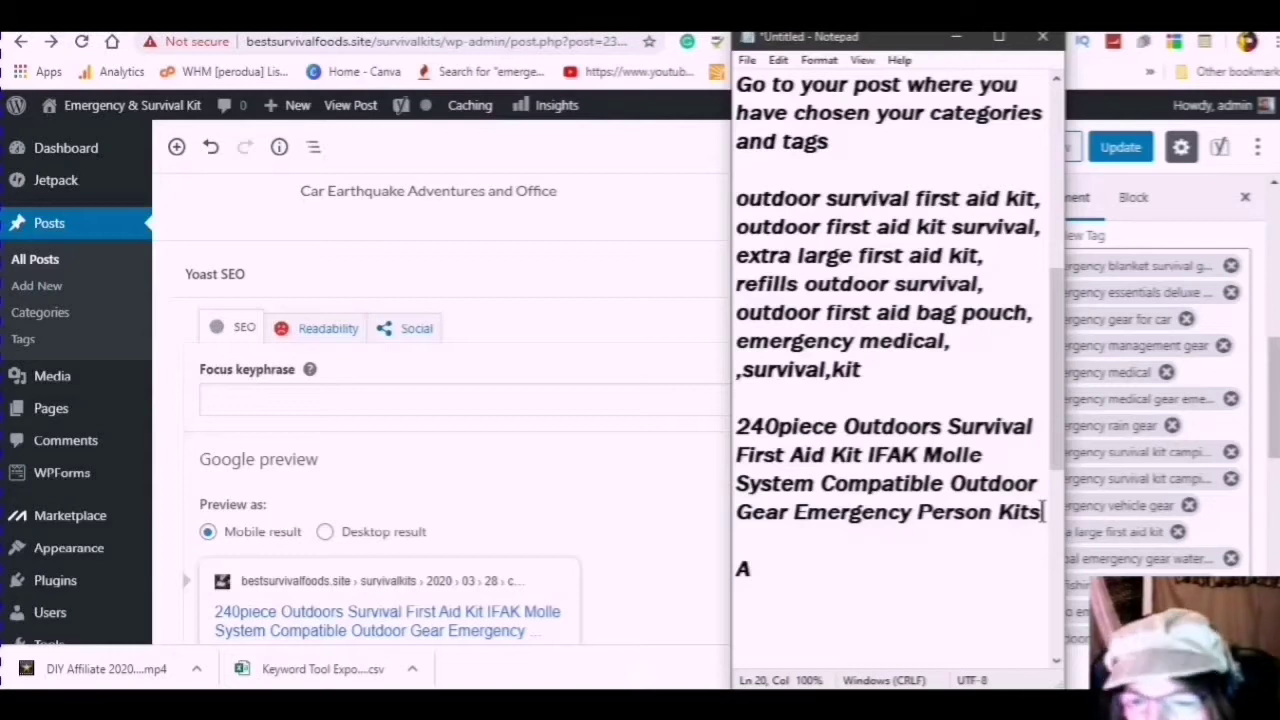
pyautogui.write('re ')
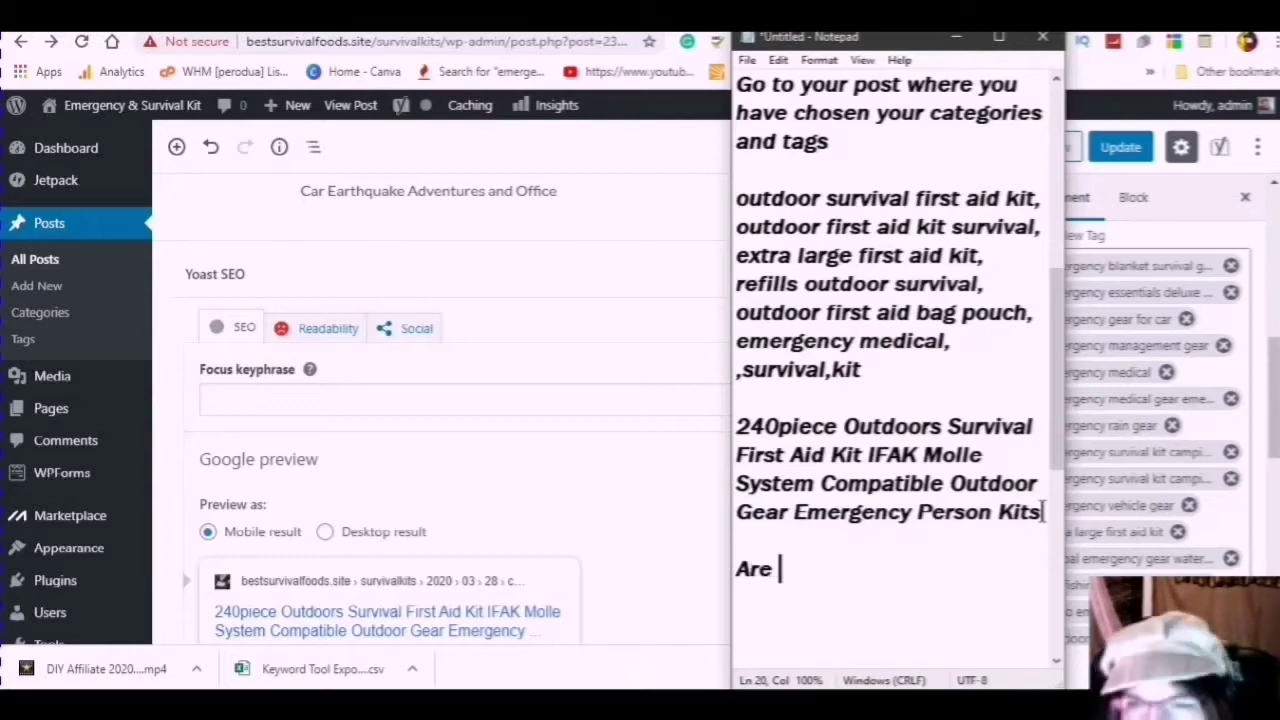
pyautogui.write('you looking for ou')
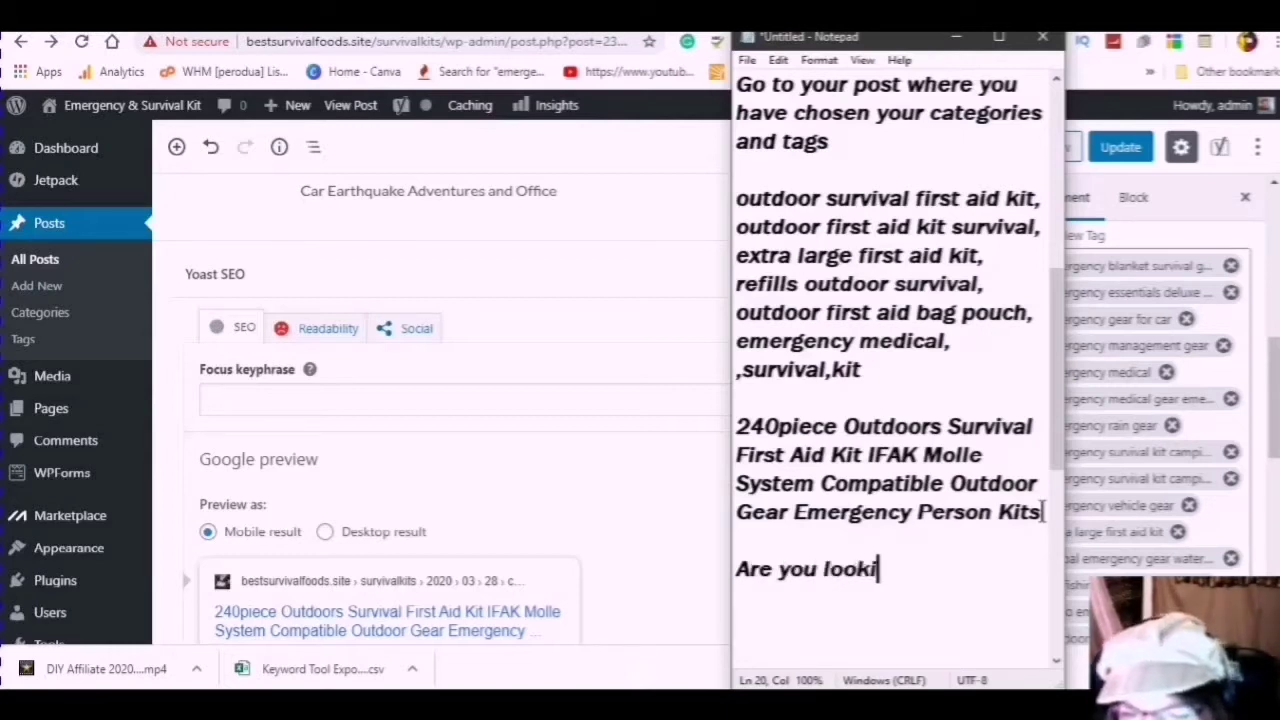
pyautogui.press('BackSpace')
pyautogui.press('BackSpace')
pyautogui.write('an ou')
pyautogui.write('ts')
pyautogui.press('BackSpace')
pyautogui.write('doo')
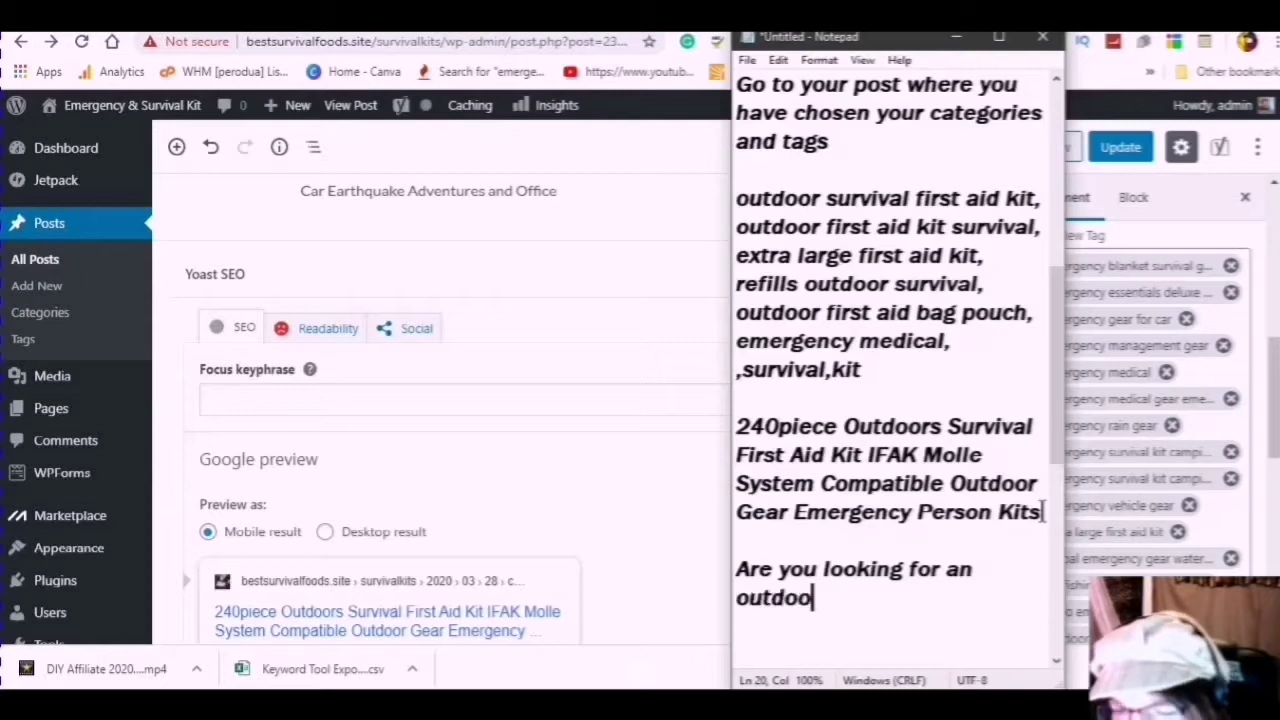
pyautogui.write('r survi')
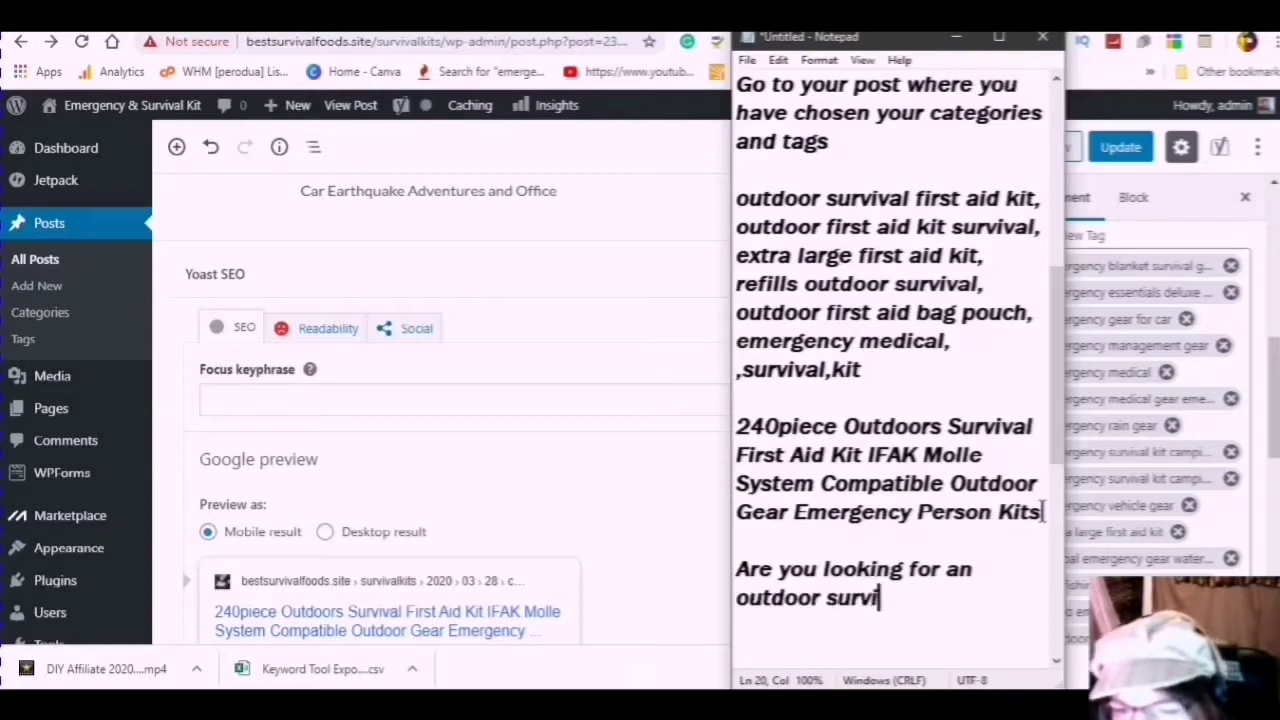
pyautogui.write('val fir')
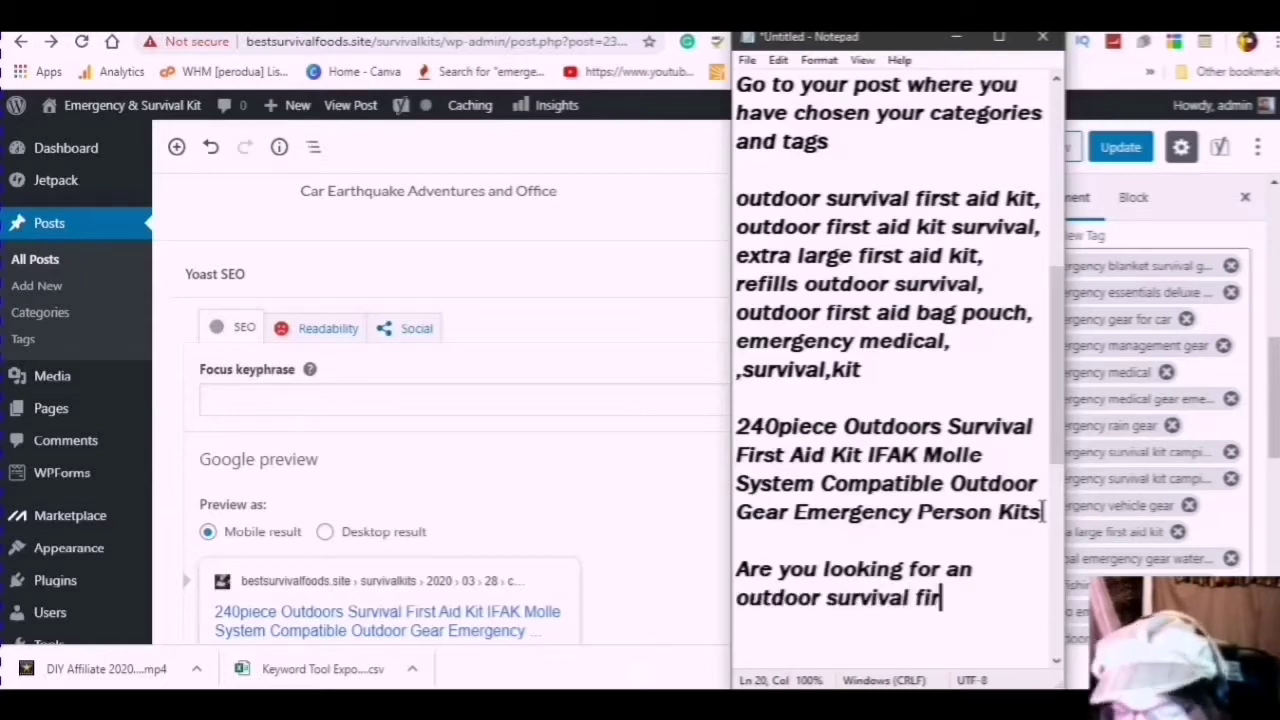
pyautogui.write('st aid ')
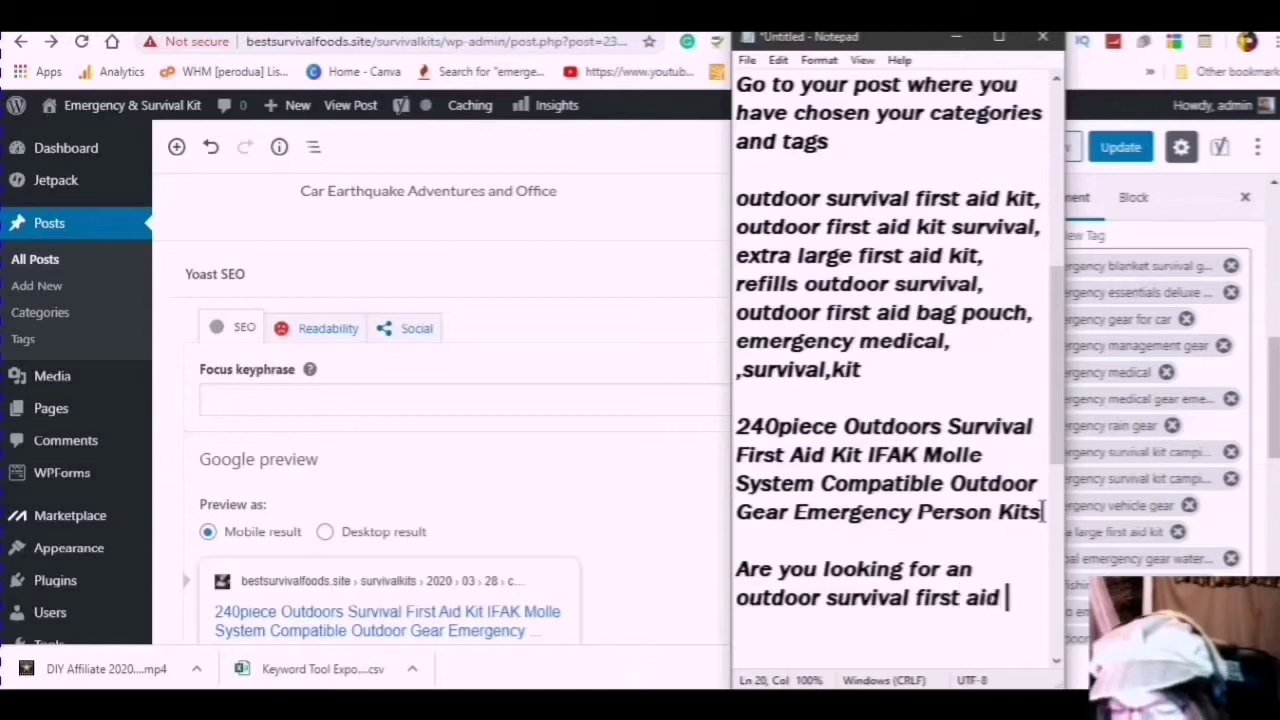
pyautogui.write('kit')
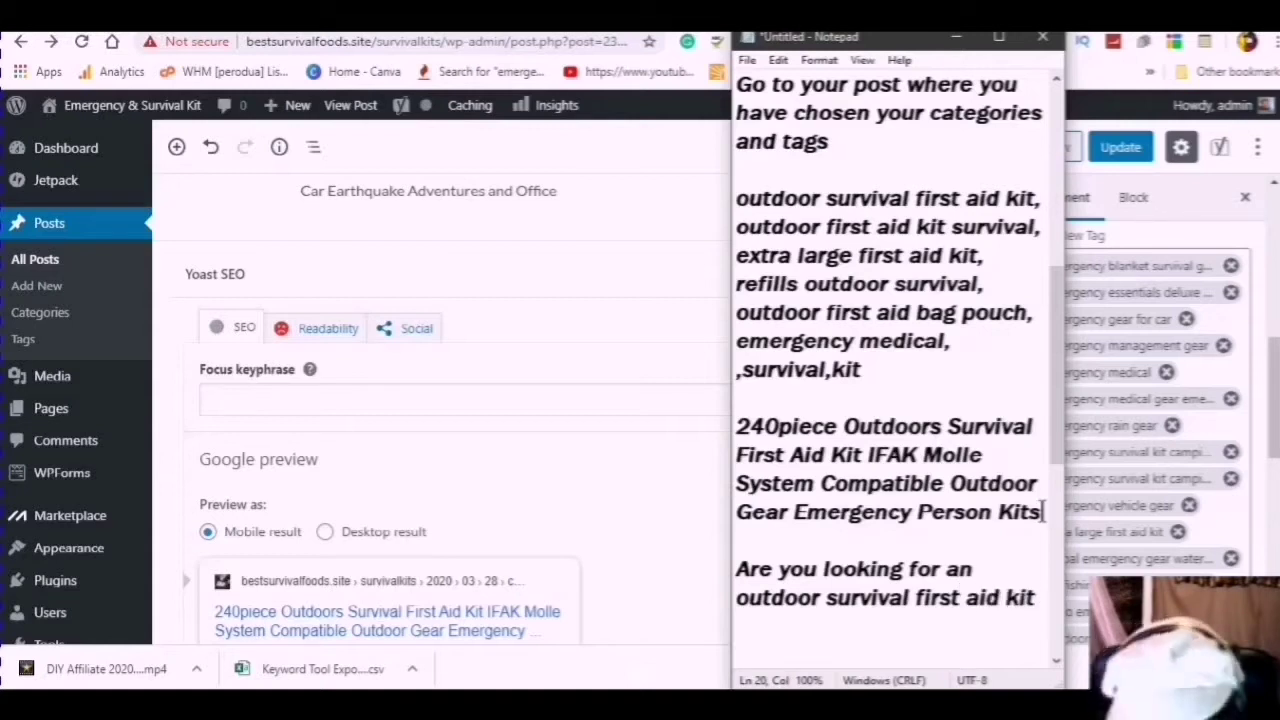
pyautogui.write('?')
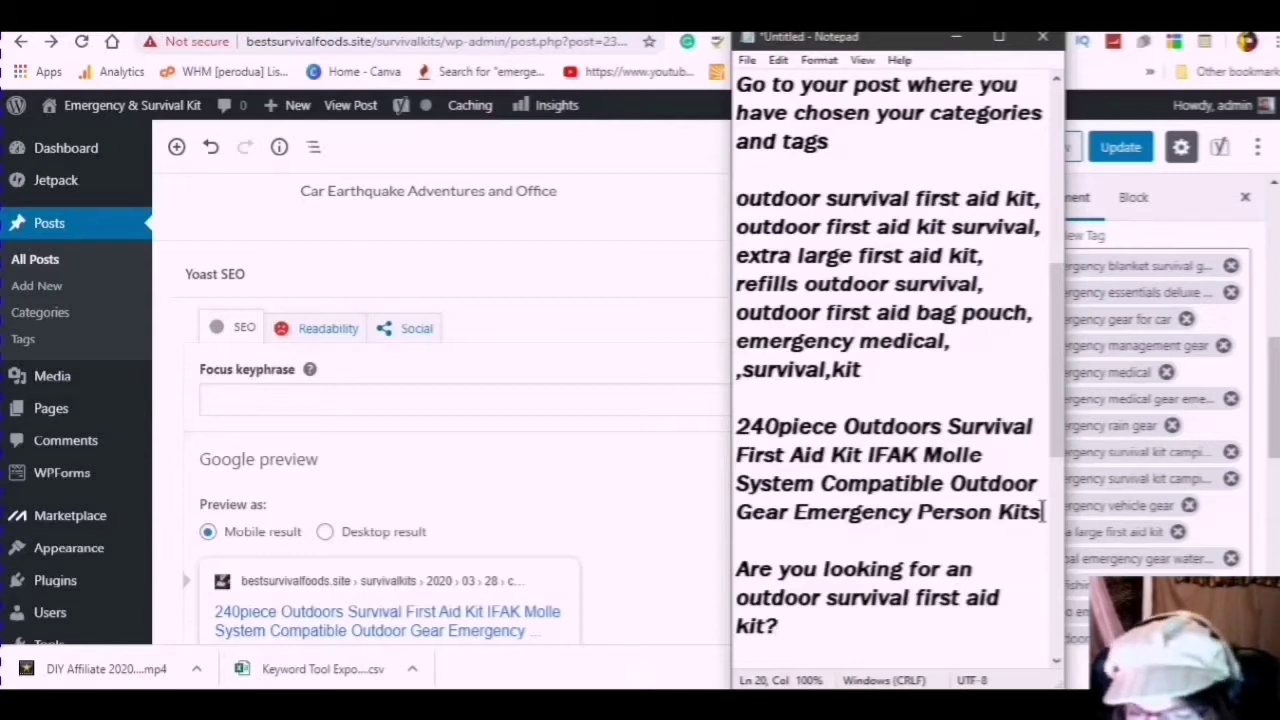
# Step: Add a paragraph after a blank line reading "What size is your family do you need to have an extra large first aid kit ?"
pyautogui.press('Return')
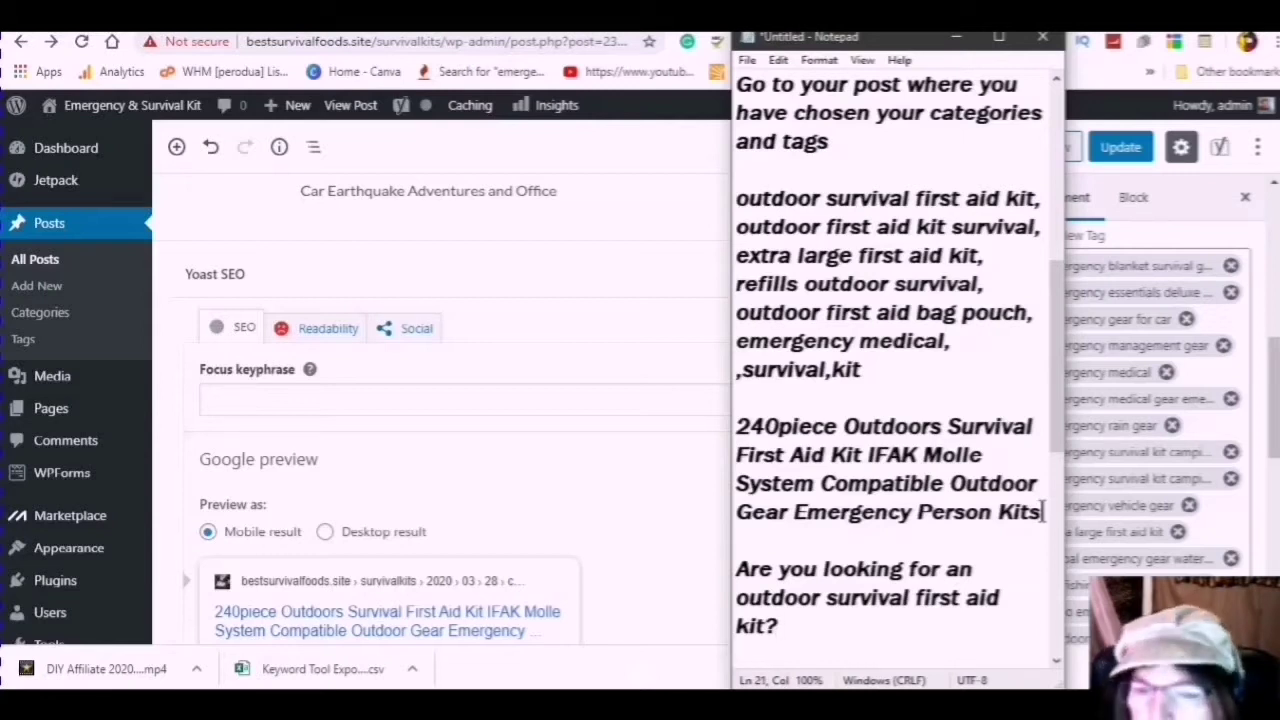
pyautogui.scroll(-1, 847, 370)
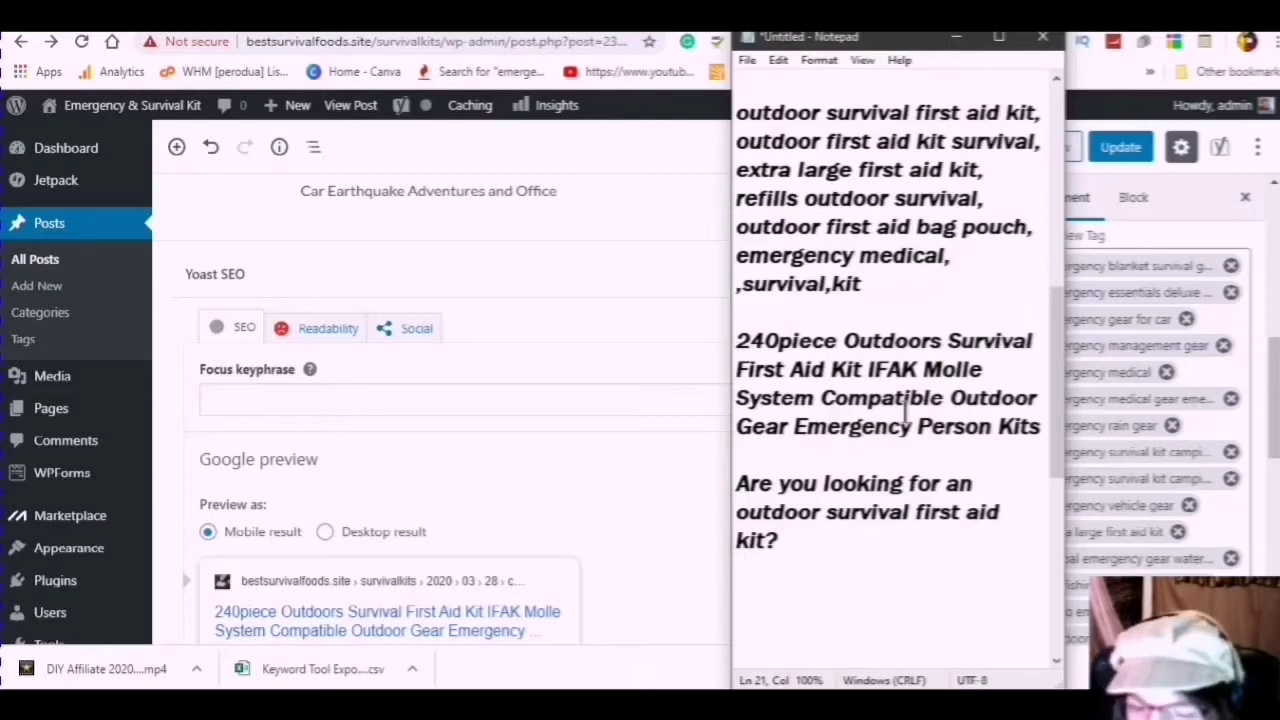
pyautogui.press('Return')
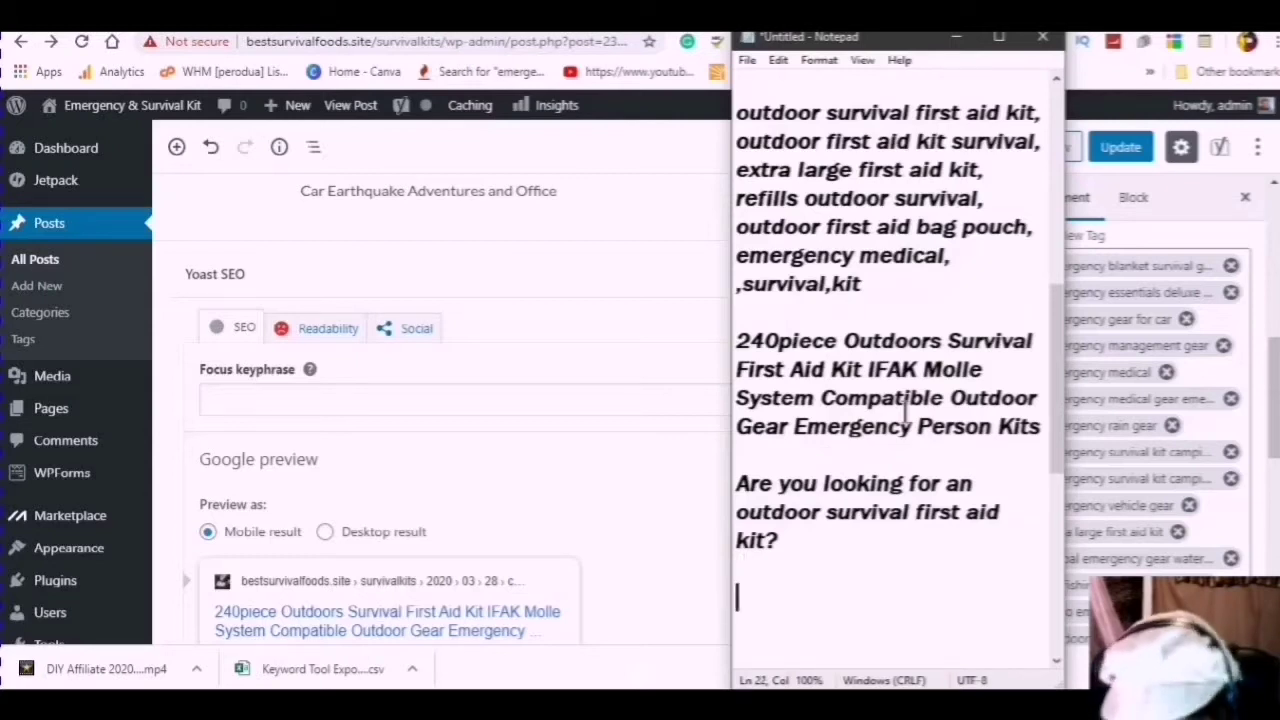
pyautogui.write('E')
pyautogui.press('BackSpace')
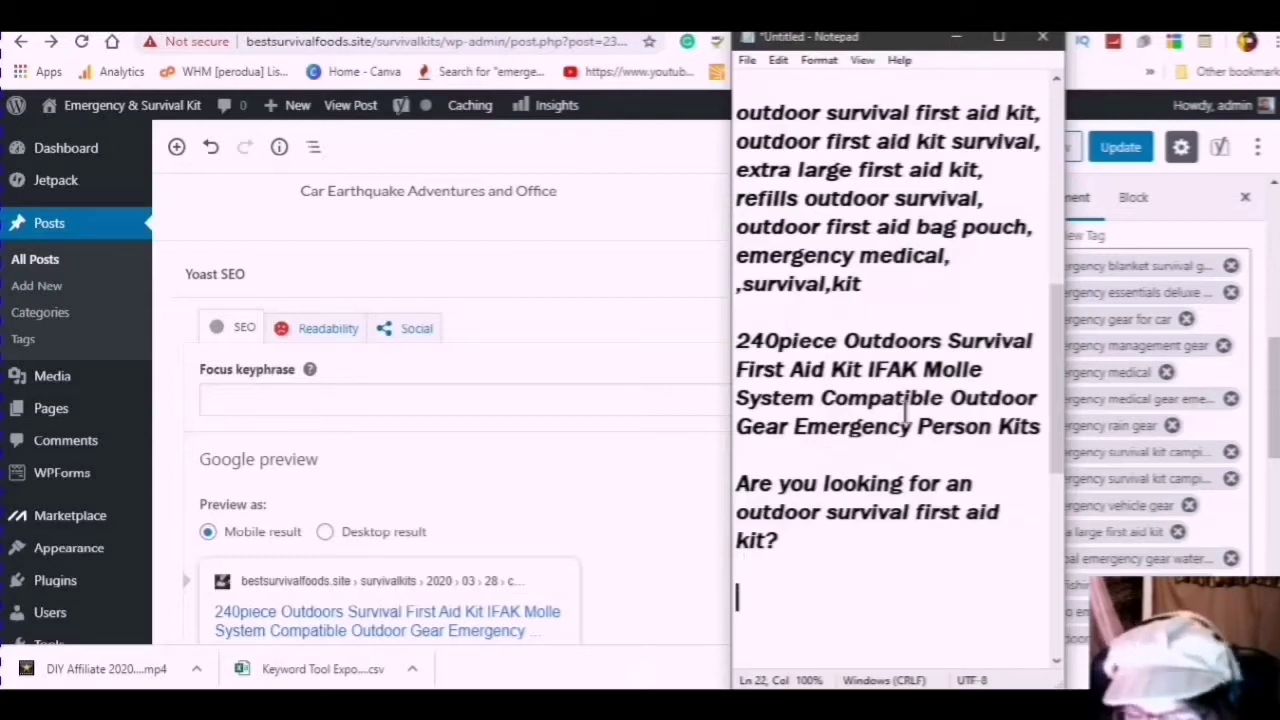
pyautogui.write('What sizw')
pyautogui.press('BackSpace')
pyautogui.write('e is your')
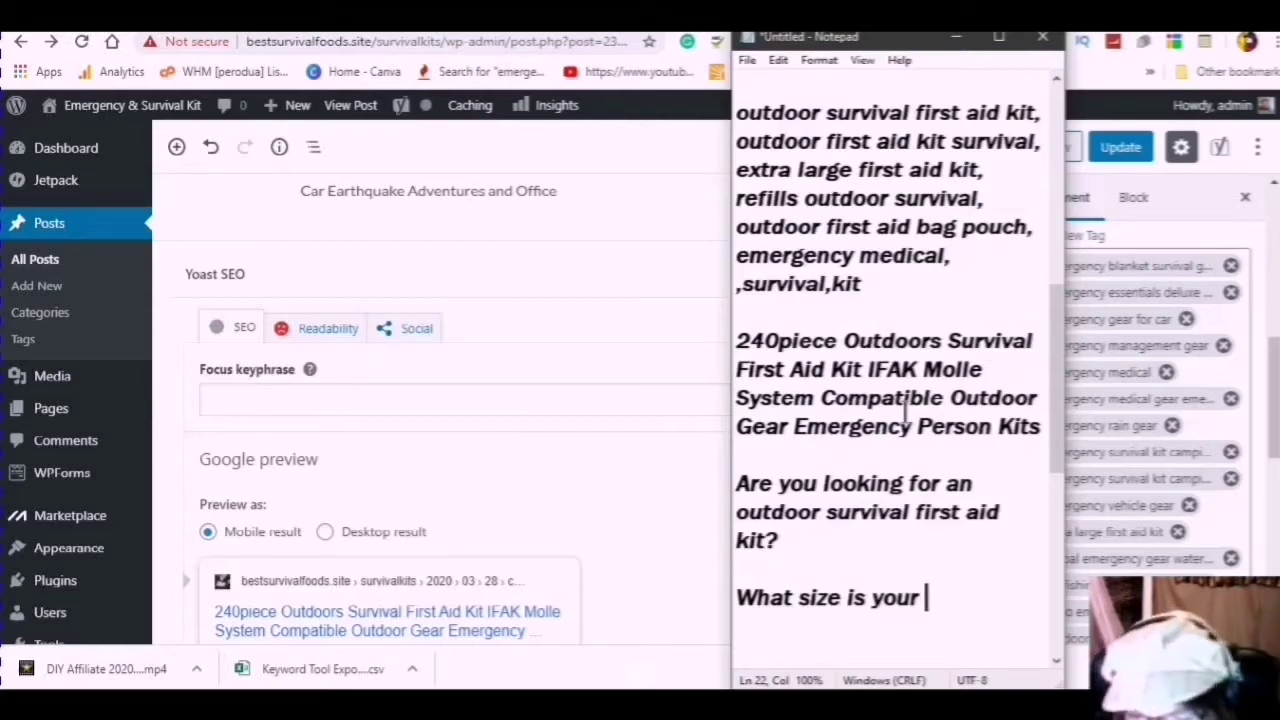
pyautogui.write('family ')
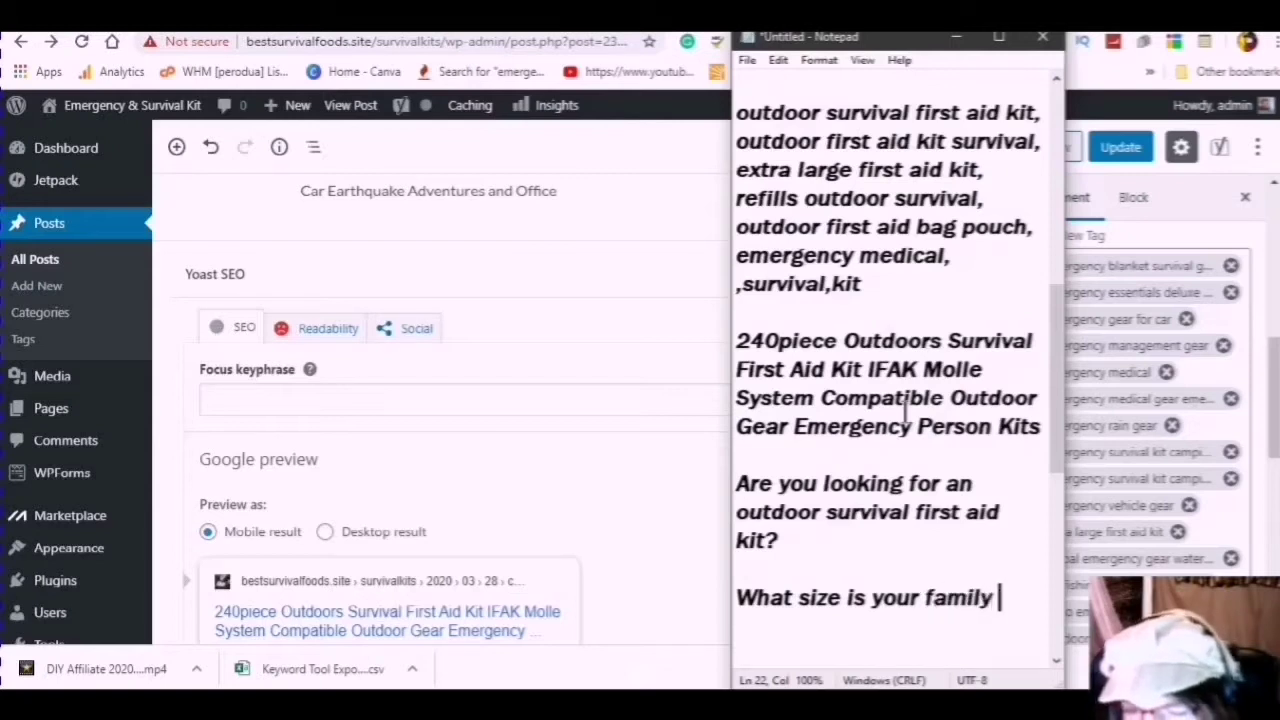
pyautogui.write('do you need')
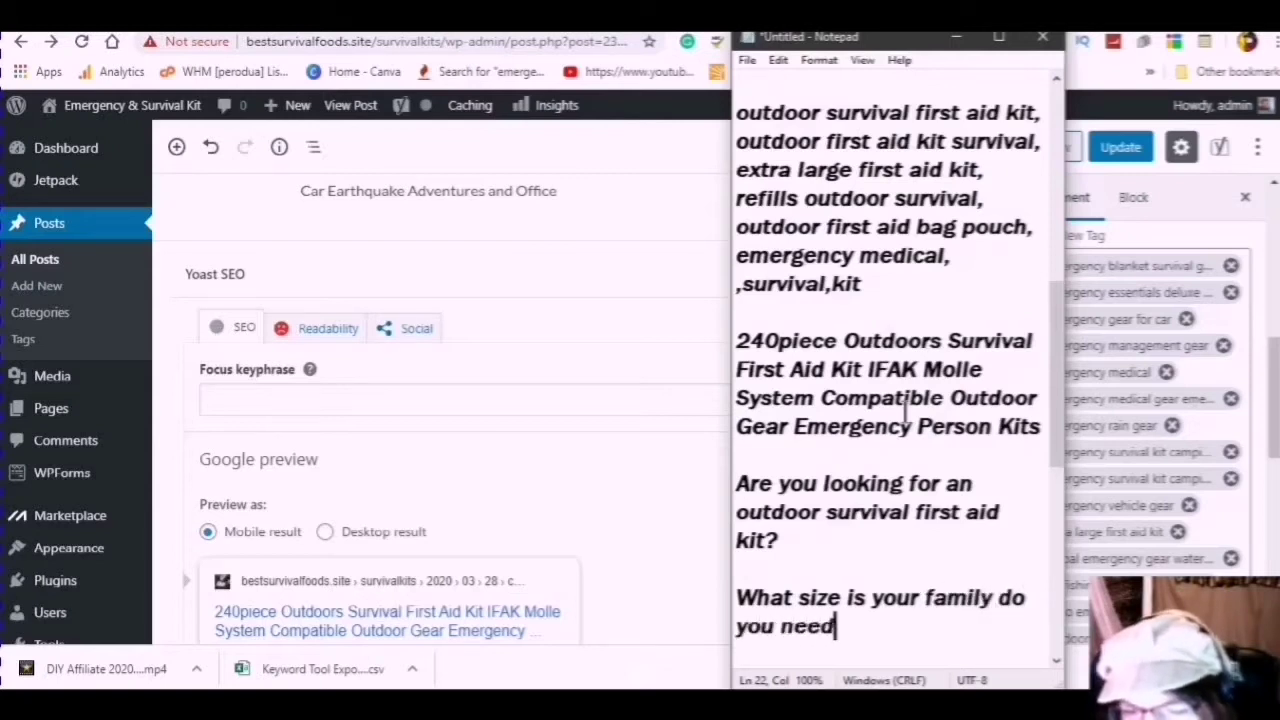
pyautogui.write(' to have ')
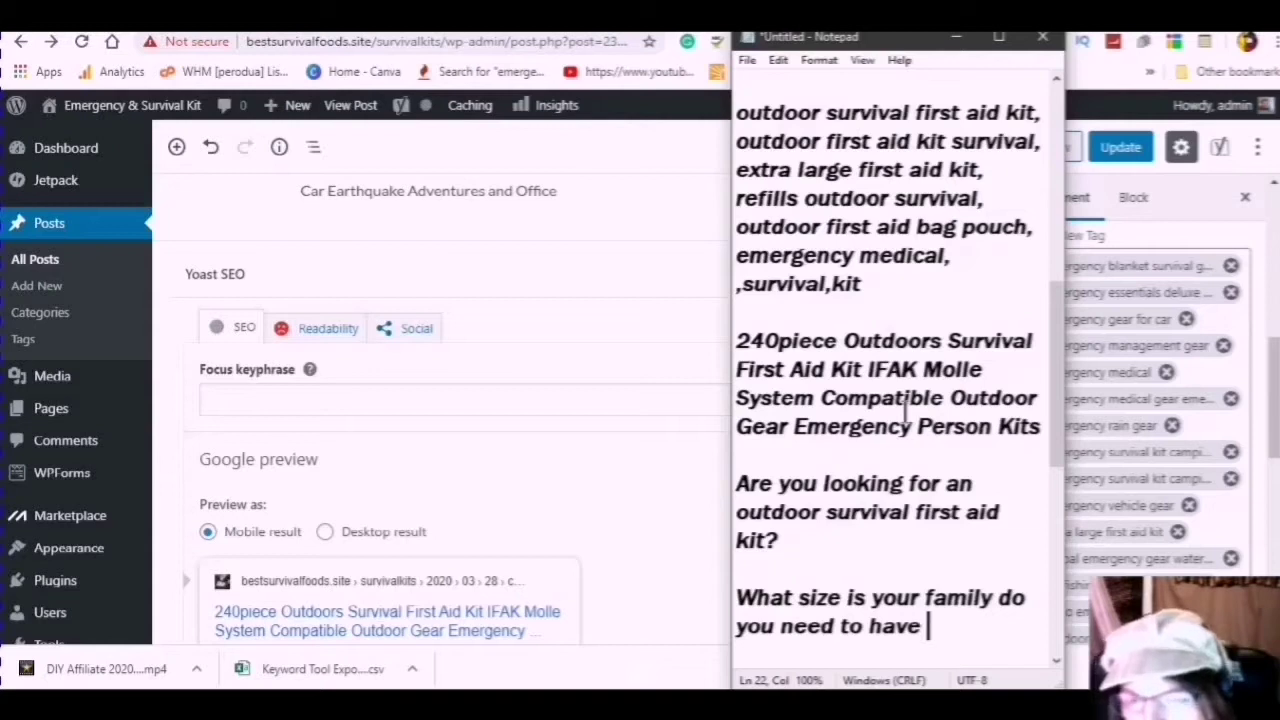
pyautogui.write('an extra ')
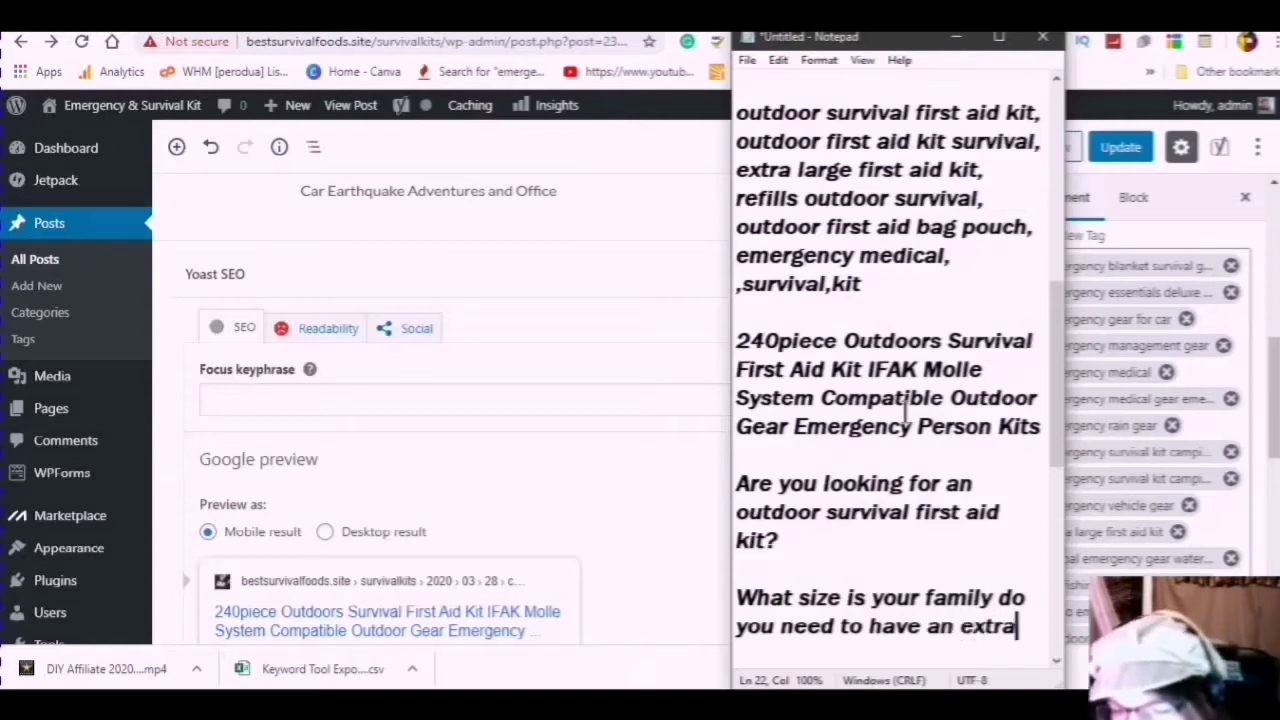
pyautogui.write('large')
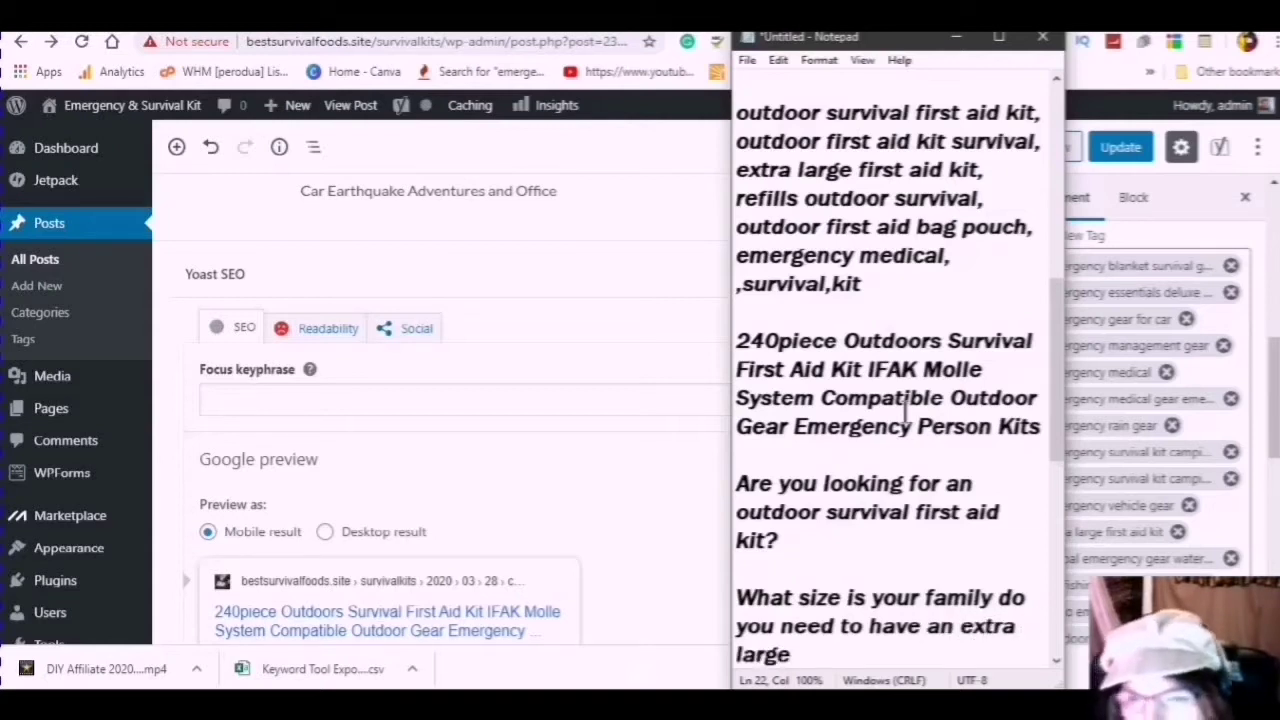
pyautogui.write(' first')
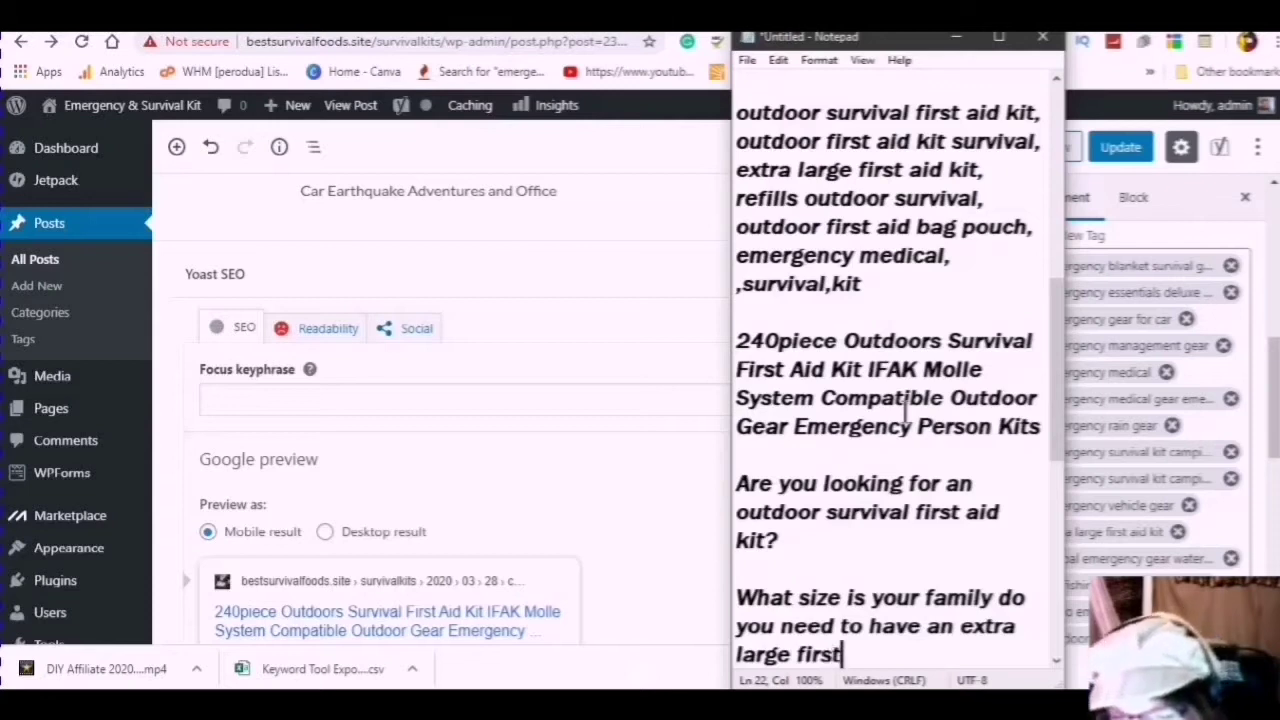
pyautogui.write(' aid kit')
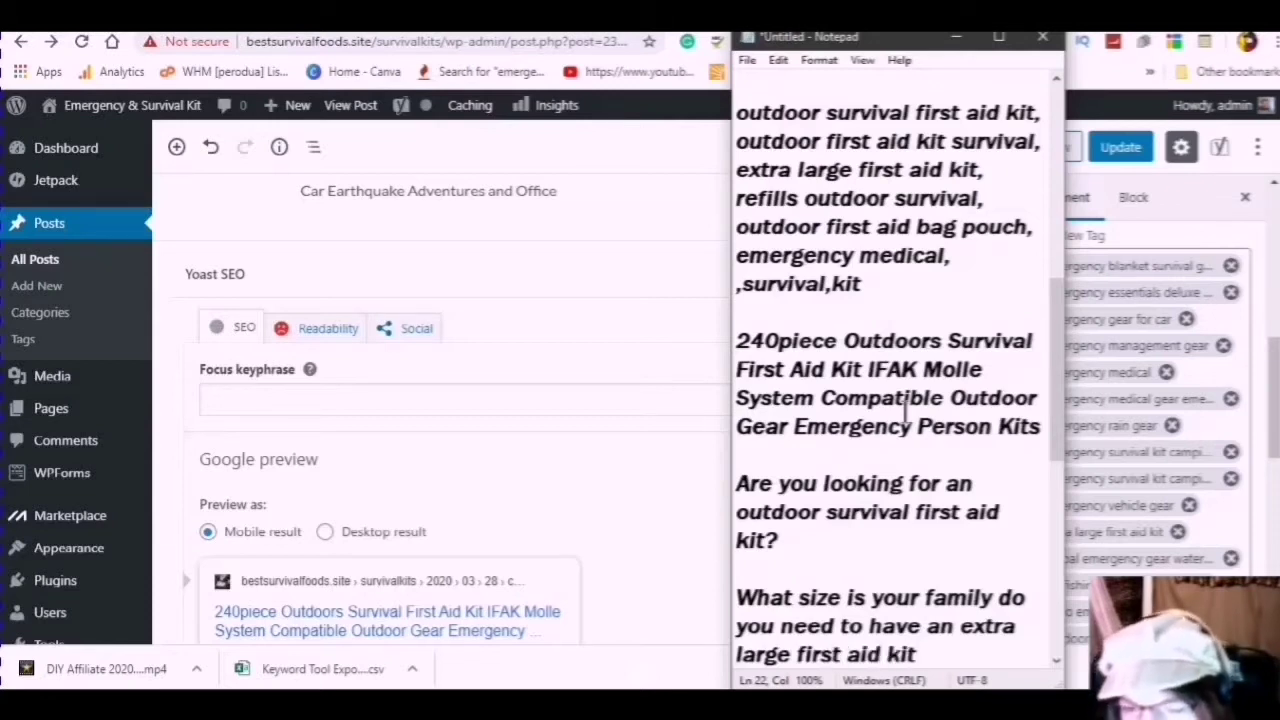
pyautogui.write(' ?')
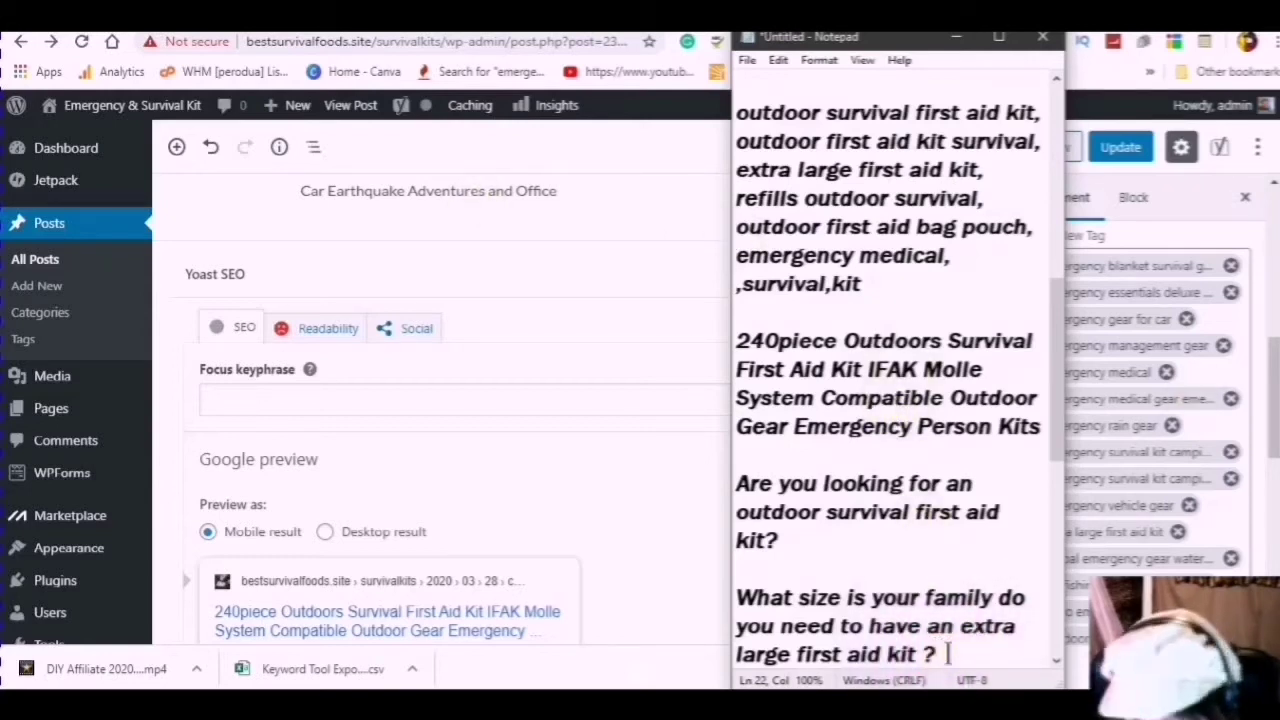
pyautogui.press('Return')
pyautogui.press('Return')
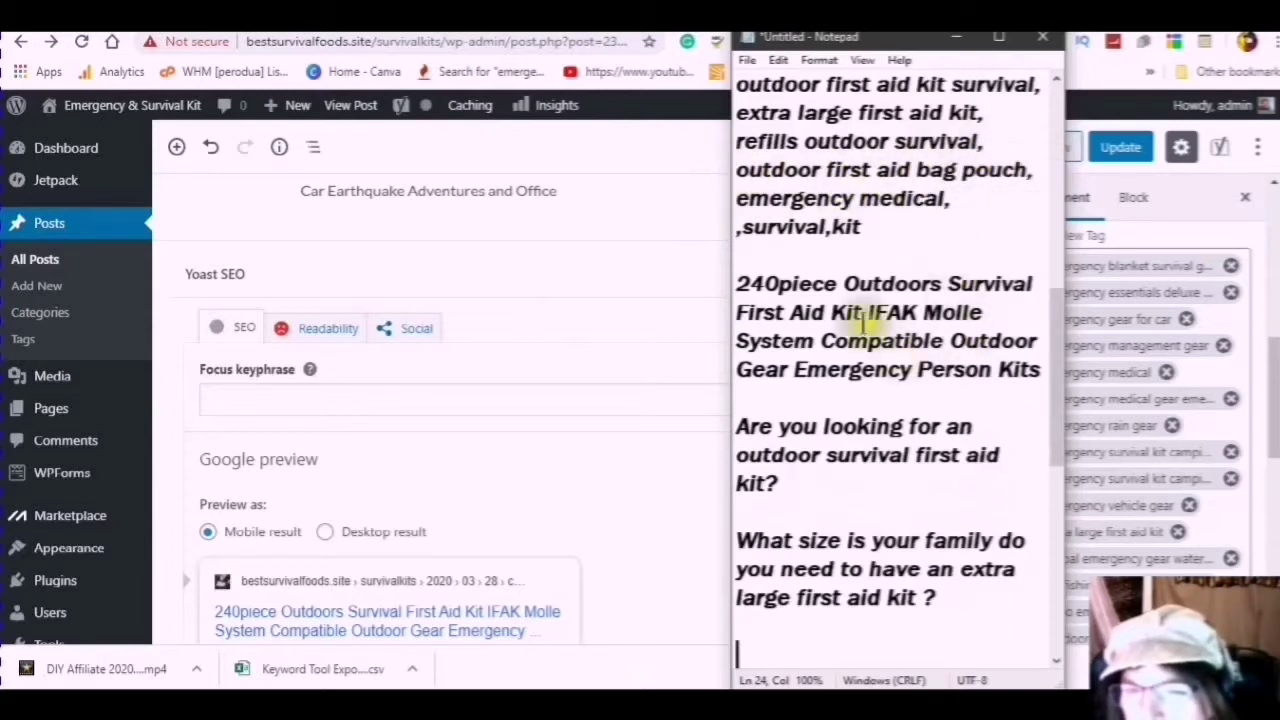
pyautogui.click(742, 628)
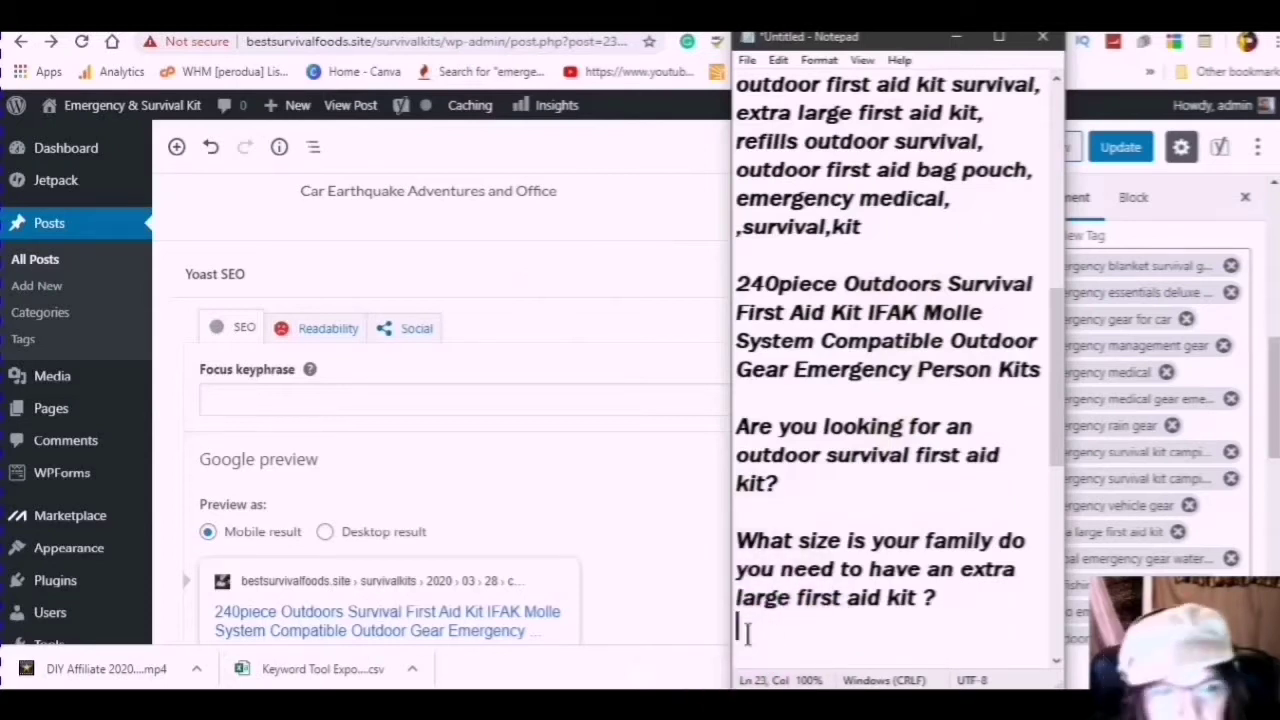
pyautogui.write('this')
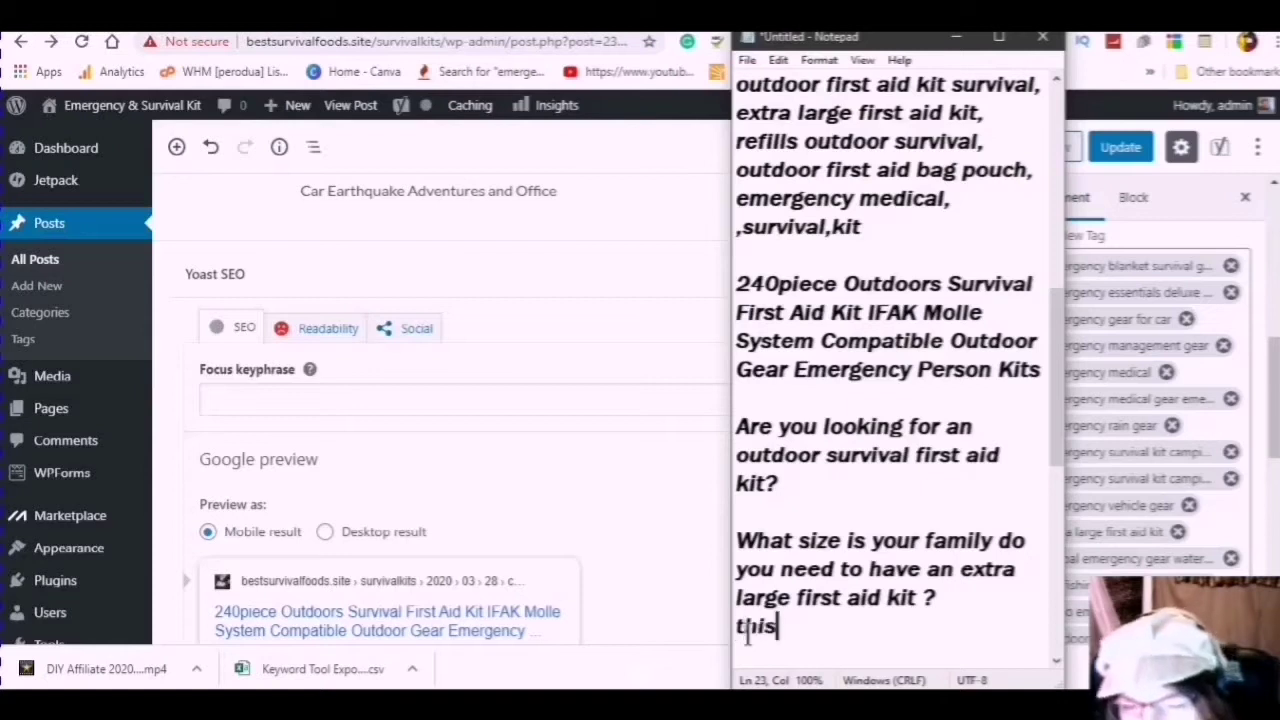
pyautogui.press('BackSpace')
pyautogui.press('BackSpace')
pyautogui.press('BackSpace')
pyautogui.press('BackSpace')
pyautogui.press('BackSpace')
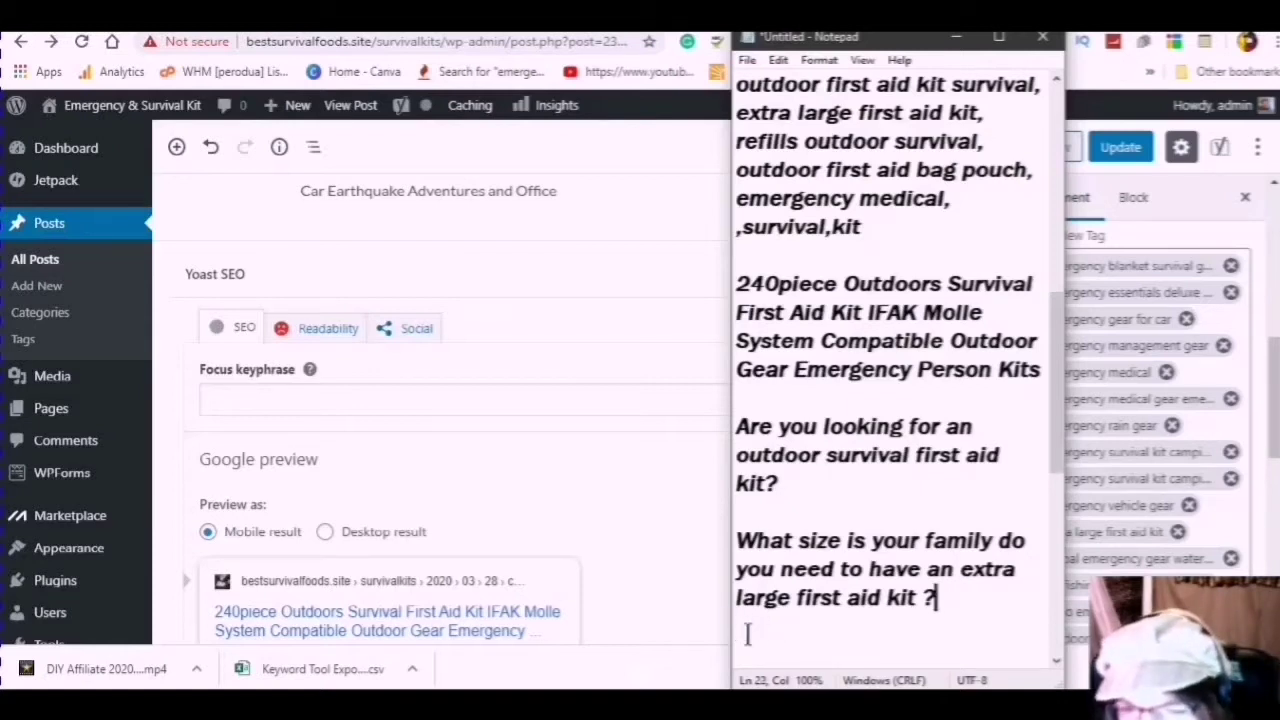
# Step: Start a new paragraph after a blank line in the Notepad draft with the words "this 240 piece outdoor"
pyautogui.press('Return')
pyautogui.press('Return')
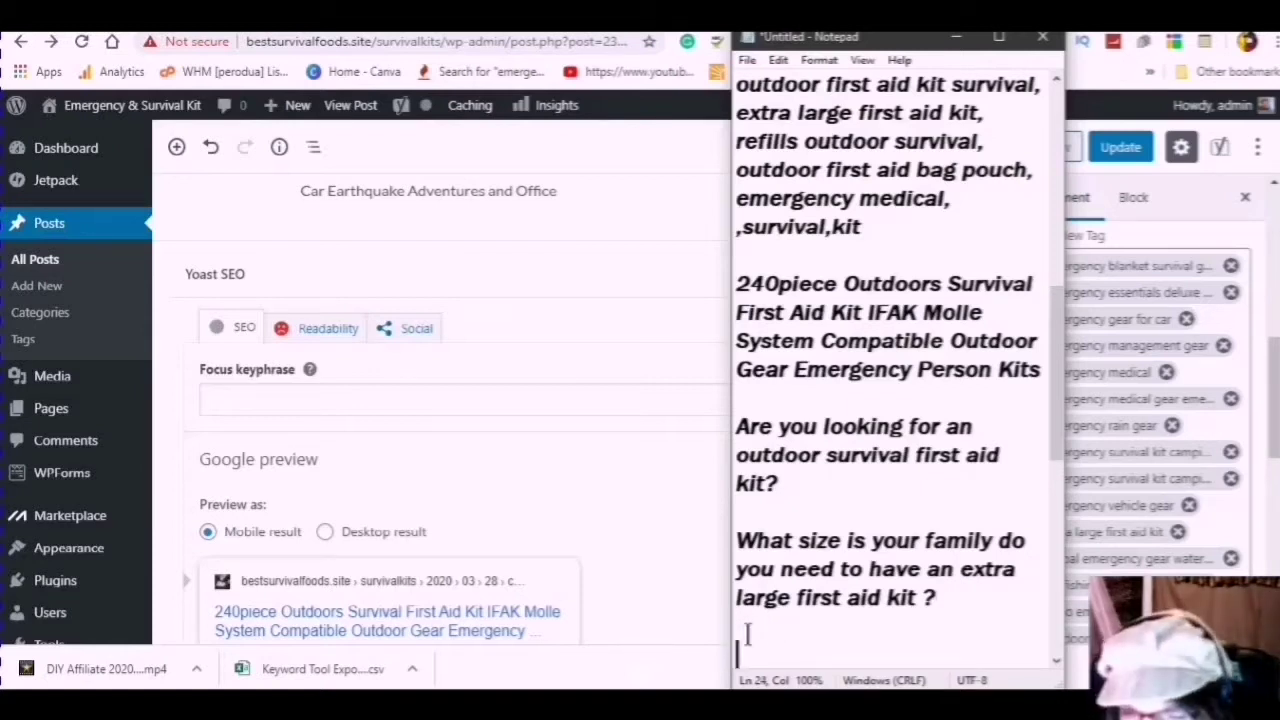
pyautogui.write('this ')
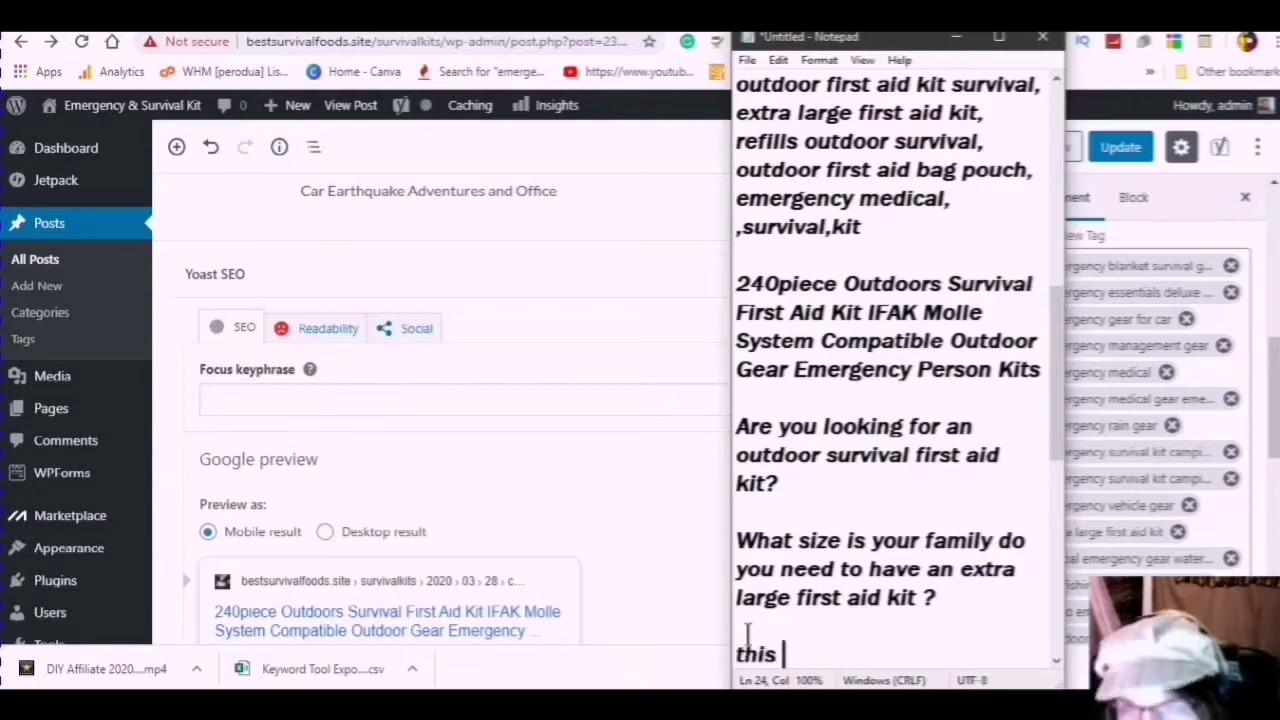
pyautogui.write('240 ')
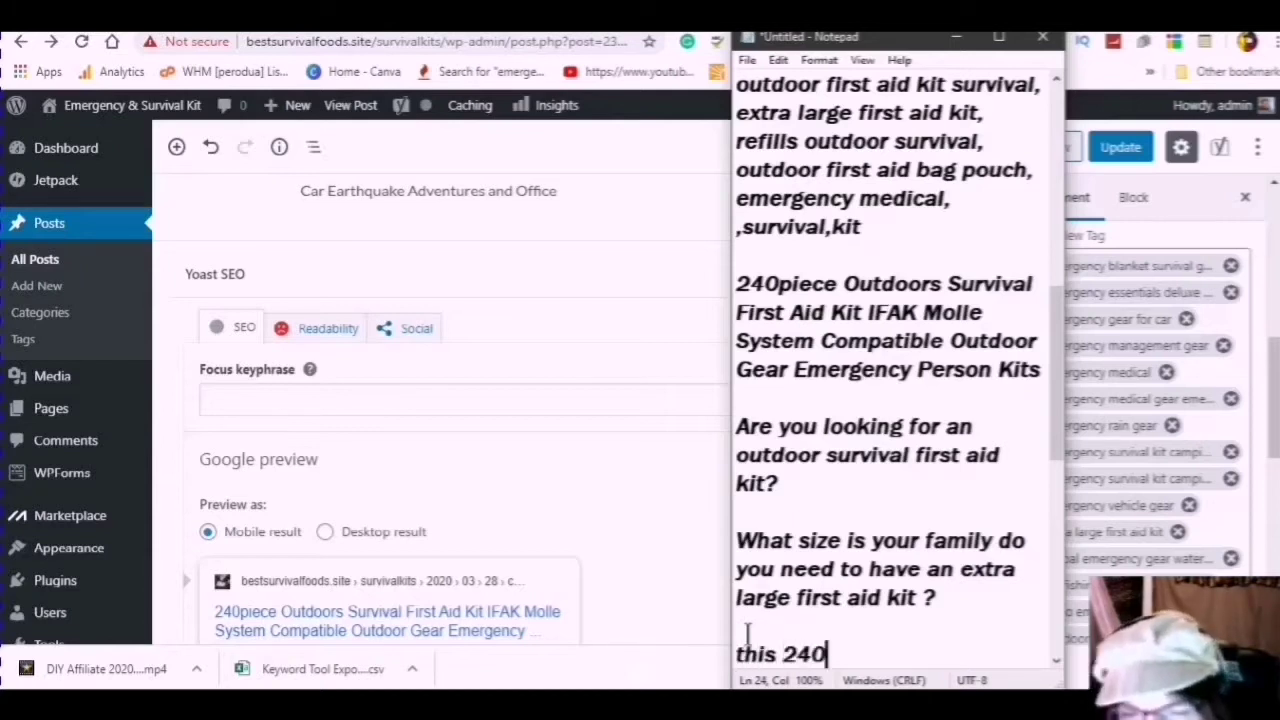
pyautogui.write('pice')
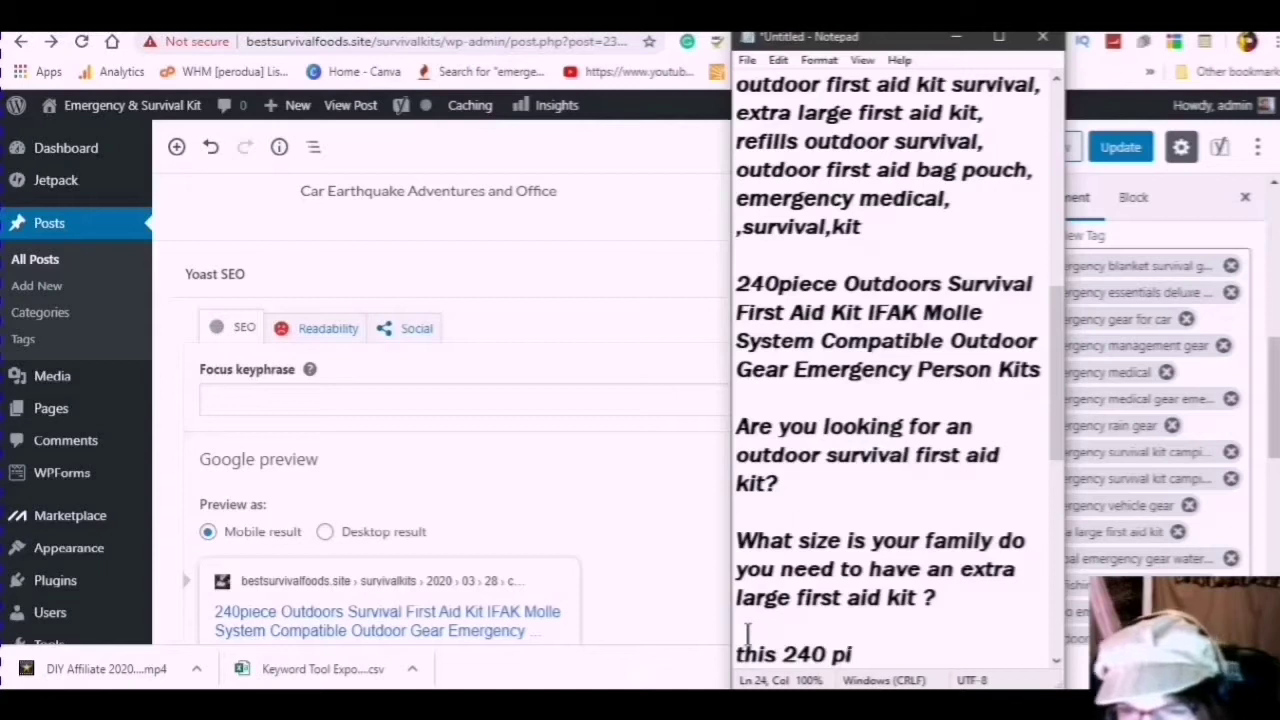
pyautogui.press('BackSpace')
pyautogui.press('BackSpace')
pyautogui.write('ecor')
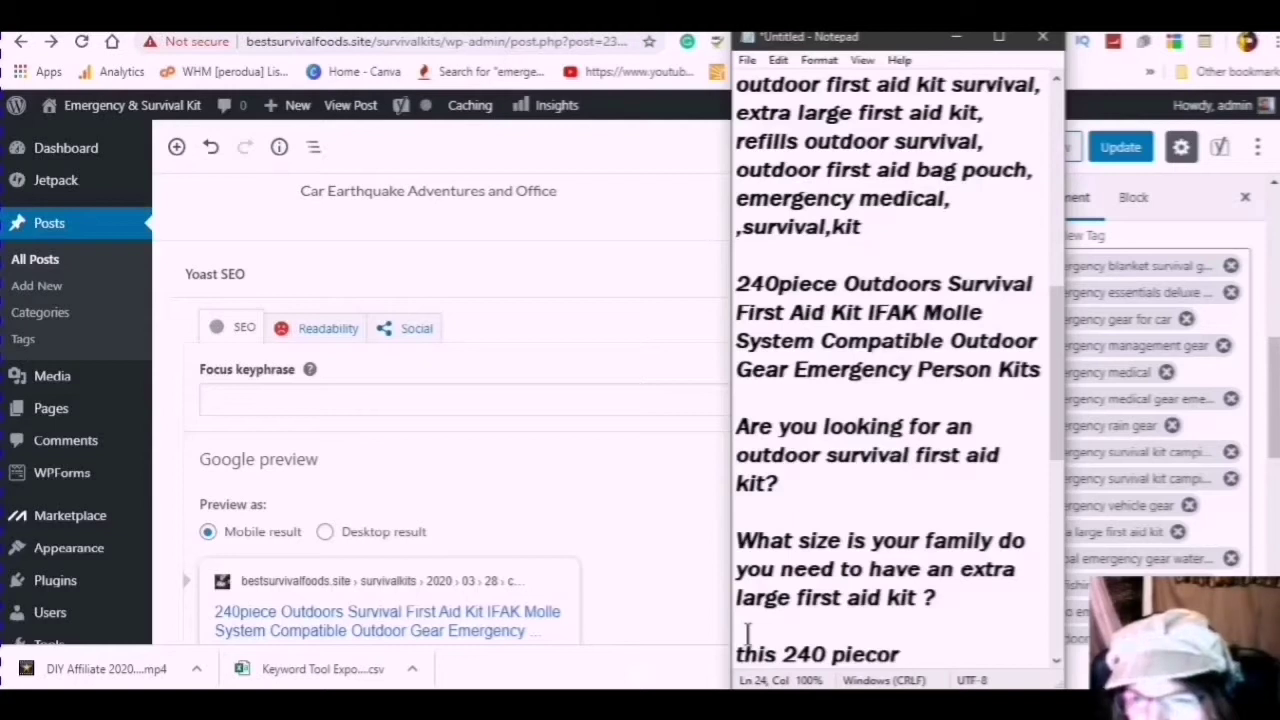
pyautogui.press('BackSpace')
pyautogui.press('BackSpace')
pyautogui.write('e ')
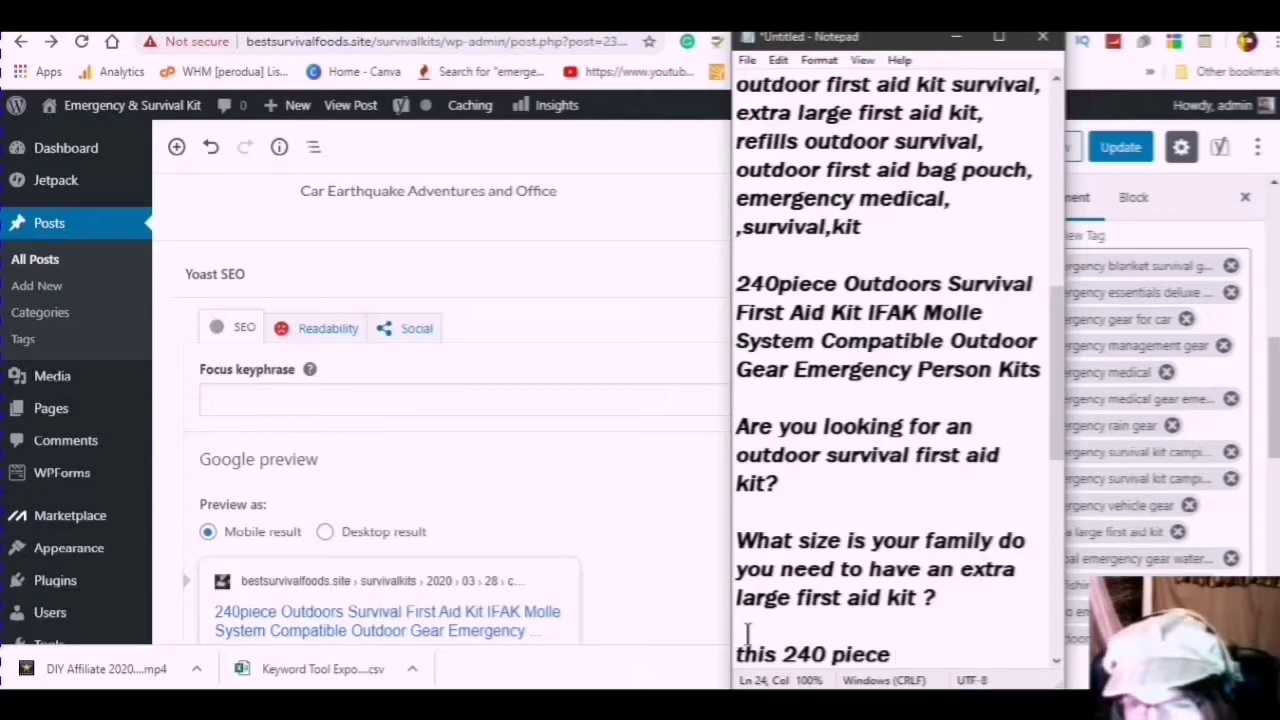
pyautogui.write('o')
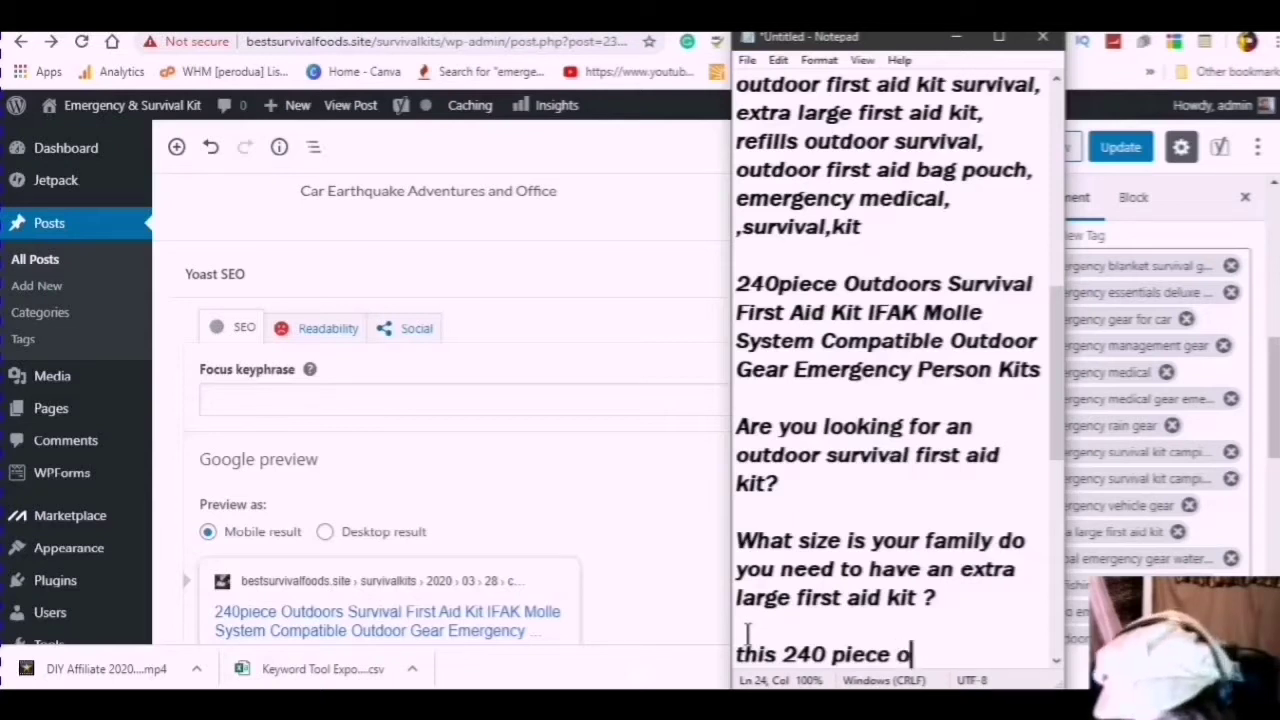
pyautogui.write('utdoor ')
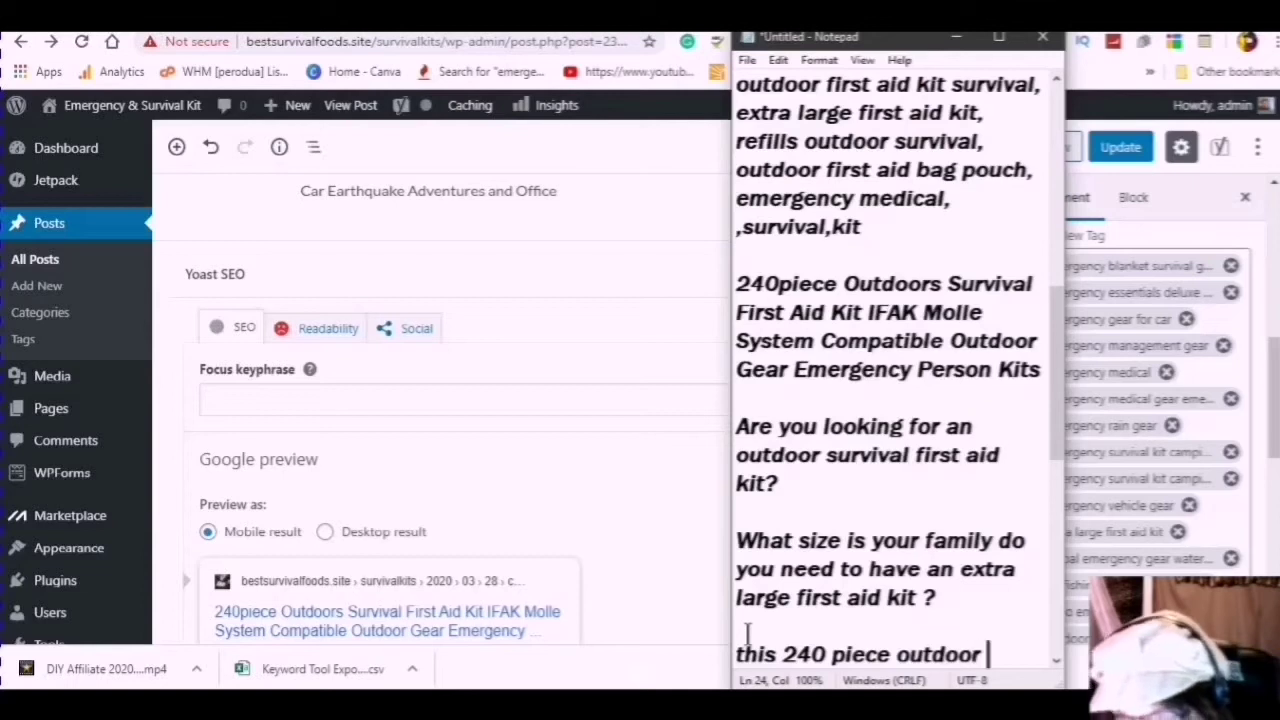
# Step: Continue the sentence about the 240 piece product with "first aid bag pouch is"
pyautogui.write('first aid kit')
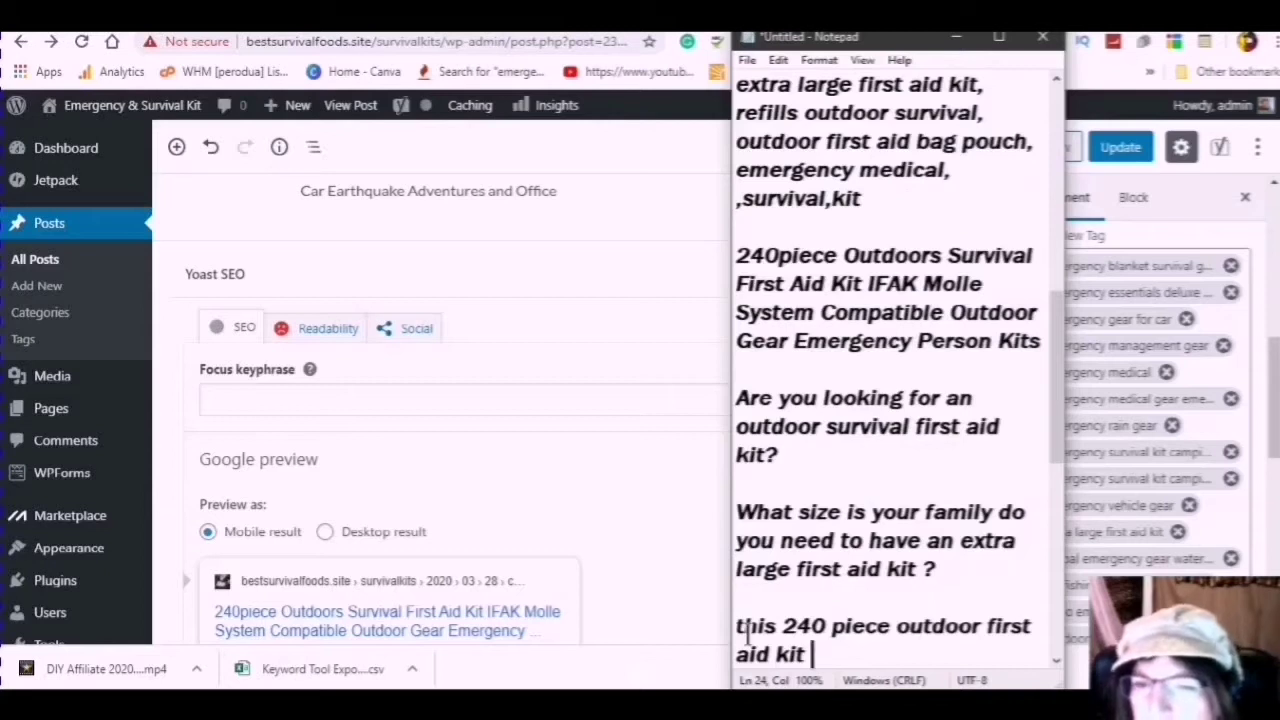
pyautogui.press('BackSpace')
pyautogui.press('BackSpace')
pyautogui.press('BackSpace')
pyautogui.press('BackSpace')
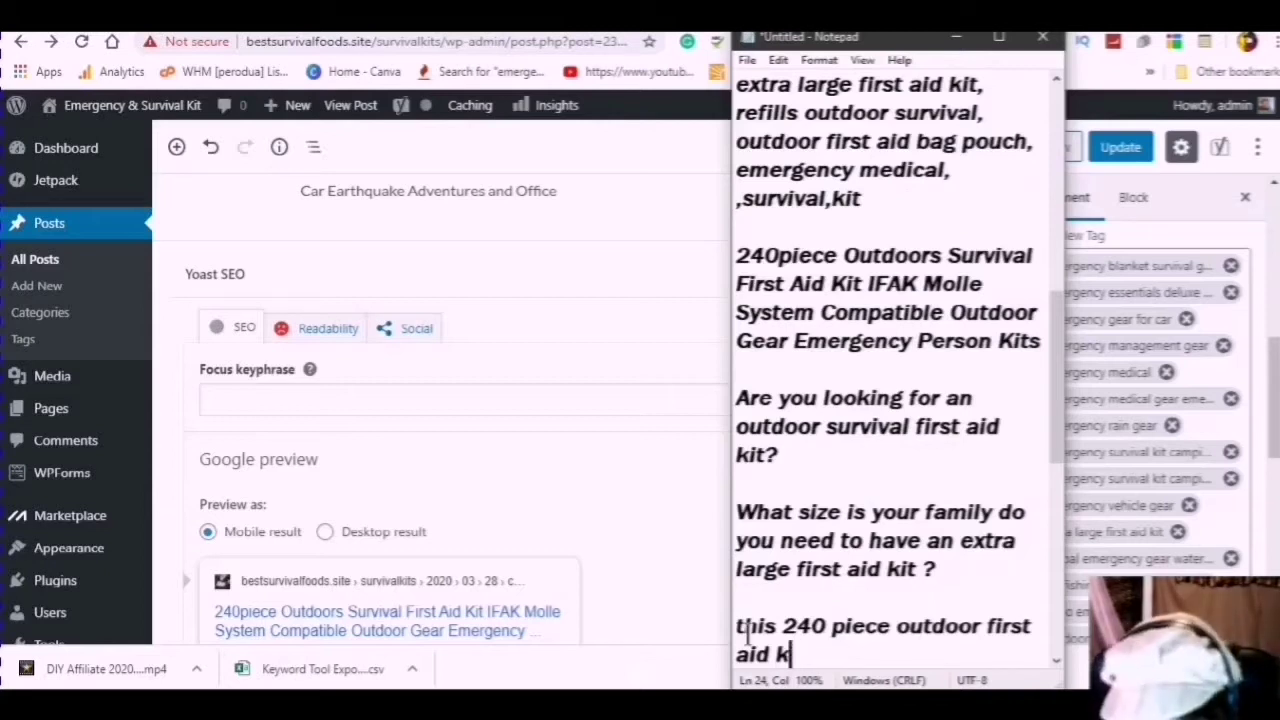
pyautogui.write('bag ')
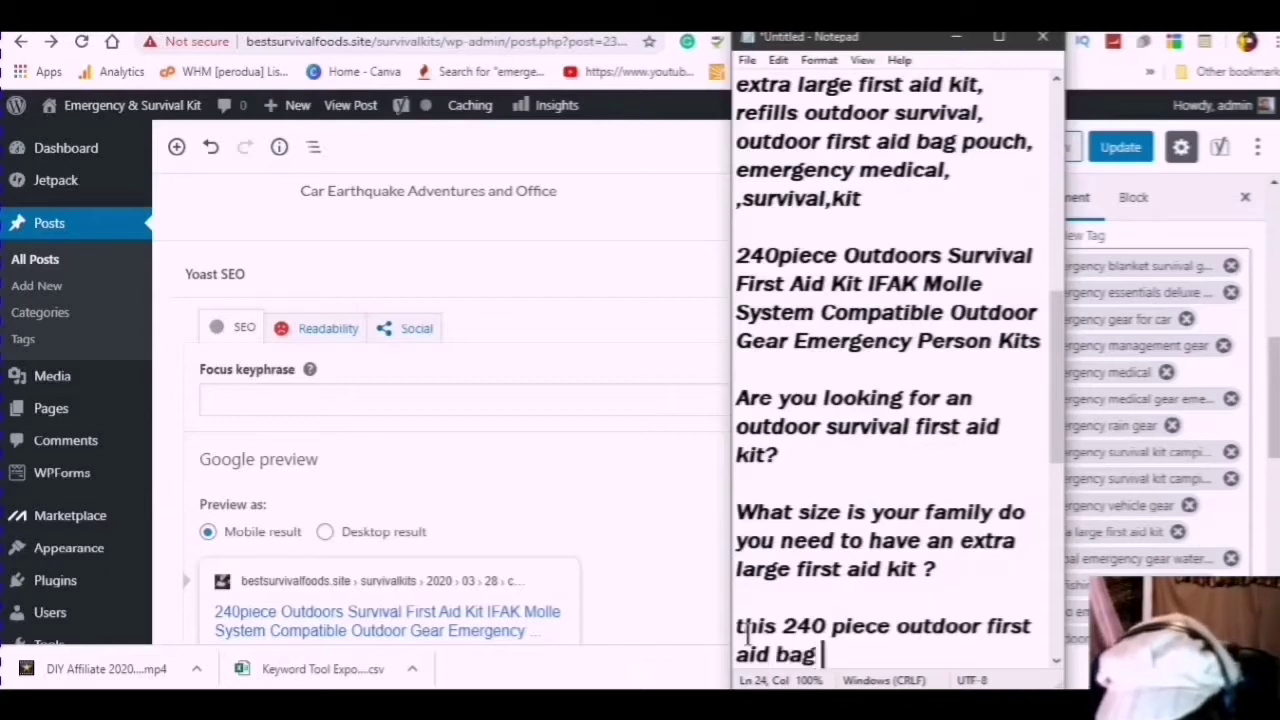
pyautogui.write('pouch is ')
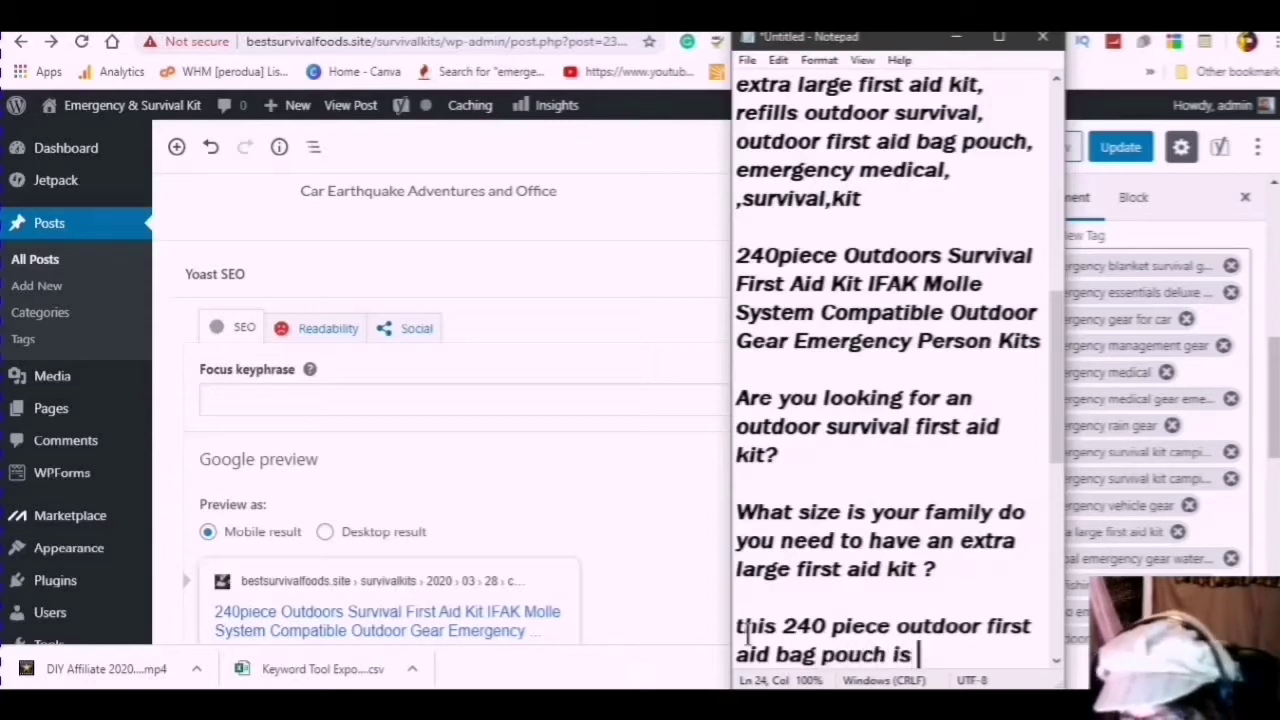
# Step: Complete the bag pouch sentence with "perfect to fit into any small space." and leave a blank line below it
pyautogui.write('pwe')
pyautogui.press('BackSpace')
pyautogui.press('BackSpace')
pyautogui.press('BackSpace')
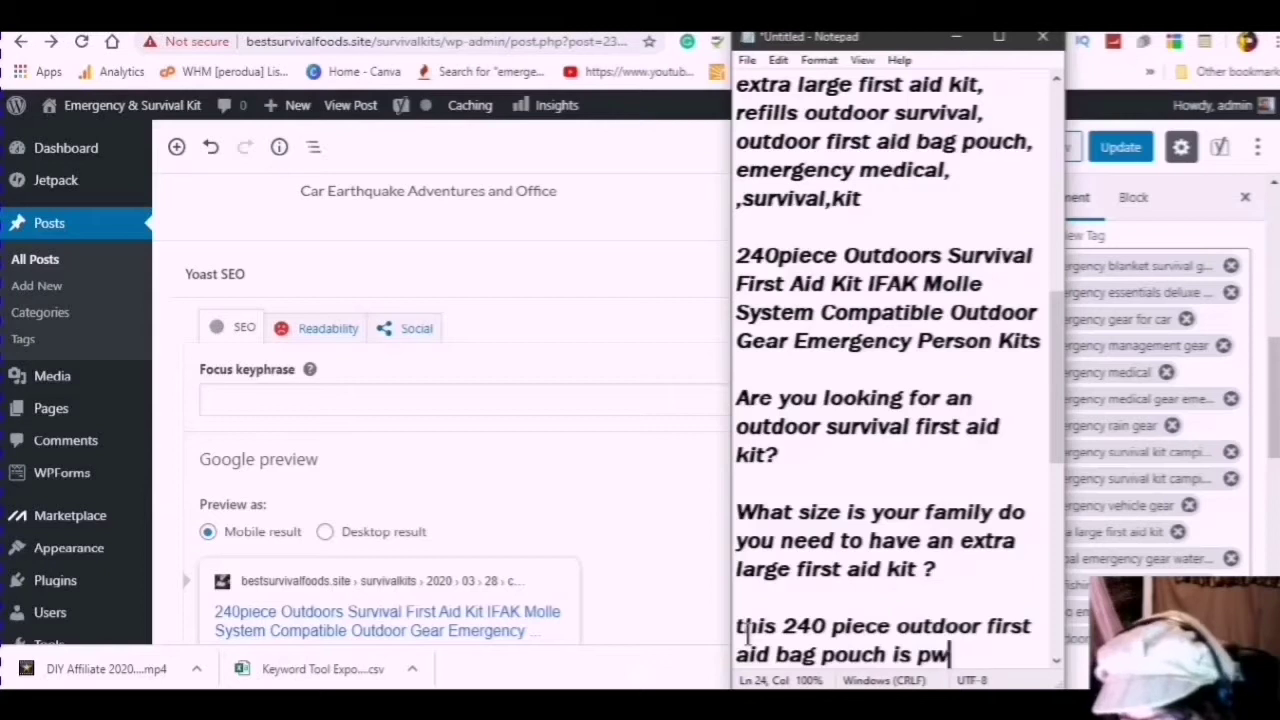
pyautogui.write('perfext')
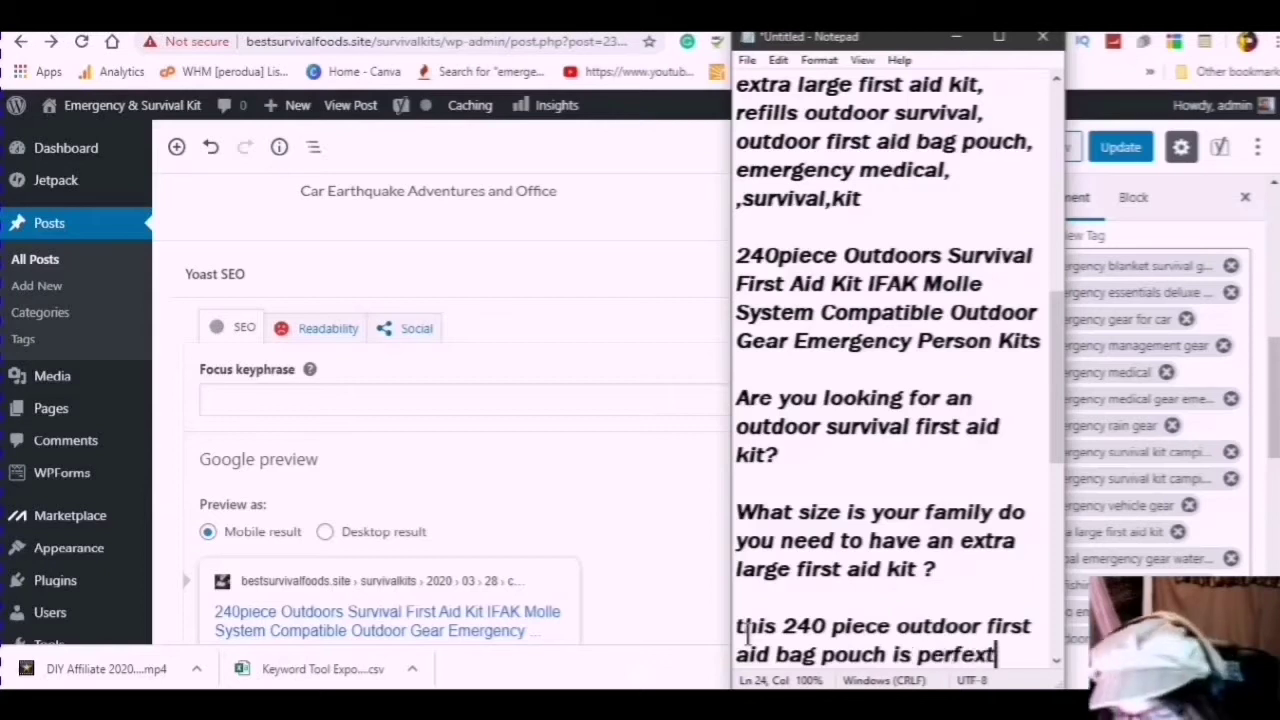
pyautogui.press('BackSpace')
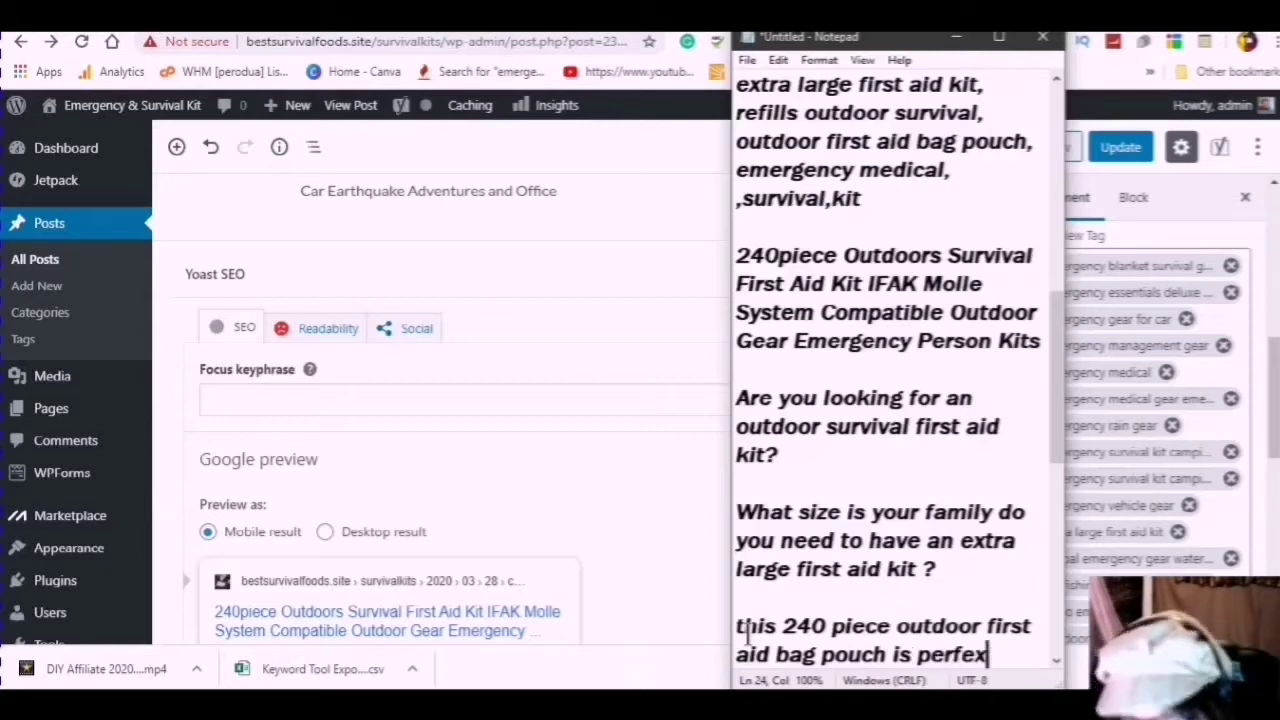
pyautogui.press('BackSpace')
pyautogui.press('BackSpace')
pyautogui.write('ec')
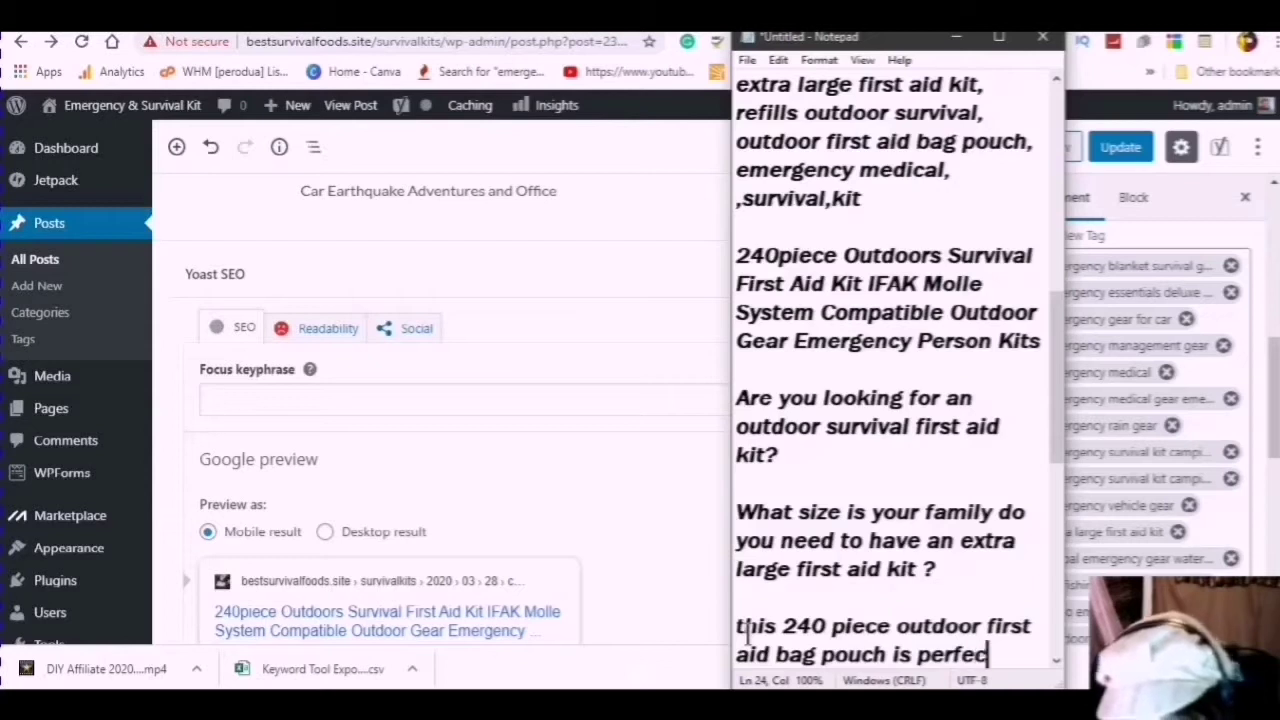
pyautogui.write('t to fint')
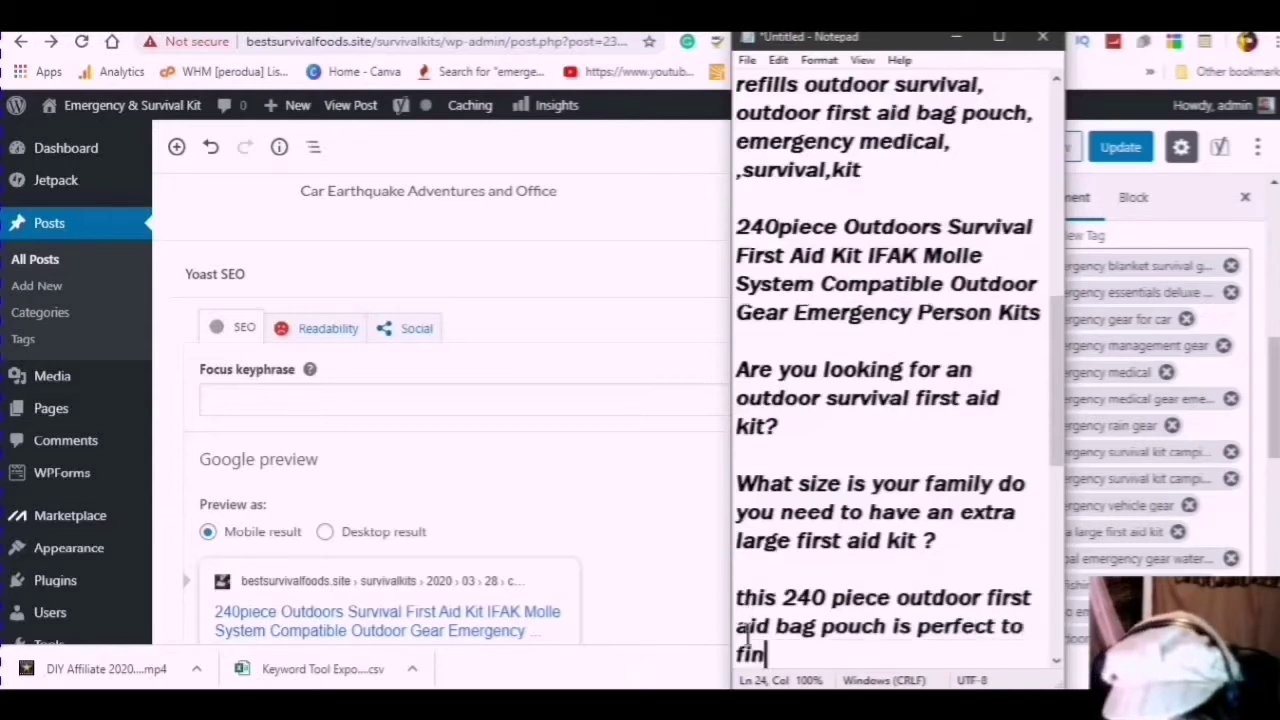
pyautogui.press('BackSpace')
pyautogui.press('BackSpace')
pyautogui.press('BackSpace')
pyautogui.press('BackSpace')
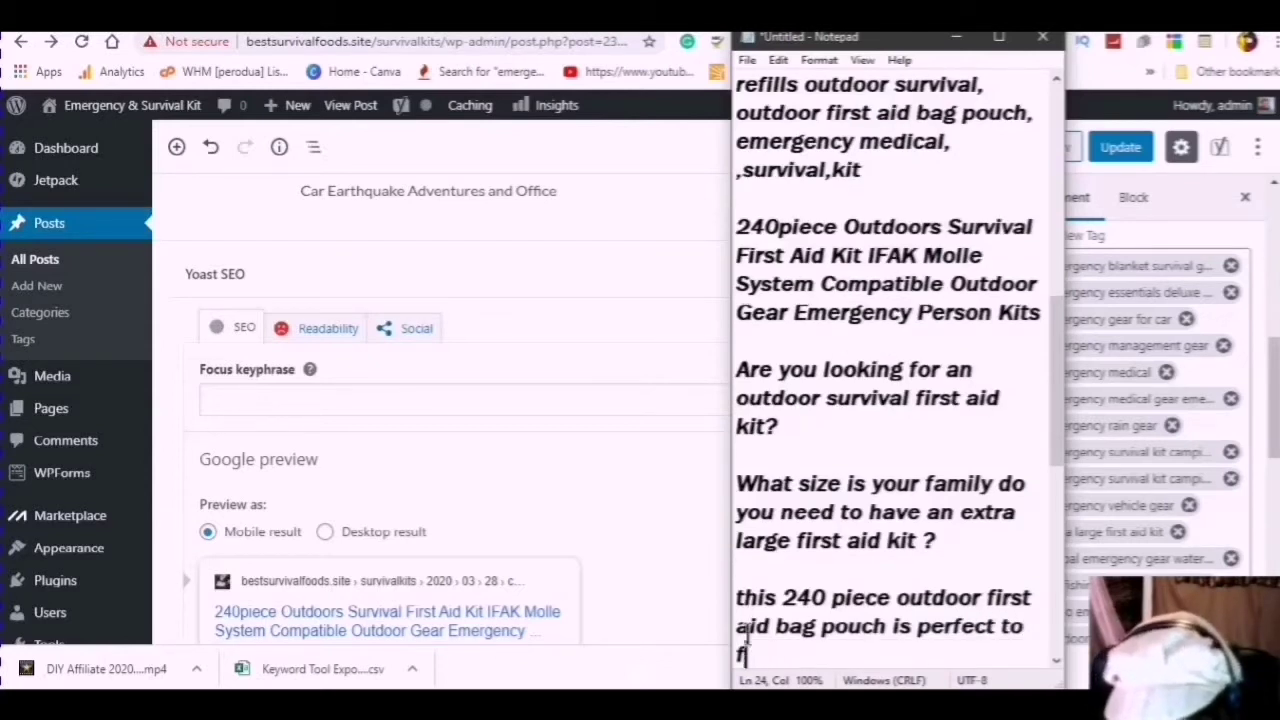
pyautogui.write('it into ')
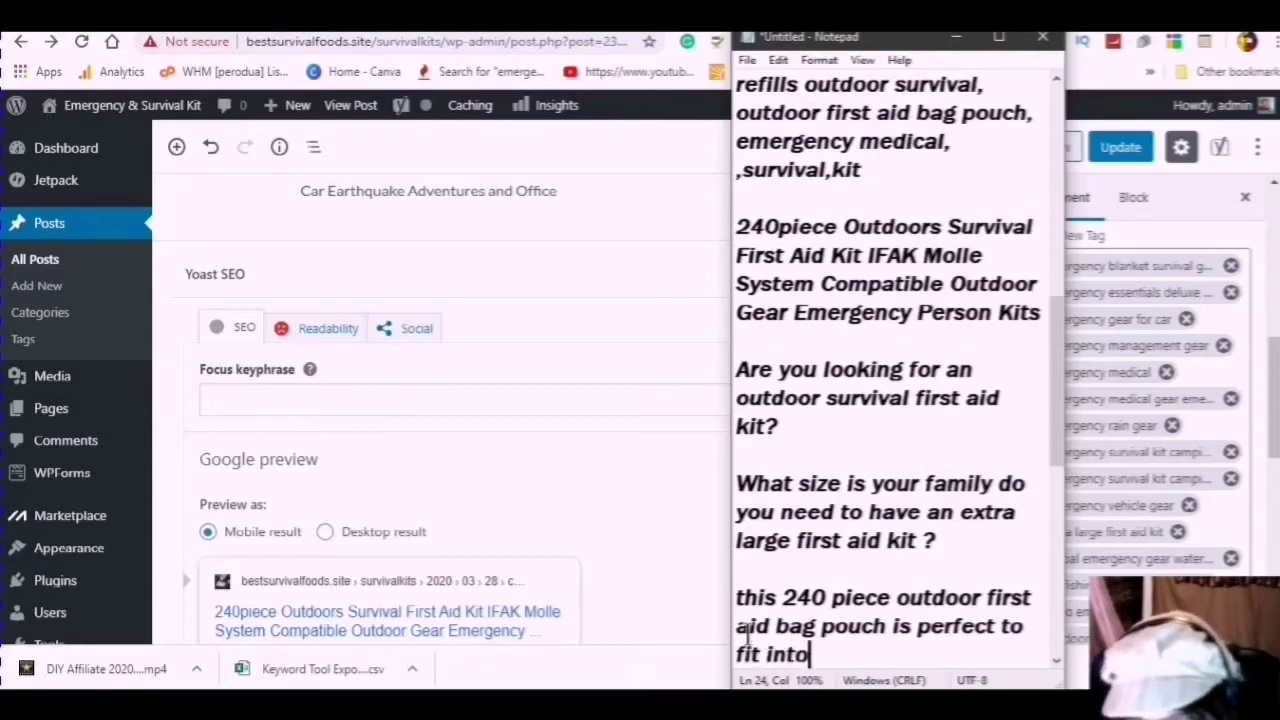
pyautogui.write('any sma')
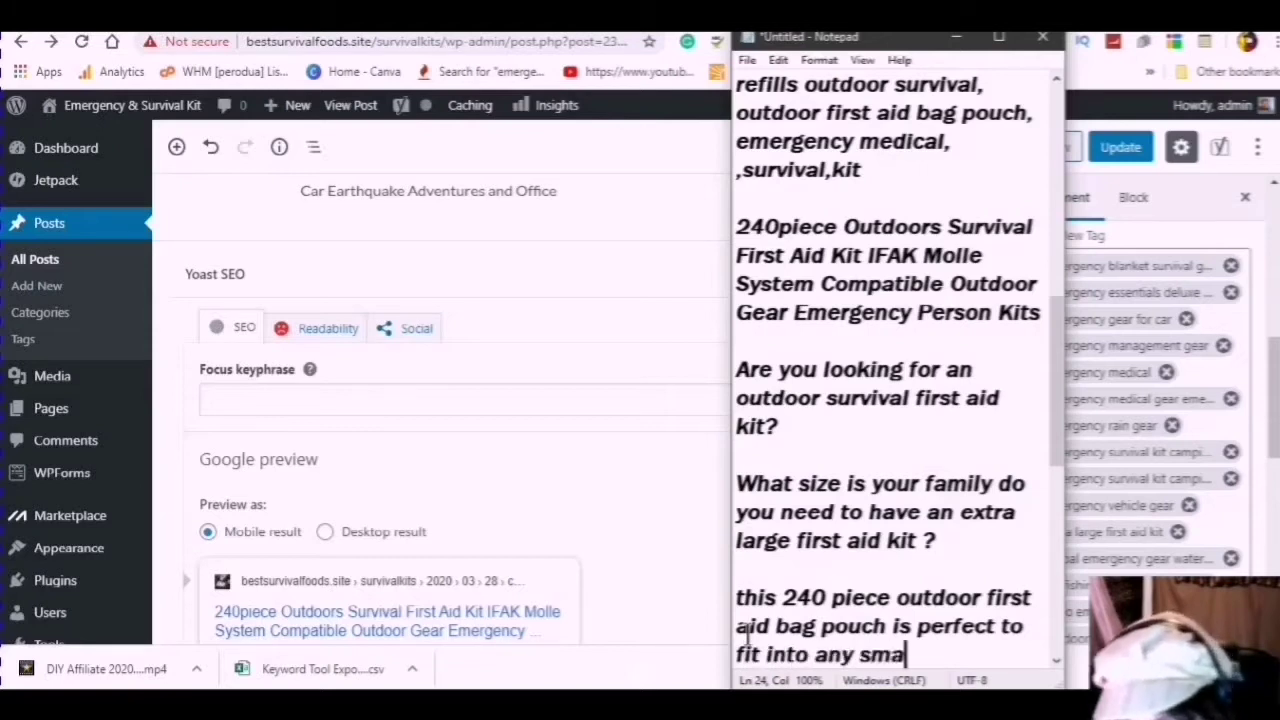
pyautogui.write('ll space')
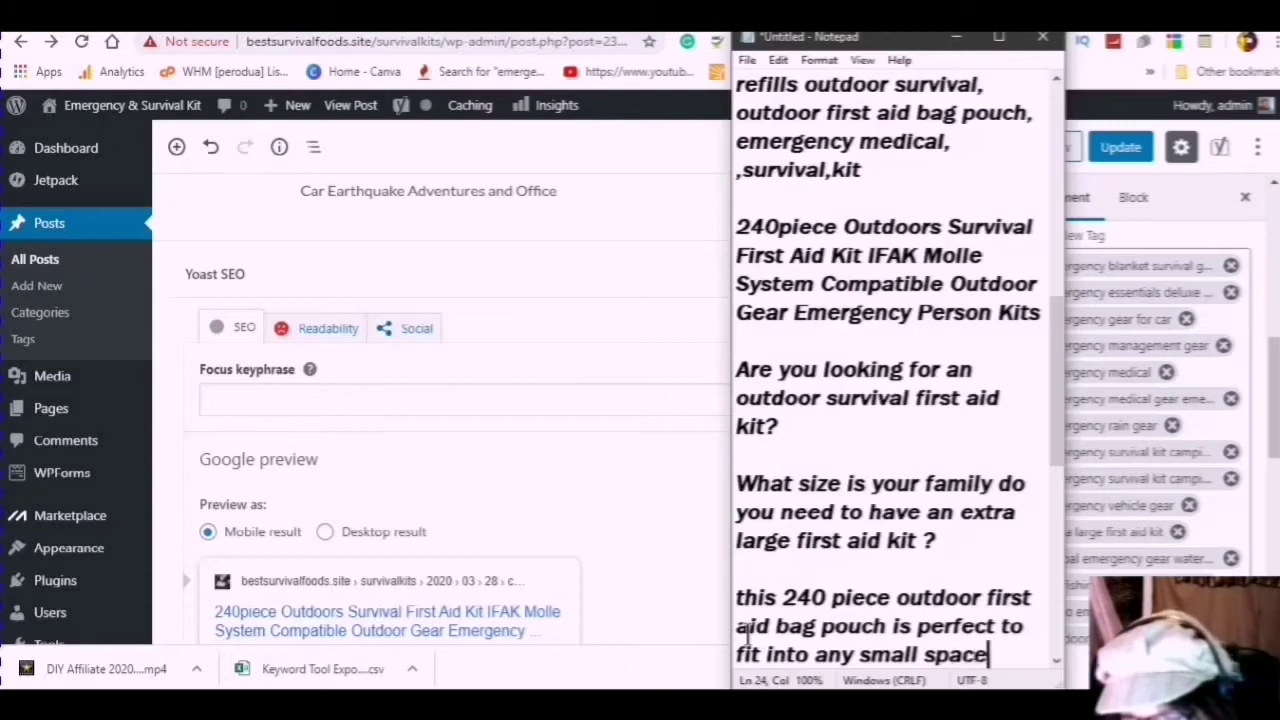
pyautogui.write('.')
pyautogui.press('Return')
pyautogui.press('Return')
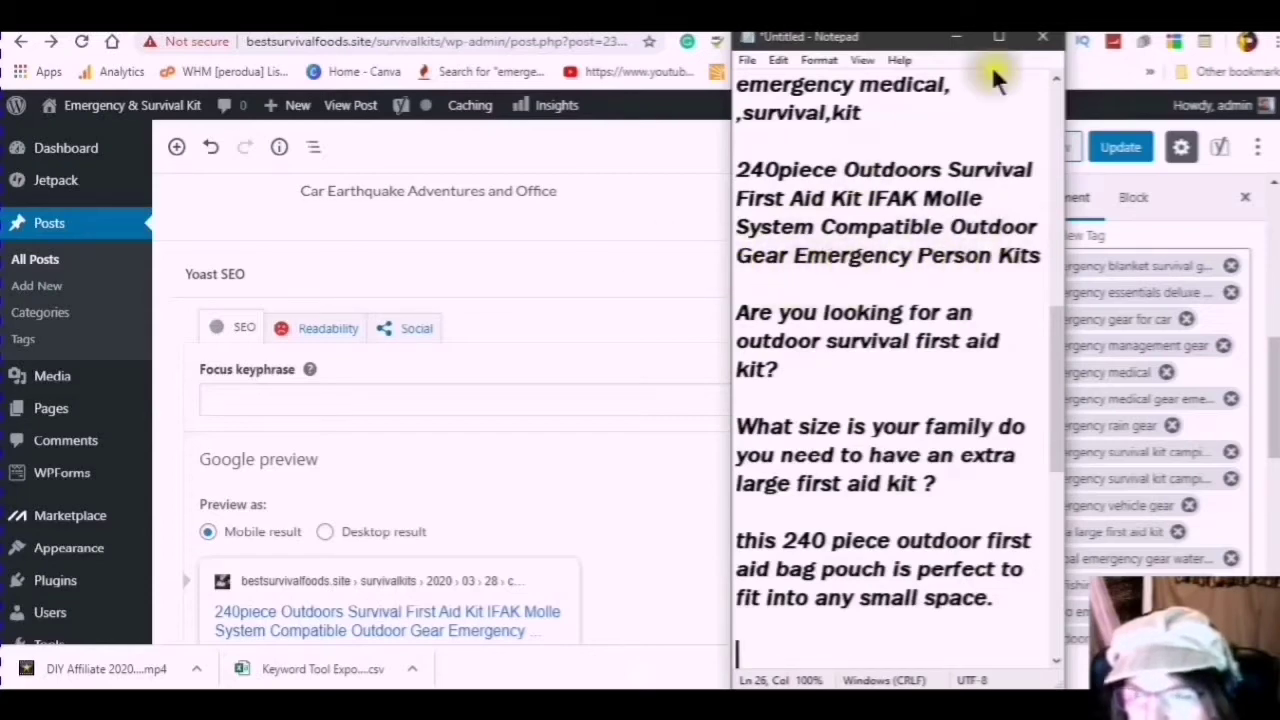
# Step: Move the Notepad window clear of the post's tag list and keep the draft in front of the browser
pyautogui.moveTo(907, 38); pyautogui.dragTo(769, 40)
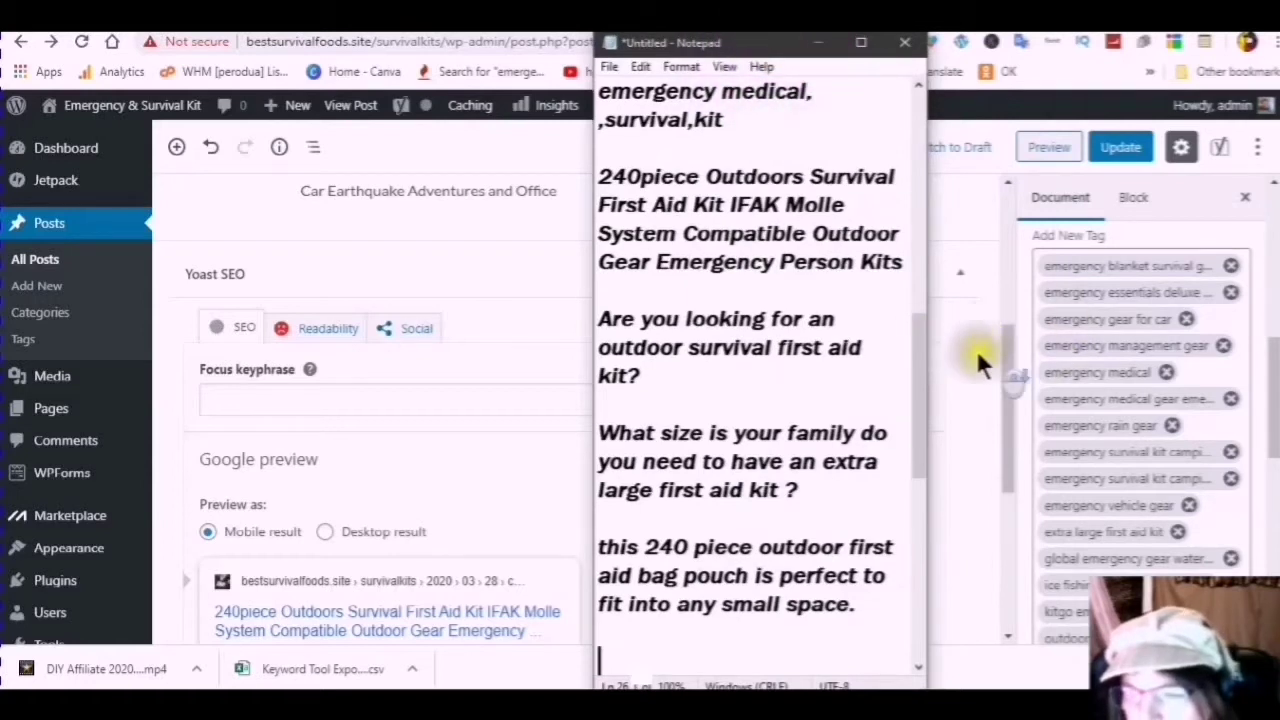
pyautogui.scroll(-1, 390, 420)
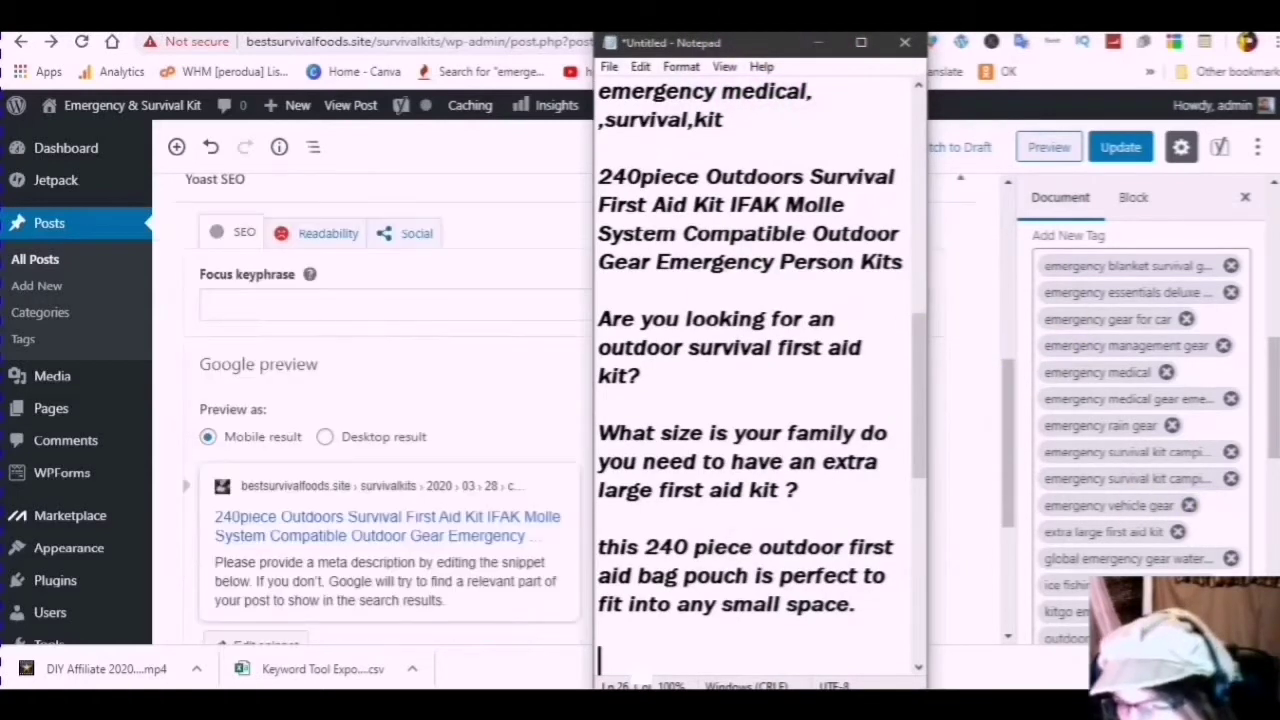
pyautogui.hotkey('alt', 'Tab')
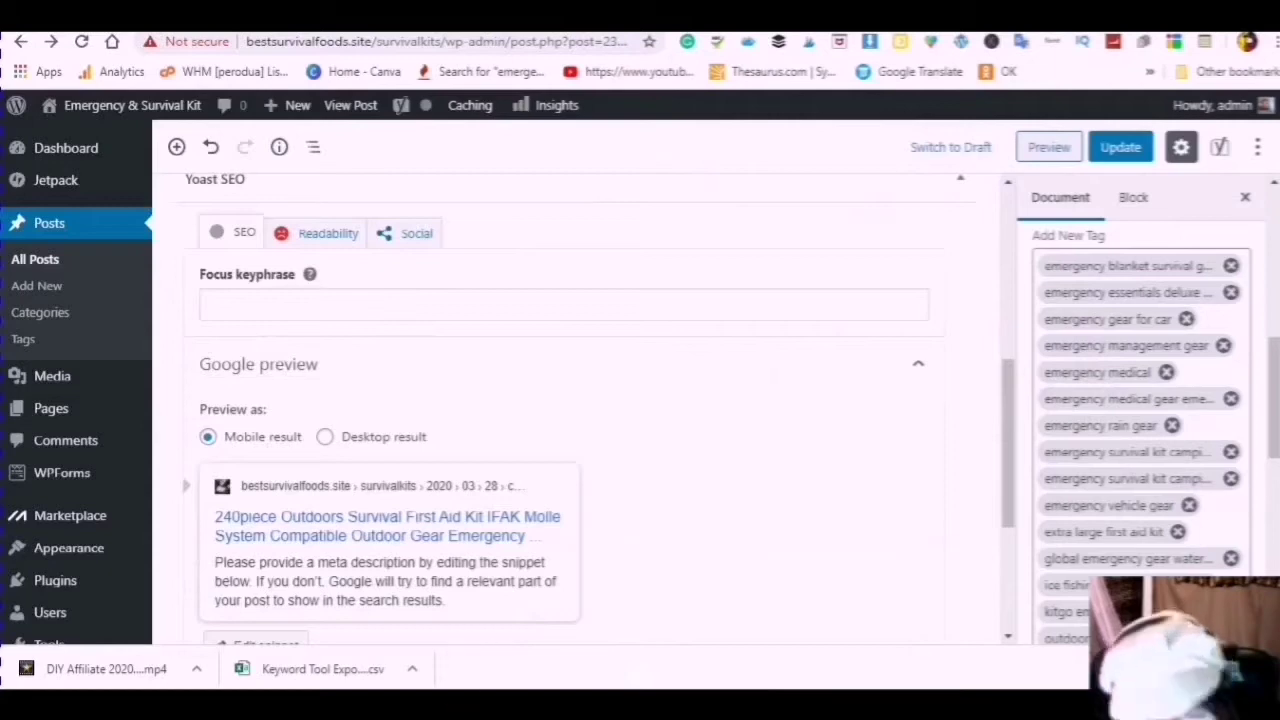
pyautogui.moveTo(134, 575)
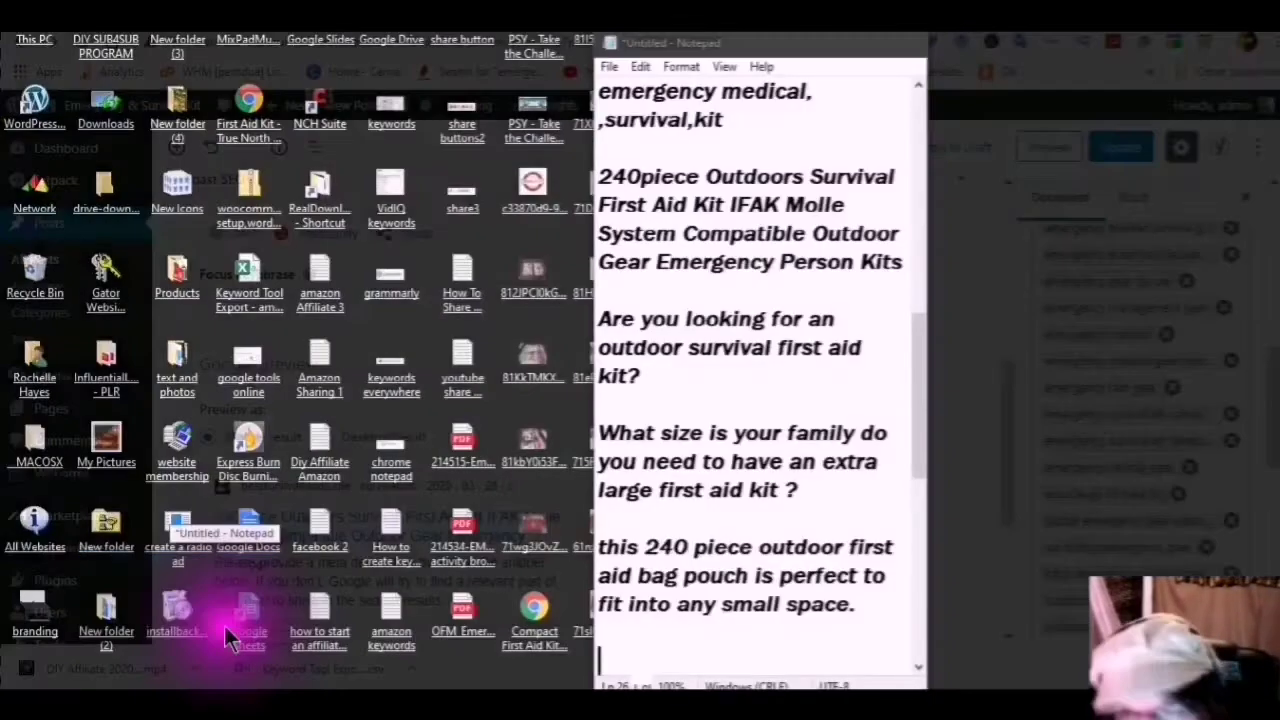
pyautogui.click(224, 626)
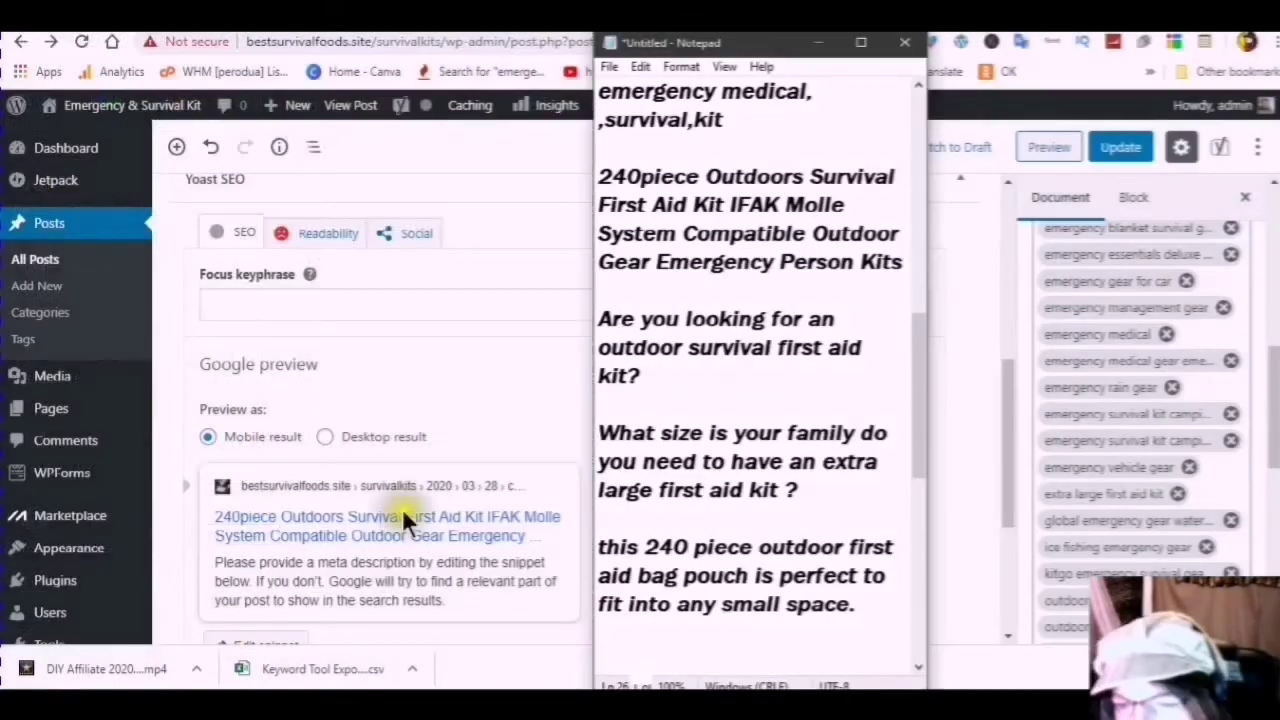
# Step: Add a paragraph reading "In the case of a global emergency water and emergency vehicle gear may not be available"
pyautogui.scroll(-2, 805, 470)
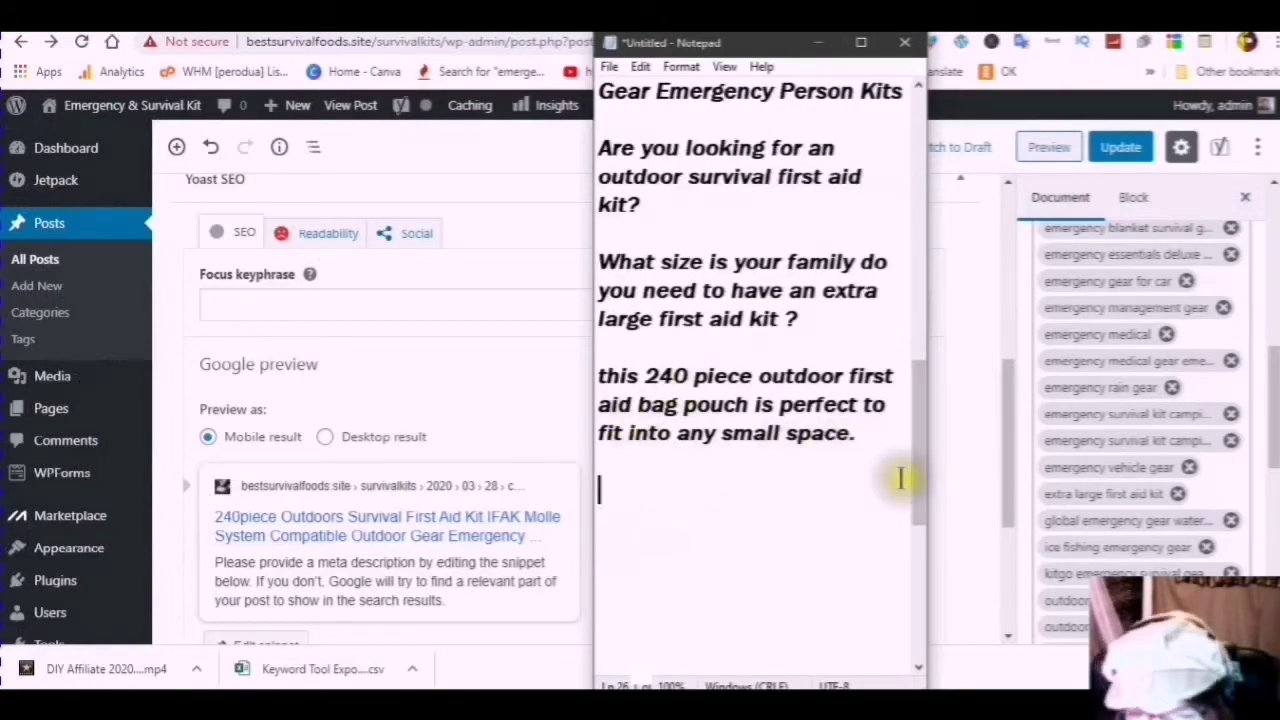
pyautogui.write('In the')
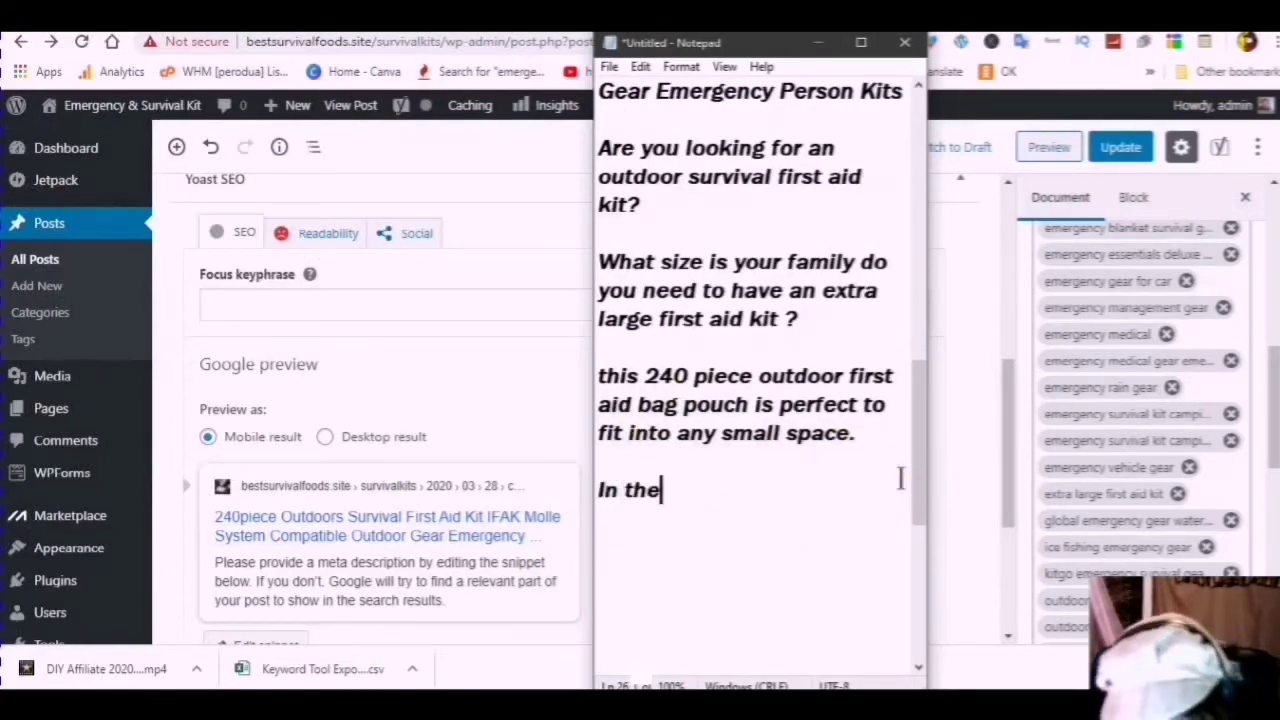
pyautogui.write(' case of a ')
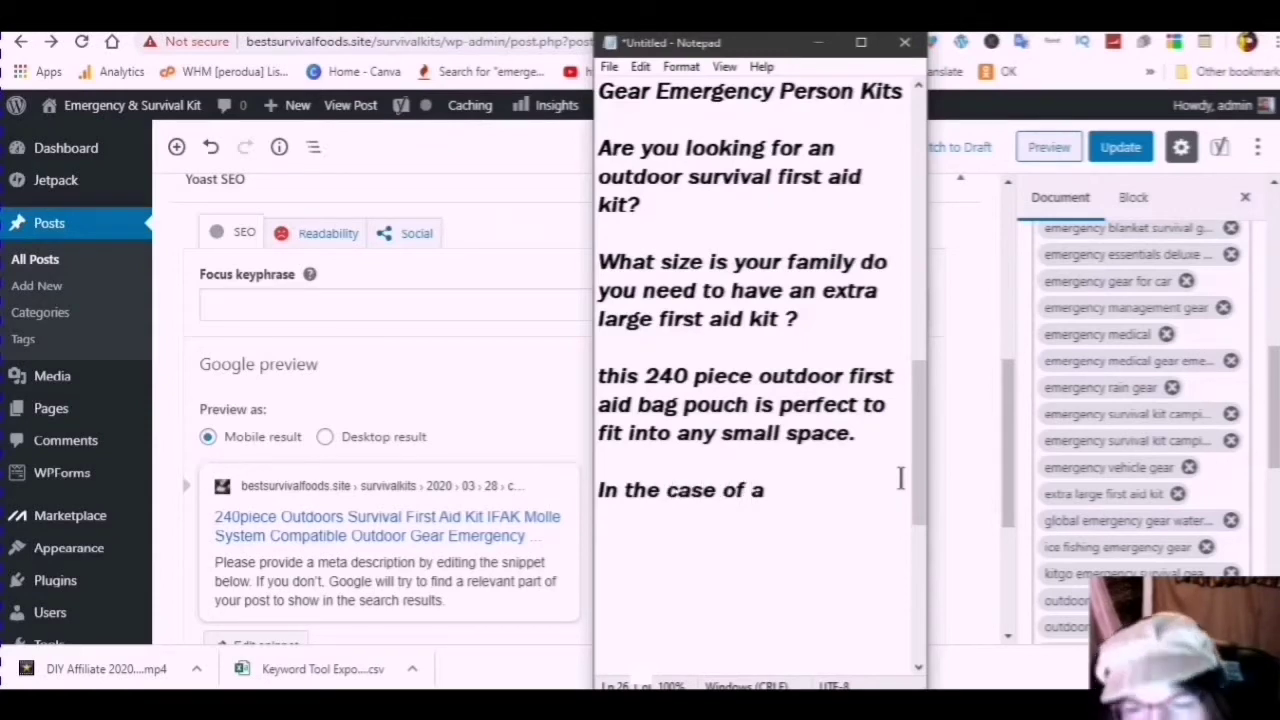
pyautogui.write('global emer')
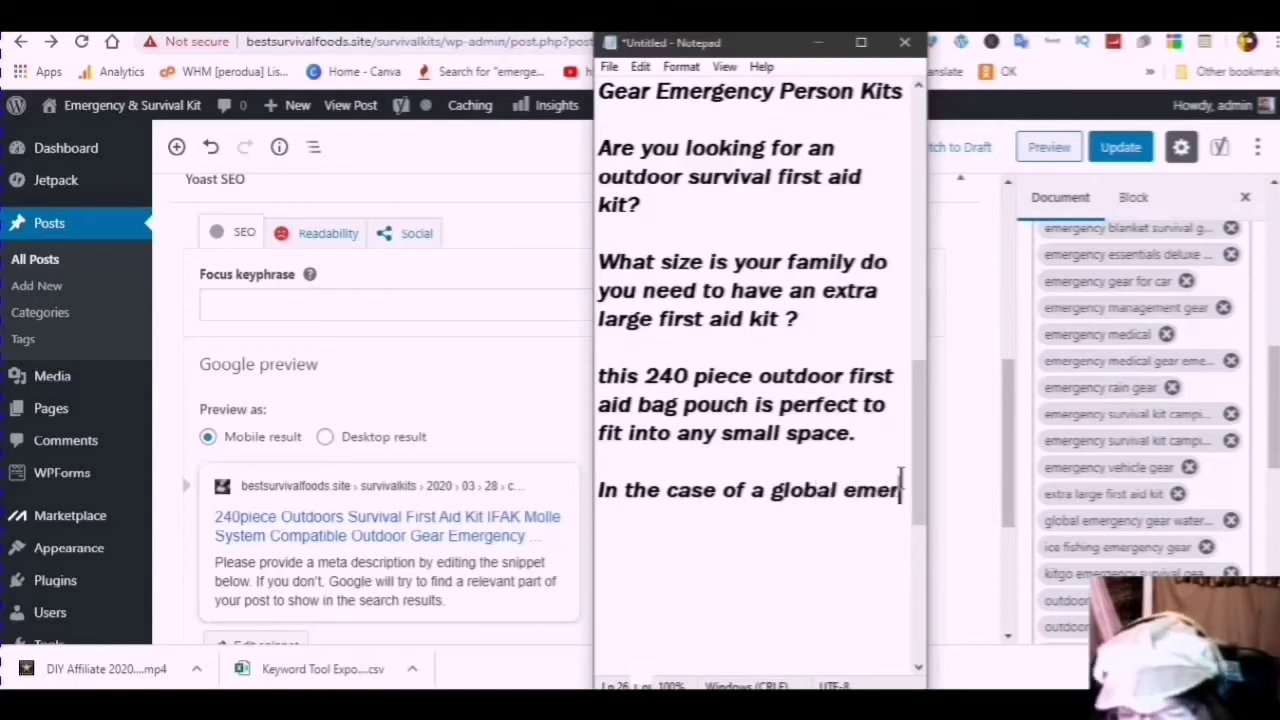
pyautogui.write('g')
pyautogui.press('BackSpace')
pyautogui.write('gency')
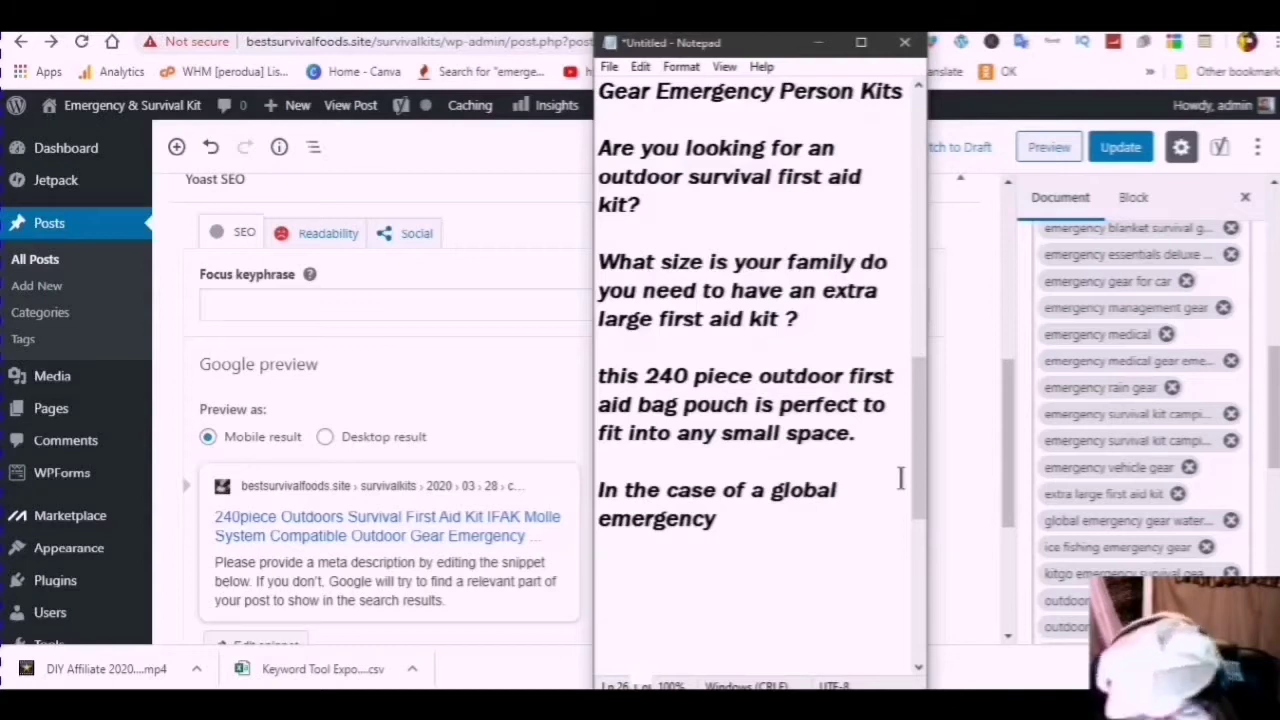
pyautogui.write('water and first')
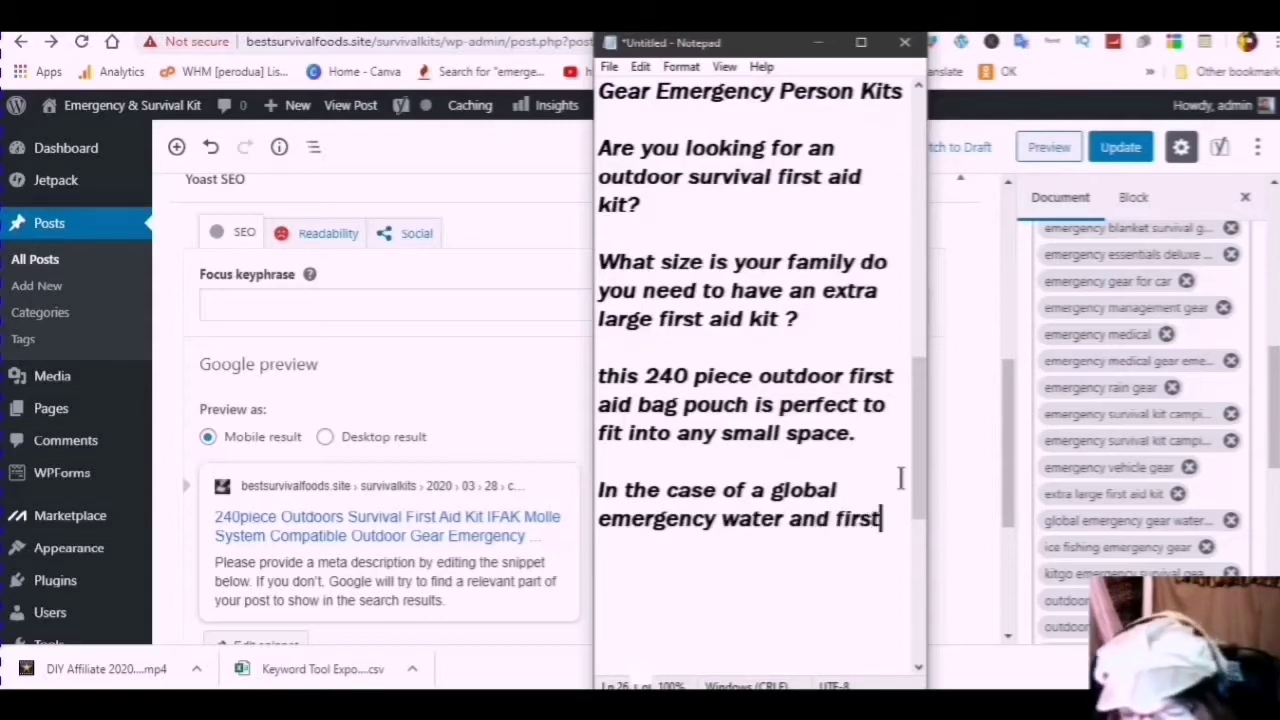
pyautogui.write('d')
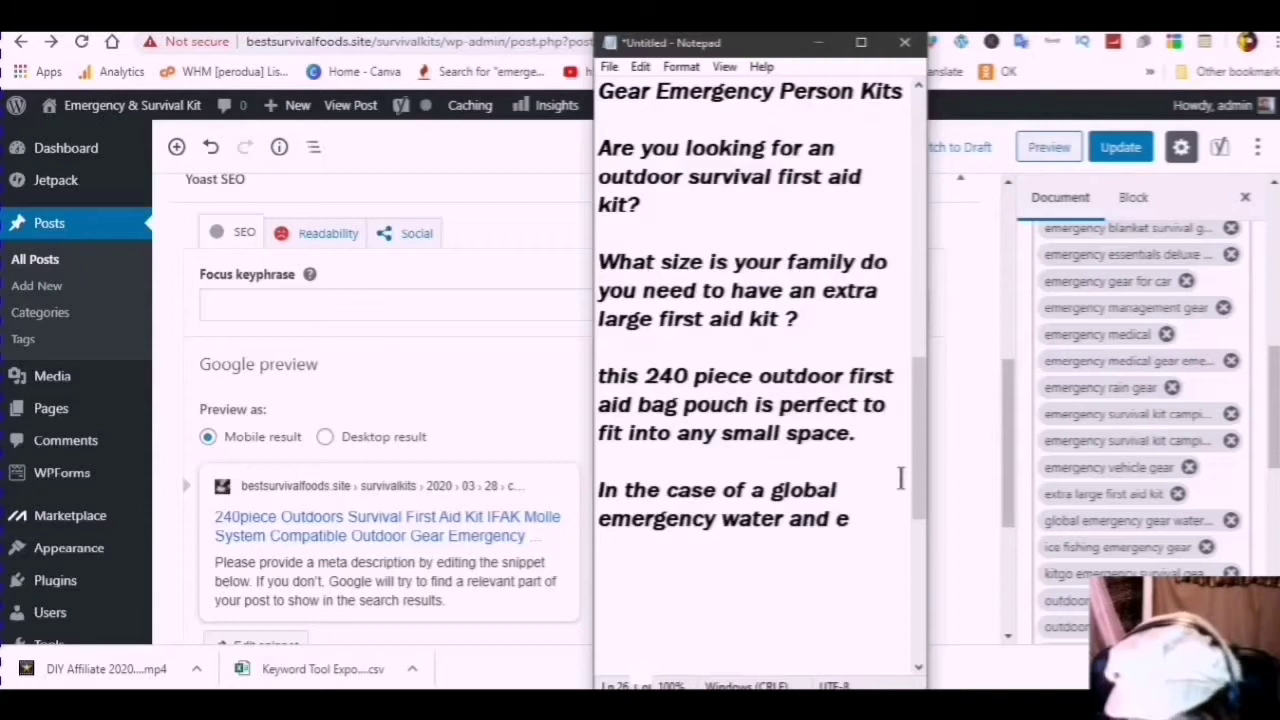
pyautogui.write('gency vehicle gear may not be available')
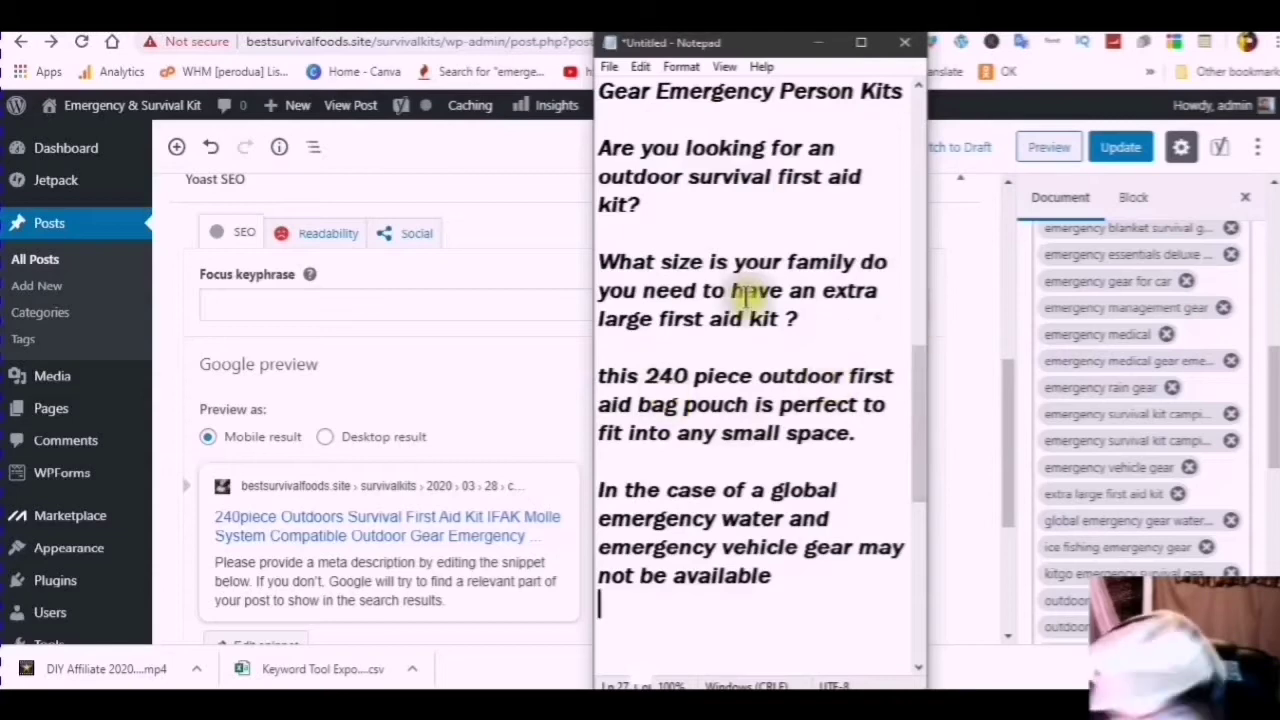
# Step: Copy the drafted description in Notepad, from the 240piece product title through the global emergency paragraph
pyautogui.scroll(1, 712, 316)
pyautogui.scroll(-1, 712, 316)
pyautogui.scroll(-1, 712, 316)
pyautogui.scroll(1, 710, 316)
pyautogui.scroll(1, 692, 340)
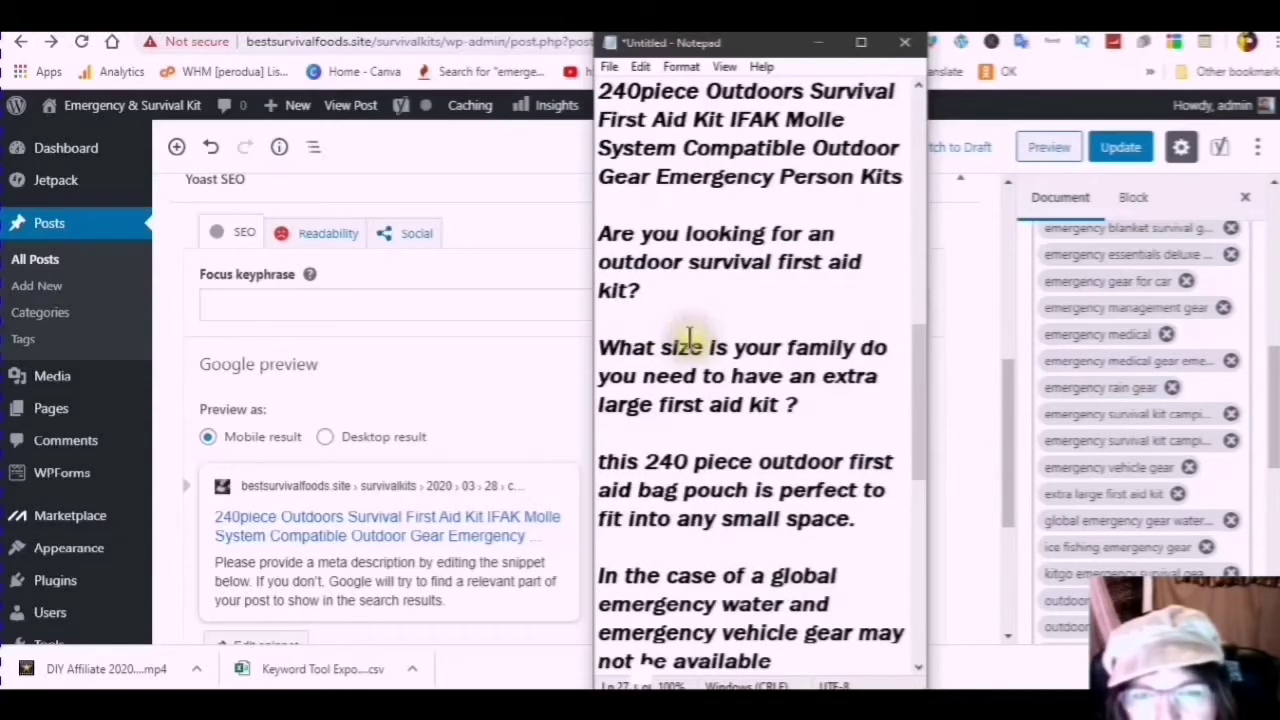
pyautogui.moveTo(604, 95); pyautogui.dragTo(600, 235)
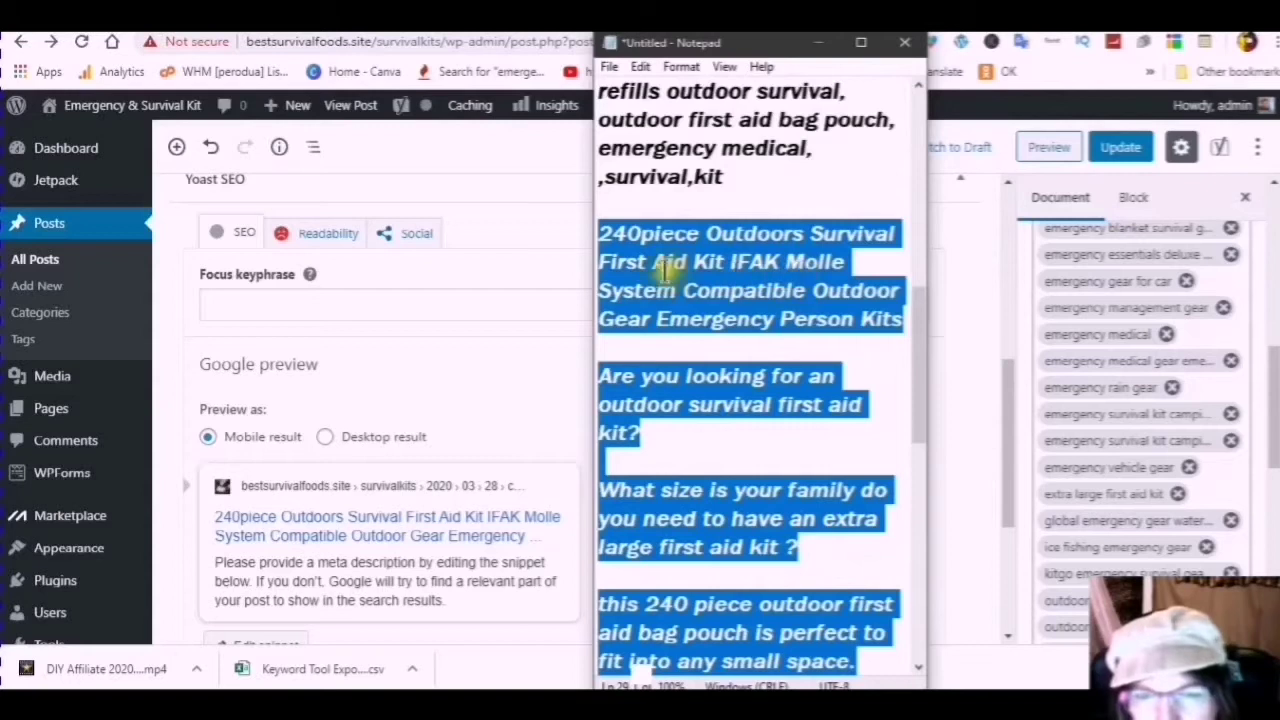
pyautogui.rightClick(618, 276)
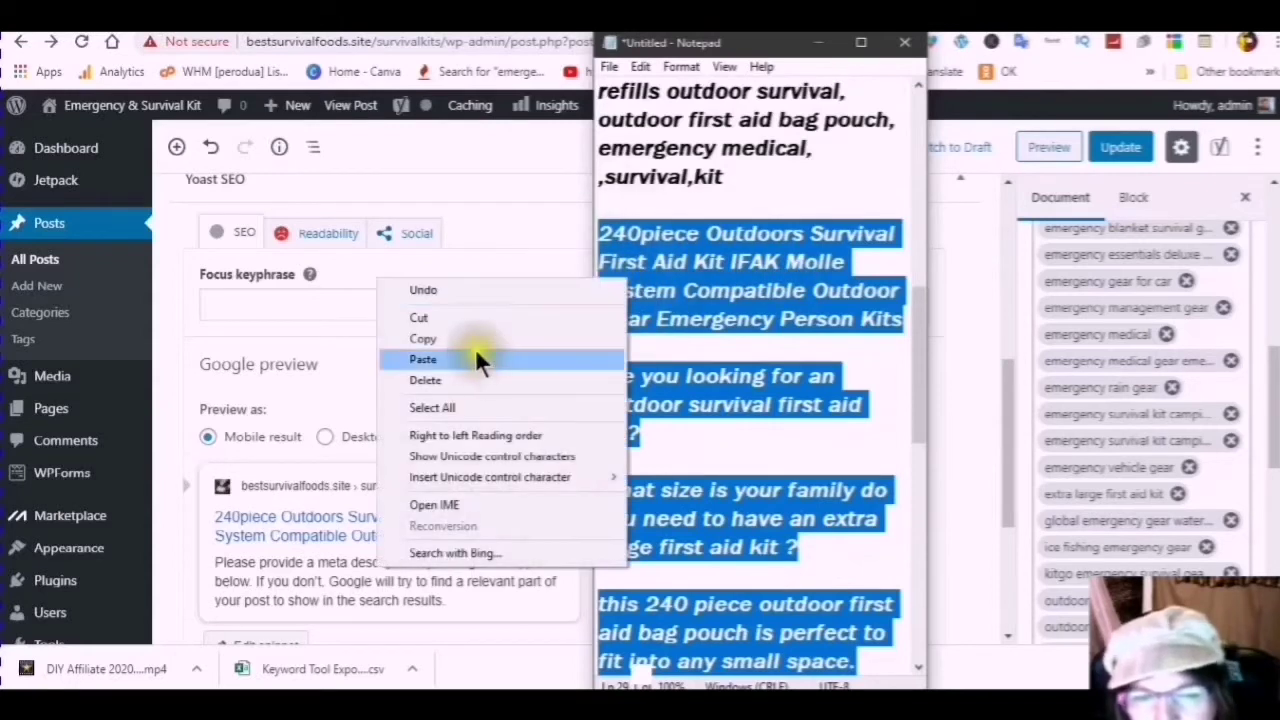
pyautogui.click(436, 340)
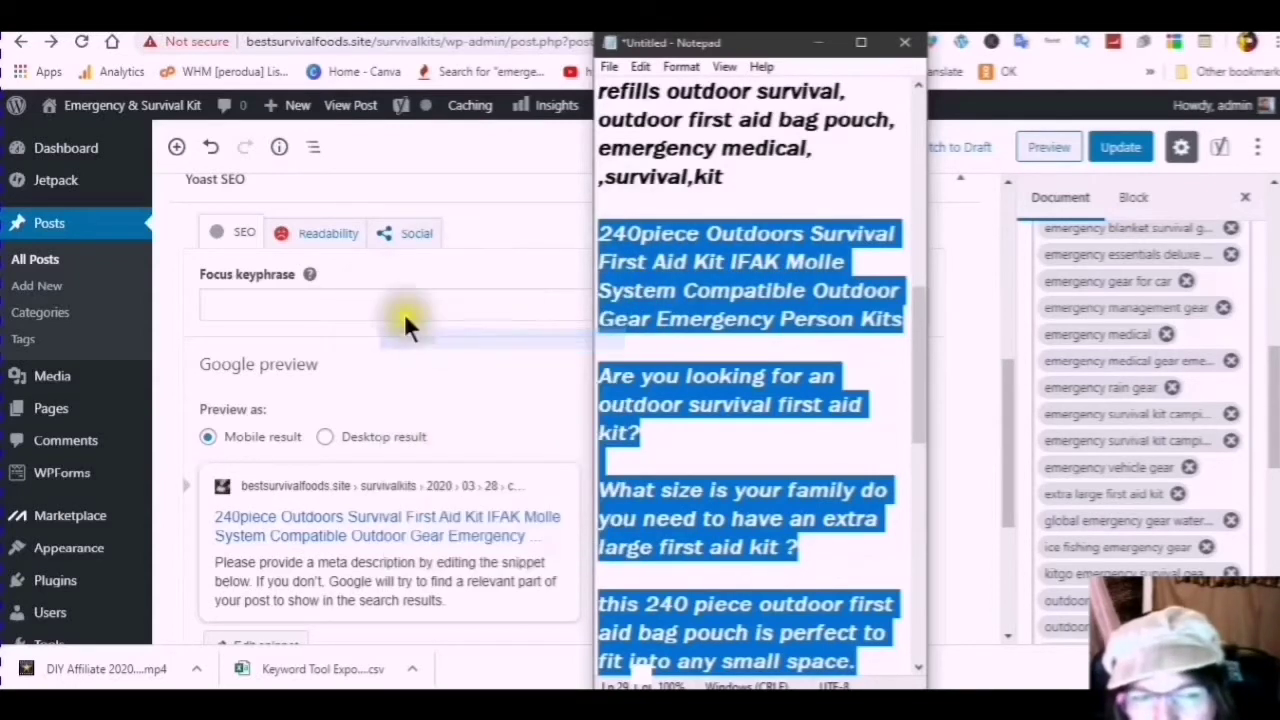
# Step: Switch to the WordPress post and add an empty paragraph block below the existing product description
pyautogui.scroll(3, 464, 132)
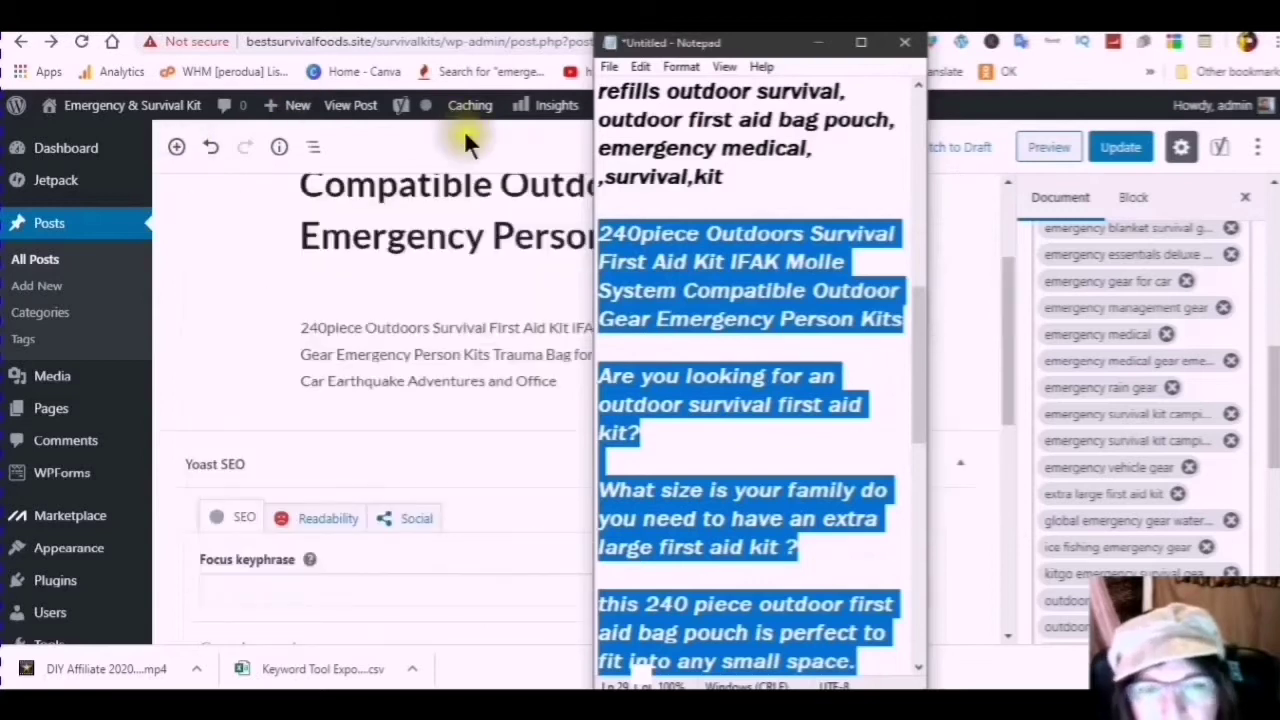
pyautogui.click(358, 312)
pyautogui.scroll(-1, 330, 390)
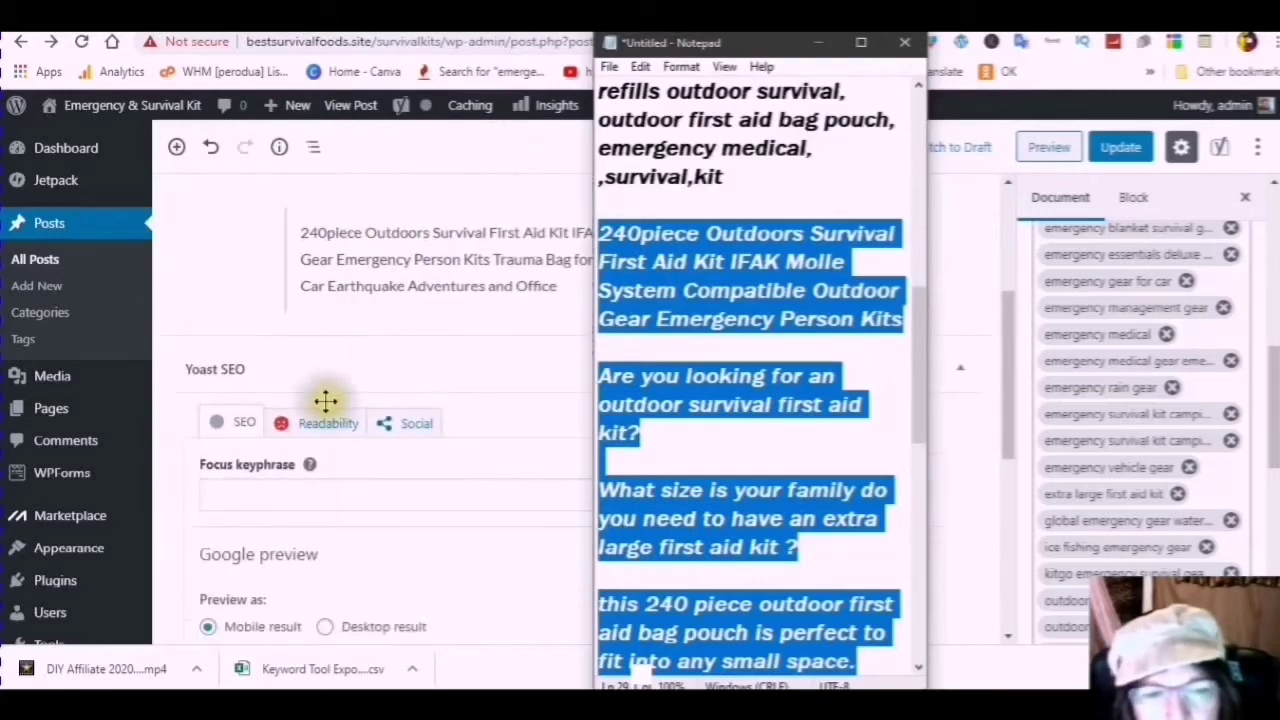
pyautogui.click(176, 147)
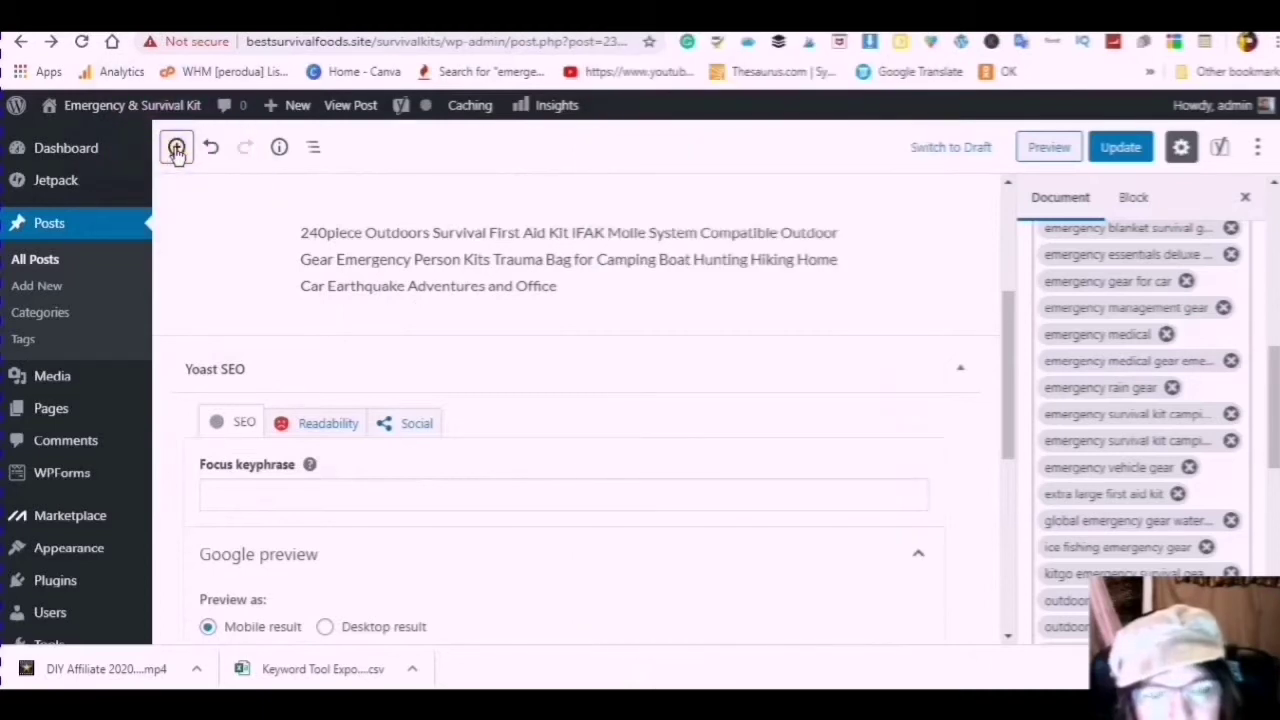
pyautogui.click(176, 147)
pyautogui.click(236, 338)
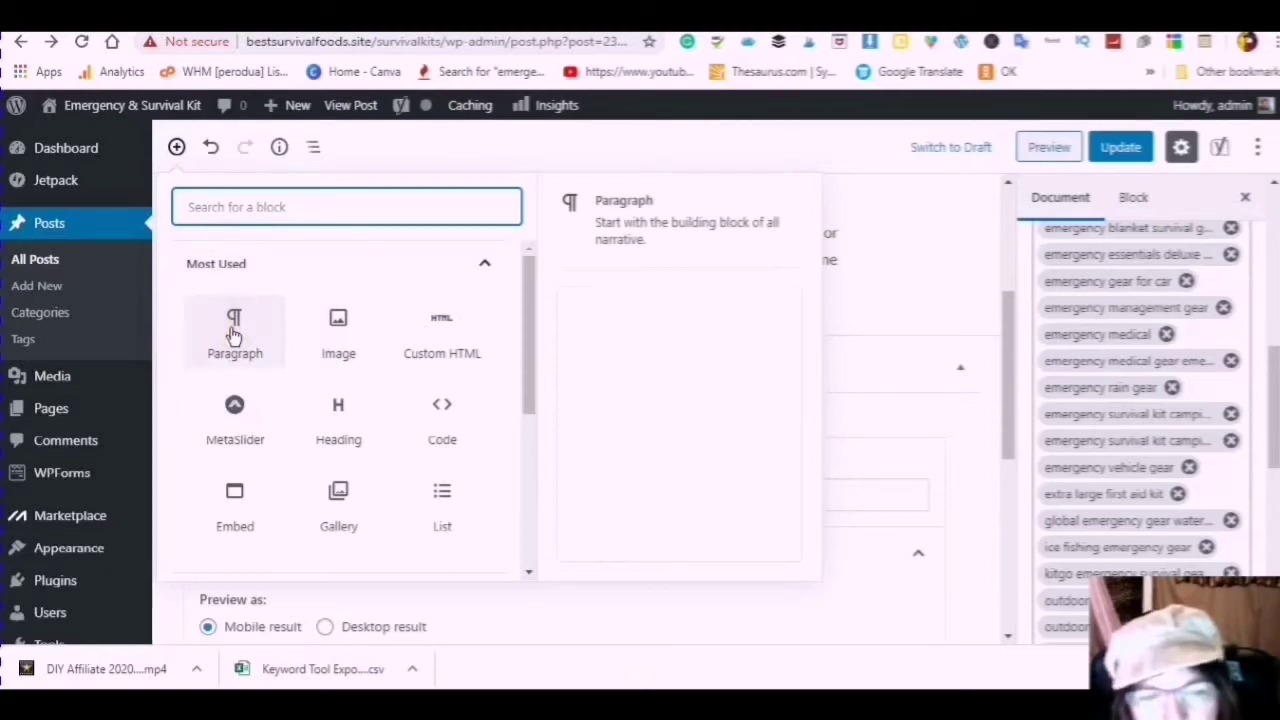
pyautogui.click(233, 335)
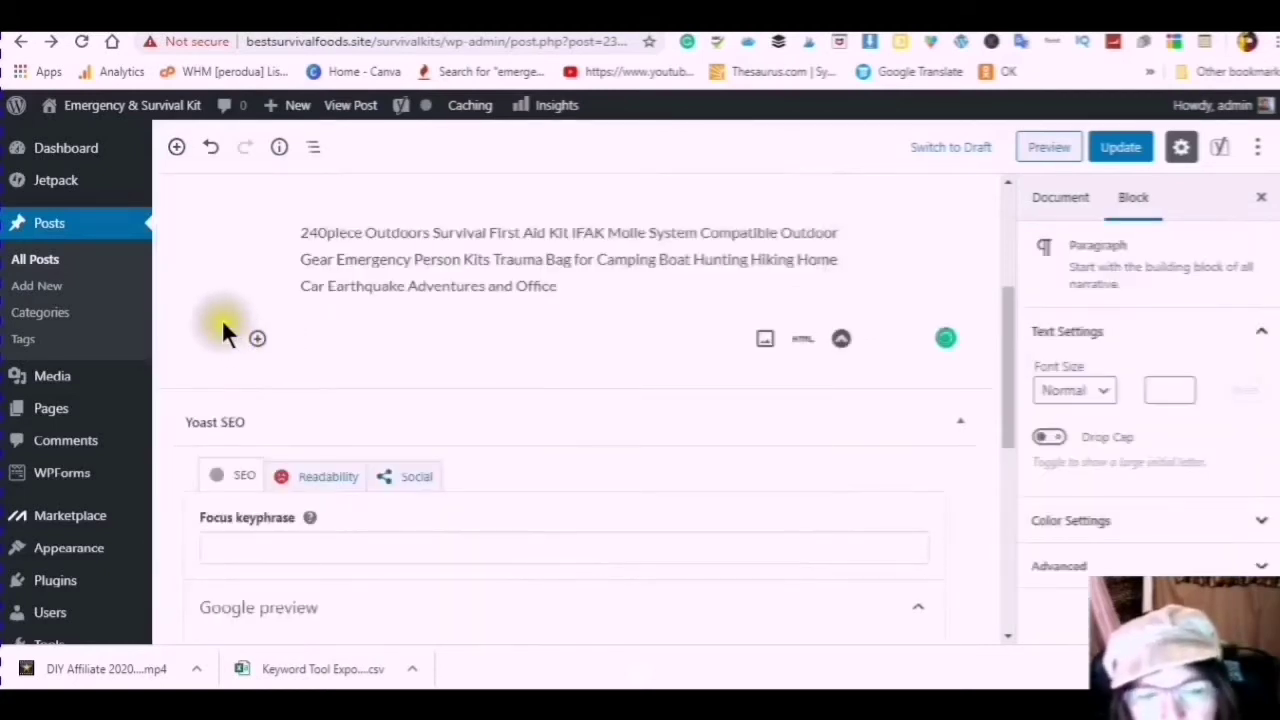
# Step: Paste the copied description into the empty paragraph block
pyautogui.click(313, 336)
pyautogui.click(311, 337)
pyautogui.rightClick(313, 336)
pyautogui.click(360, 484)
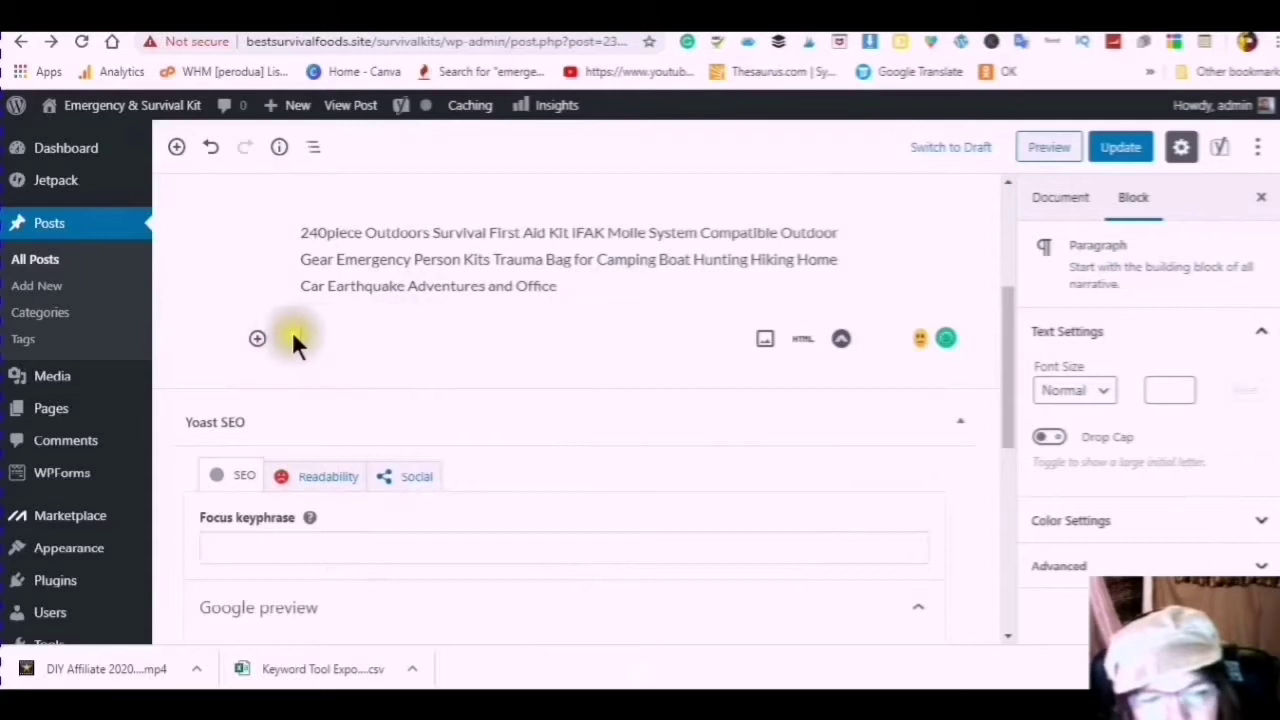
pyautogui.hotkey('ctrl', 'v')
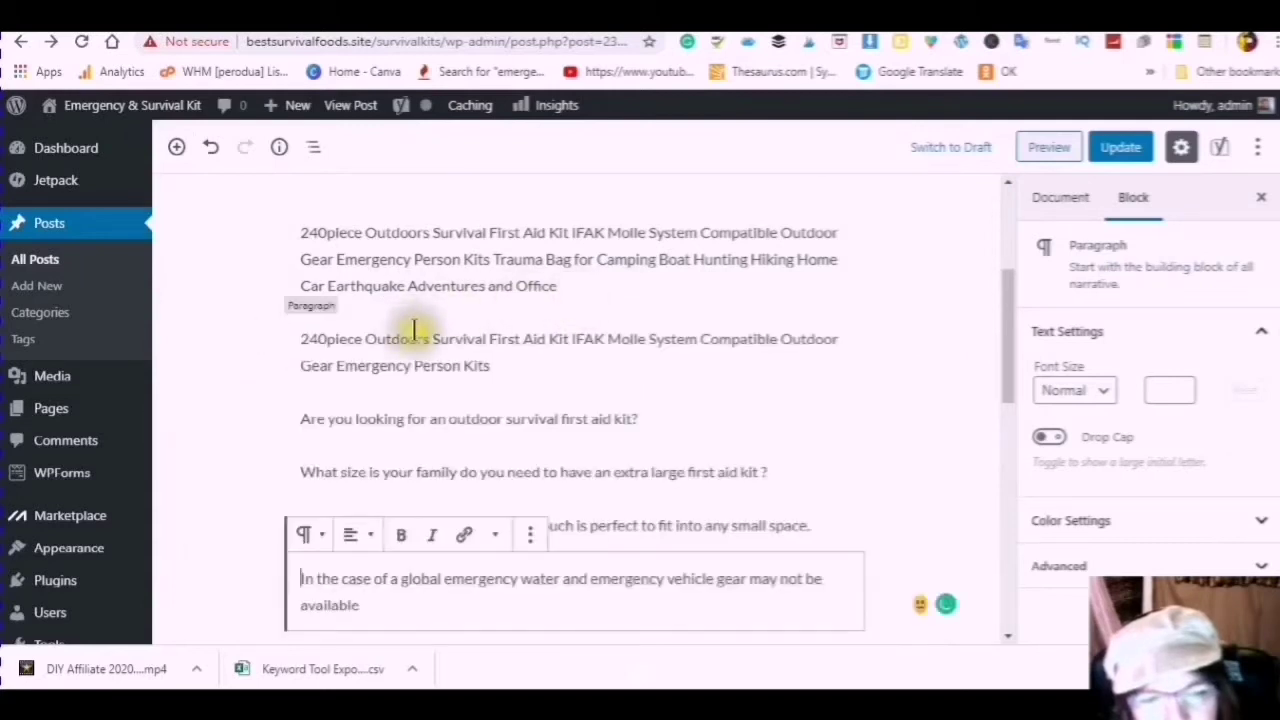
# Step: Remove the original paragraph block that ends with "Car Earthquake Adventures and Office"
pyautogui.click(303, 240)
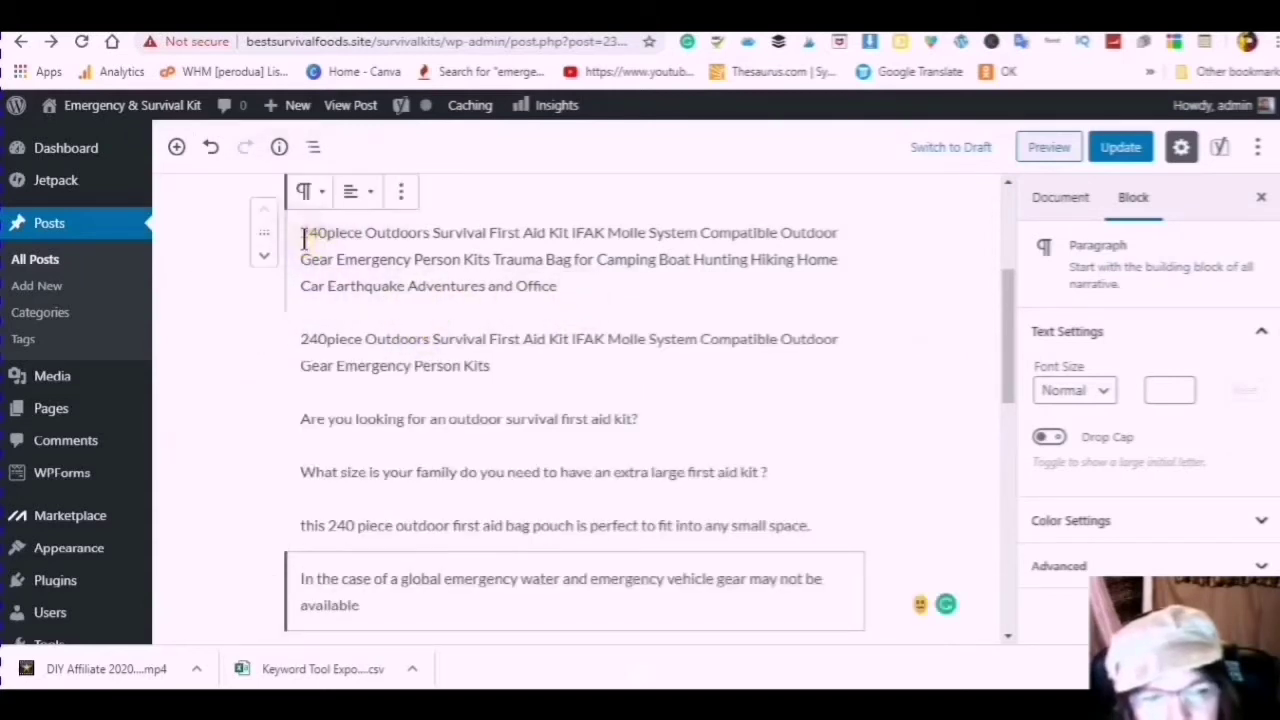
pyautogui.click(400, 192)
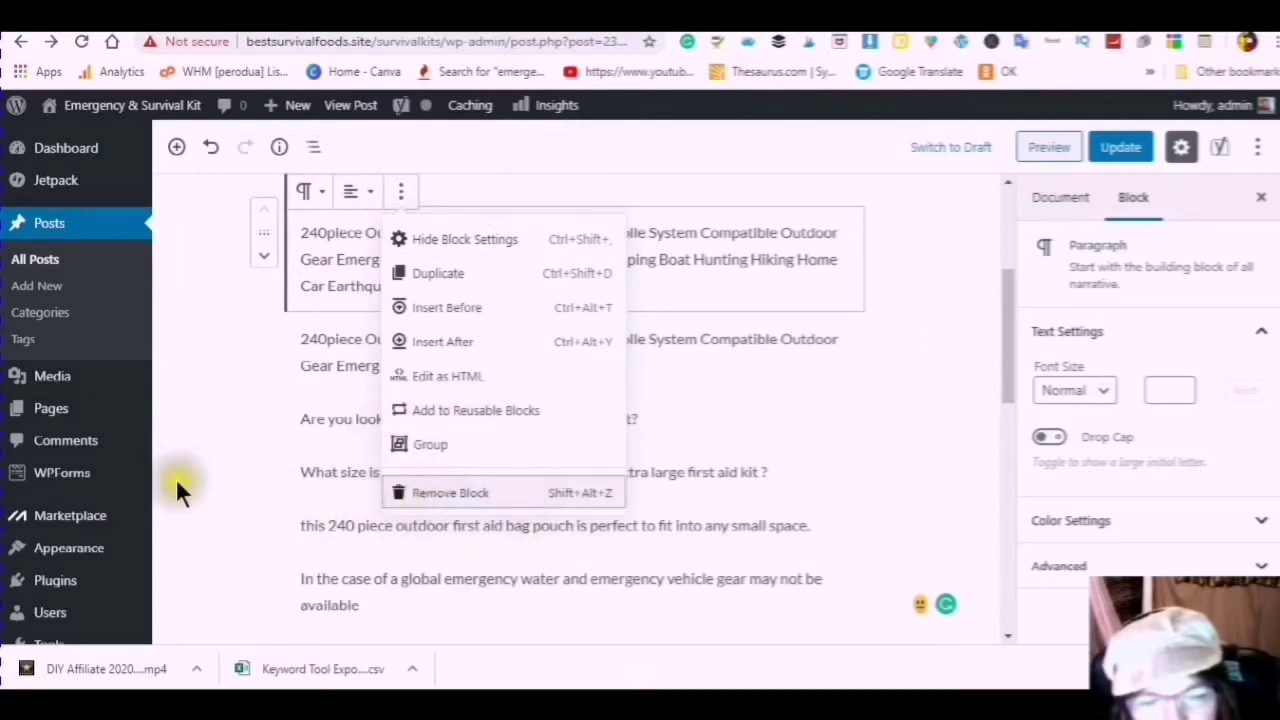
pyautogui.hotkey('shift', 'alt', 'z')
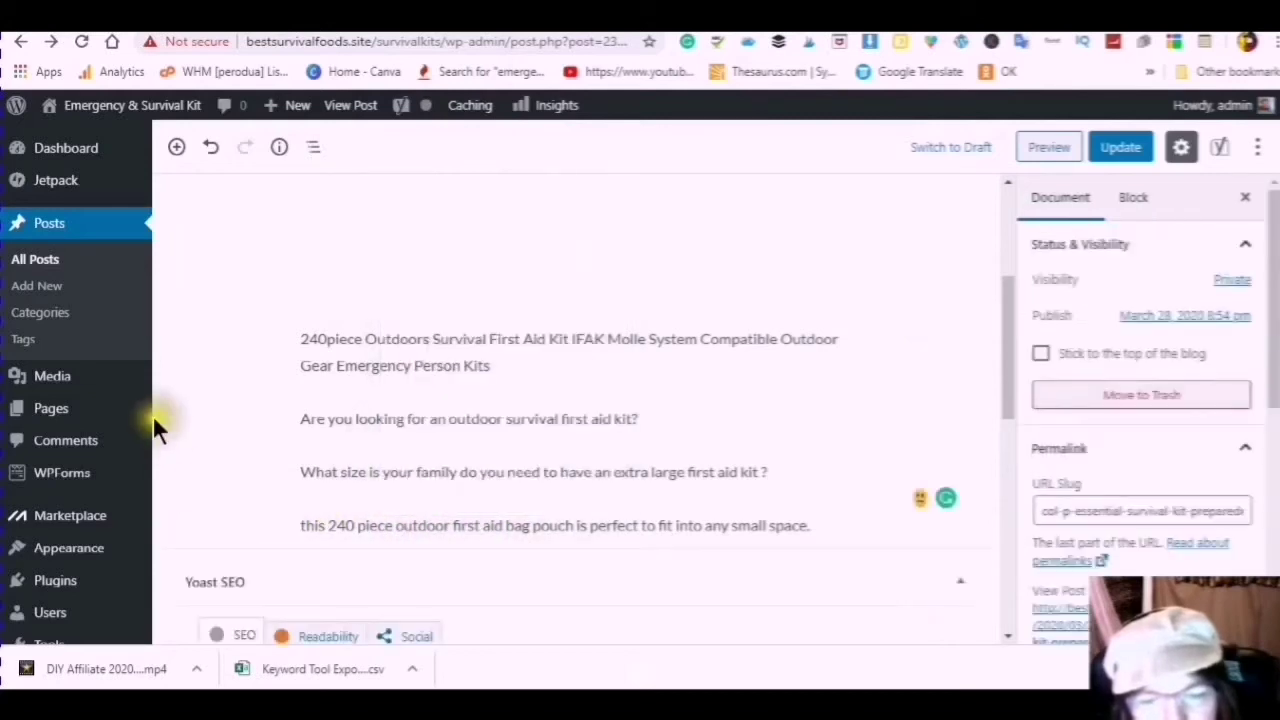
# Step: Correct the opening of the last pasted paragraph to "In the case of global emergency water"
pyautogui.click(600, 371)
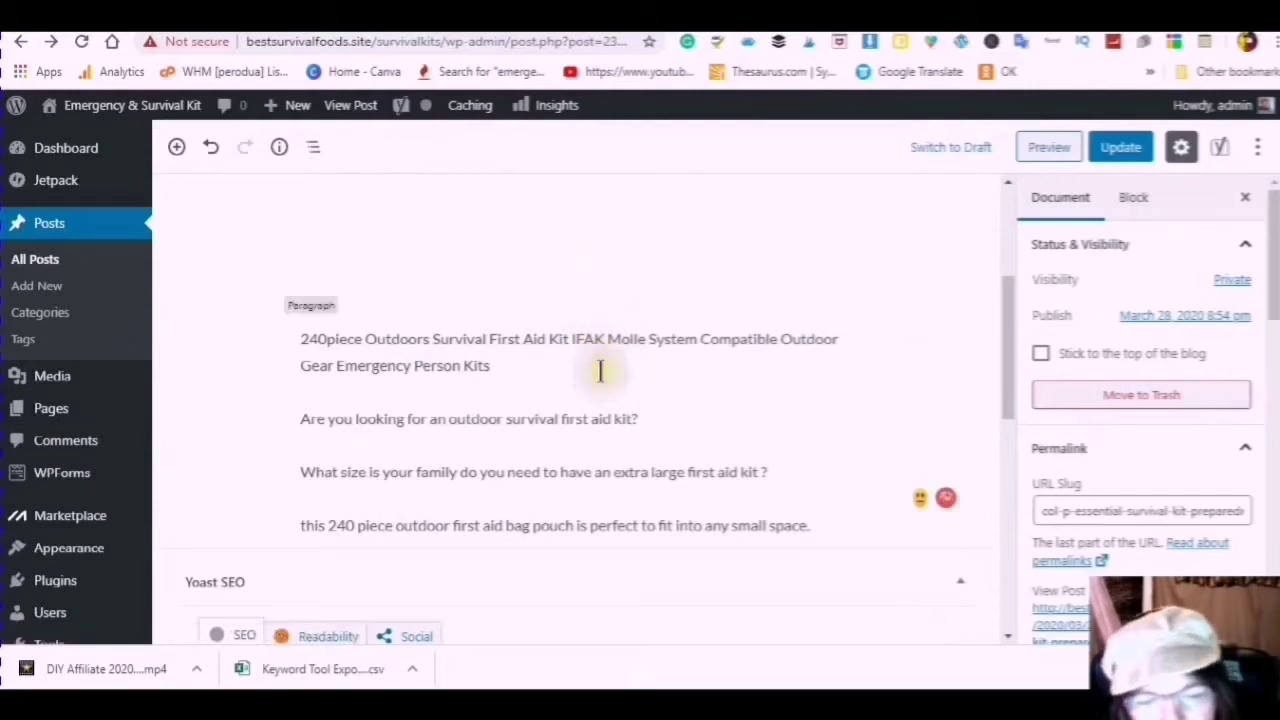
pyautogui.click(307, 523)
pyautogui.click(306, 520)
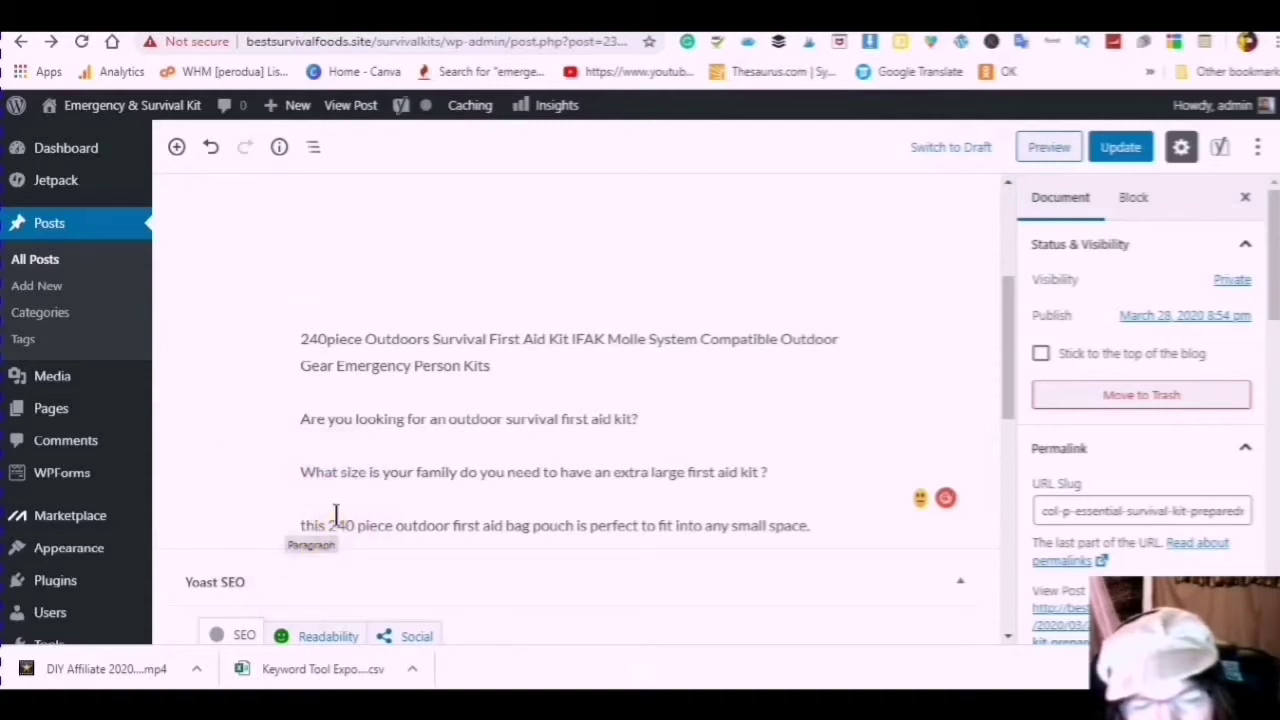
pyautogui.scroll(2, 304, 521)
pyautogui.click(271, 517)
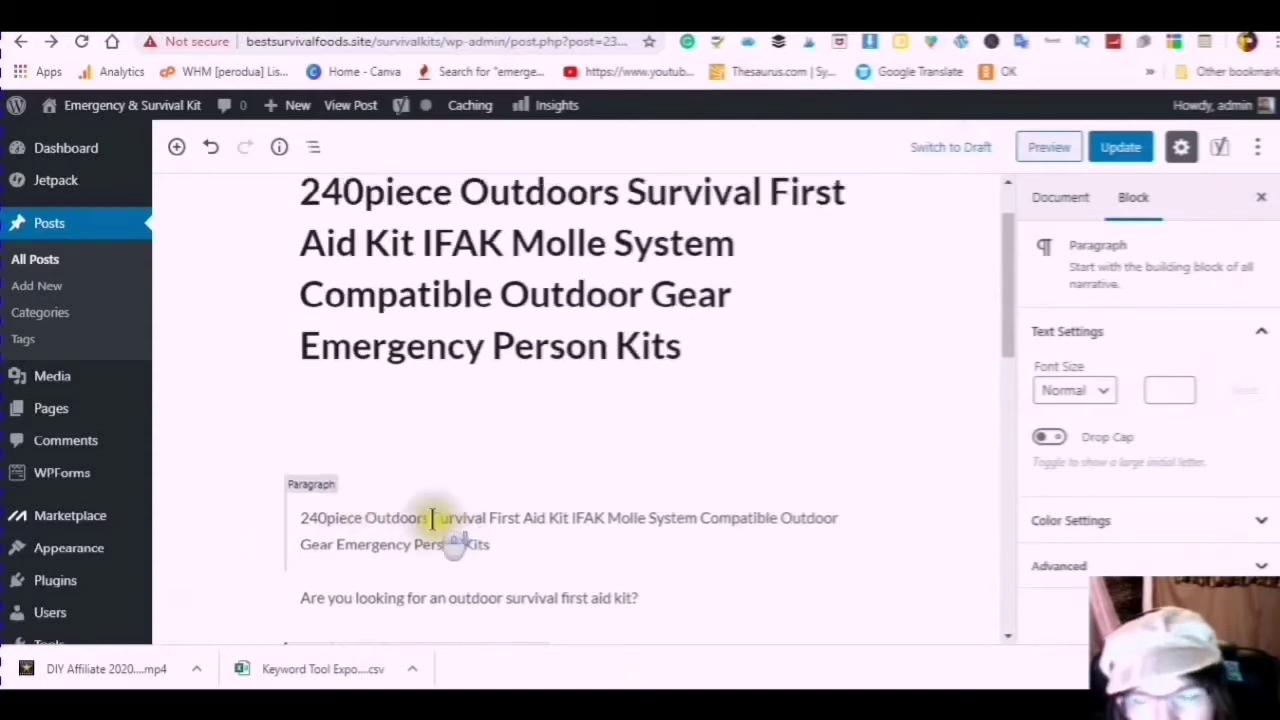
pyautogui.click(601, 428)
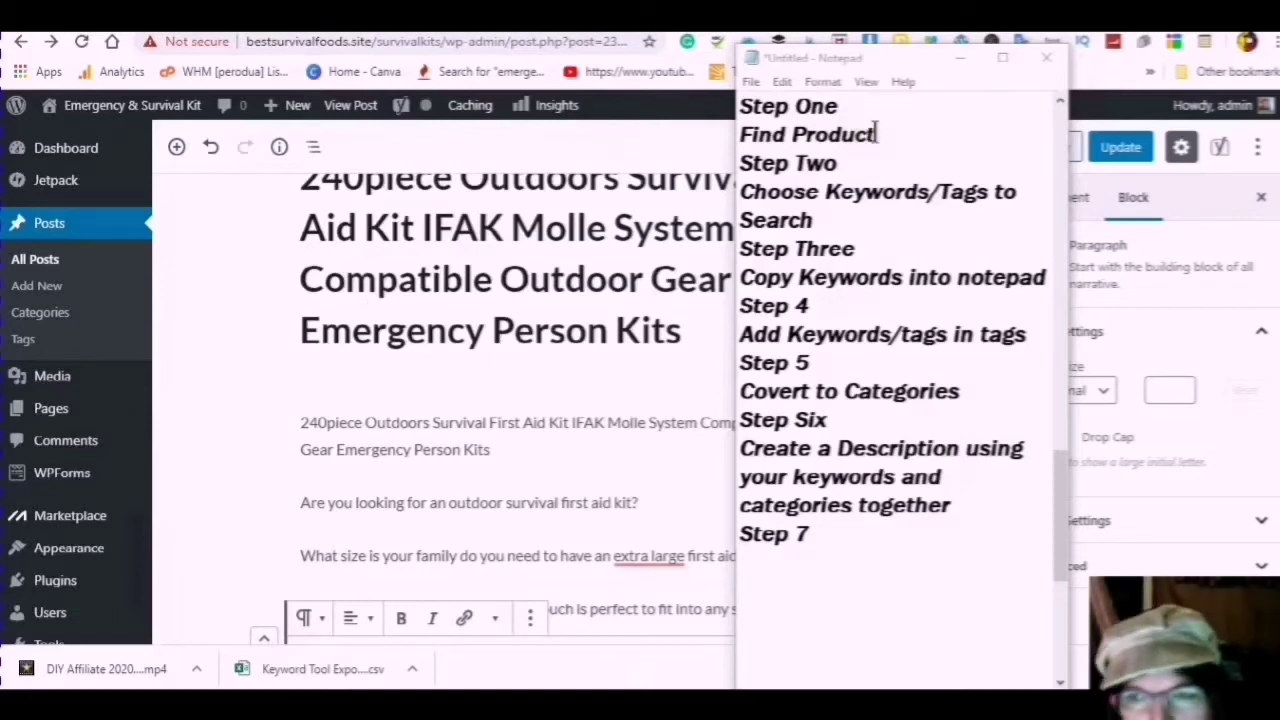
# Step: Add "(Keyword Tool)" after "Search" under Step Two of the Notepad step list
pyautogui.click(835, 163)
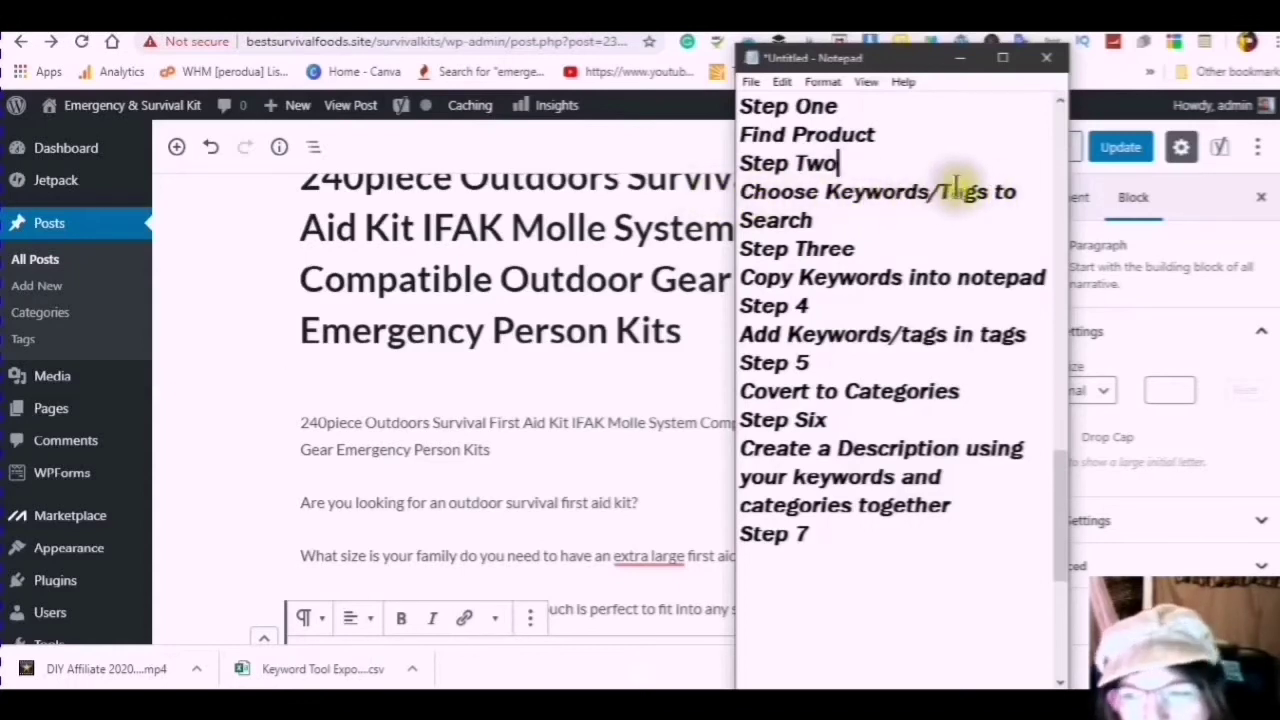
pyautogui.click(822, 220)
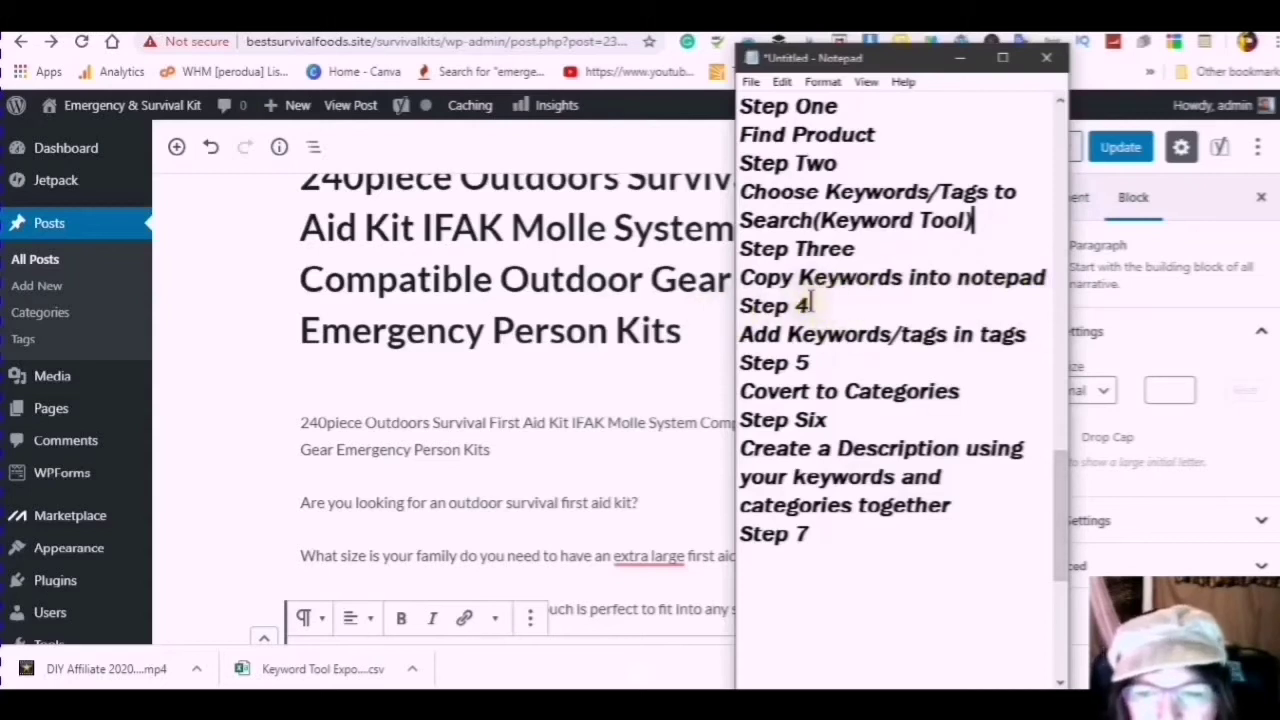
# Step: Insert "Tags" before "to Categories" under Step 5 and start a new line below Step 7
pyautogui.scroll(-1, 805, 305)
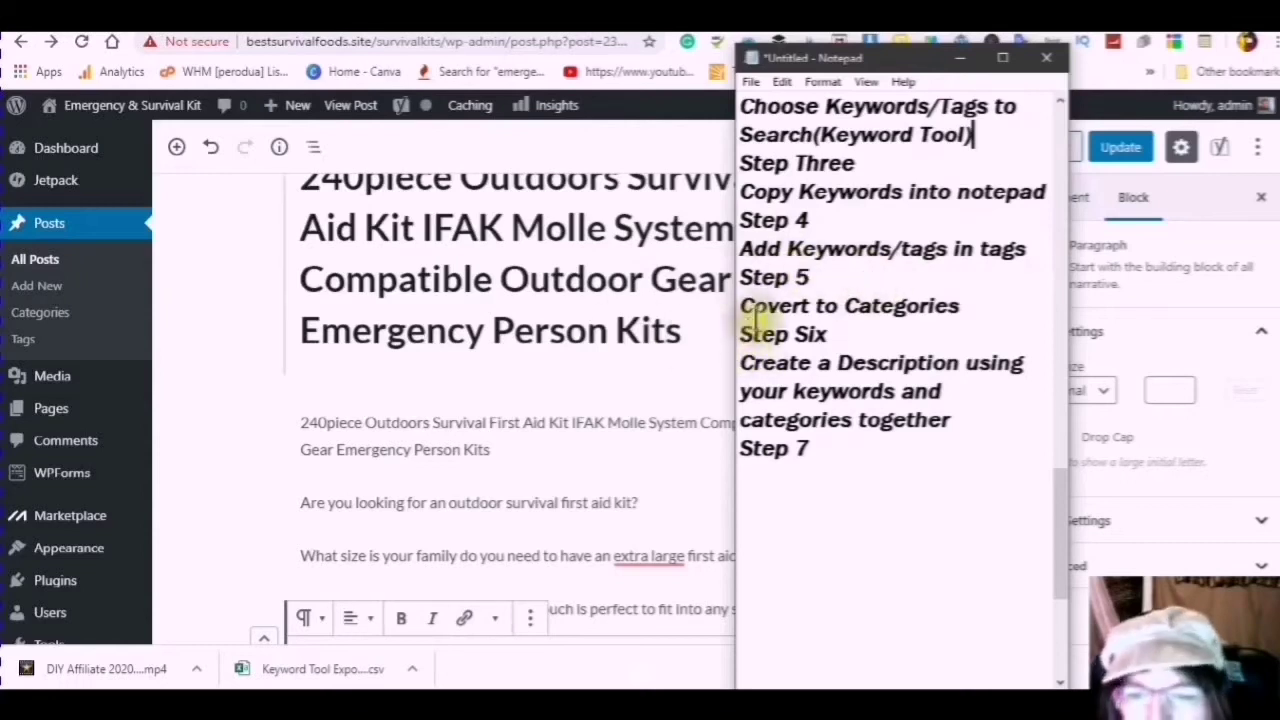
pyautogui.click(816, 305)
pyautogui.write('Tags')
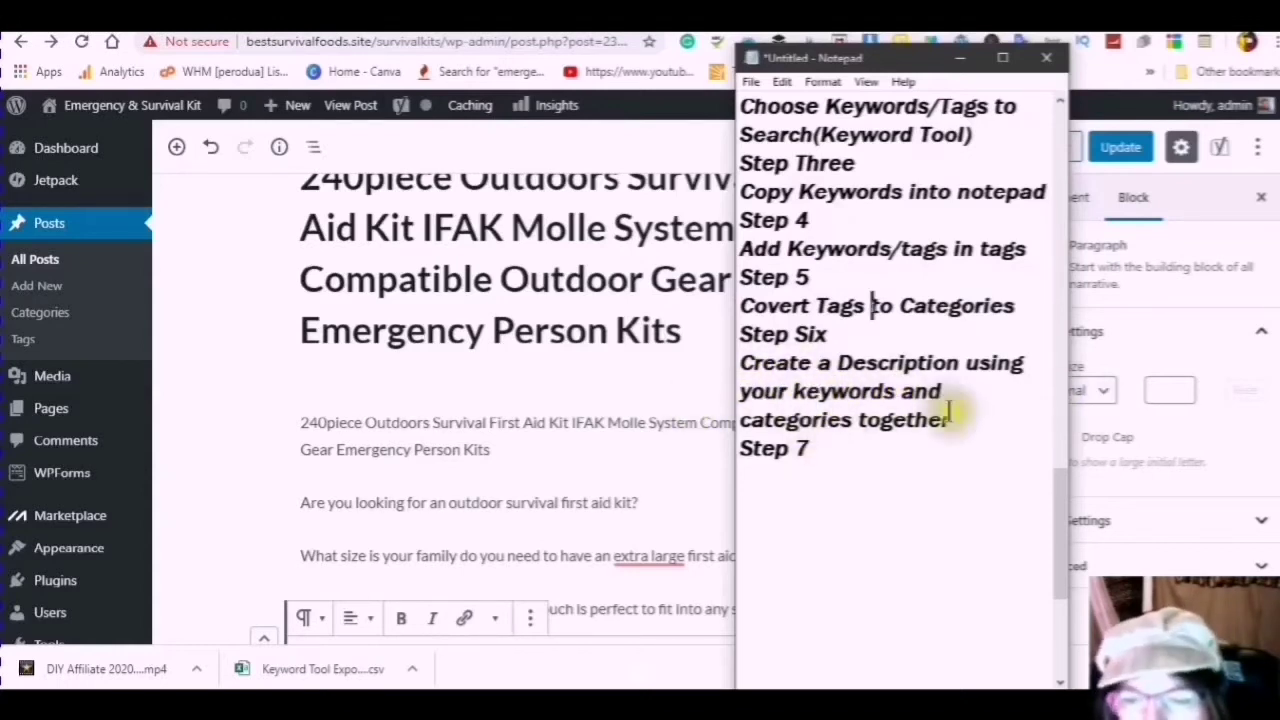
pyautogui.click(814, 449)
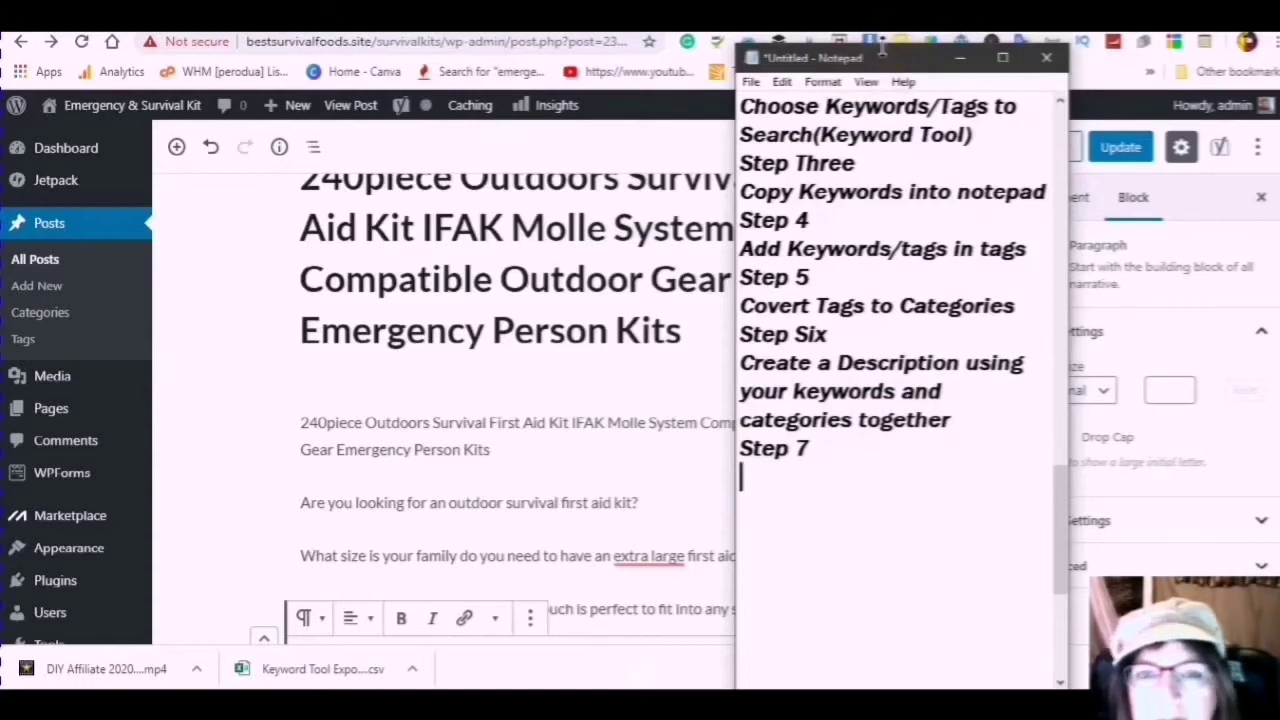
pyautogui.press('Return')
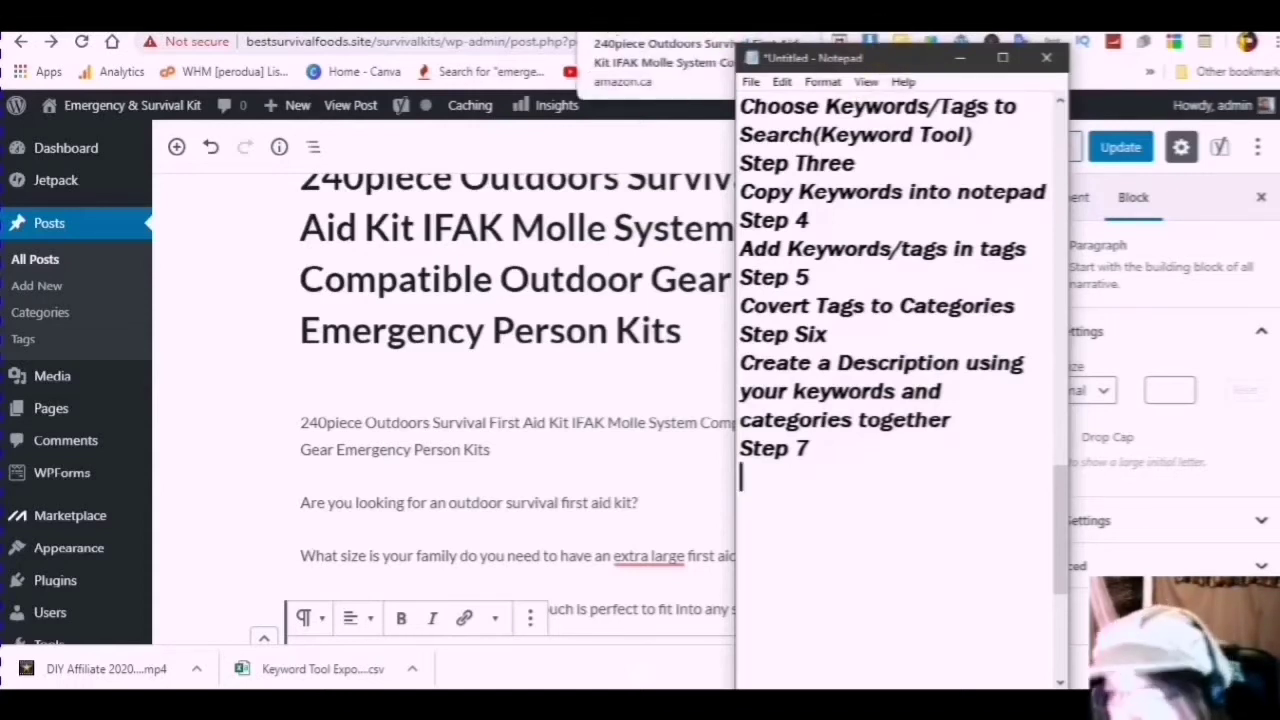
# Step: Switch to the Amazon product page of the 240piece first aid kit and bring its title and SiteStripe bar into view
pyautogui.click(617, 42)
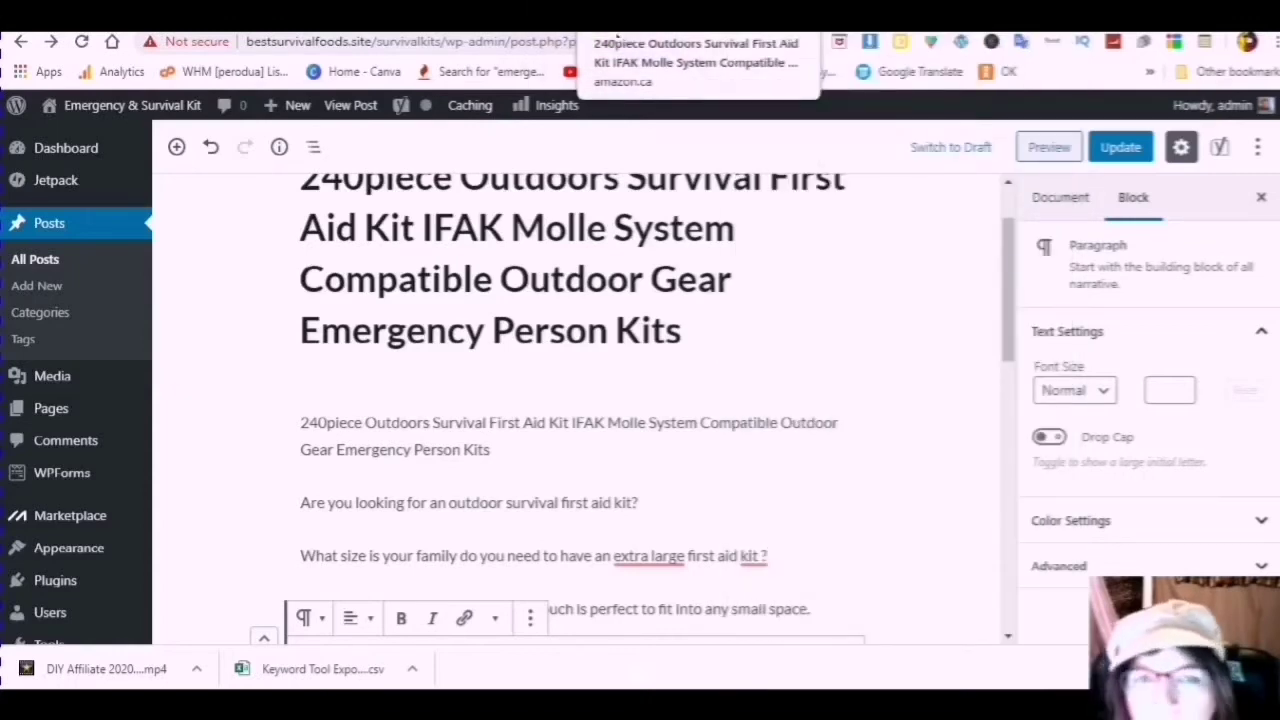
pyautogui.click(617, 40)
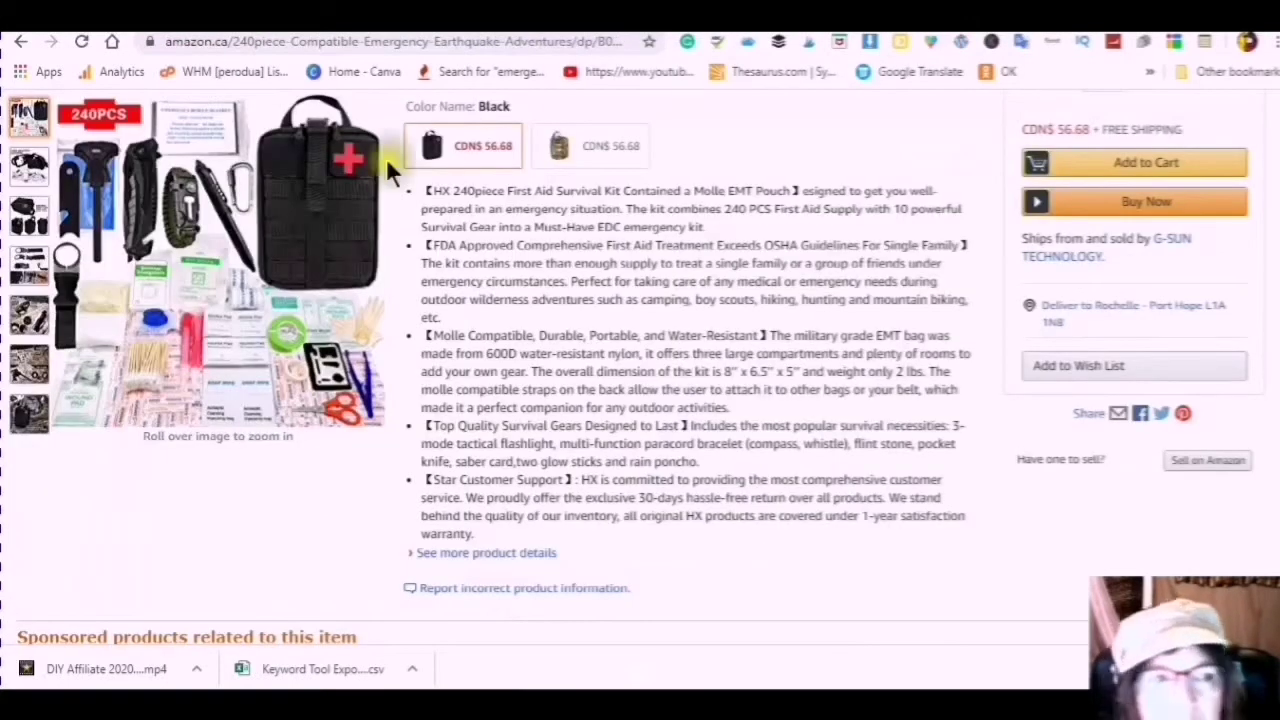
pyautogui.scroll(4, 384, 247)
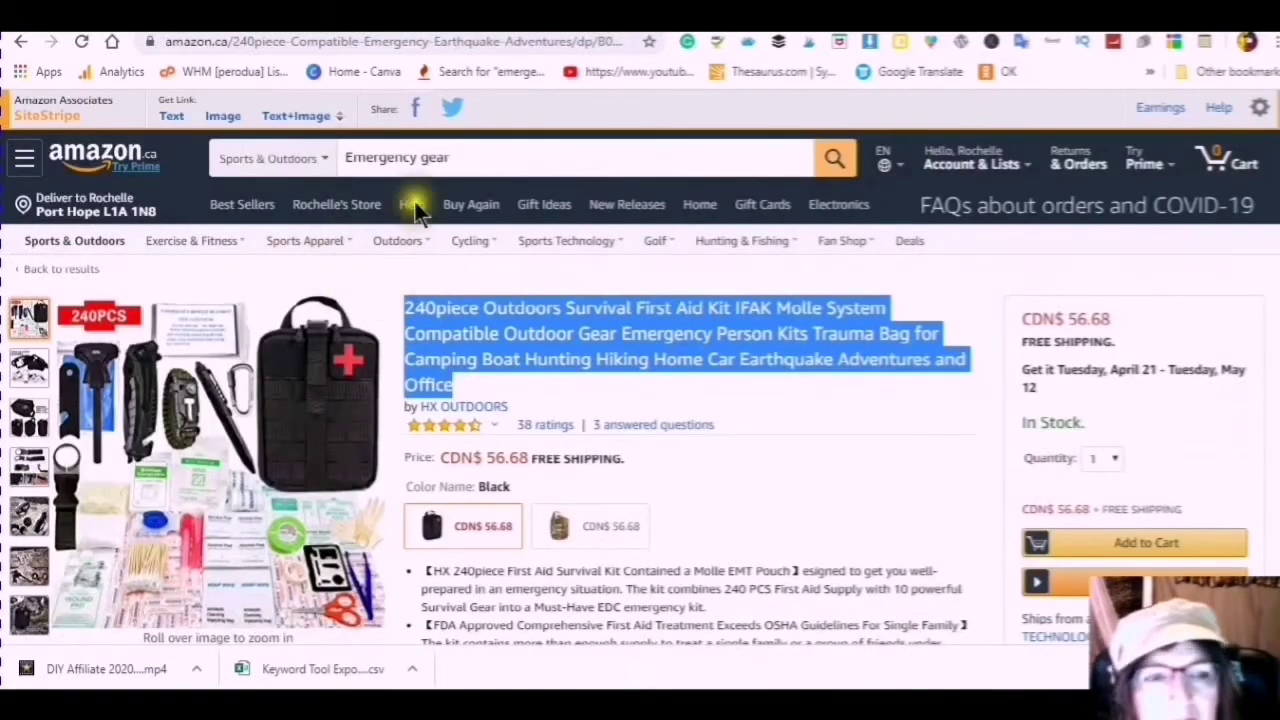
pyautogui.scroll(-1, 370, 290)
pyautogui.scroll(1, 362, 285)
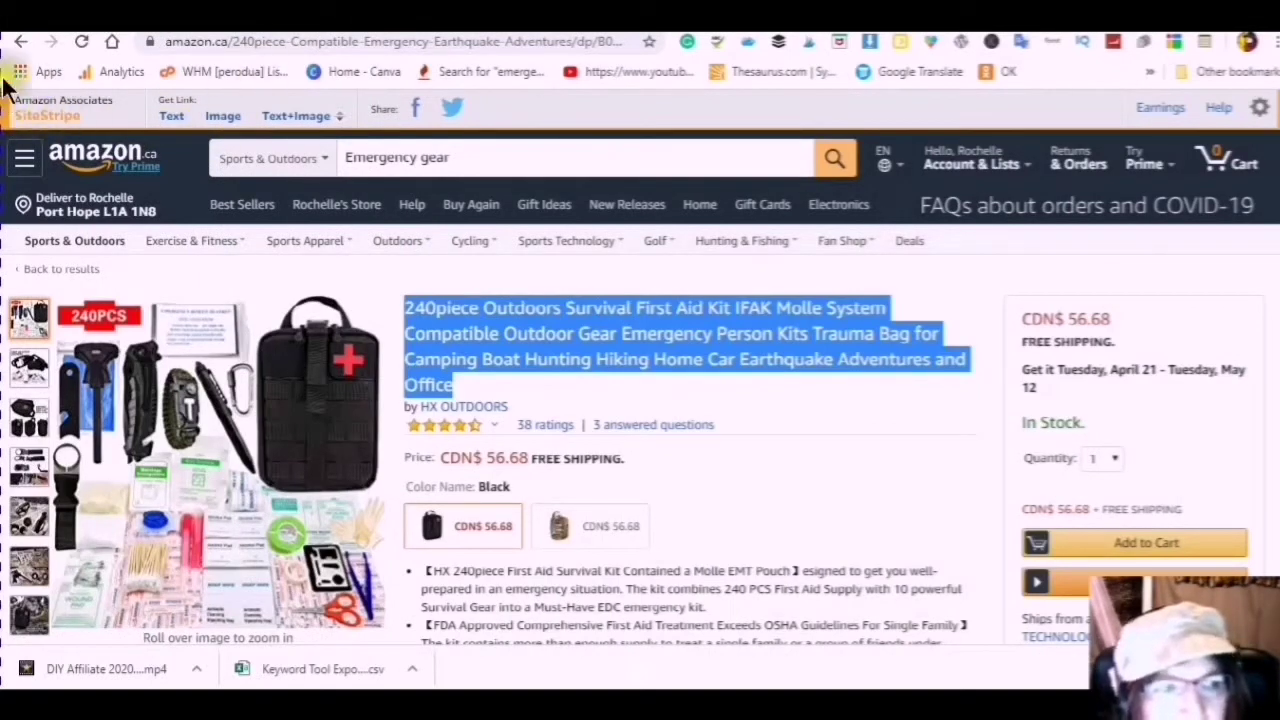
# Step: Generate the SiteStripe image link for the product and copy its HTML code
pyautogui.click(220, 122)
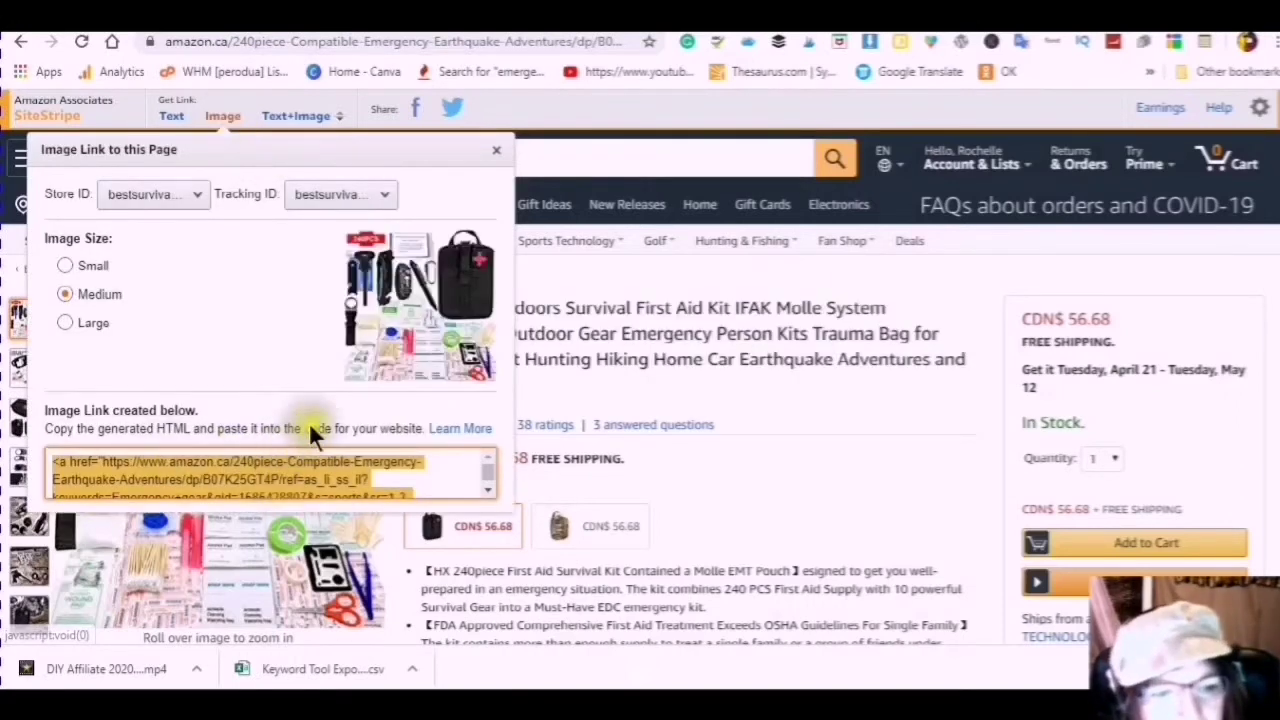
pyautogui.scroll(-1, 320, 364)
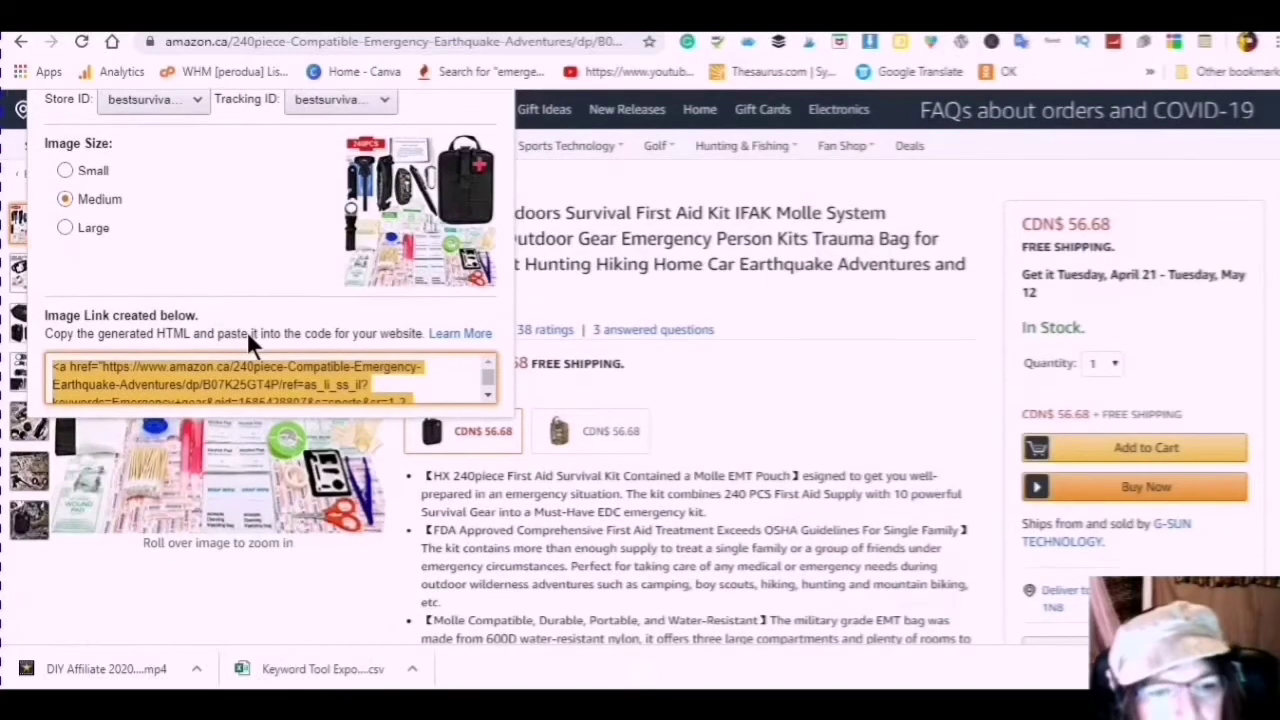
pyautogui.scroll(-1, 250, 335)
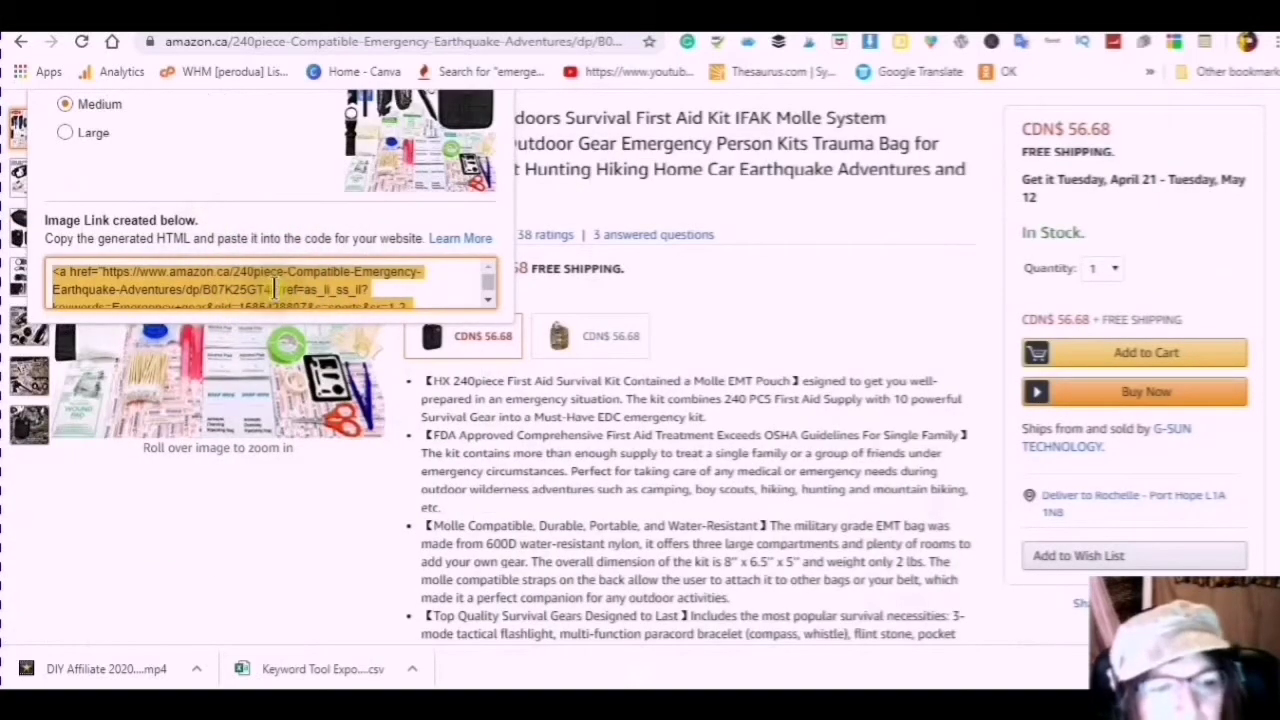
pyautogui.rightClick(274, 288)
pyautogui.click(306, 298)
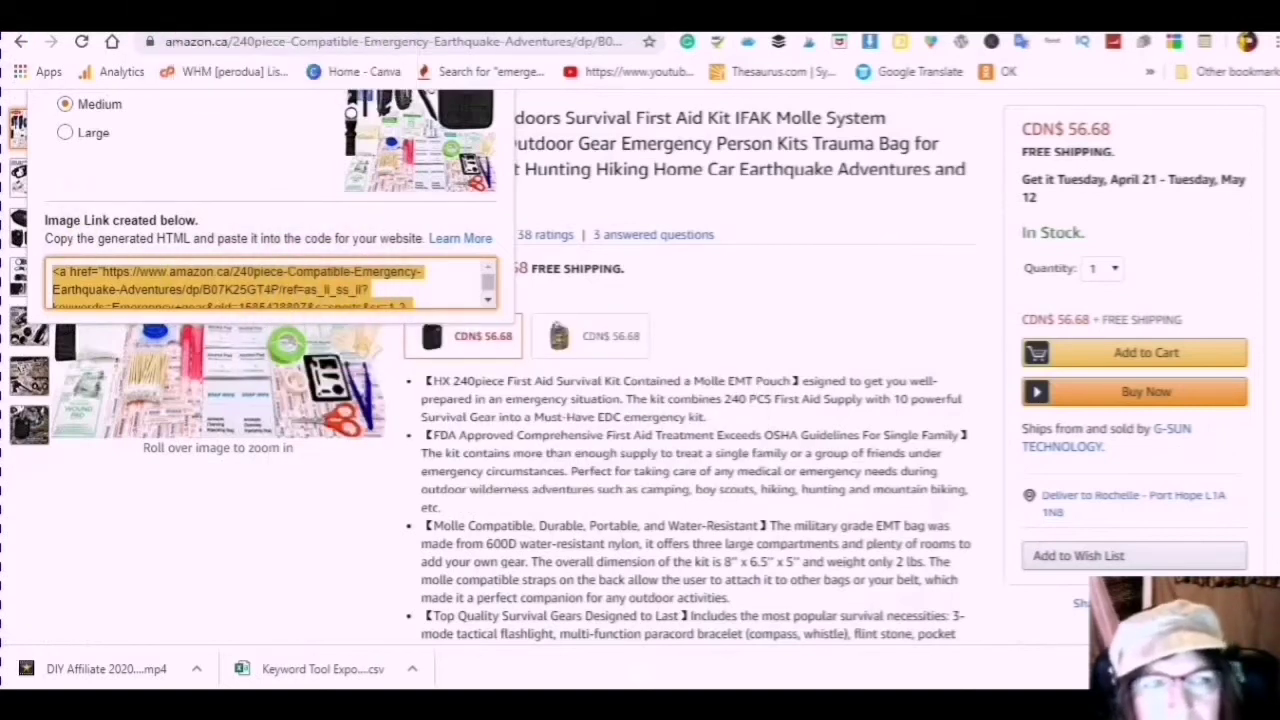
# Step: Return to the WordPress post and insert a Custom HTML block below the last description paragraph
pyautogui.click(230, 12)
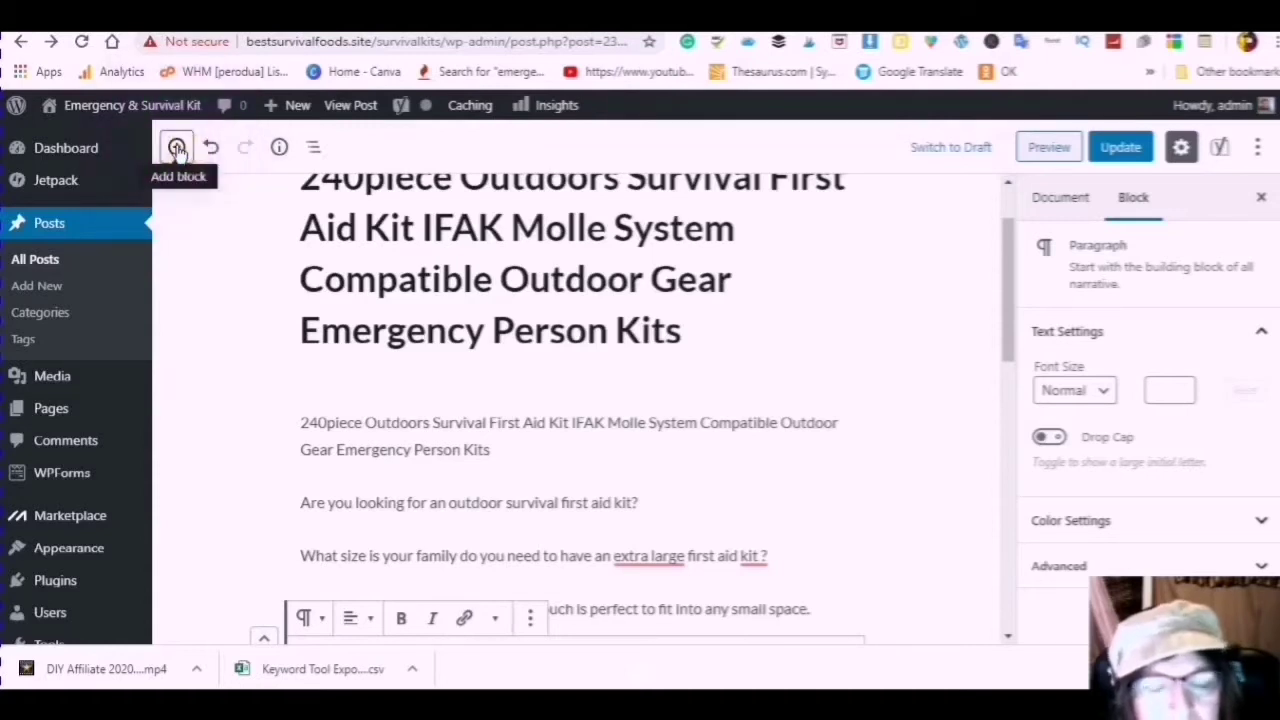
pyautogui.click(176, 148)
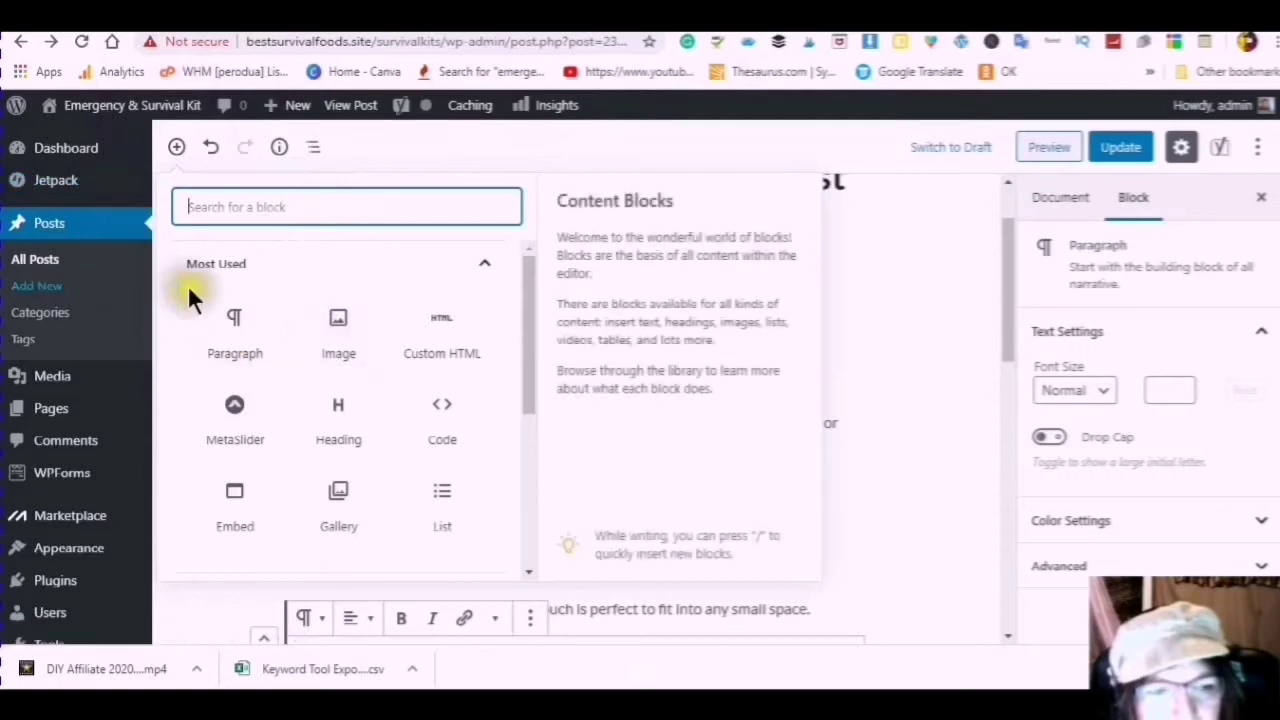
pyautogui.click(441, 358)
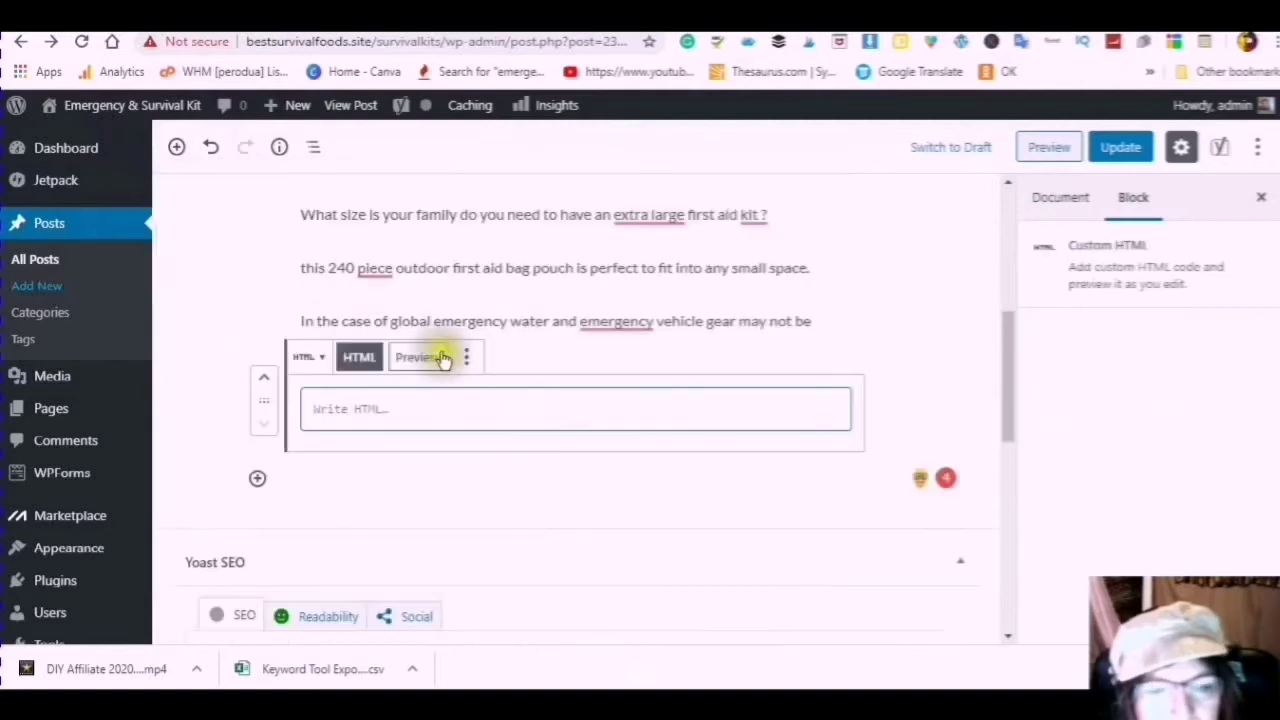
# Step: Paste the copied Amazon image link code into the Custom HTML block and preview the block
pyautogui.rightClick(318, 406)
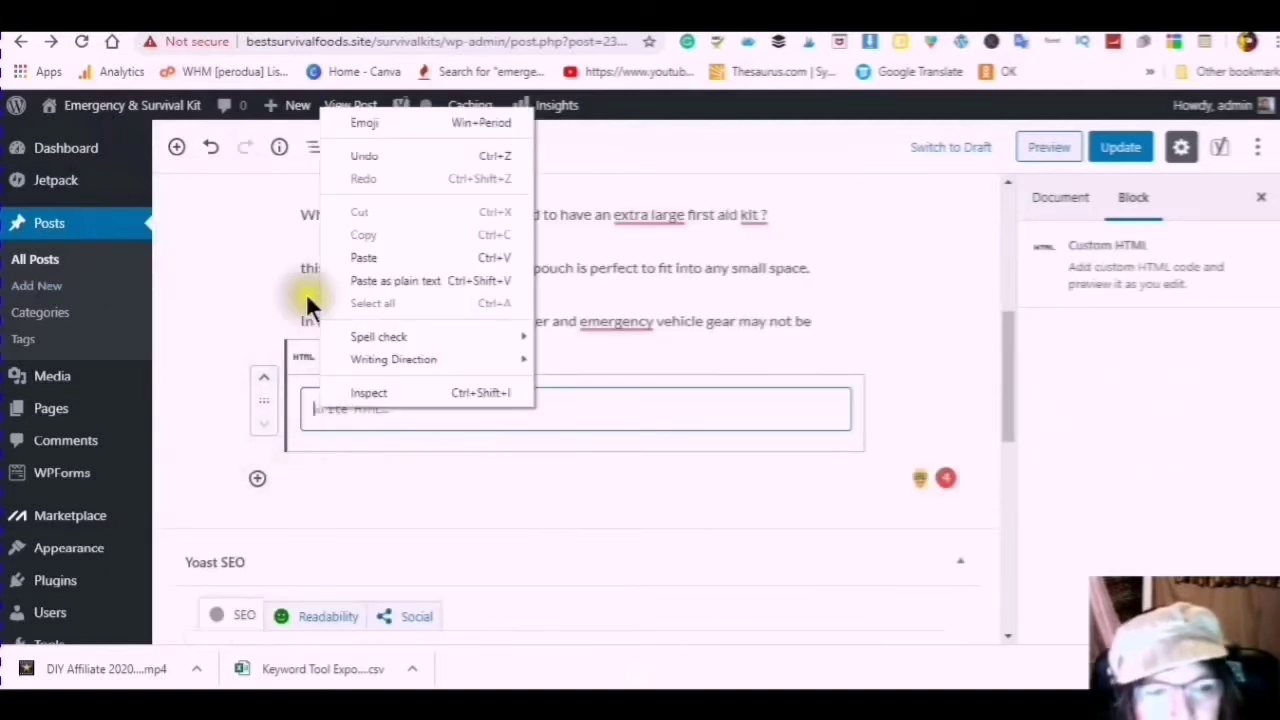
pyautogui.click(366, 257)
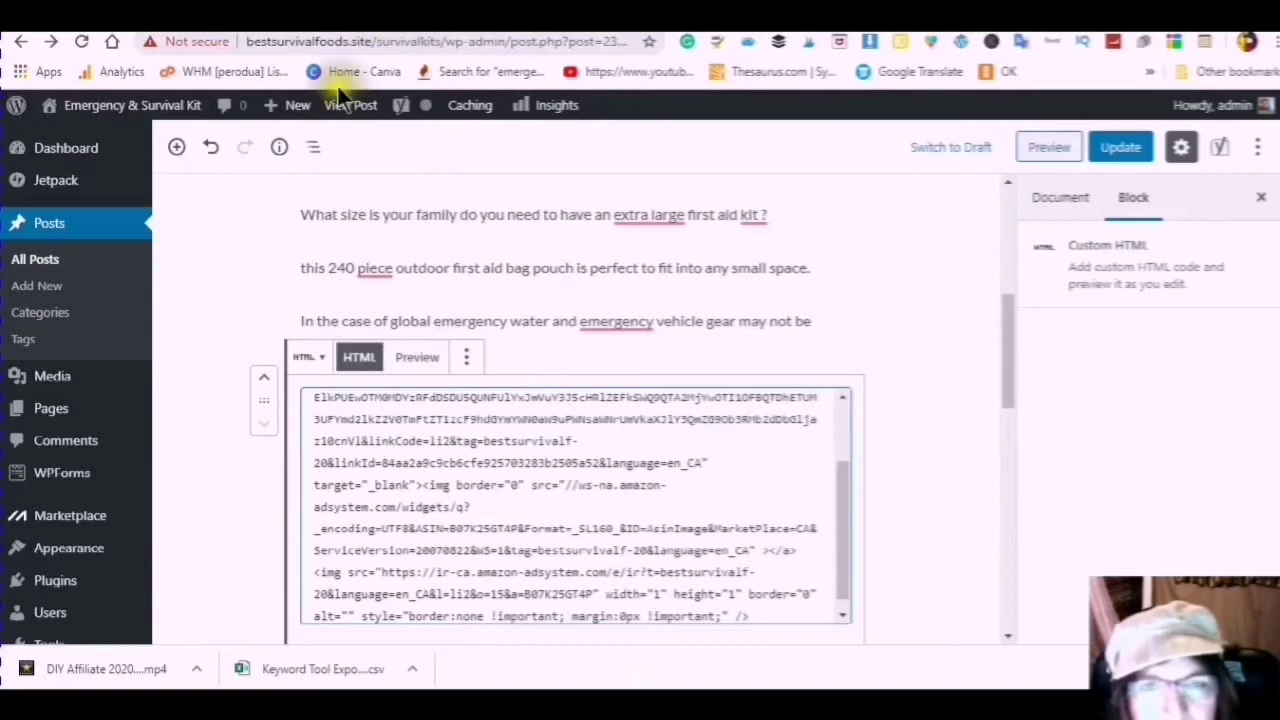
pyautogui.scroll(-1, 670, 468)
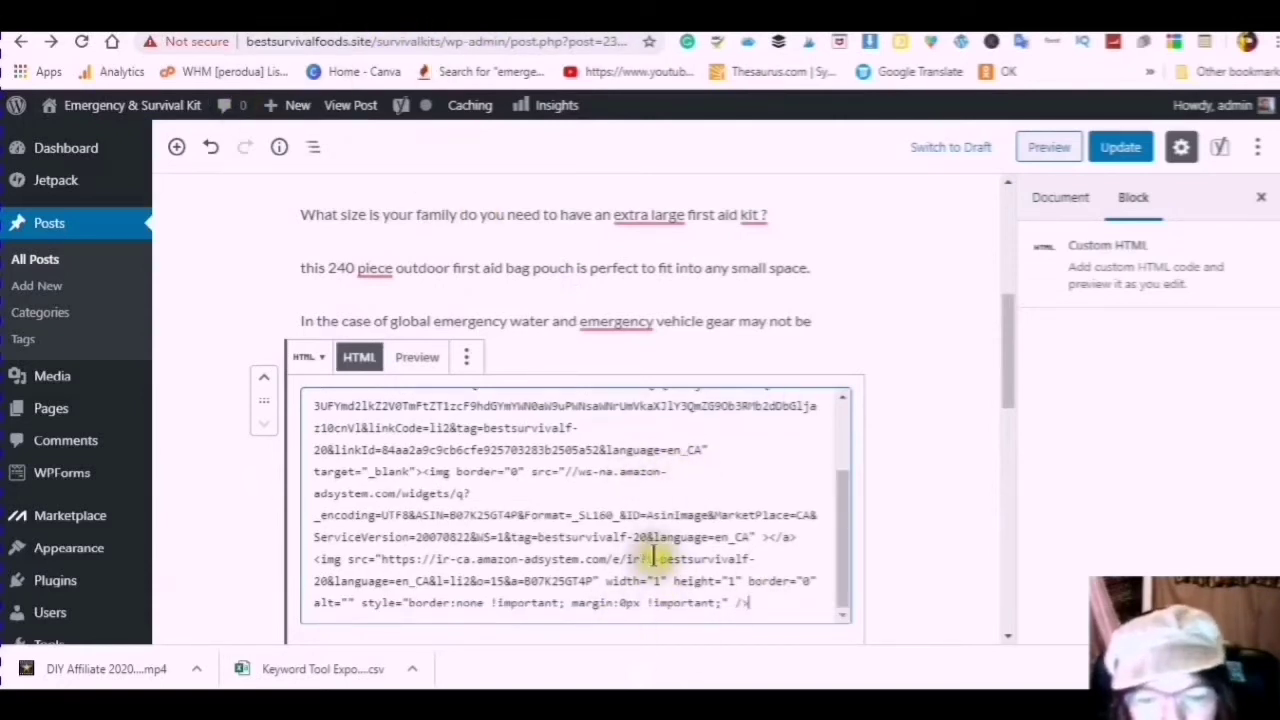
pyautogui.click(413, 364)
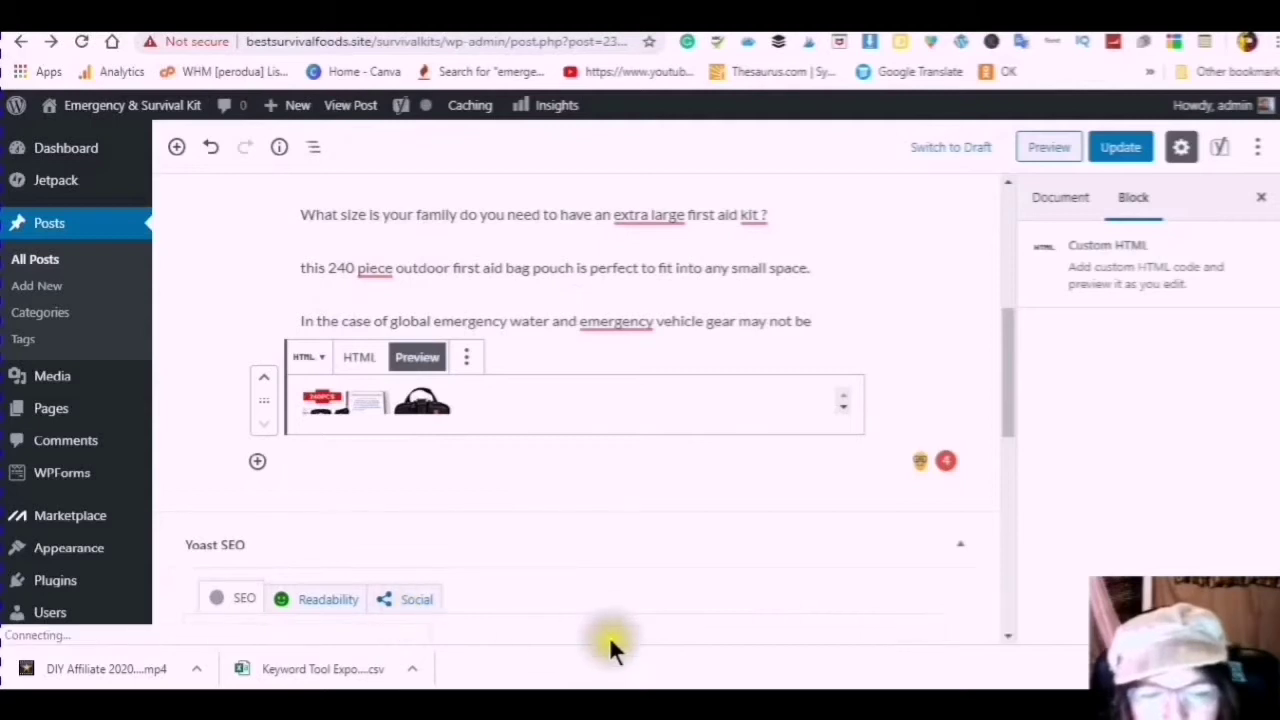
pyautogui.moveTo(567, 450)
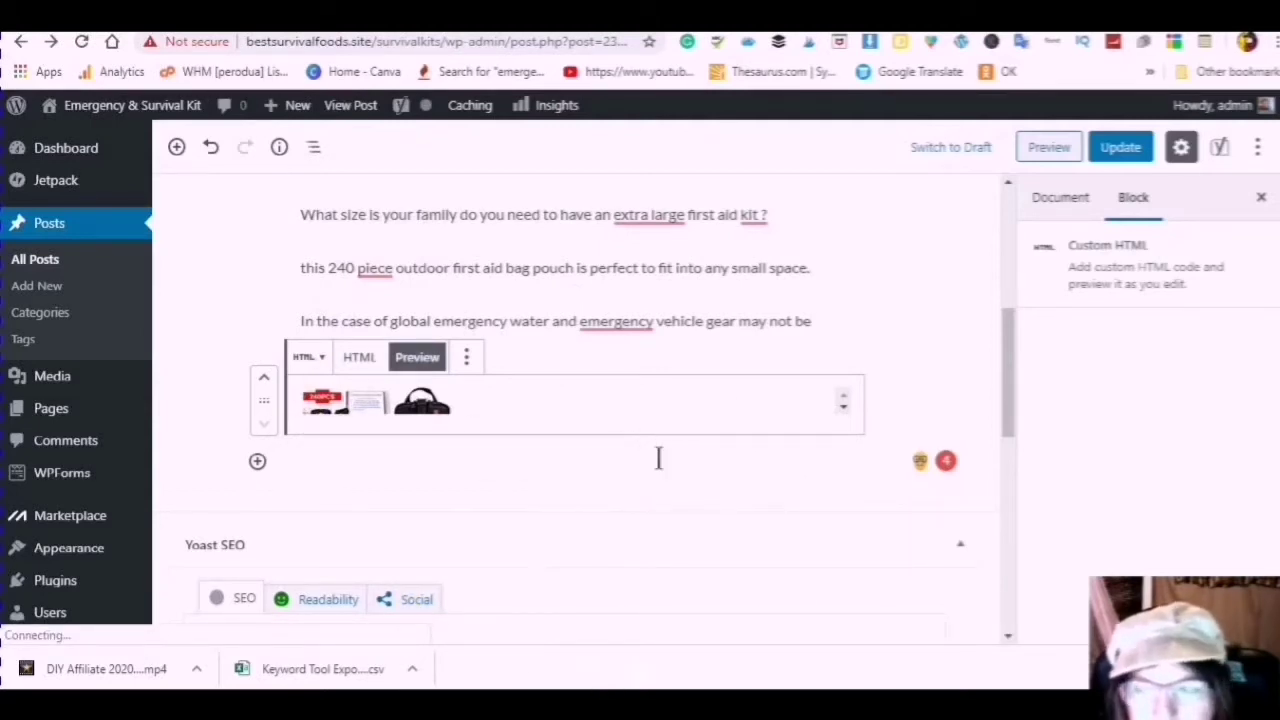
# Step: Update the post and check its title, description paragraphs and embedded product image
pyautogui.click(1127, 148)
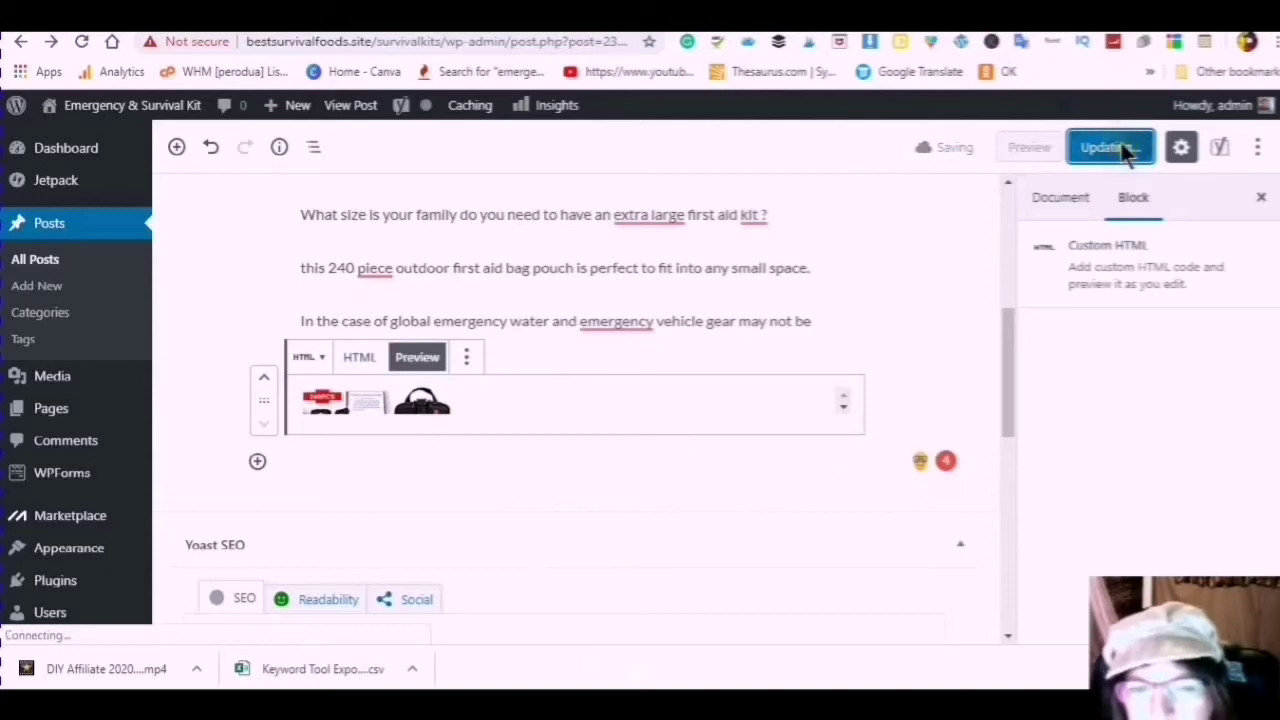
pyautogui.scroll(-5, 583, 397)
pyautogui.scroll(4, 580, 400)
pyautogui.scroll(5, 575, 395)
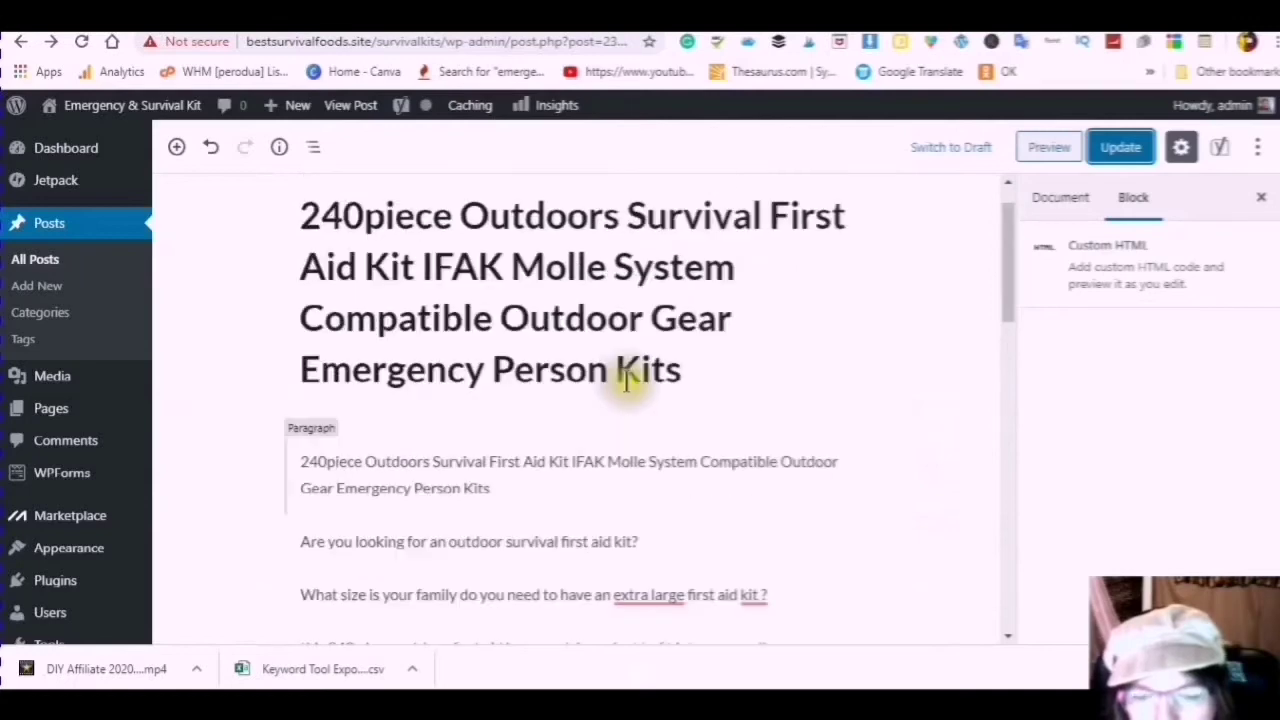
pyautogui.scroll(-1, 620, 385)
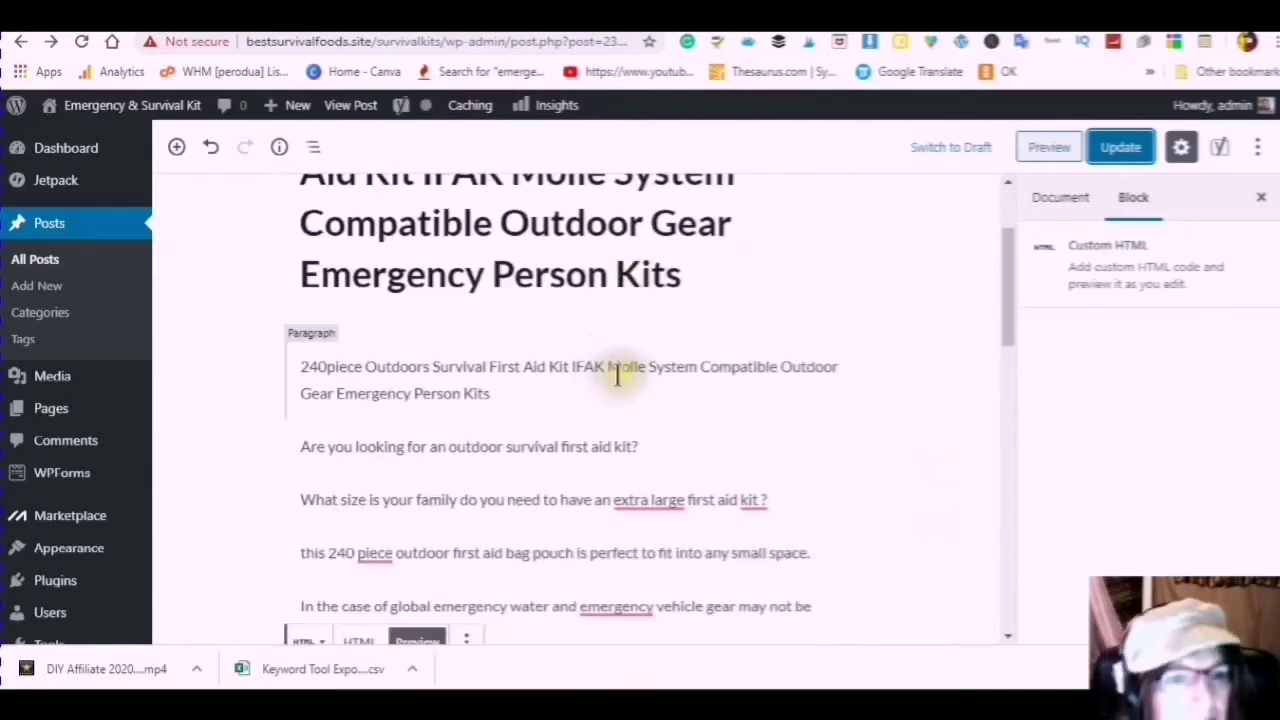
pyautogui.scroll(-3, 620, 340)
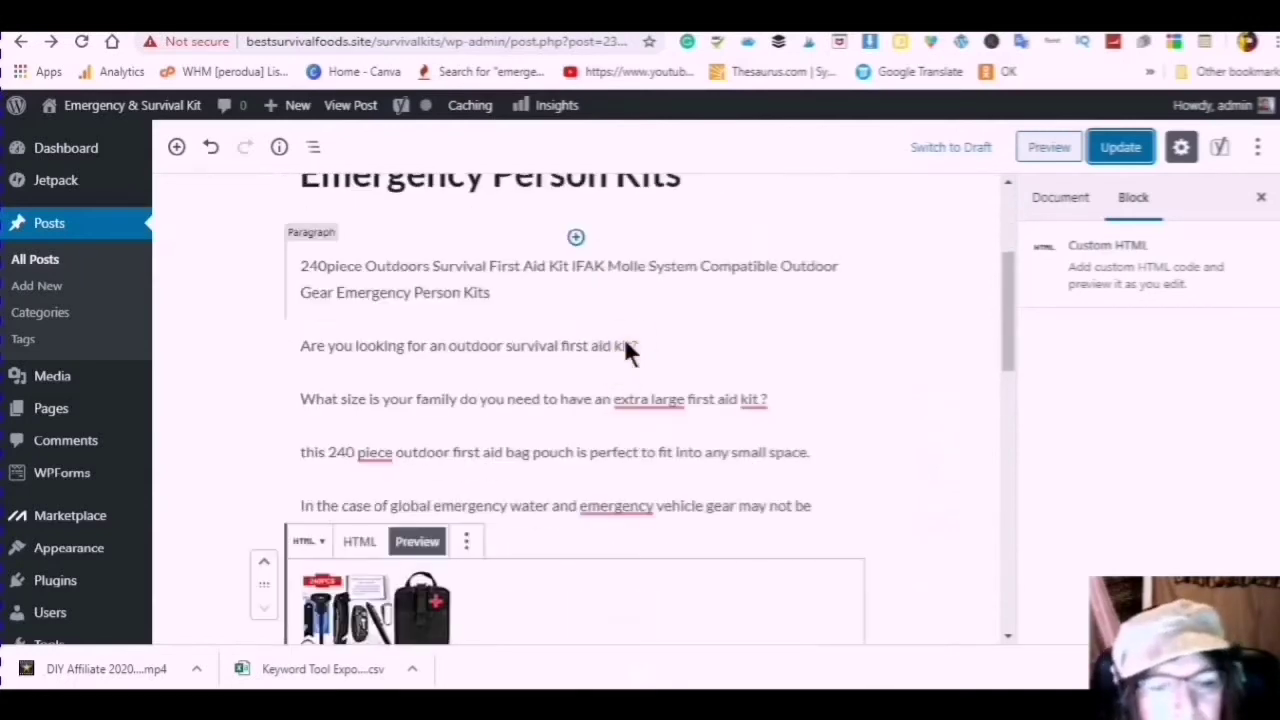
pyautogui.scroll(3, 620, 372)
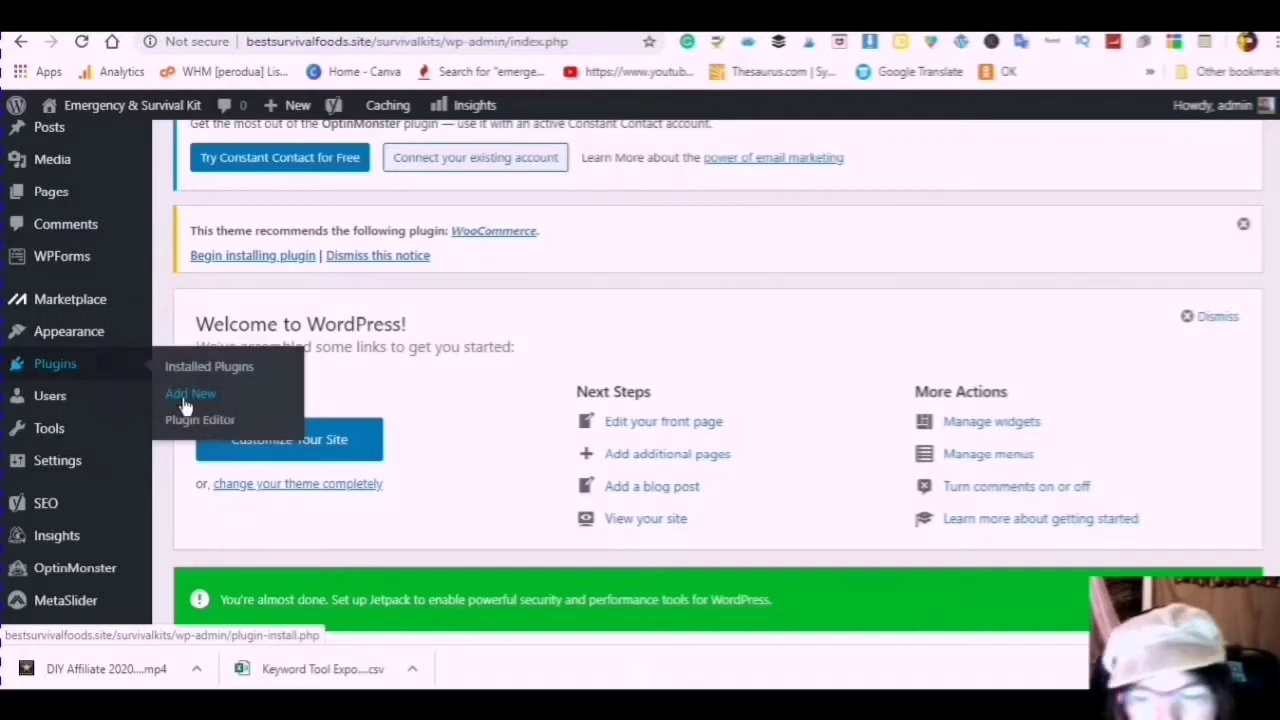
# Step: Open the page for adding new plugins and search it for "Yoast seo"
pyautogui.click(185, 398)
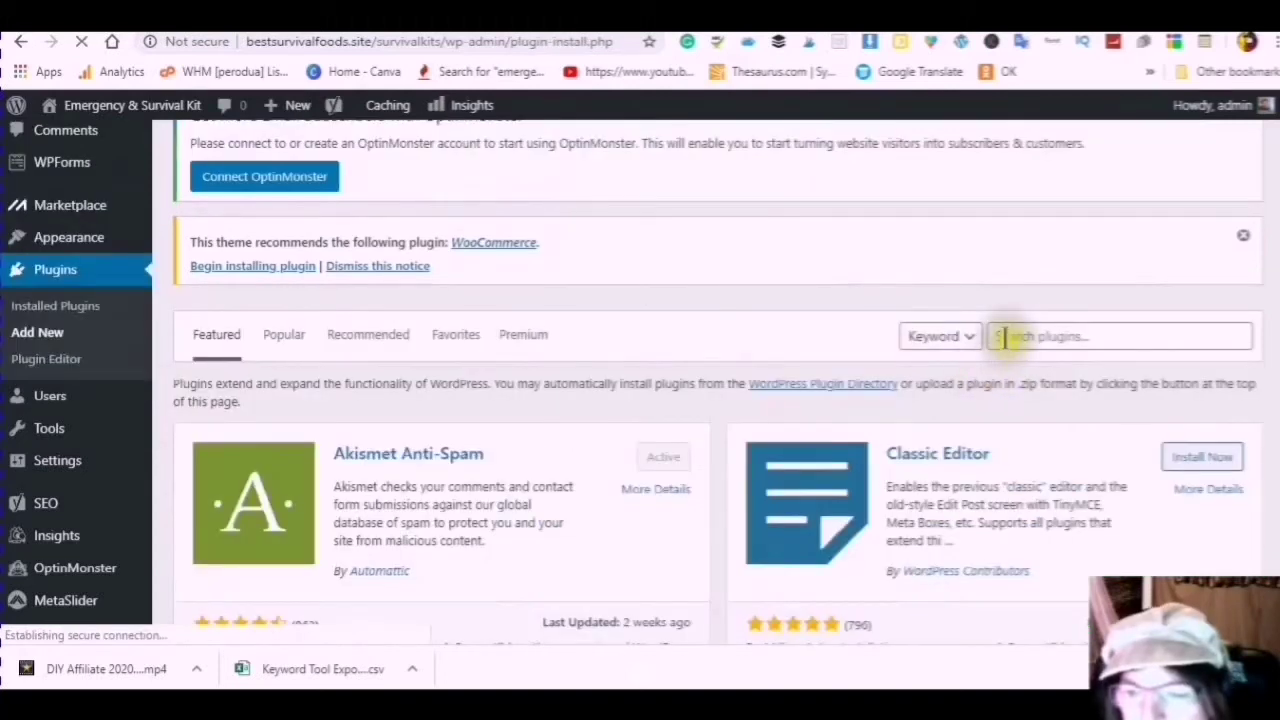
pyautogui.click(994, 332)
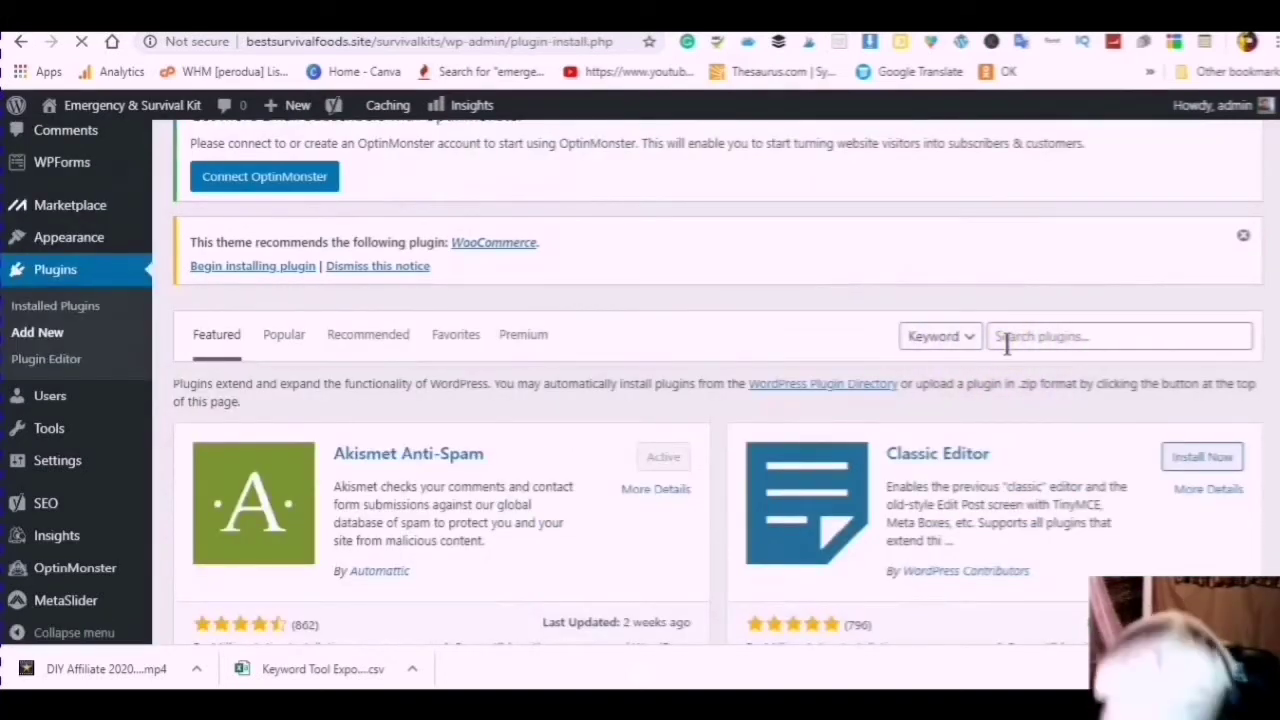
pyautogui.click(1007, 343)
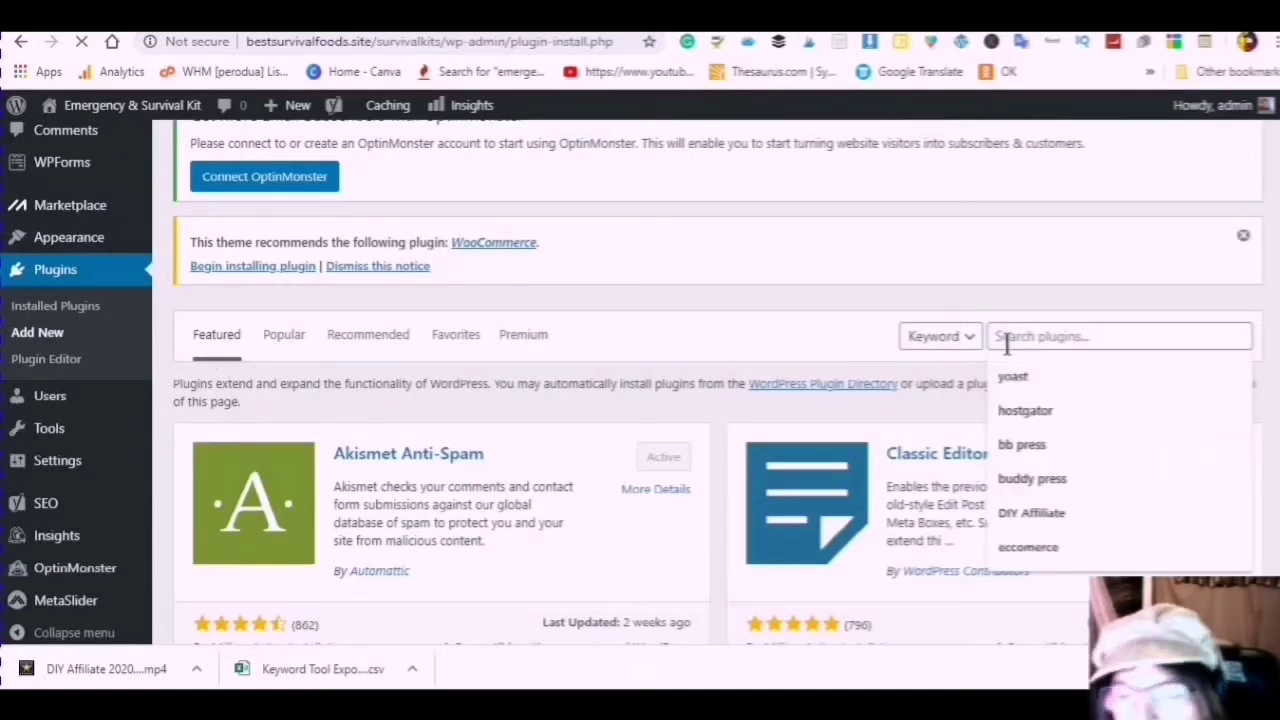
pyautogui.write('Yoast seo')
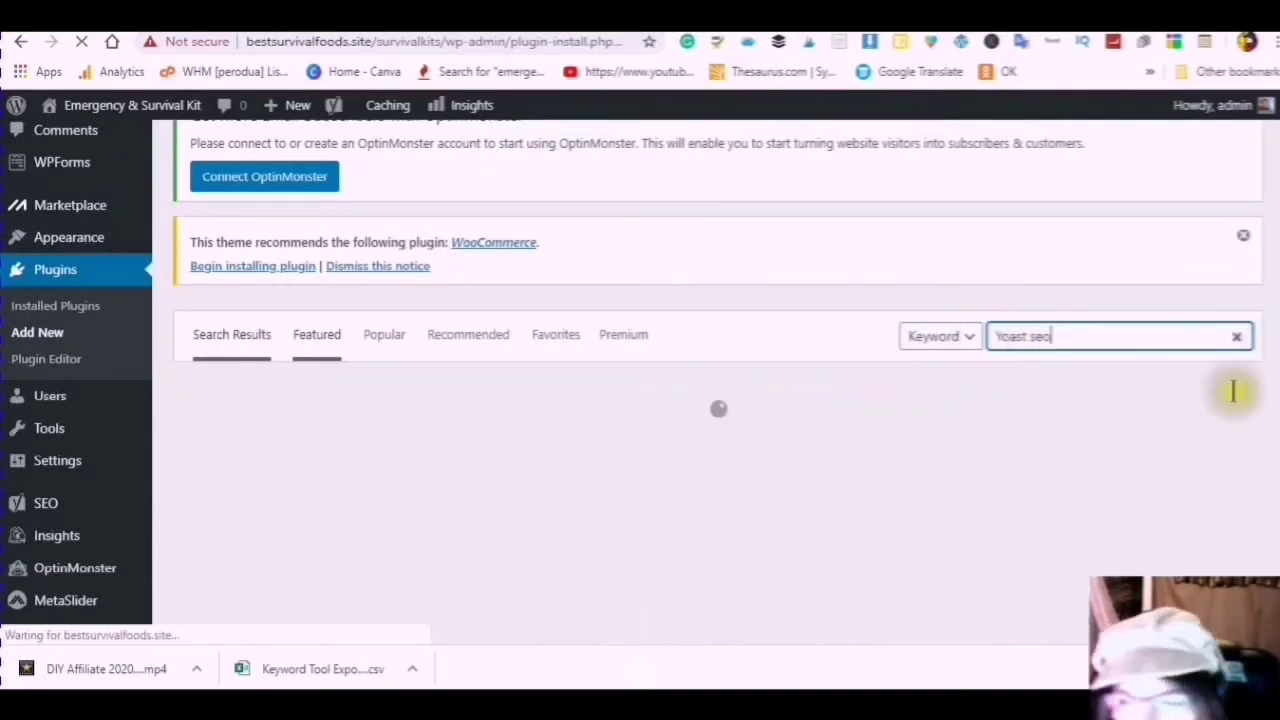
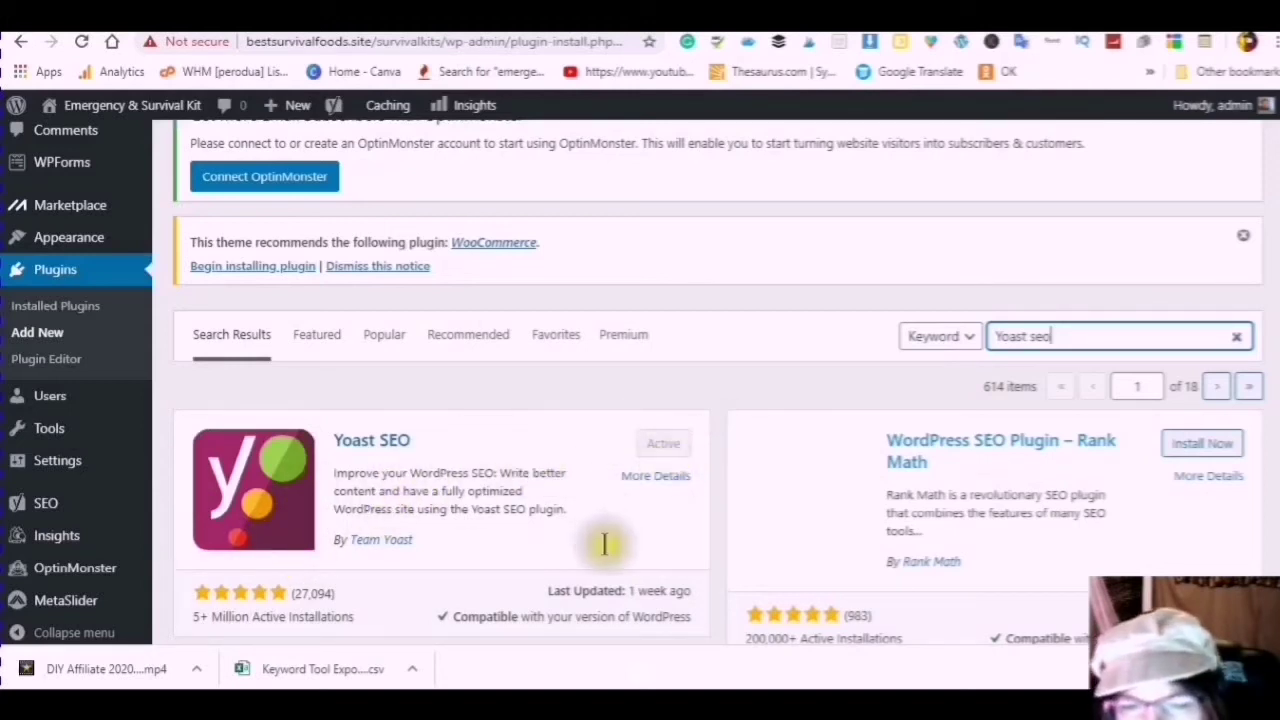
pyautogui.scroll(-2, 622, 500)
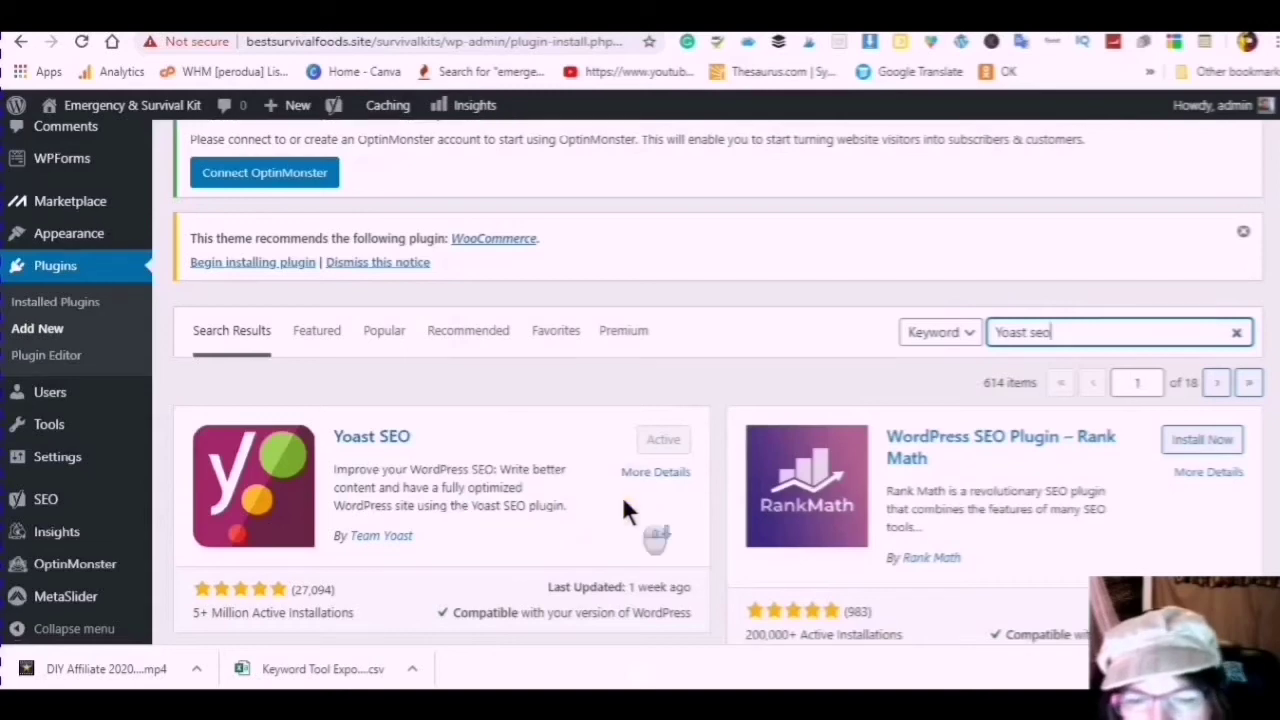
pyautogui.scroll(-2, 621, 497)
pyautogui.scroll(3, 559, 220)
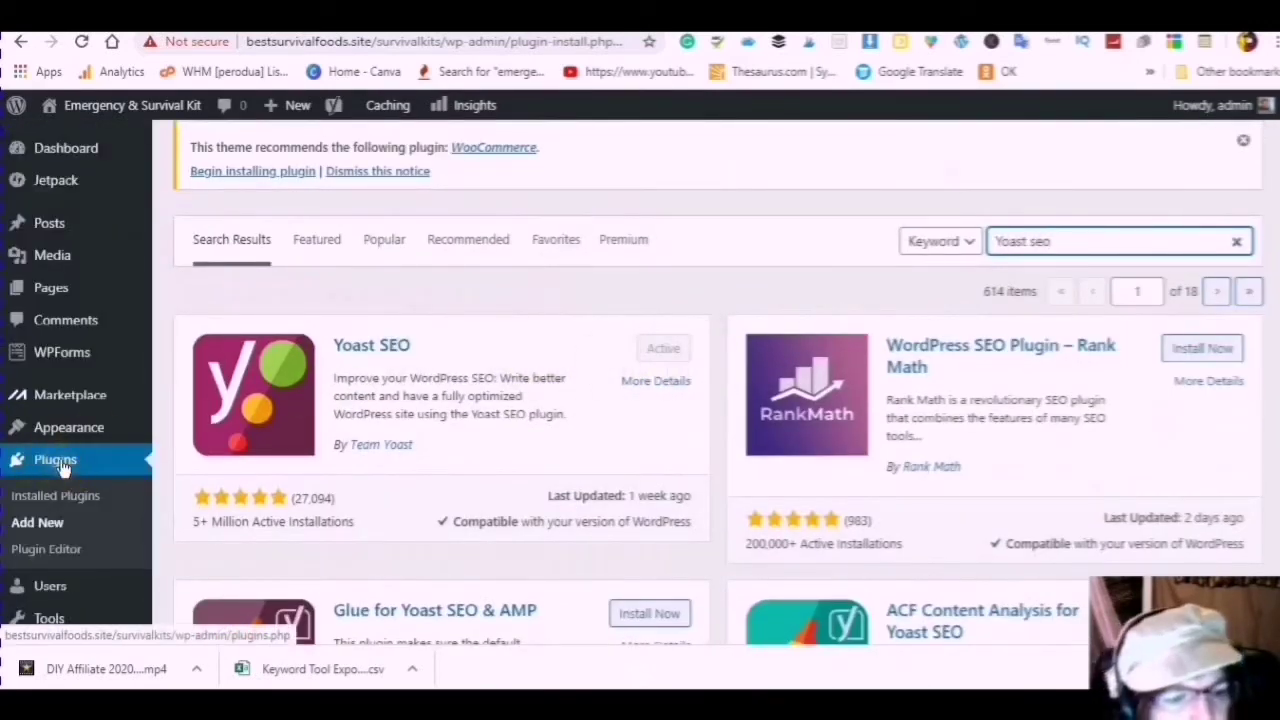
# Step: Open the Yoast SEO plugin's admin page from the WordPress dashboard
pyautogui.scroll(-4, 106, 470)
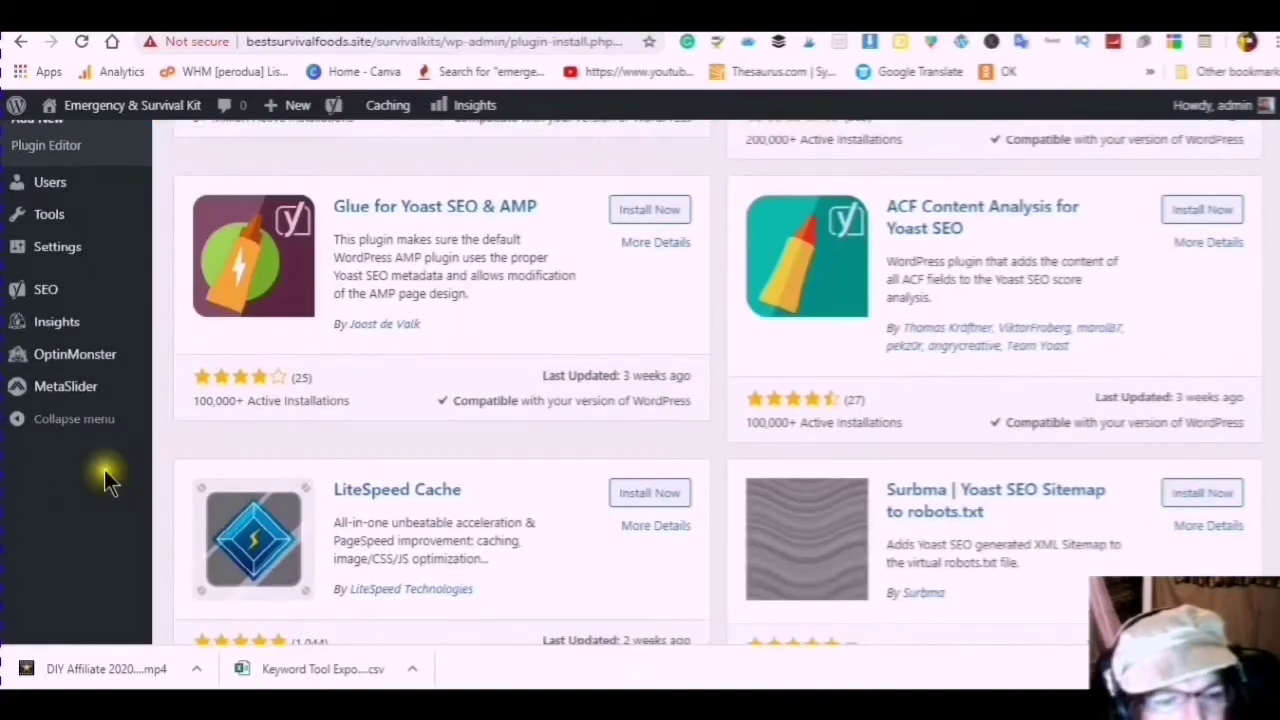
pyautogui.scroll(-1, 100, 430)
pyautogui.scroll(3, 90, 445)
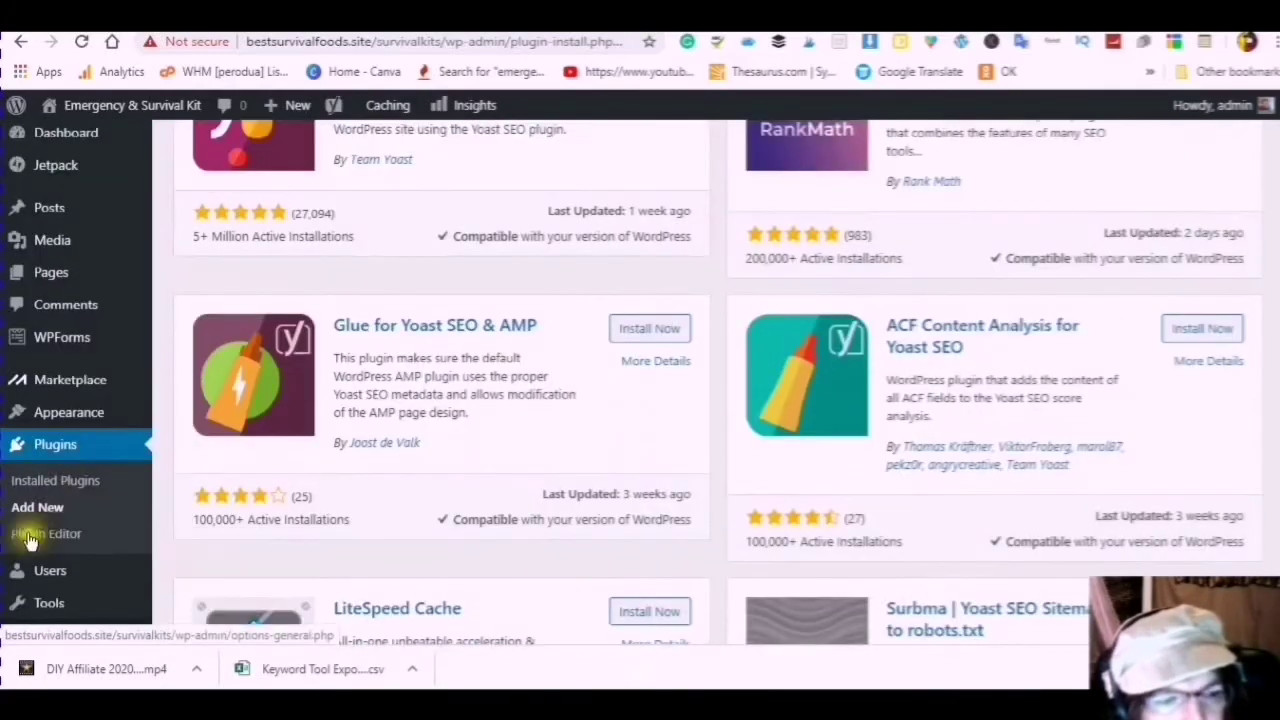
pyautogui.scroll(-1, 40, 500)
pyautogui.scroll(-1, 55, 467)
pyautogui.click(183, 486)
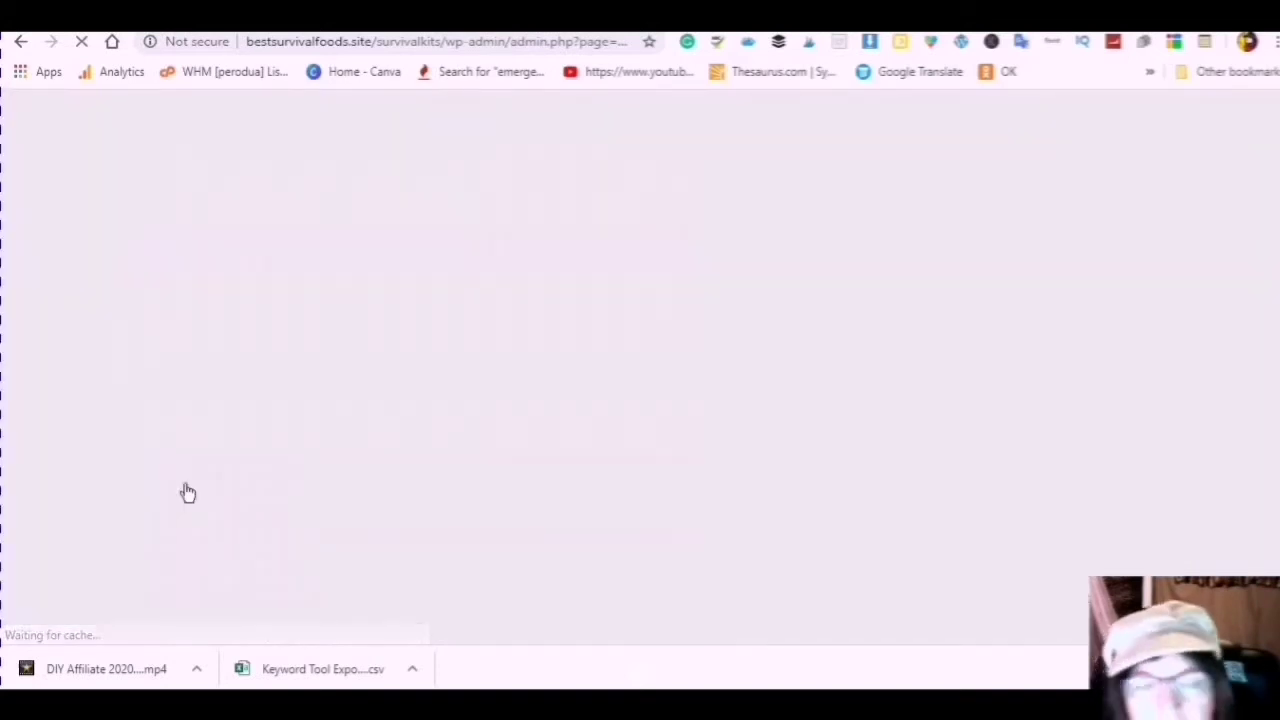
pyautogui.click(186, 479)
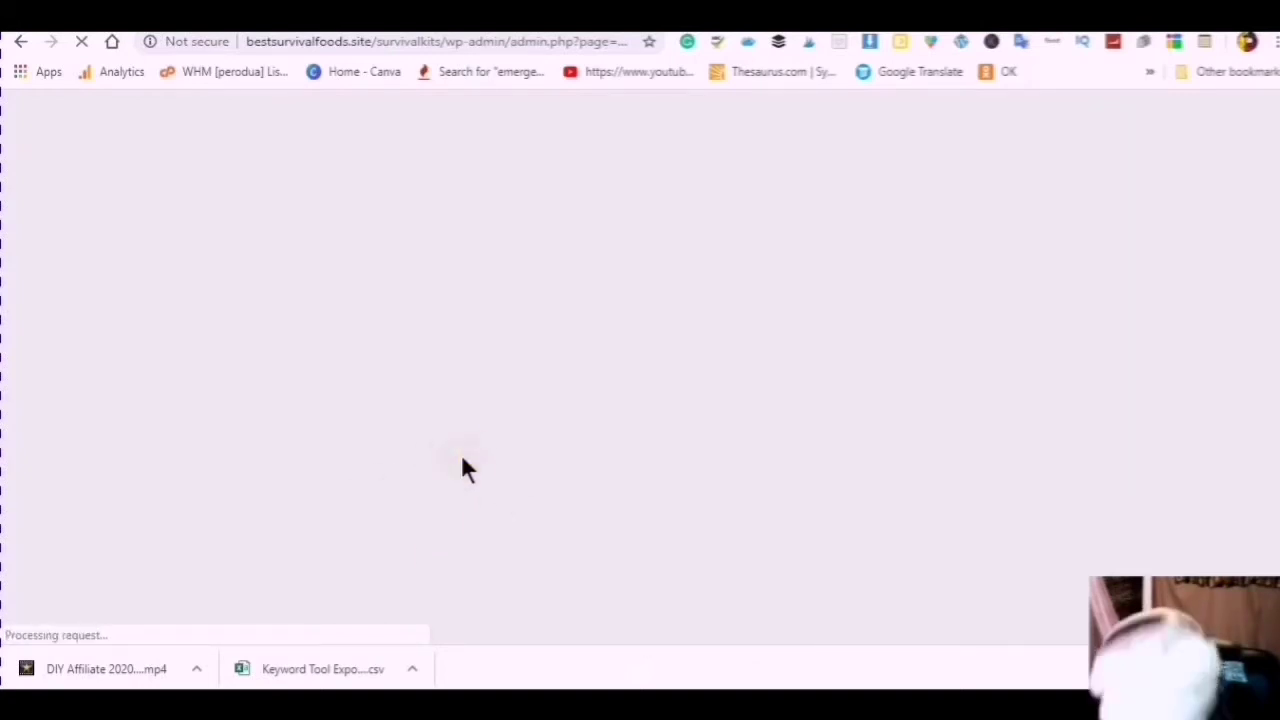
# Step: Return to the 240piece first aid kit post and open the Yoast SEO snippet editor to review its slug and meta description
pyautogui.click(829, 229)
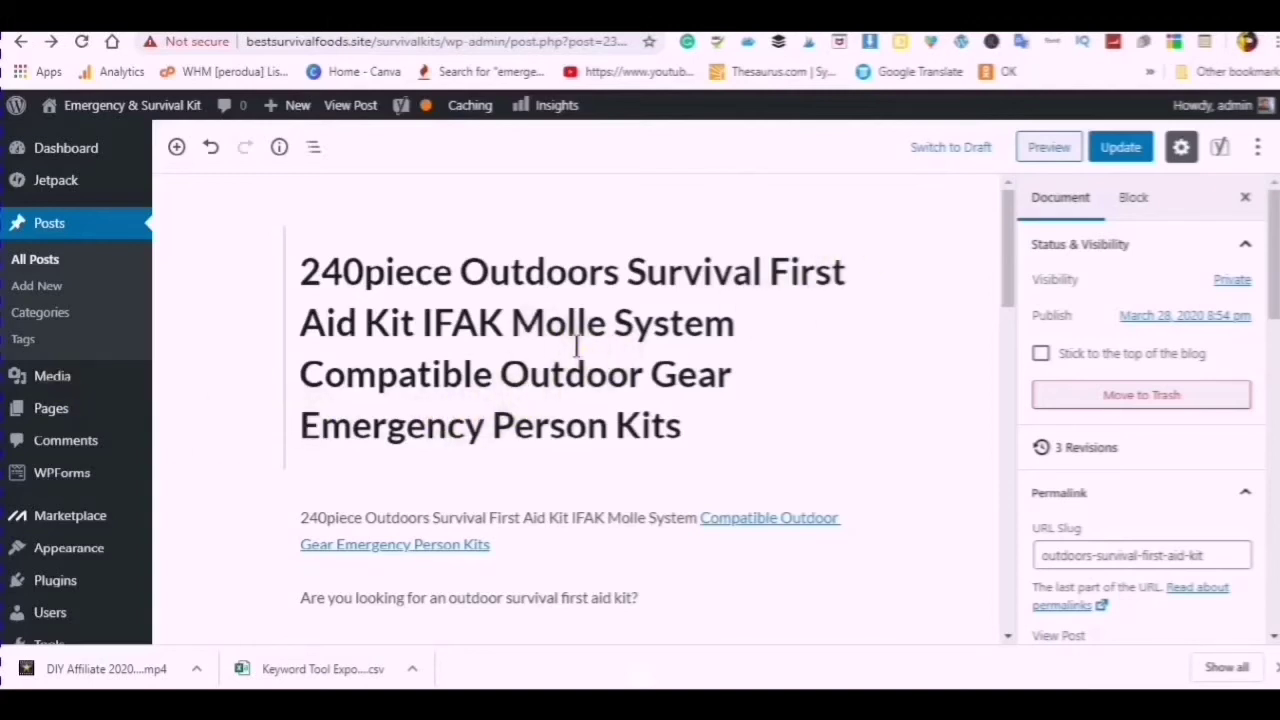
pyautogui.scroll(-3, 843, 380)
pyautogui.scroll(-4, 744, 402)
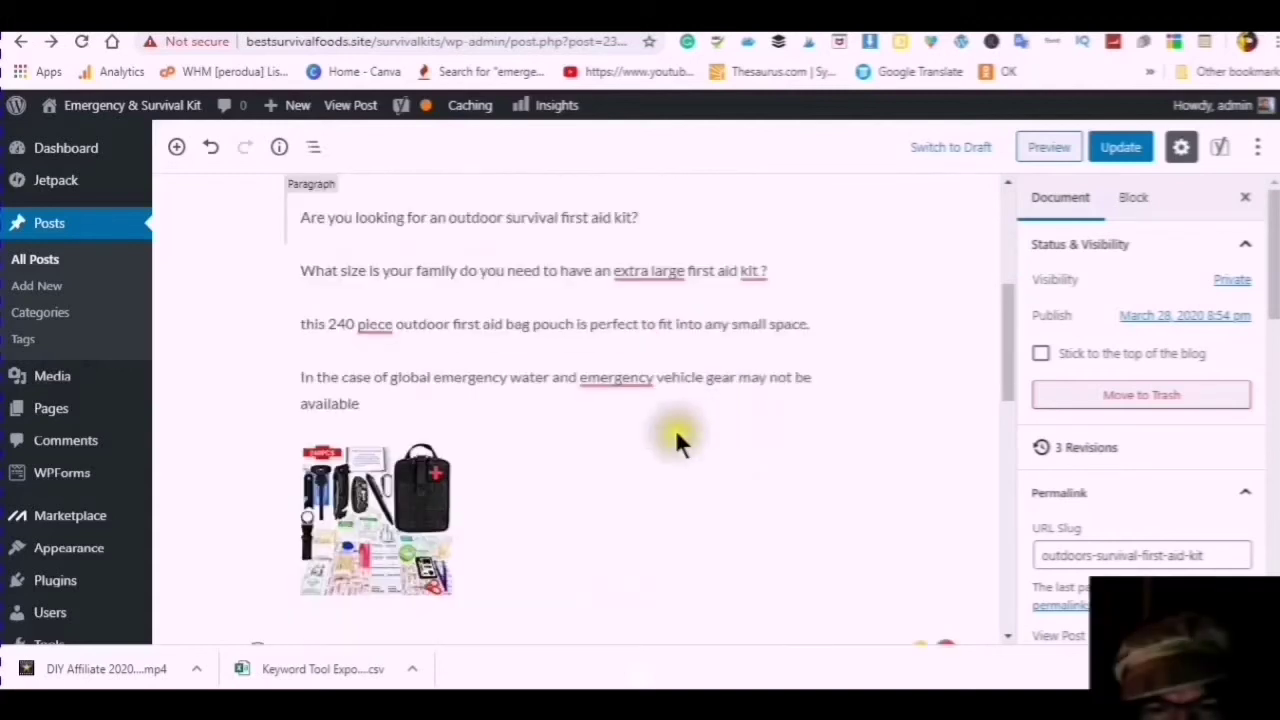
pyautogui.scroll(-2, 560, 430)
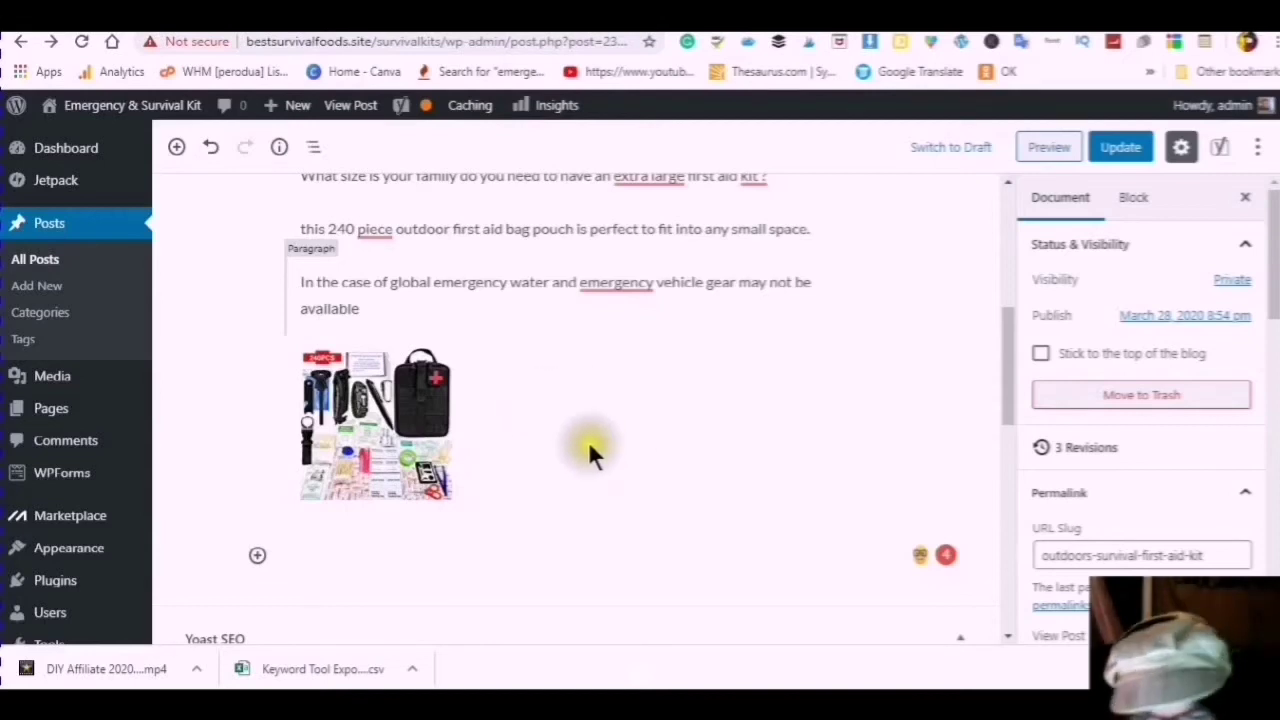
pyautogui.scroll(-4, 560, 410)
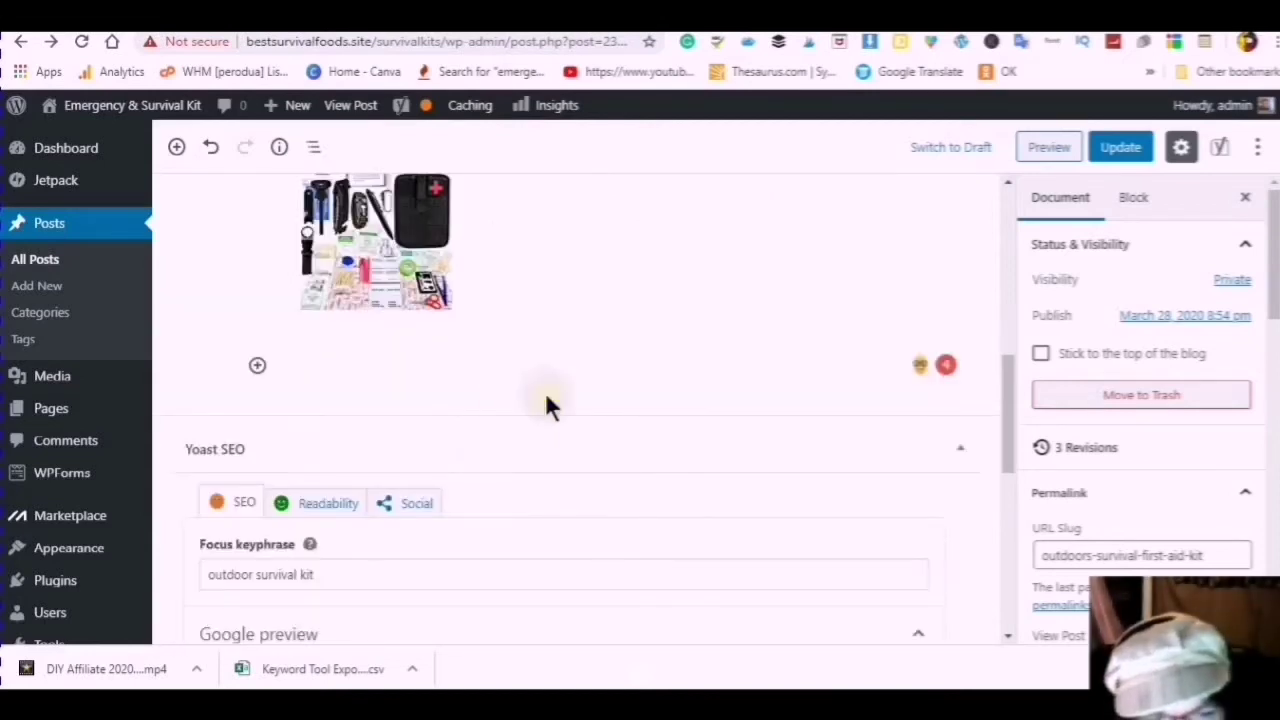
pyautogui.scroll(-5, 546, 402)
pyautogui.scroll(2, 543, 400)
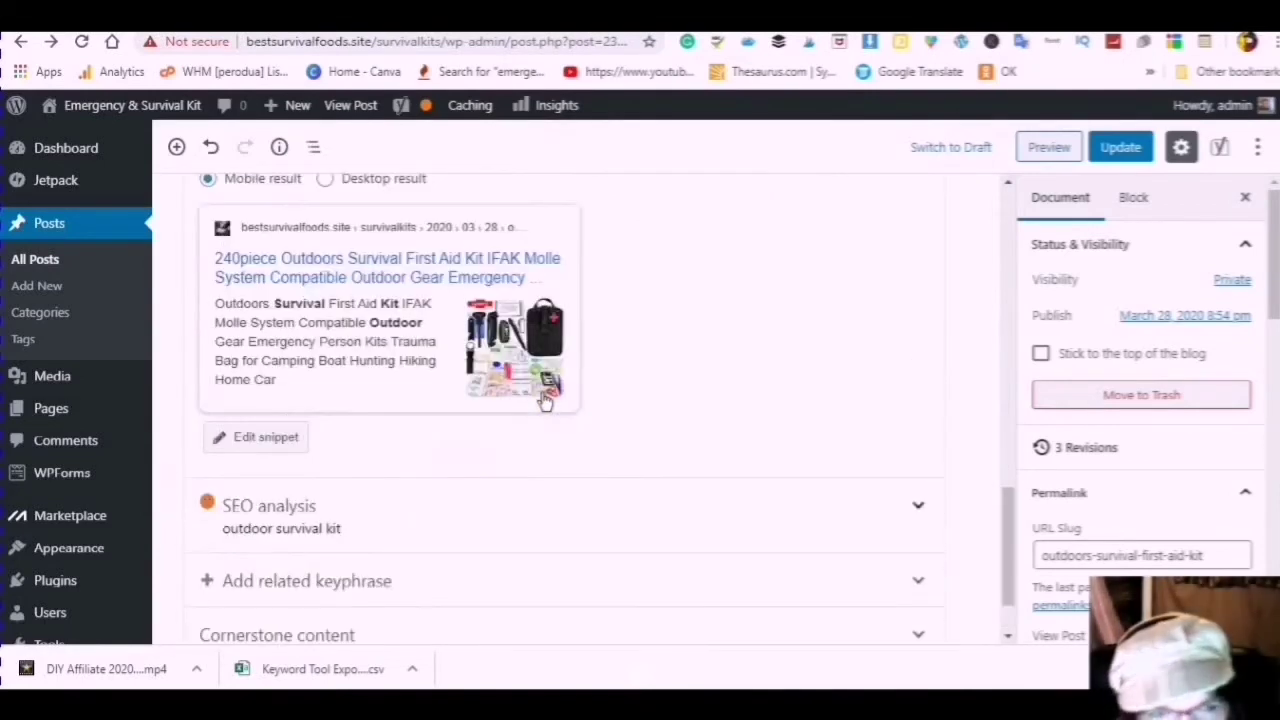
pyautogui.scroll(2, 250, 445)
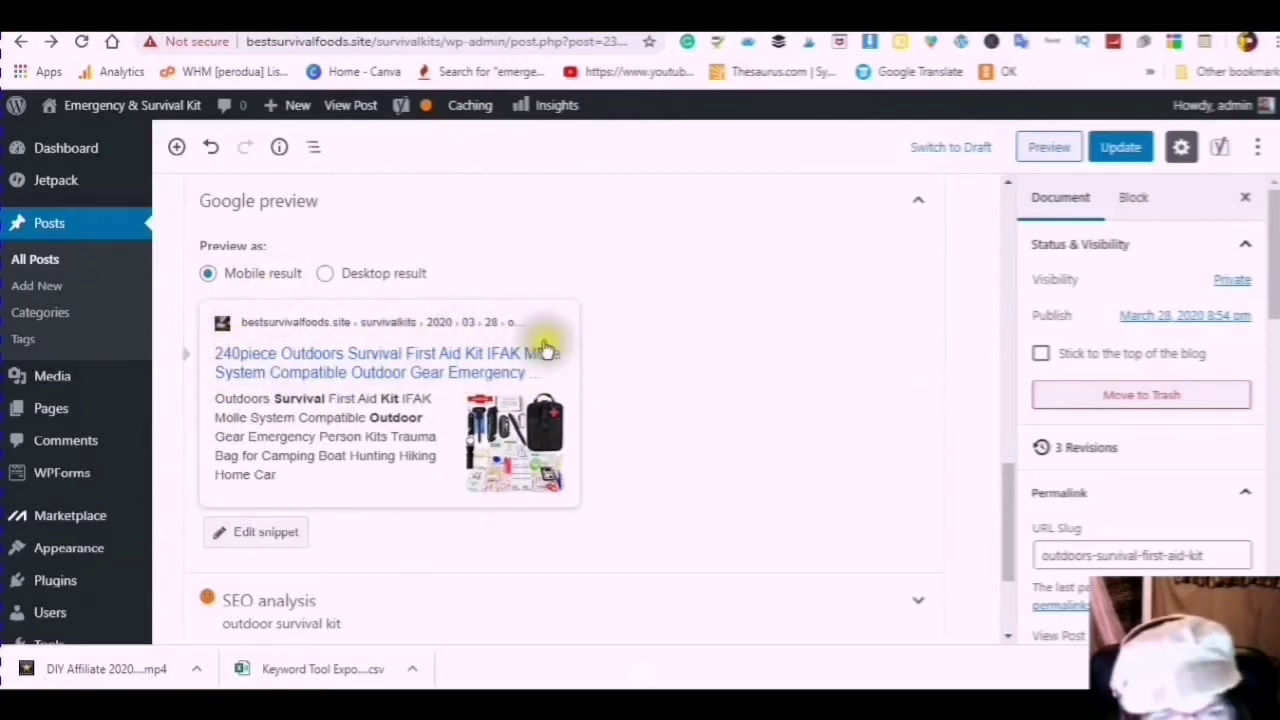
pyautogui.click(258, 532)
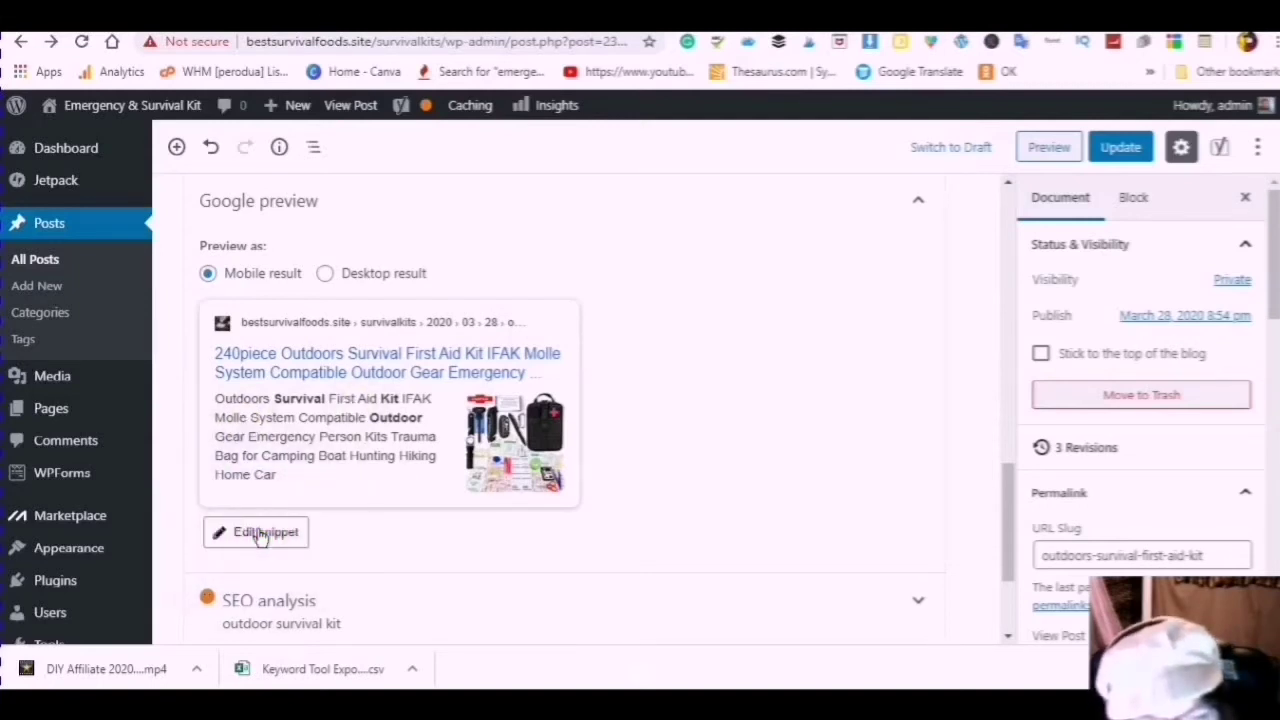
pyautogui.scroll(-4, 513, 410)
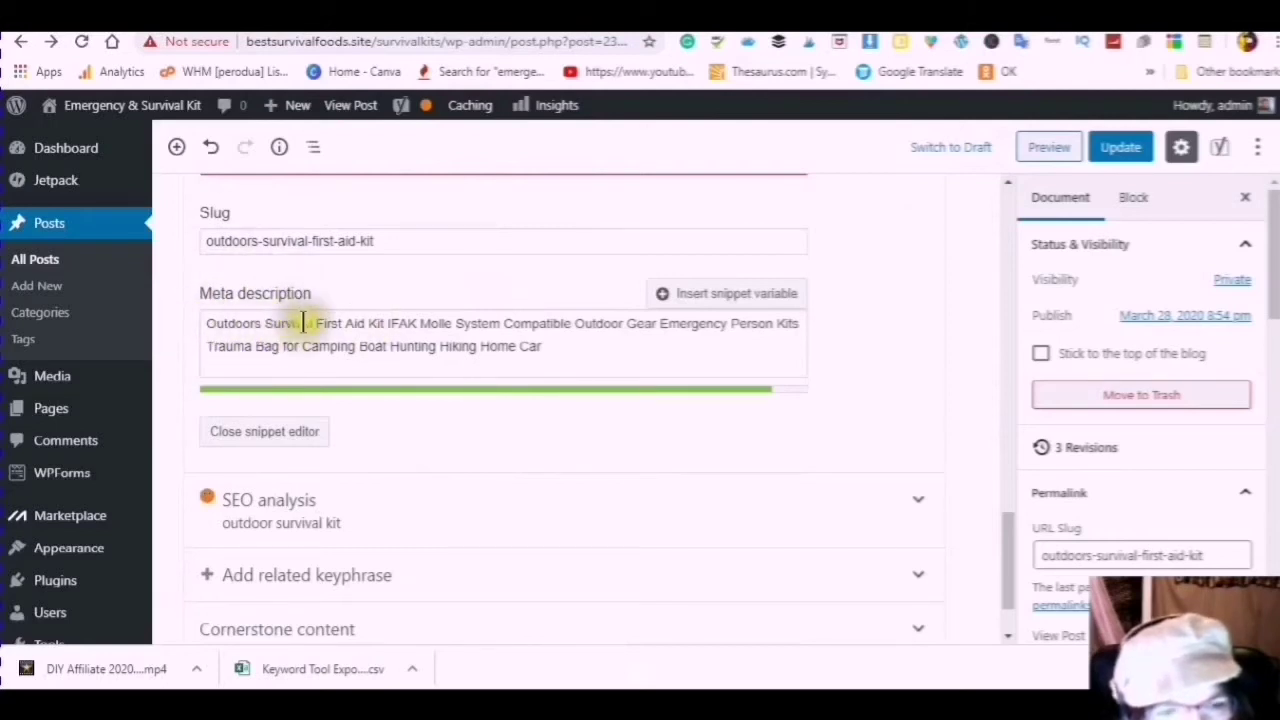
# Step: Examine the post title around "240piece" and the description text and product image below it
pyautogui.scroll(5, 329, 323)
pyautogui.scroll(10, 318, 311)
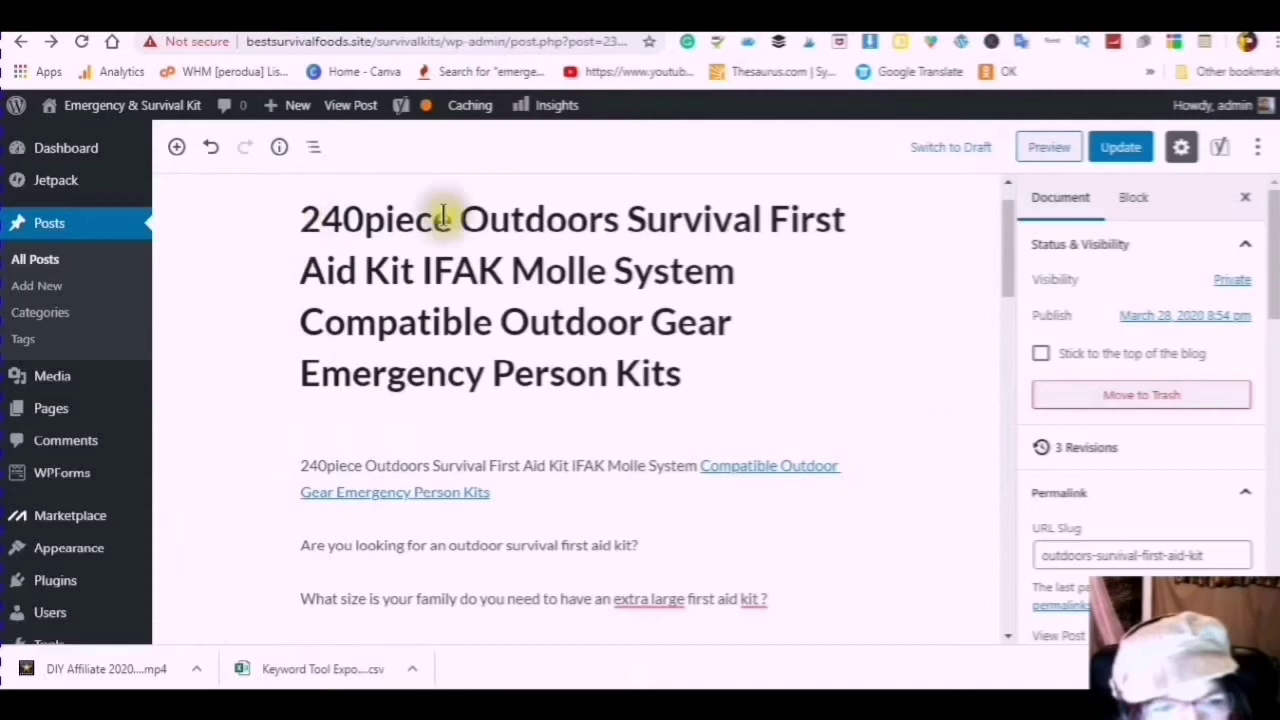
pyautogui.scroll(1, 443, 223)
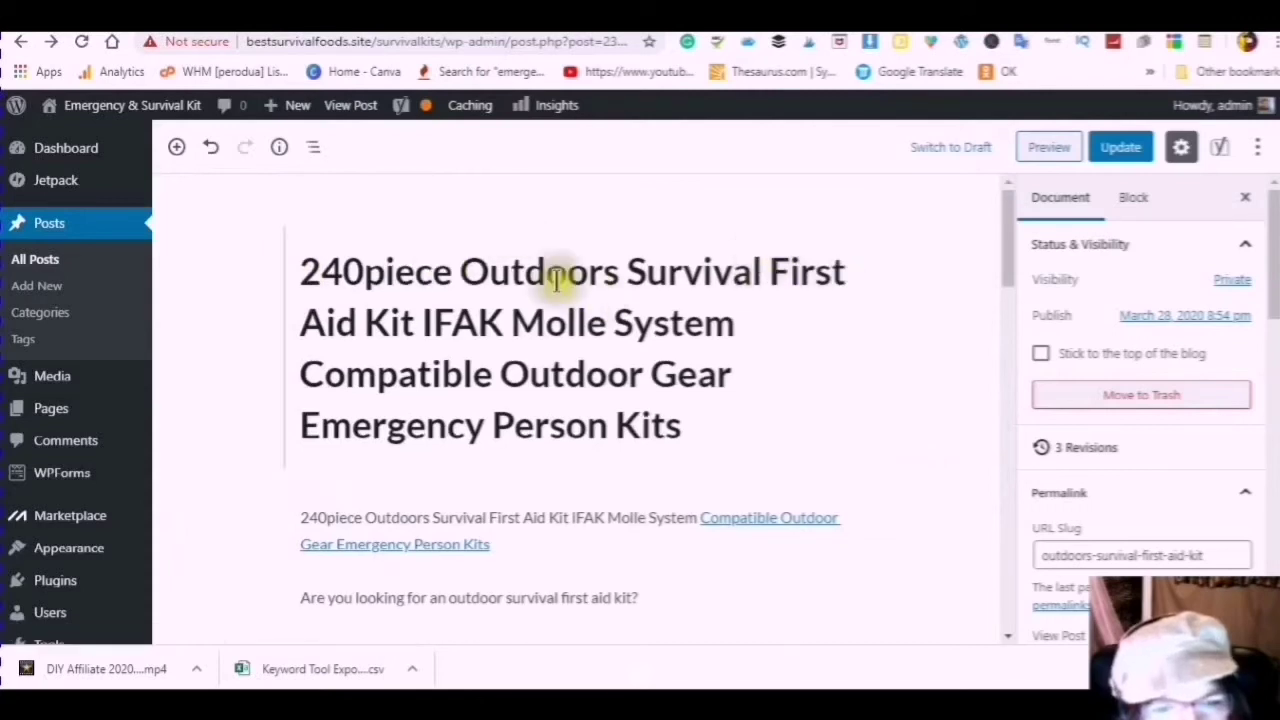
pyautogui.click(442, 275)
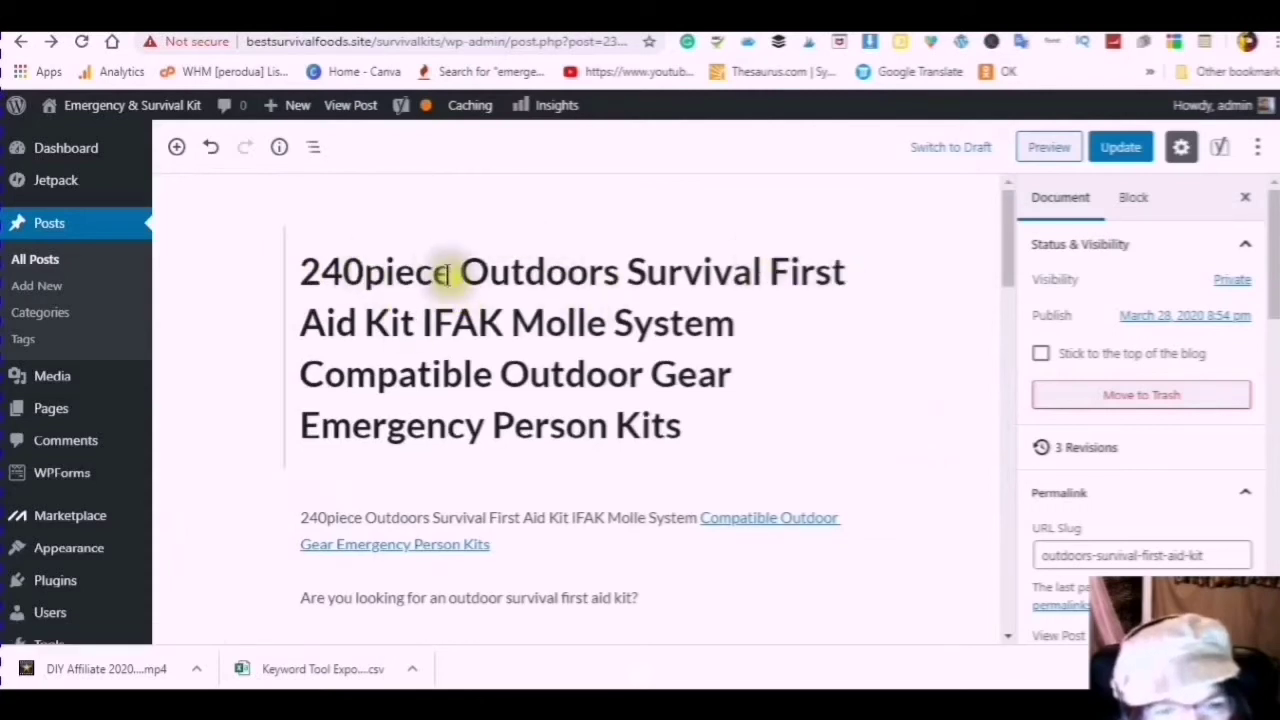
pyautogui.click(443, 272)
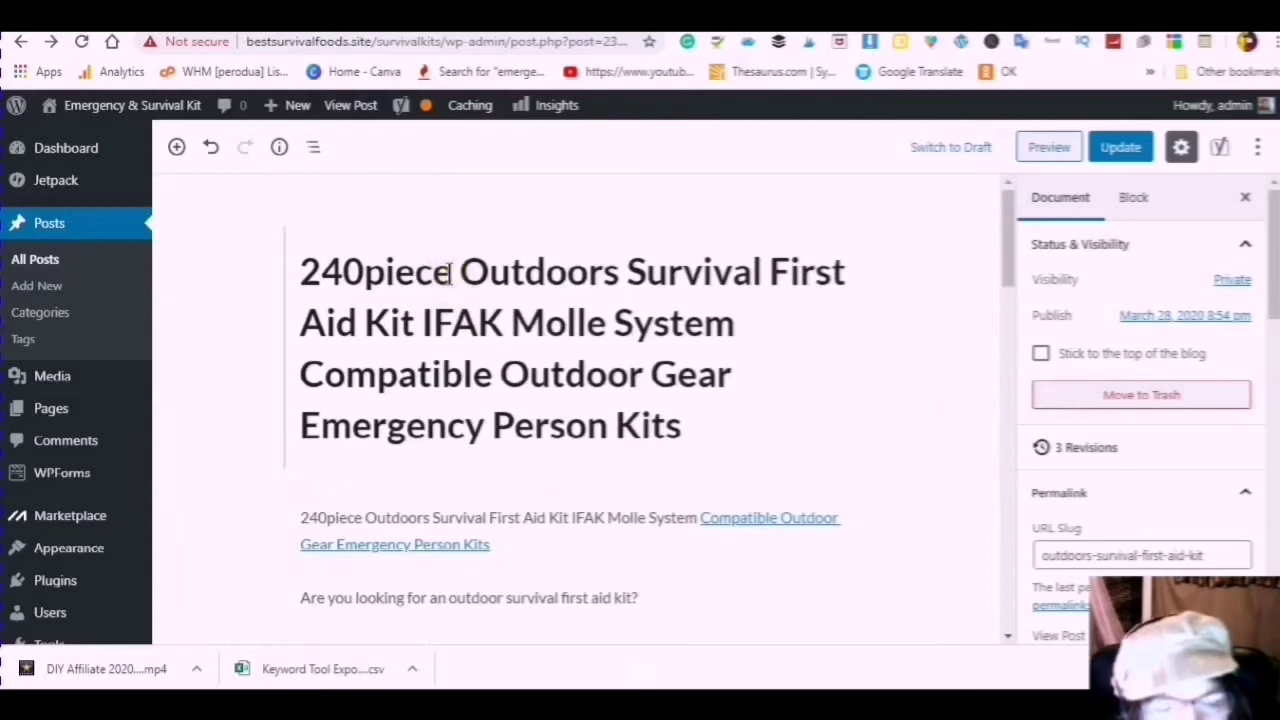
pyautogui.click(449, 272)
pyautogui.click(452, 268)
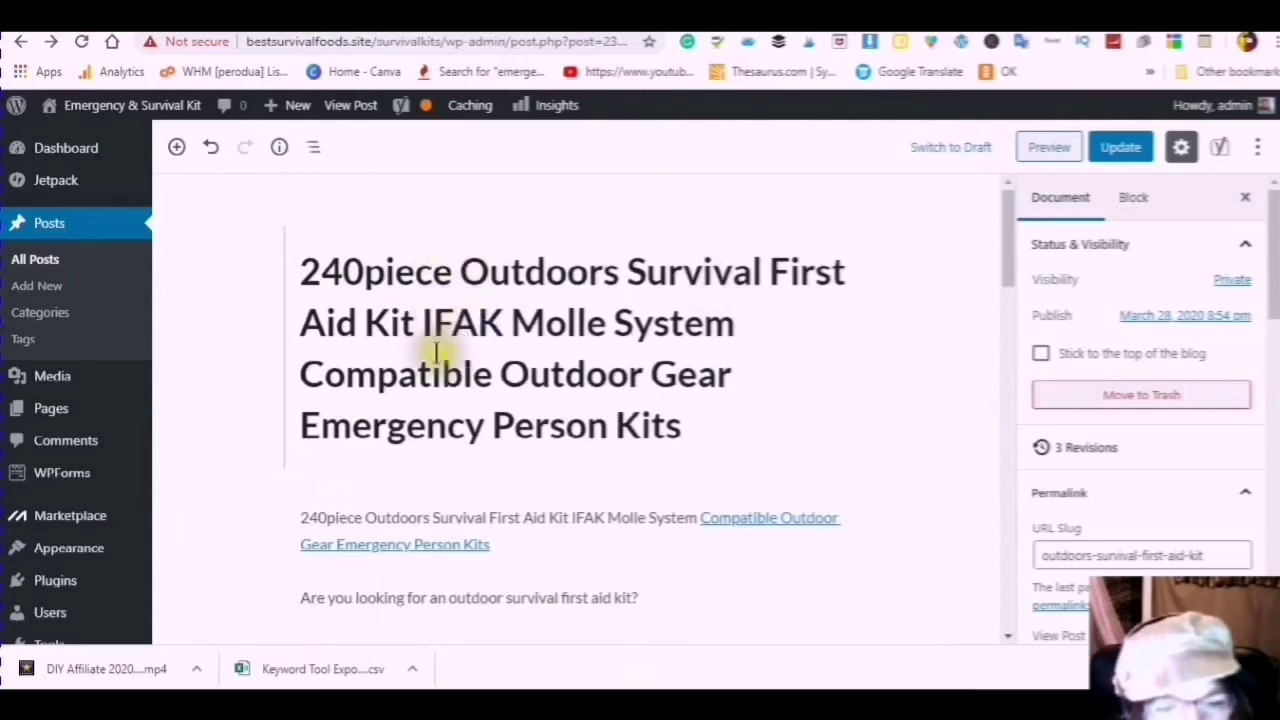
pyautogui.scroll(-5, 480, 480)
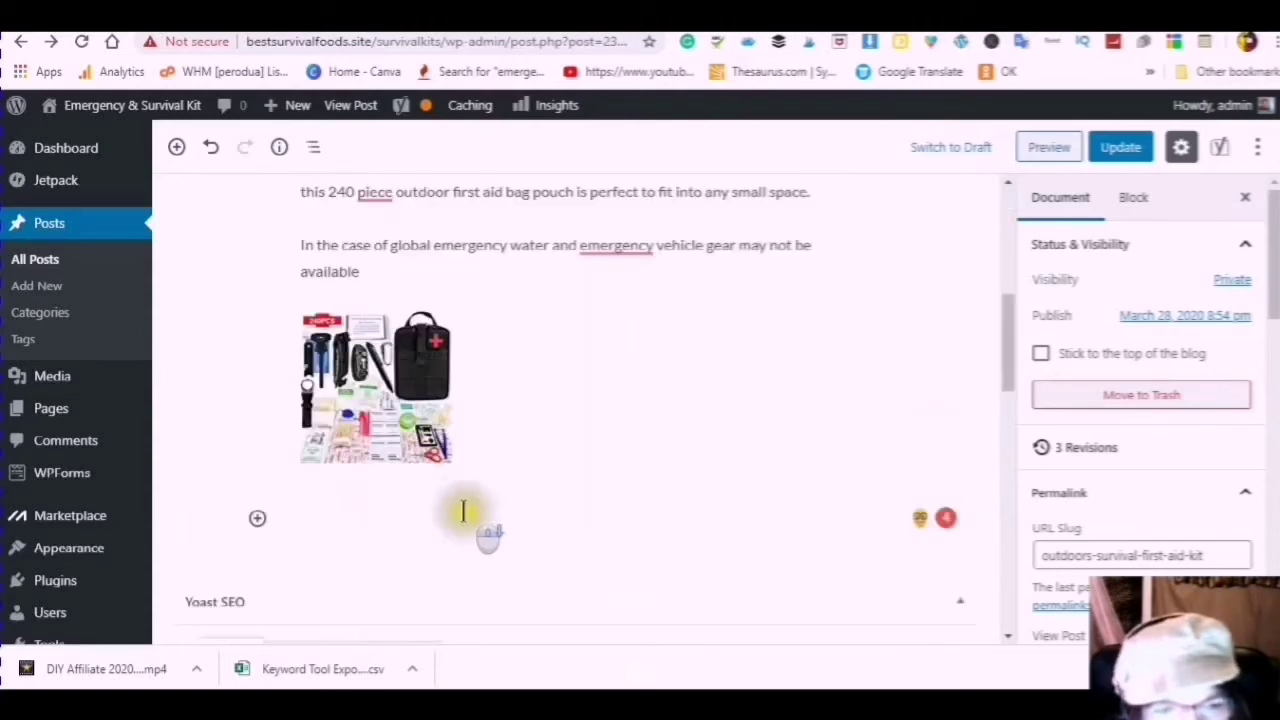
# Step: Retype the end of the Yoast SEO focus keyphrase so that it reads "outdoor survival kit"
pyautogui.scroll(-1, 420, 465)
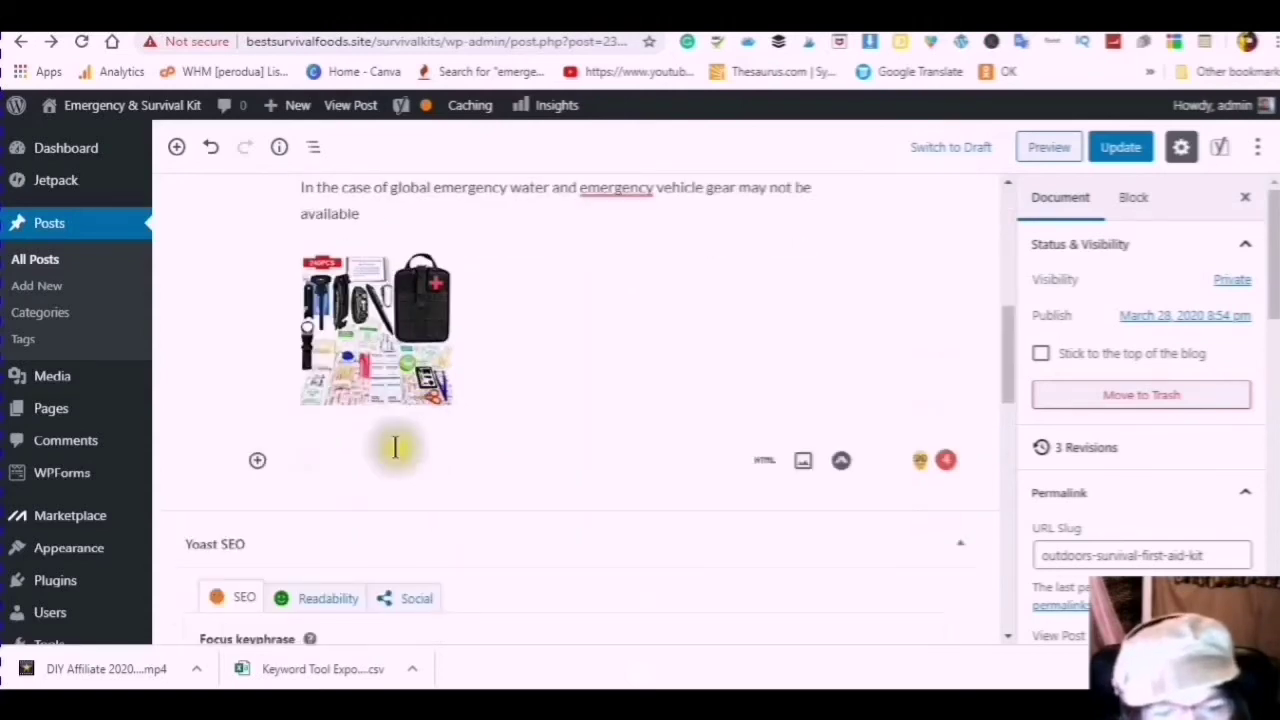
pyautogui.scroll(-9, 395, 447)
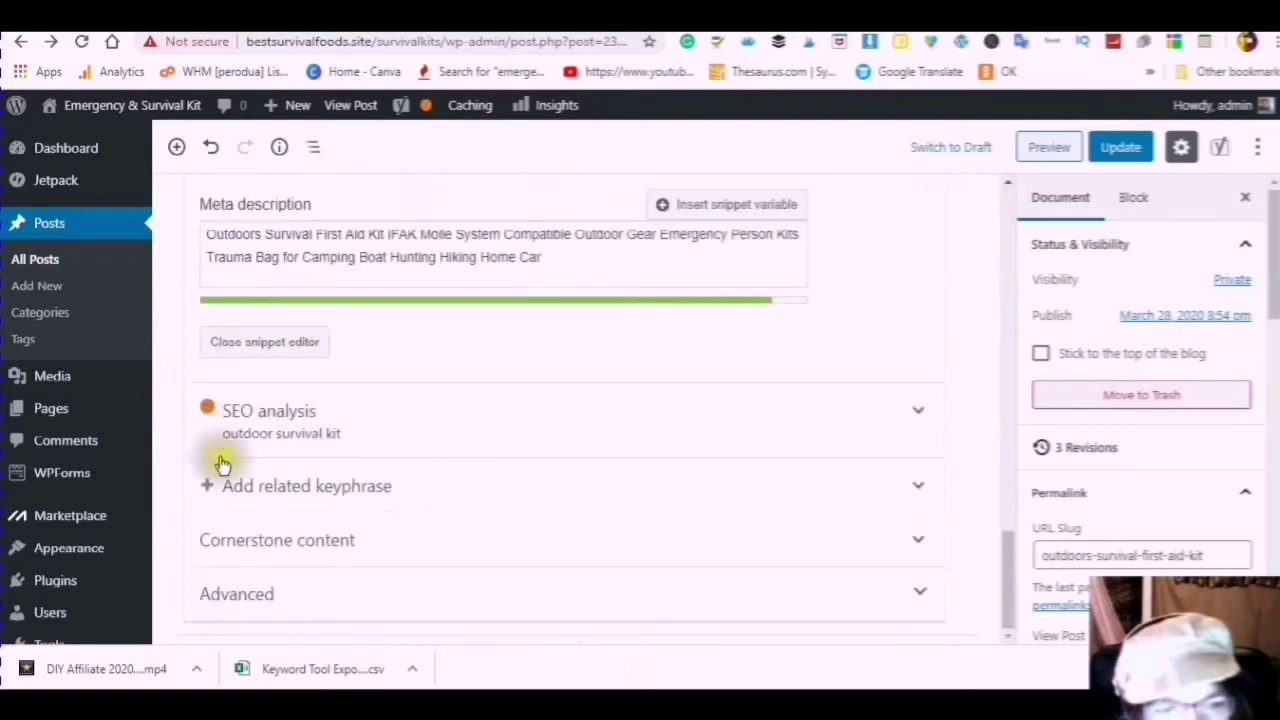
pyautogui.scroll(8, 240, 400)
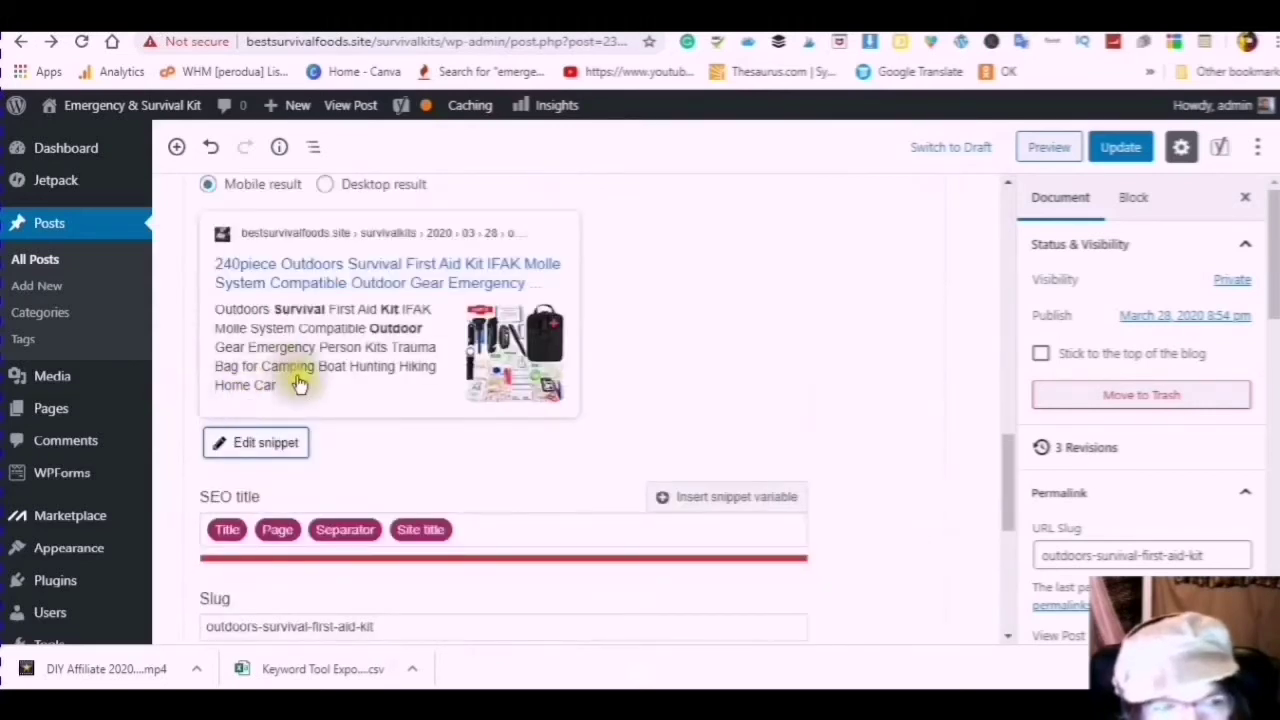
pyautogui.scroll(3, 270, 360)
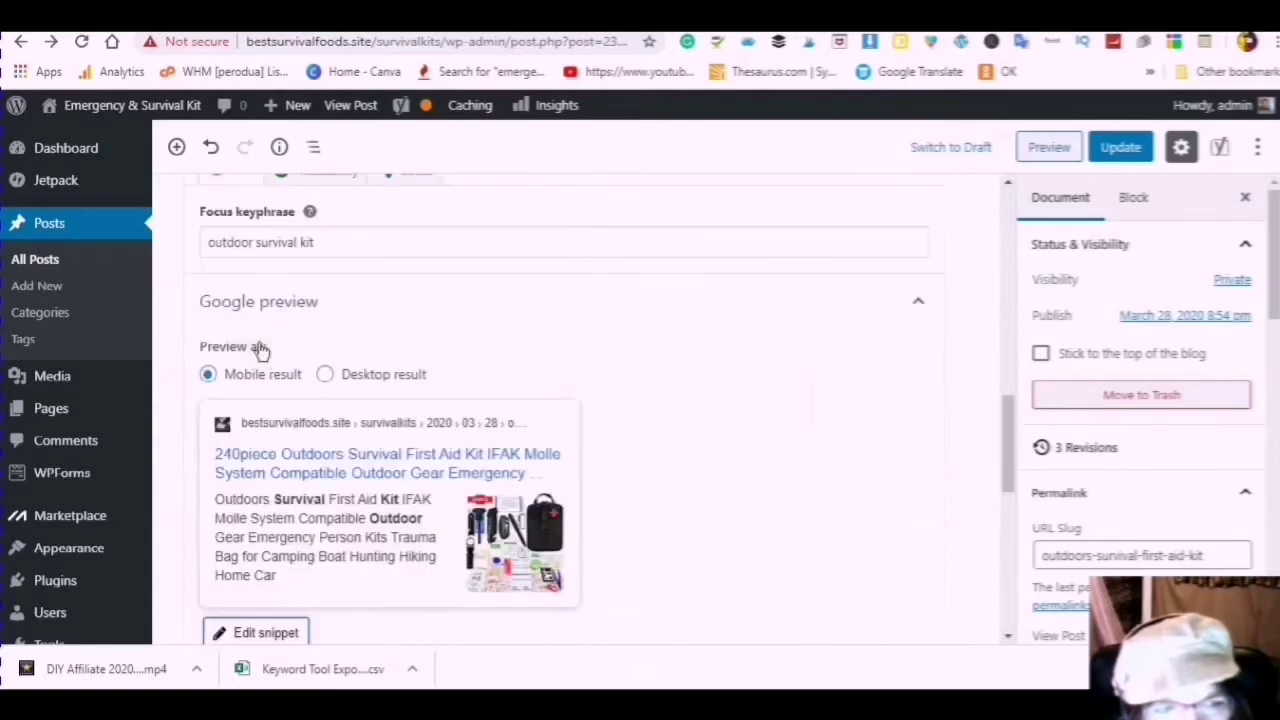
pyautogui.scroll(1, 240, 330)
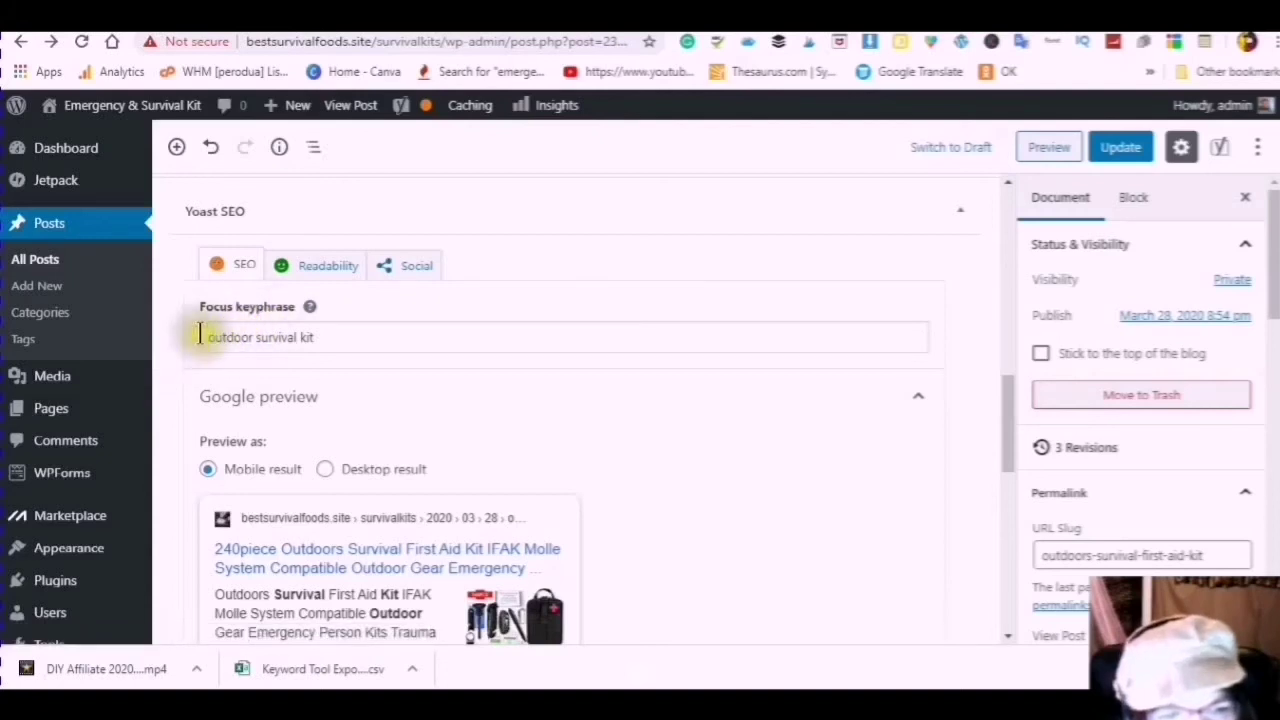
pyautogui.click(322, 344)
pyautogui.press('BackSpace')
pyautogui.press('BackSpace')
pyautogui.press('BackSpace')
pyautogui.write('kit')
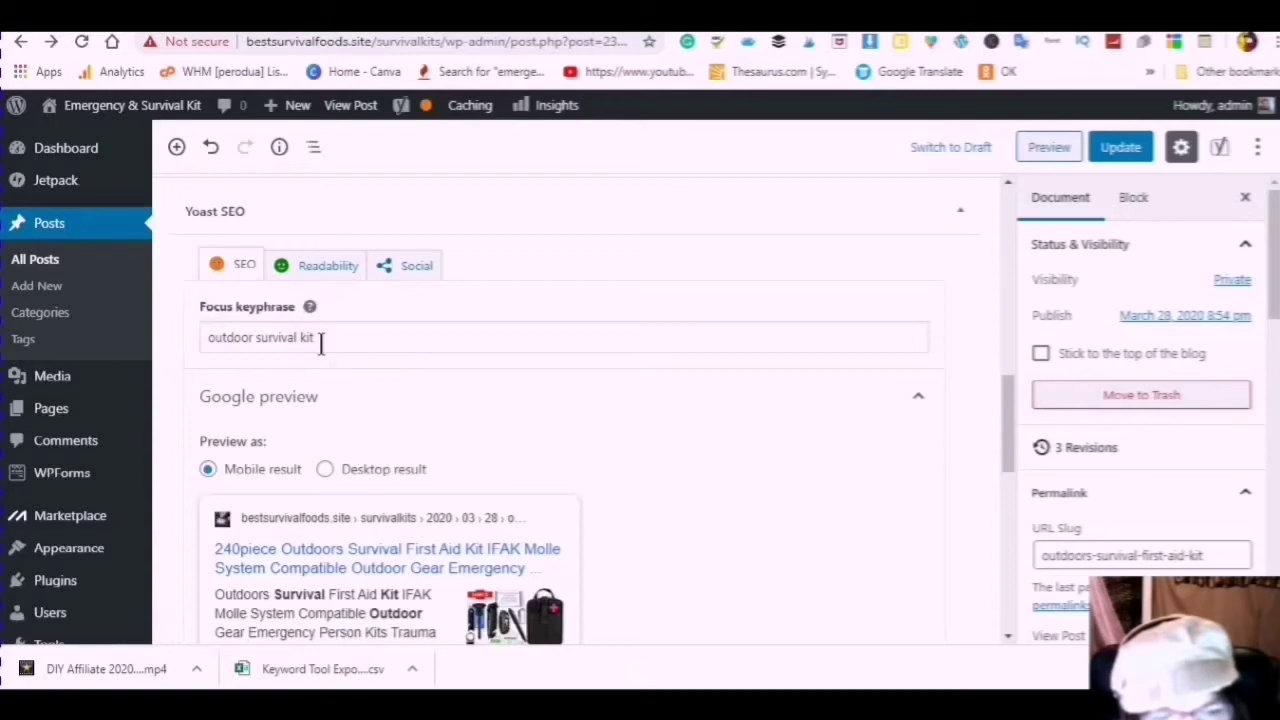
# Step: Test the meta description's length with filler x characters after "Home Car", and replace them with "Office"
pyautogui.scroll(-2, 321, 340)
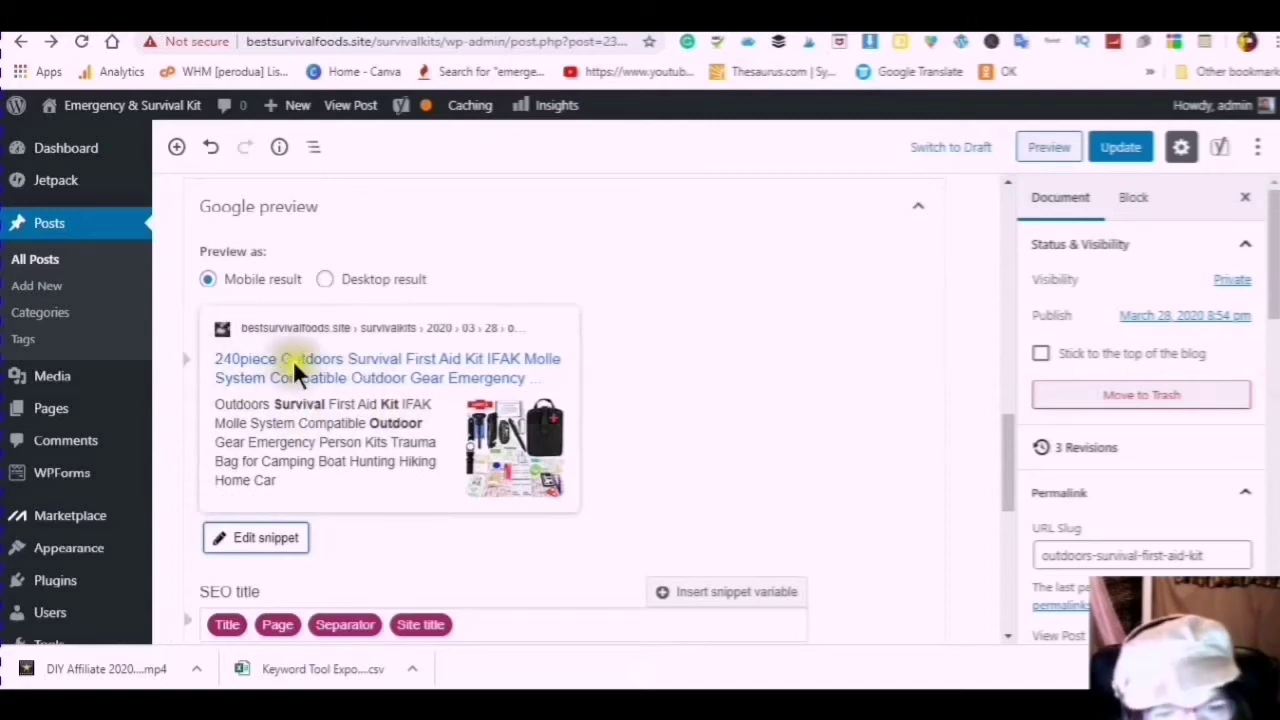
pyautogui.scroll(-1, 318, 370)
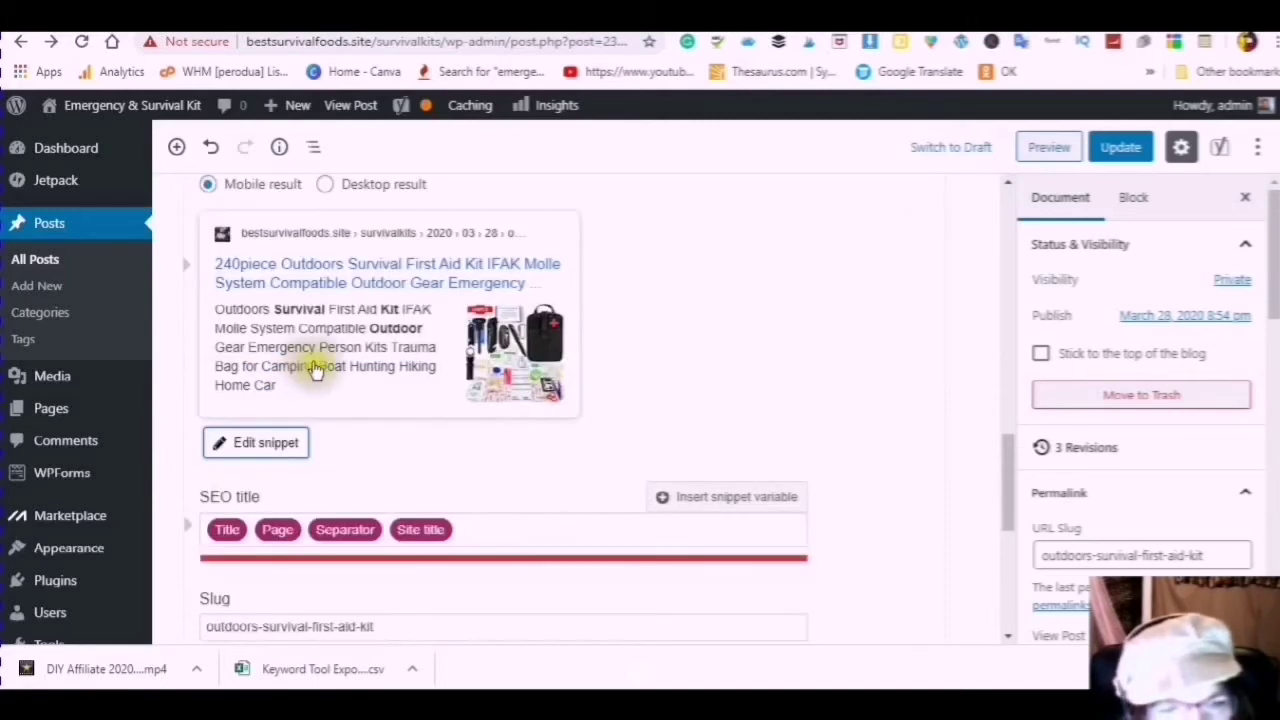
pyautogui.scroll(1, 310, 364)
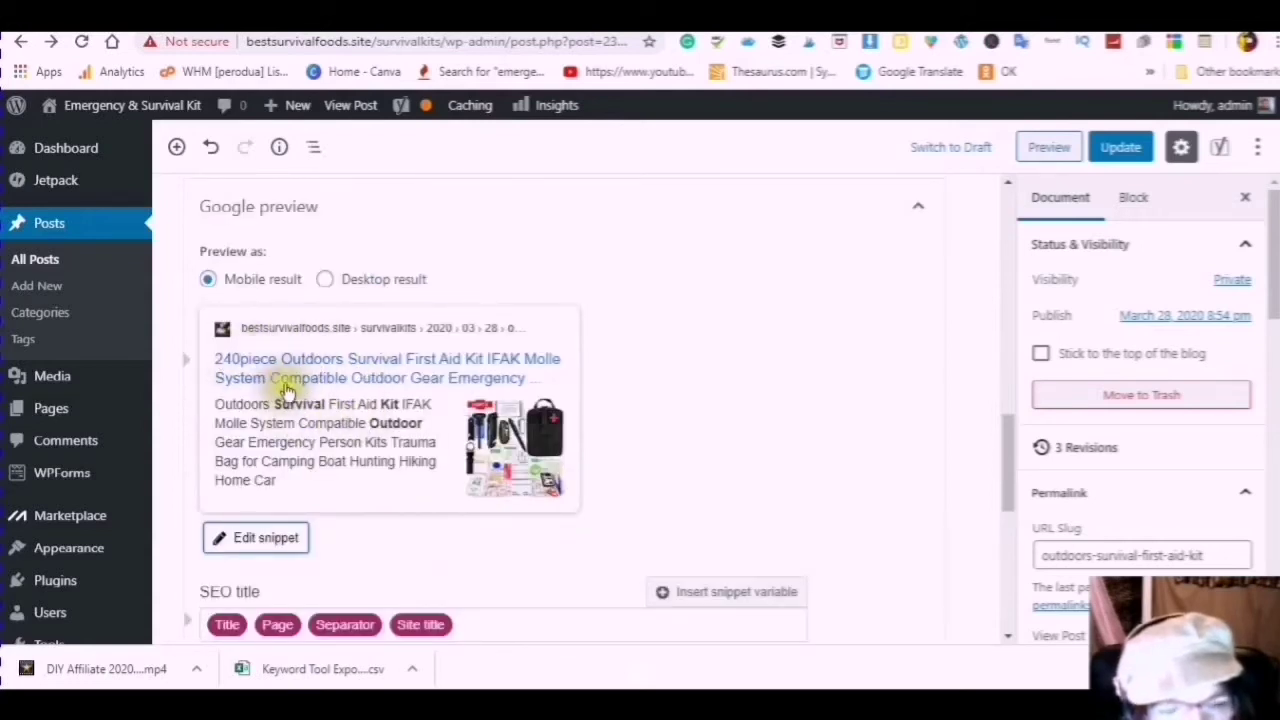
pyautogui.scroll(-1, 286, 382)
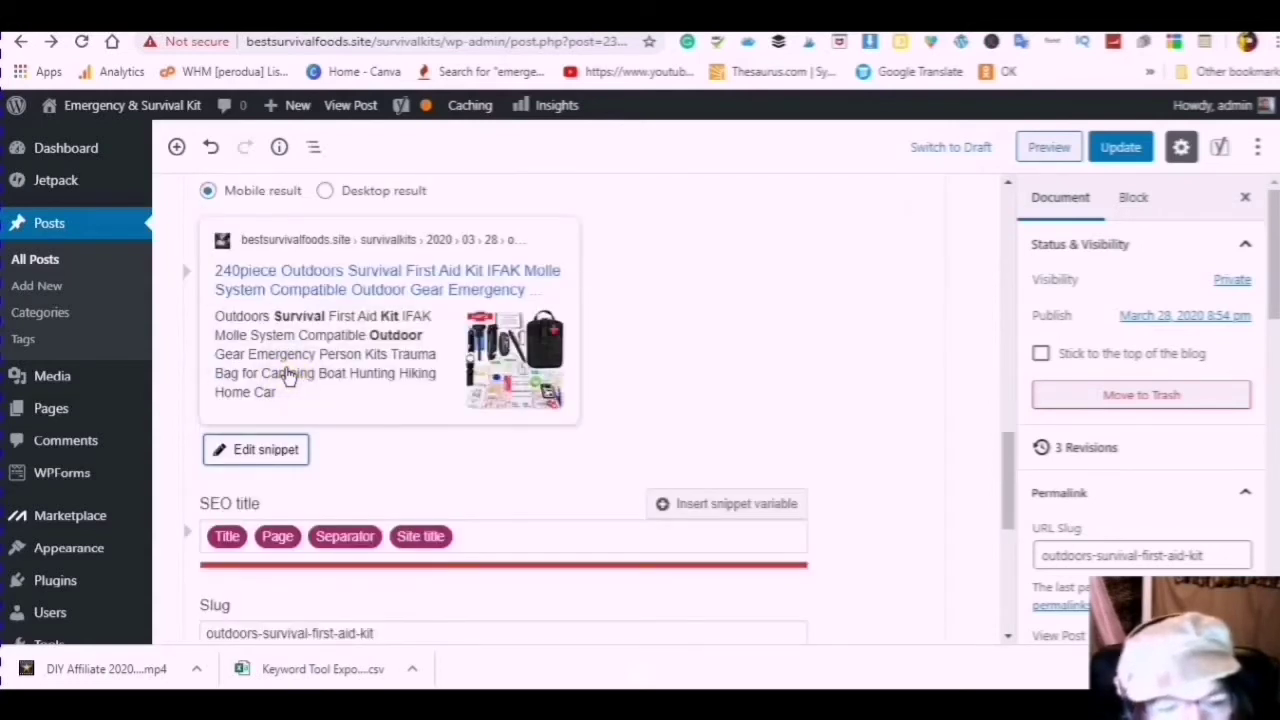
pyautogui.scroll(-5, 288, 375)
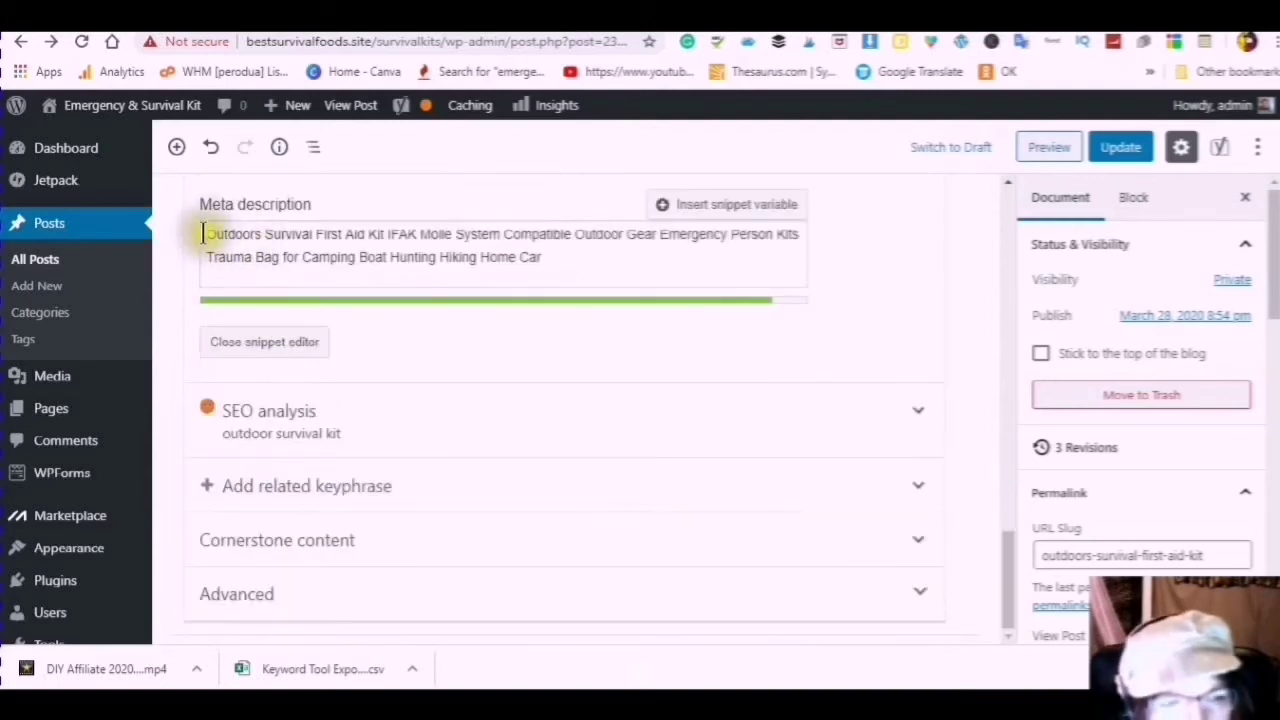
pyautogui.click(540, 256)
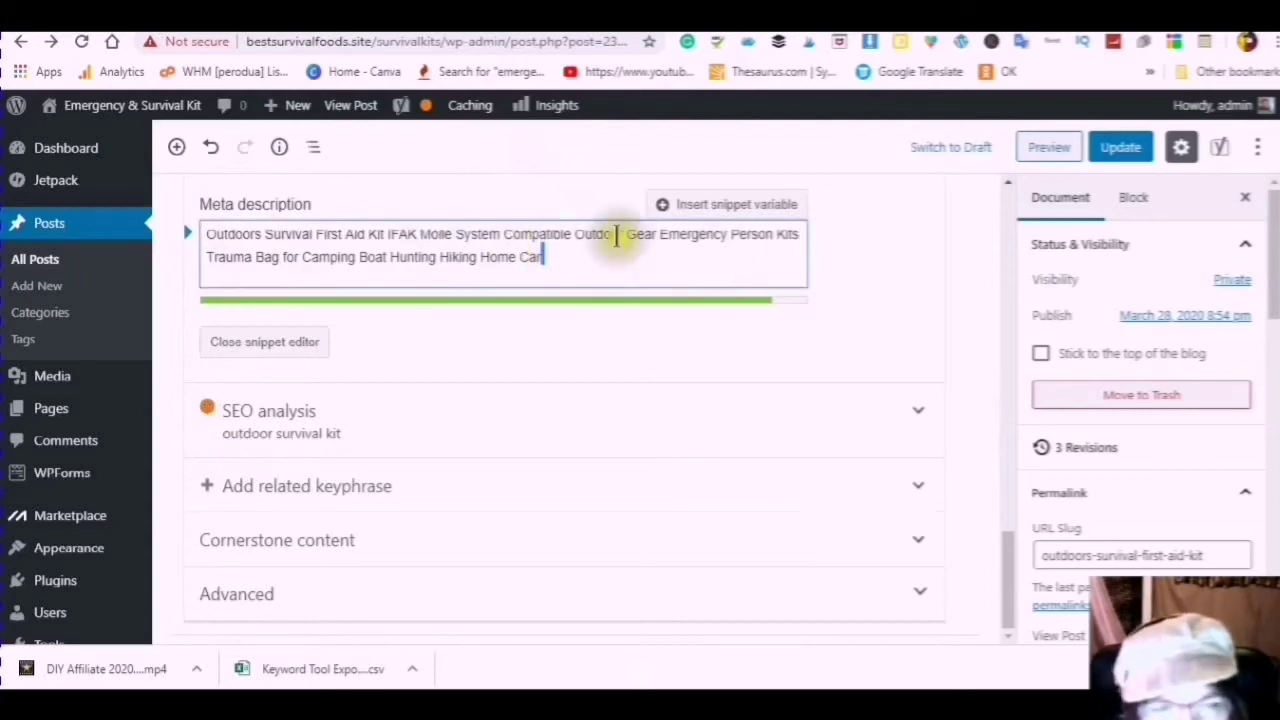
pyautogui.click(553, 255)
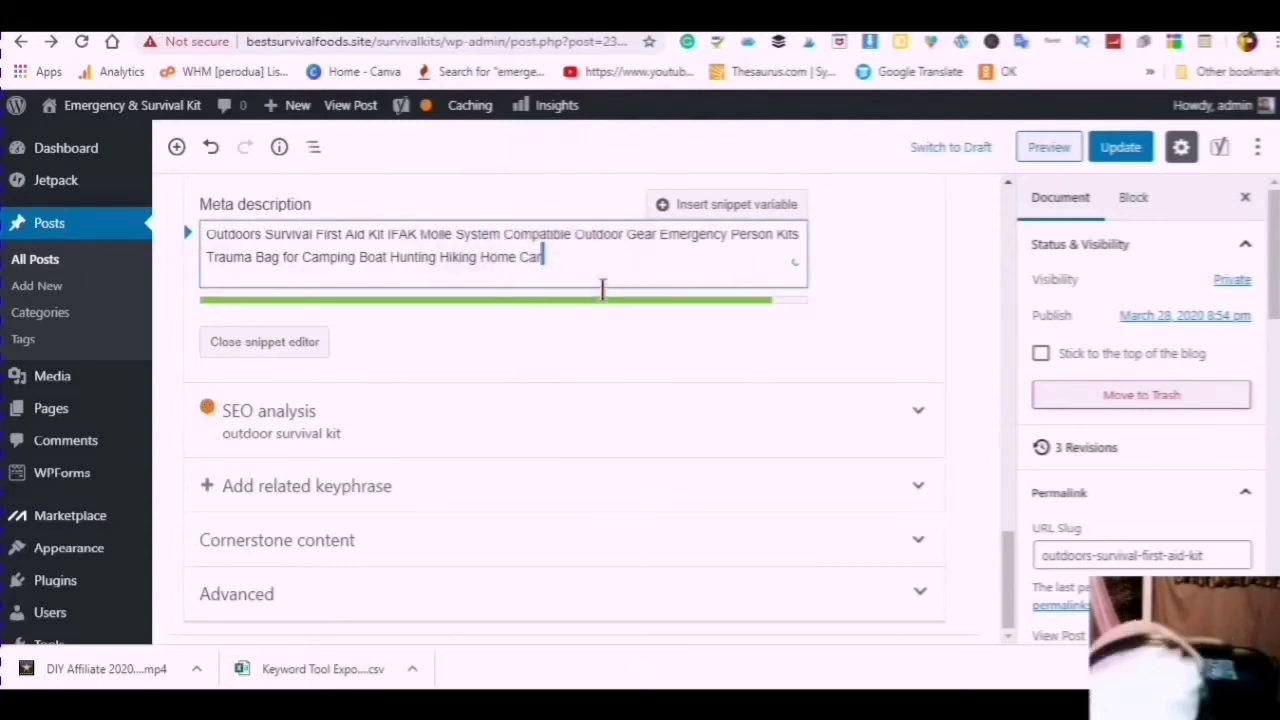
pyautogui.click(551, 257)
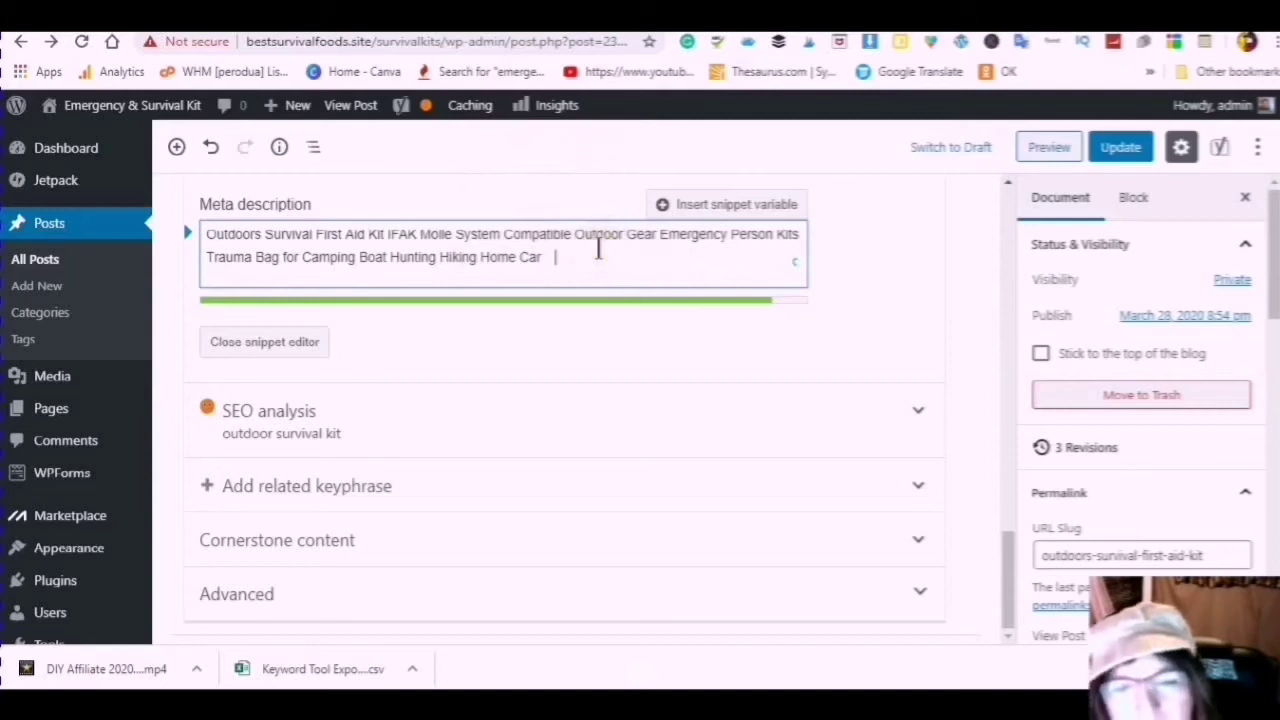
pyautogui.write('x')
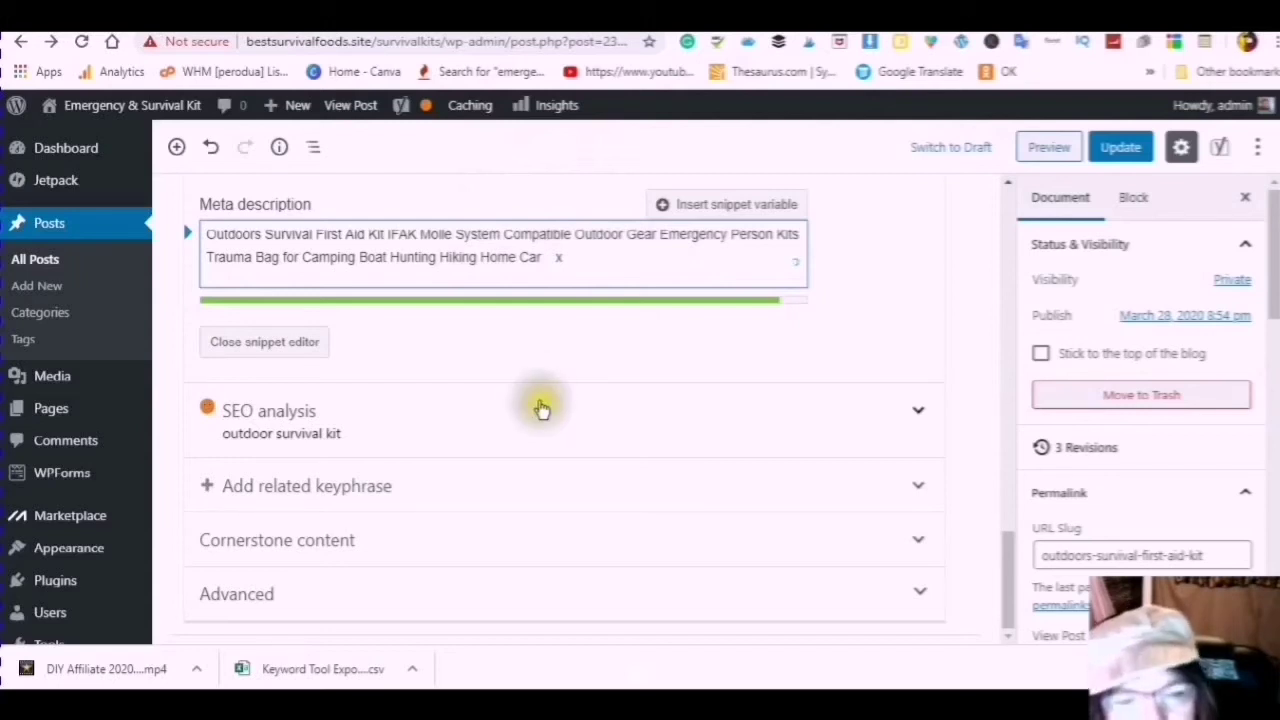
pyautogui.write('xxxxx')
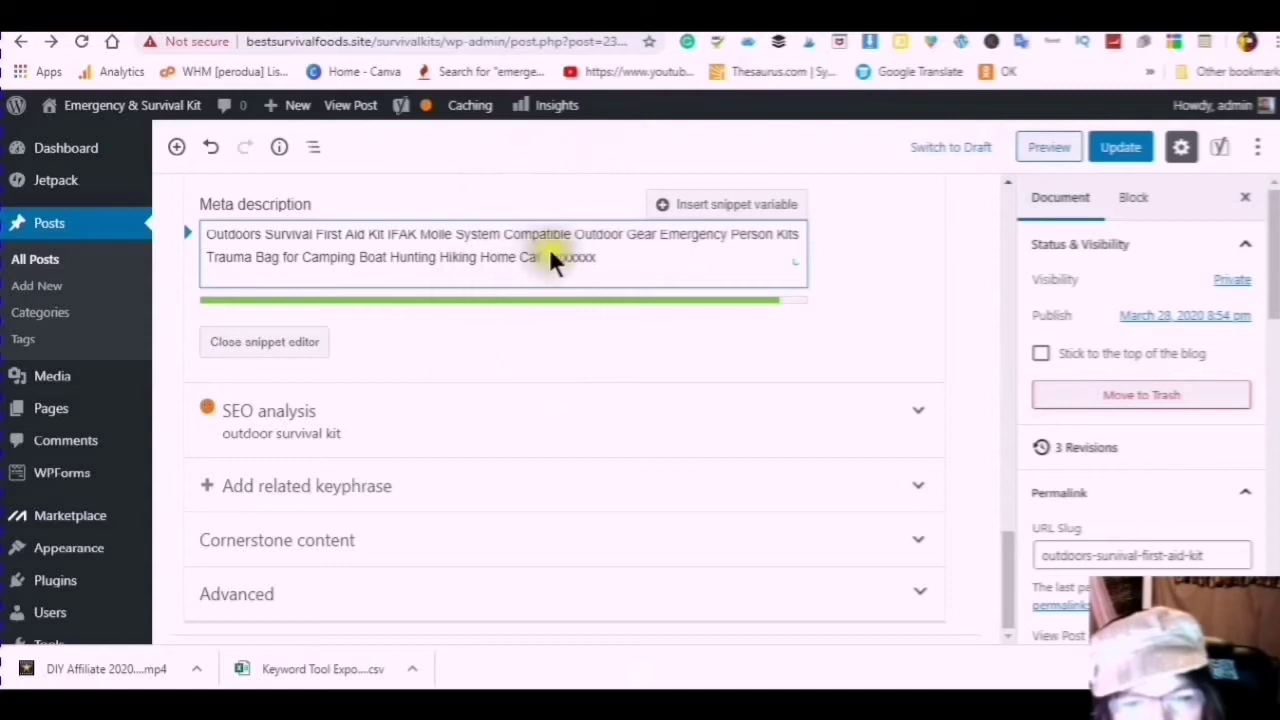
pyautogui.click(541, 258)
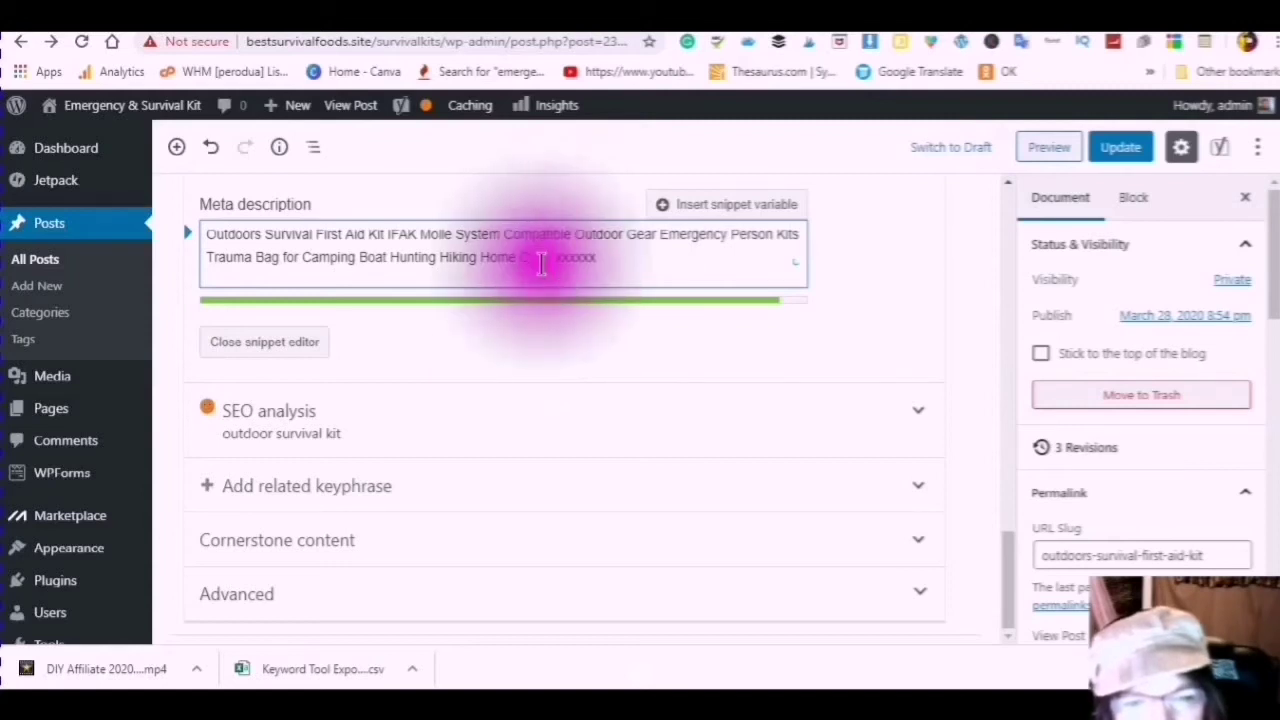
pyautogui.write('r')
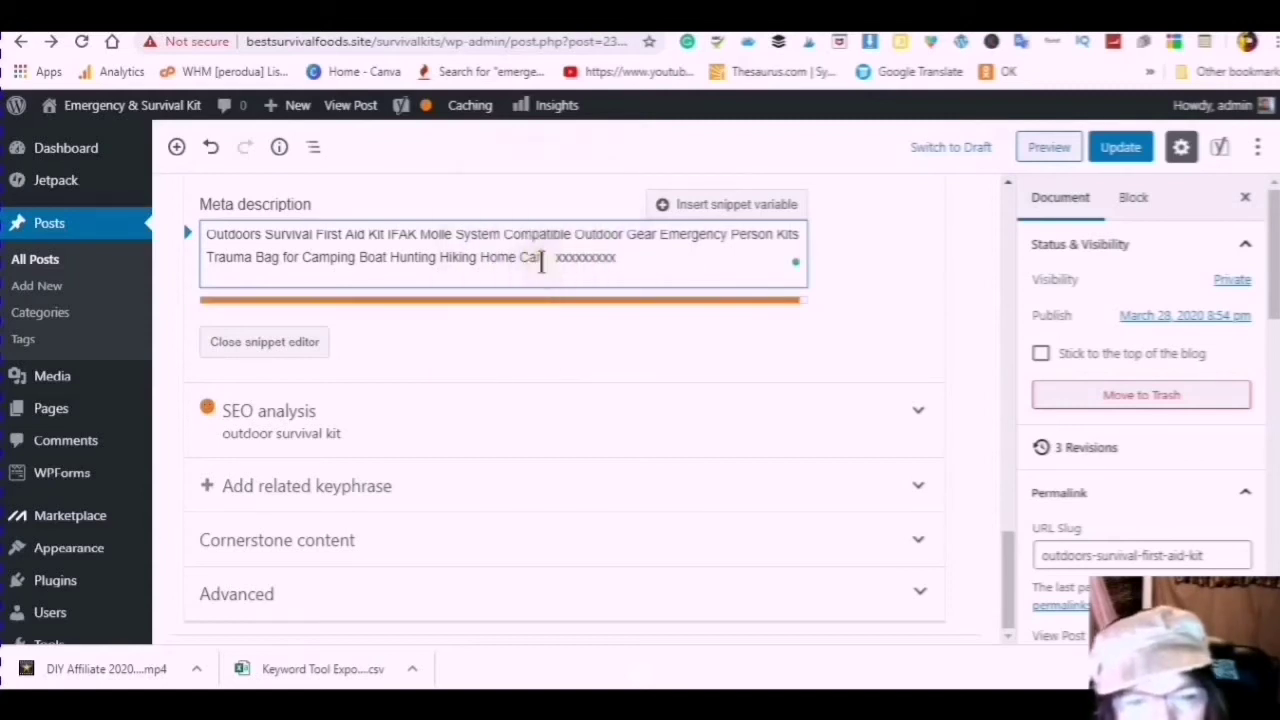
pyautogui.click(622, 259)
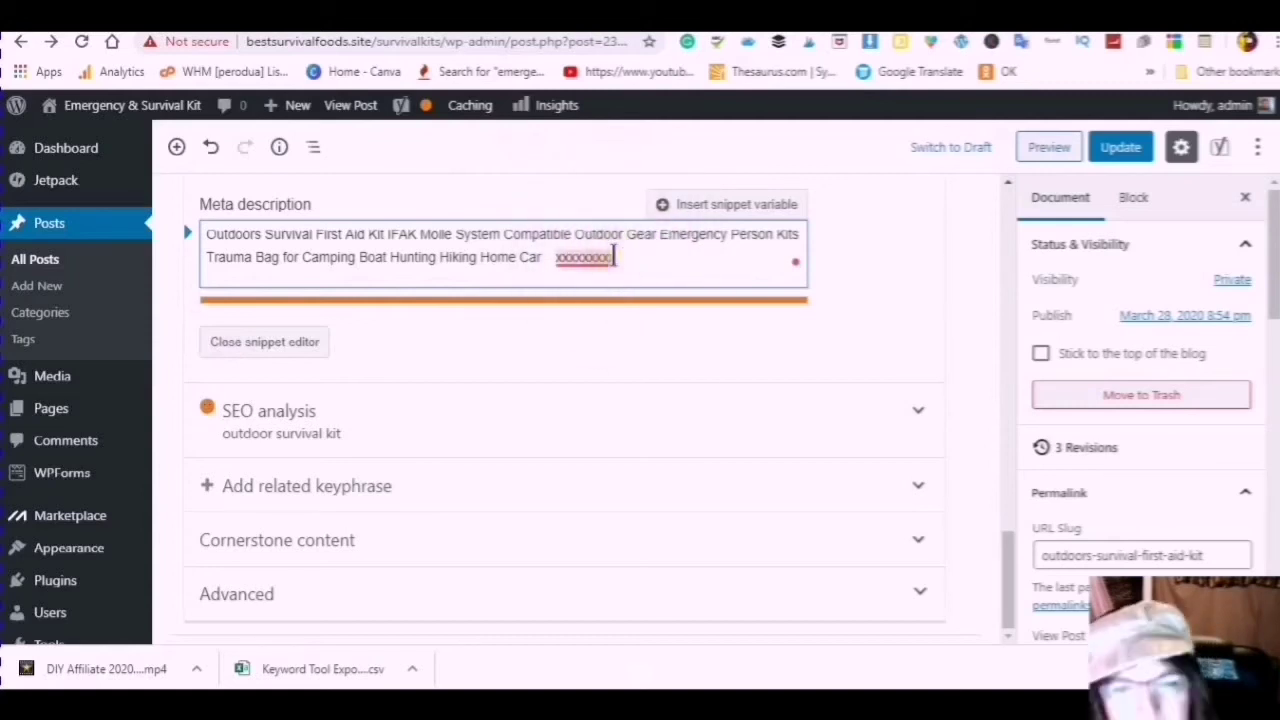
pyautogui.hotkey('ctrl', 'z')
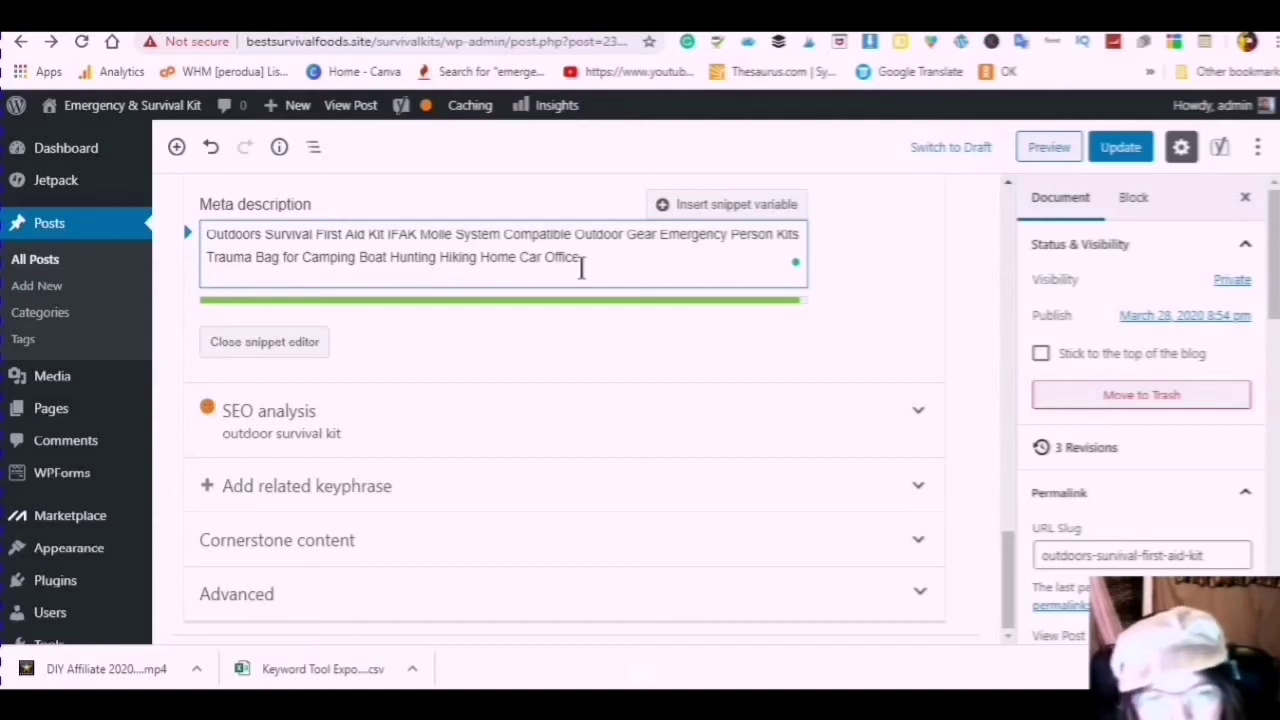
# Step: Try adding "Emergency" after "Office" in the meta description and delete it again
pyautogui.write('Emergency')
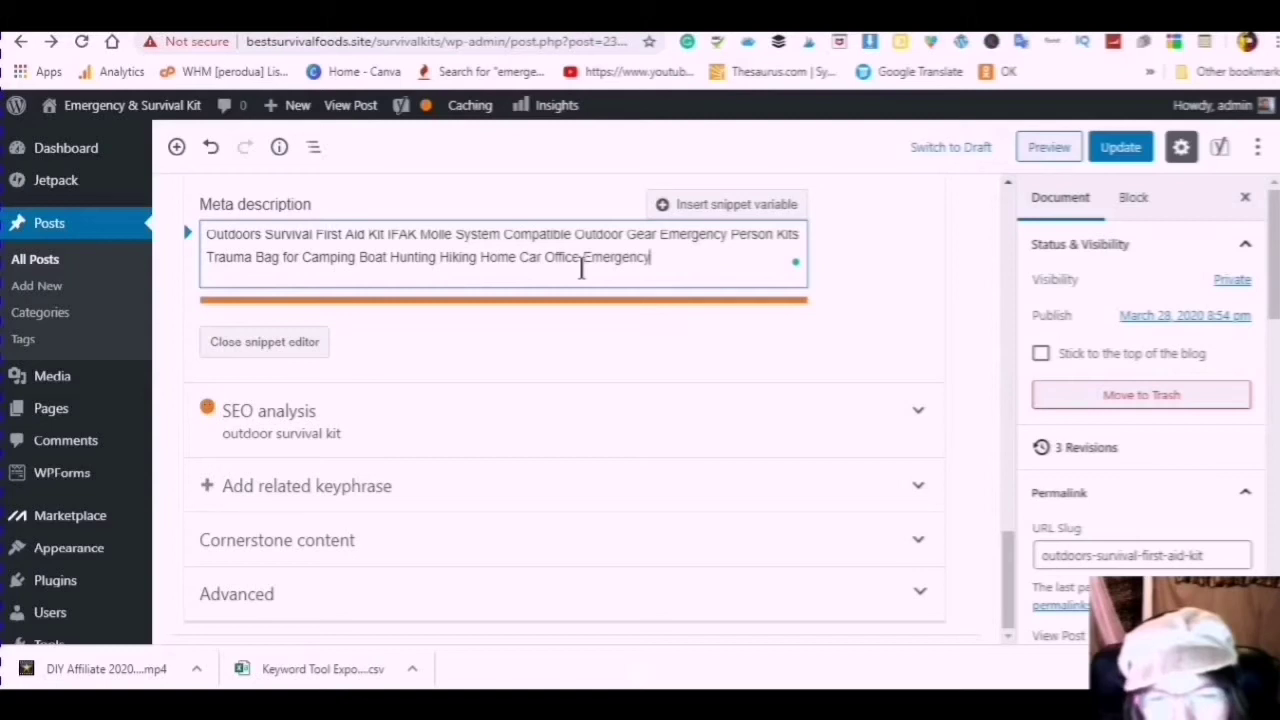
pyautogui.press('BackSpace')
pyautogui.press('BackSpace')
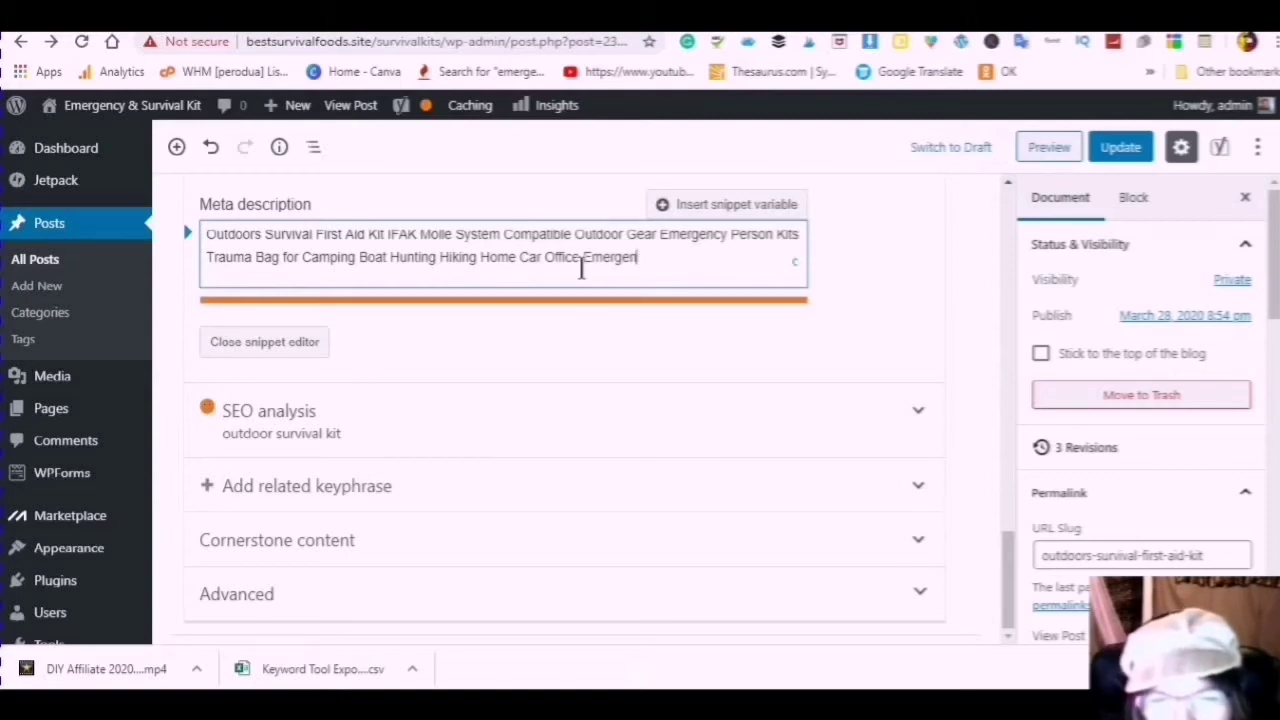
pyautogui.press('BackSpace')
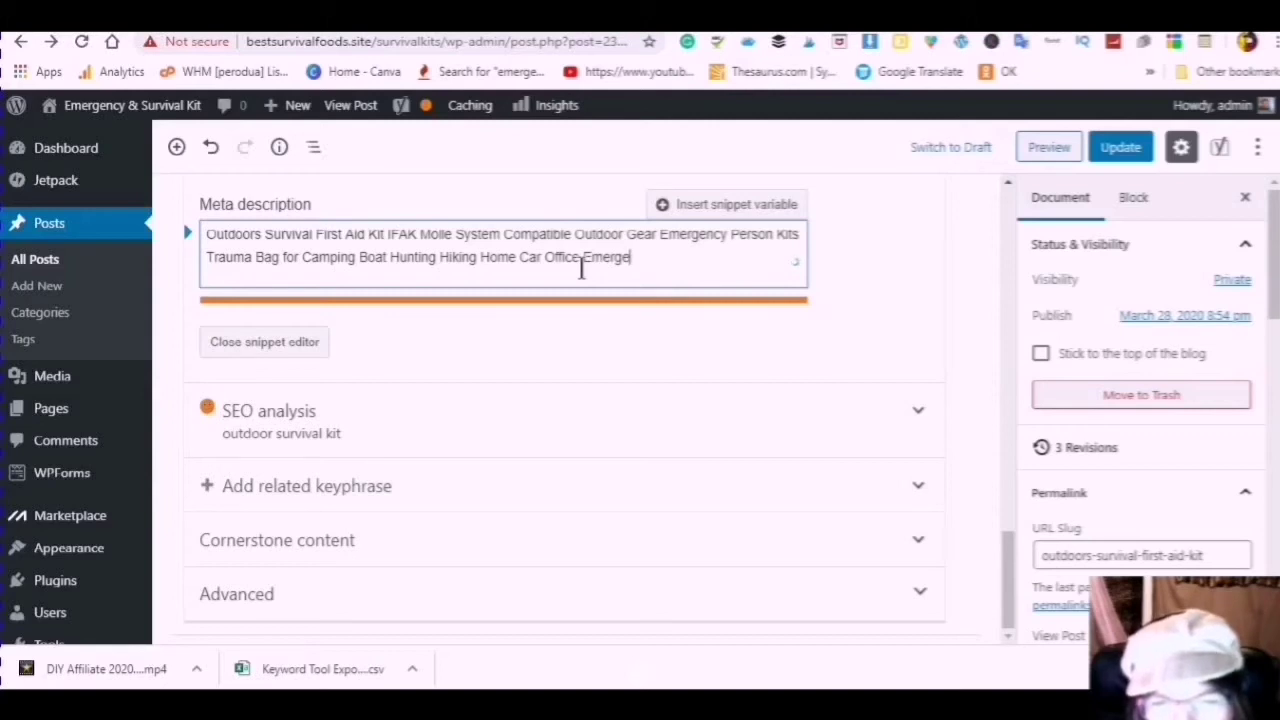
pyautogui.press('BackSpace')
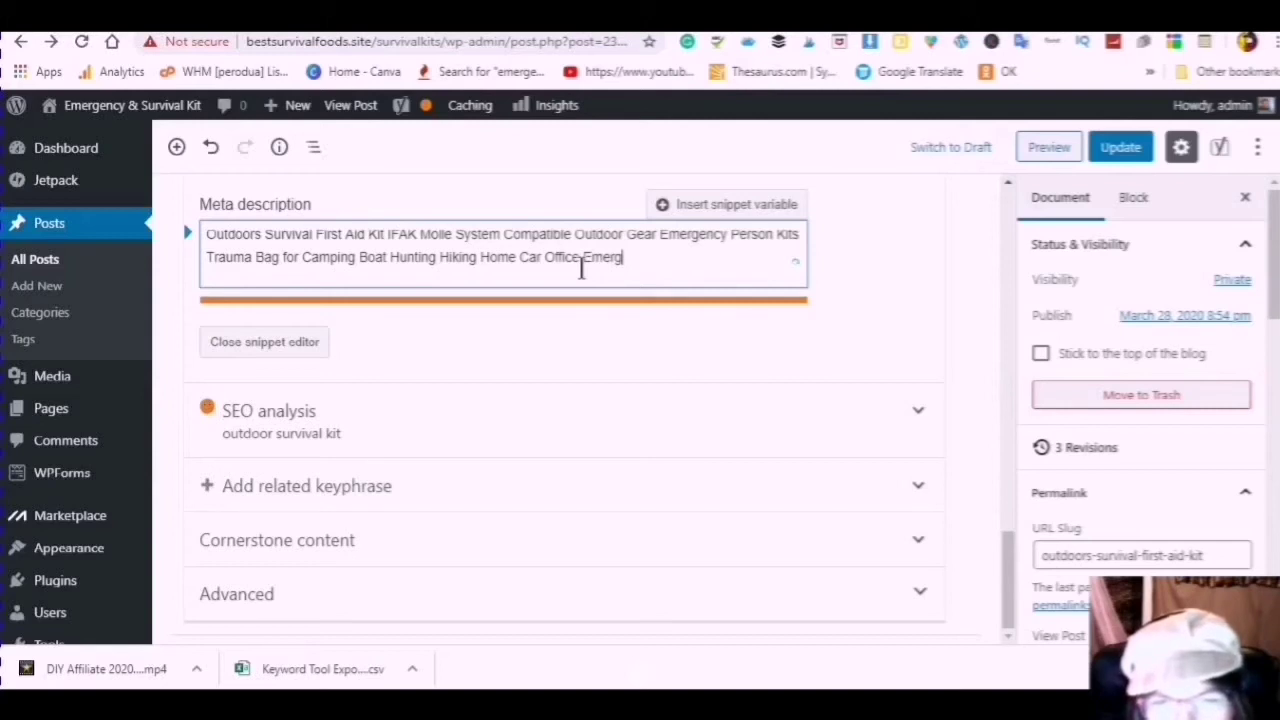
pyautogui.press('BackSpace')
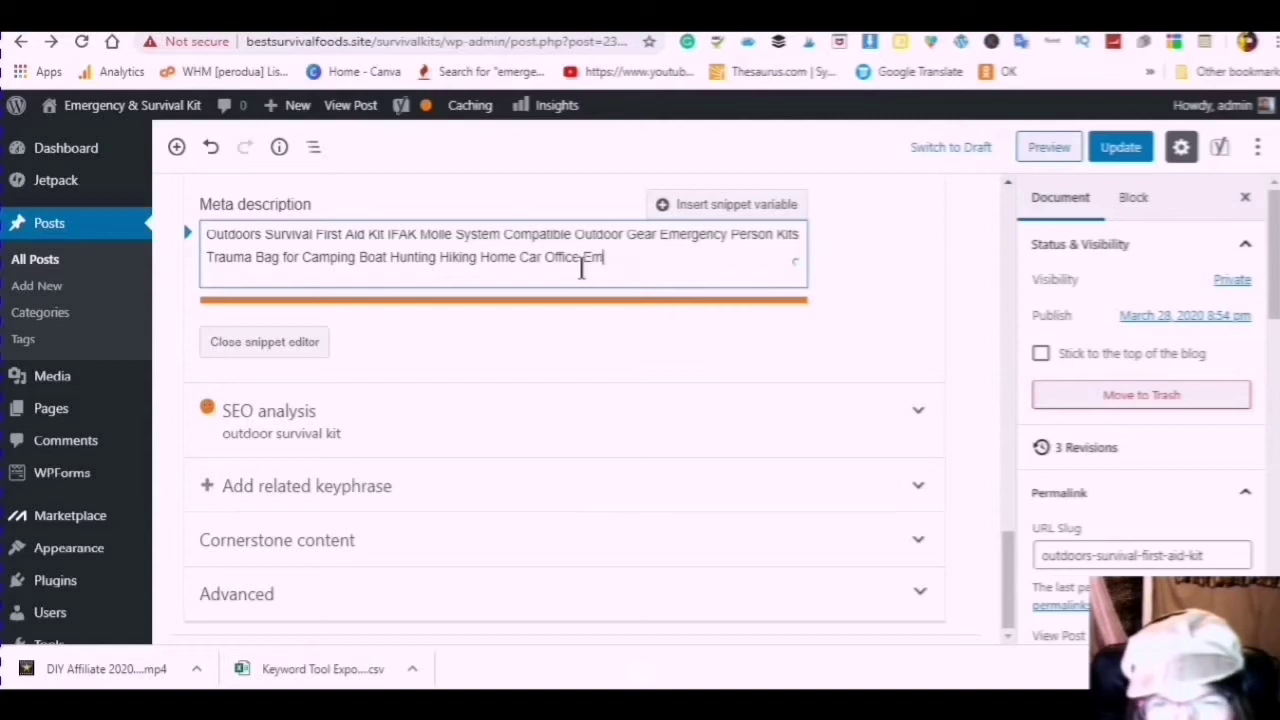
pyautogui.press('BackSpace')
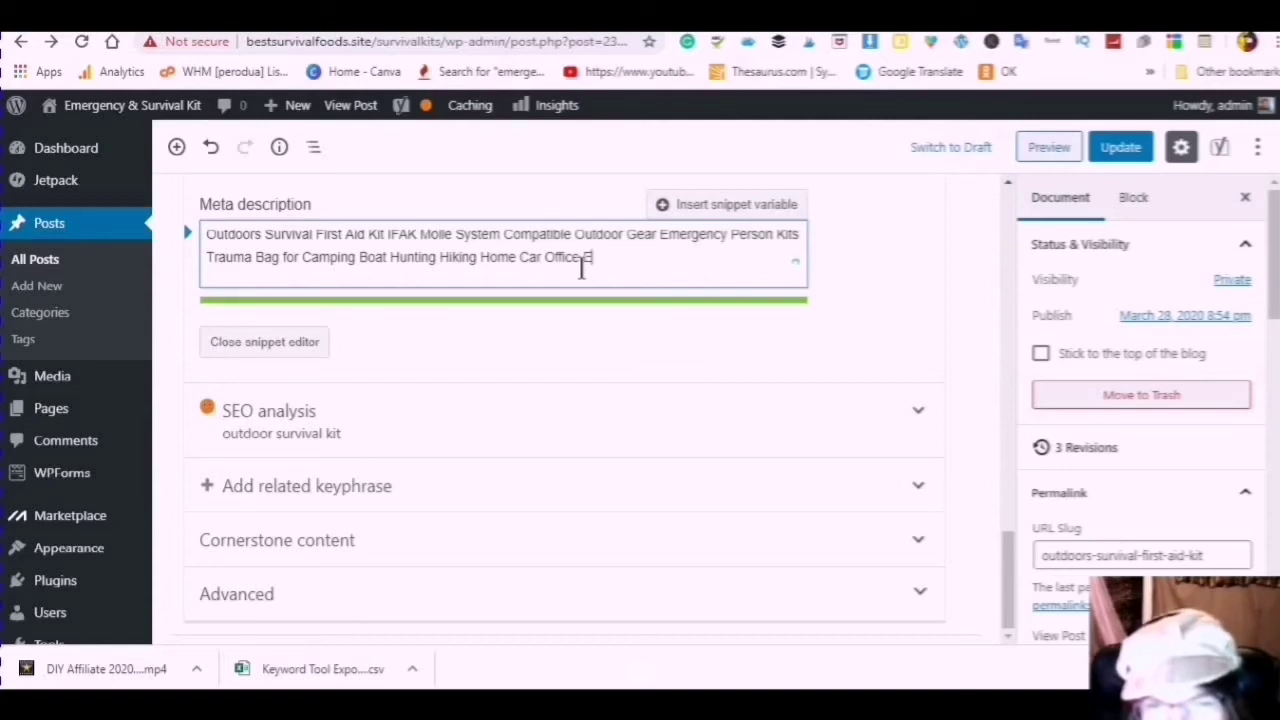
pyautogui.press('BackSpace')
pyautogui.press('BackSpace')
pyautogui.press('BackSpace')
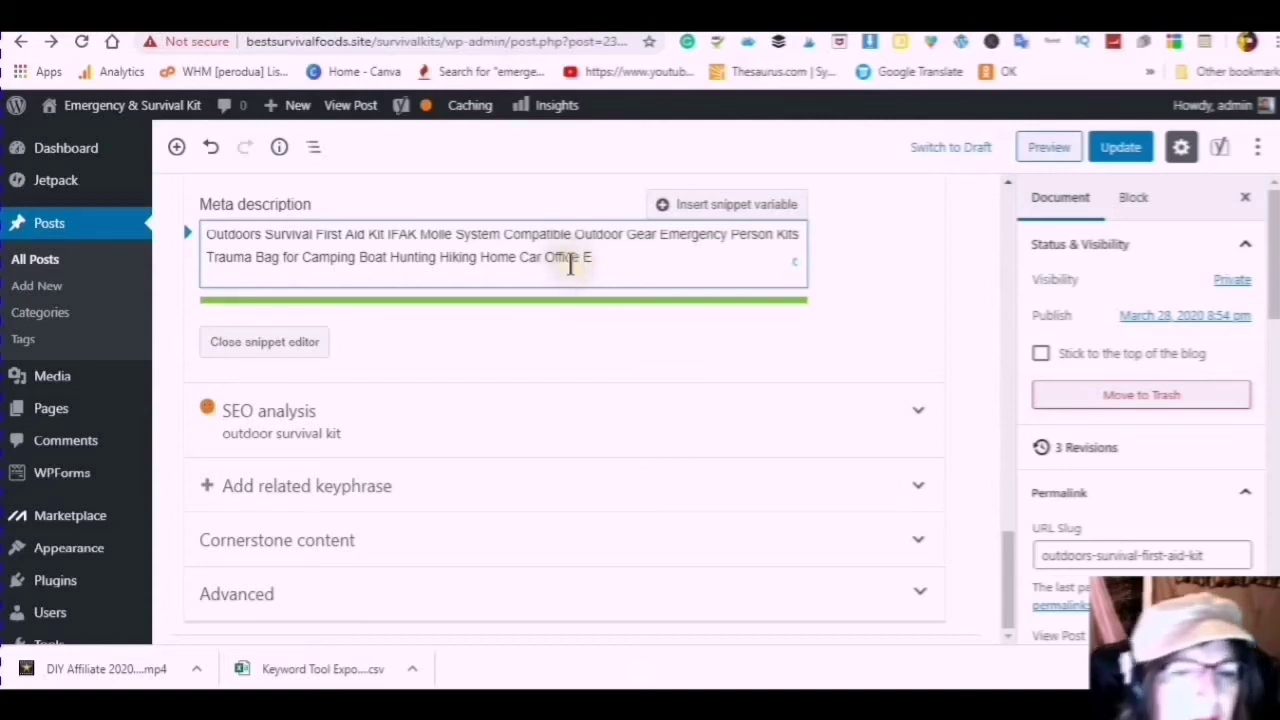
# Step: Try "Prep" as the last word of the meta description, remove it, and end the text with "Office!"
pyautogui.click(592, 250)
pyautogui.write('E')
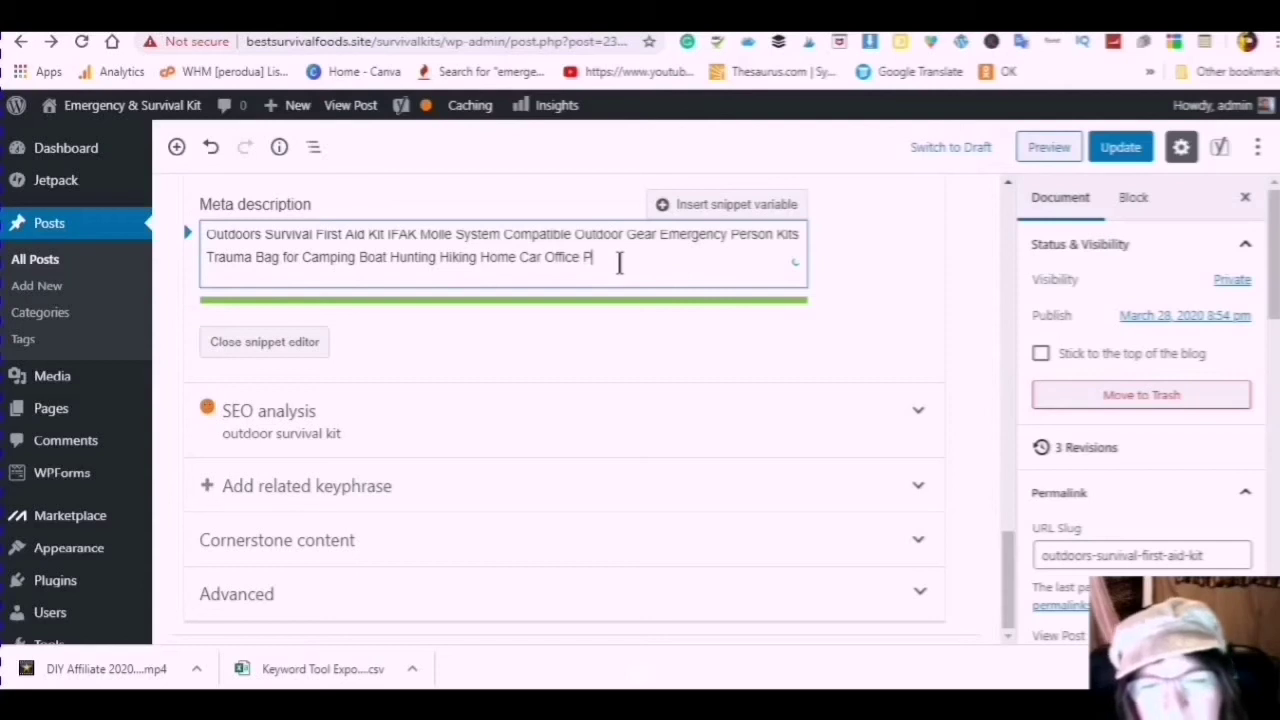
pyautogui.write('rep')
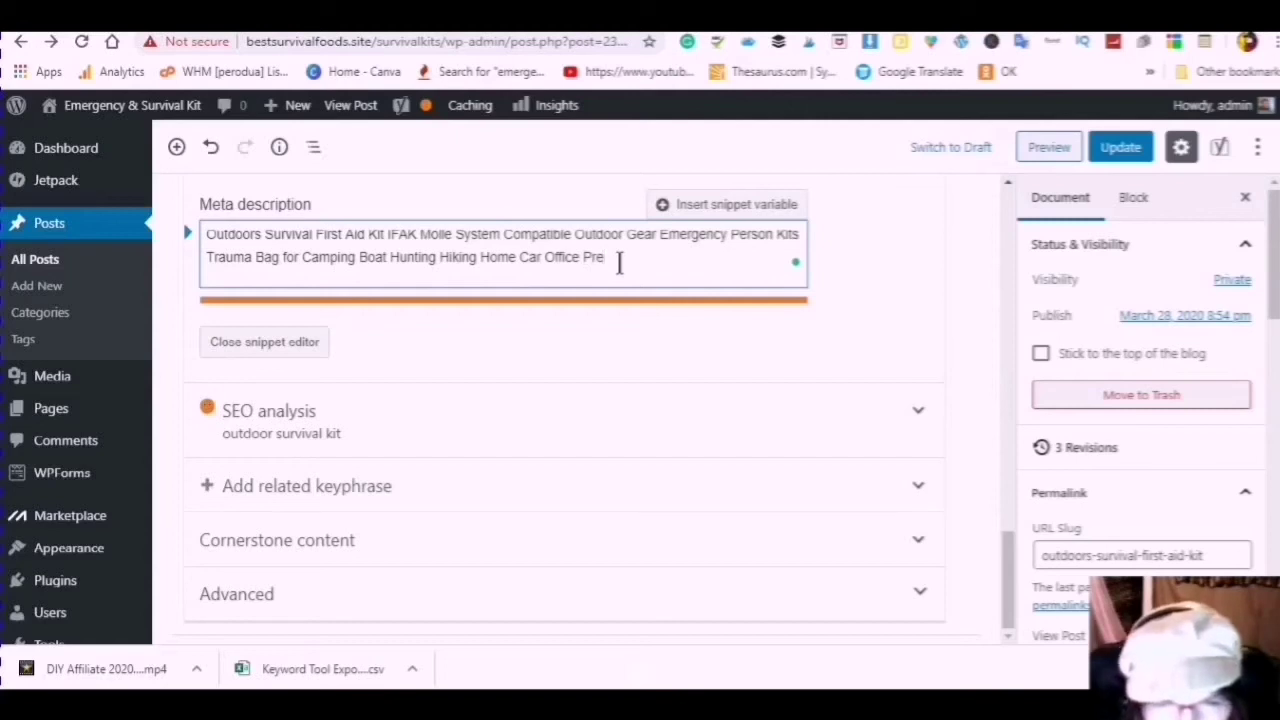
pyautogui.press('BackSpace')
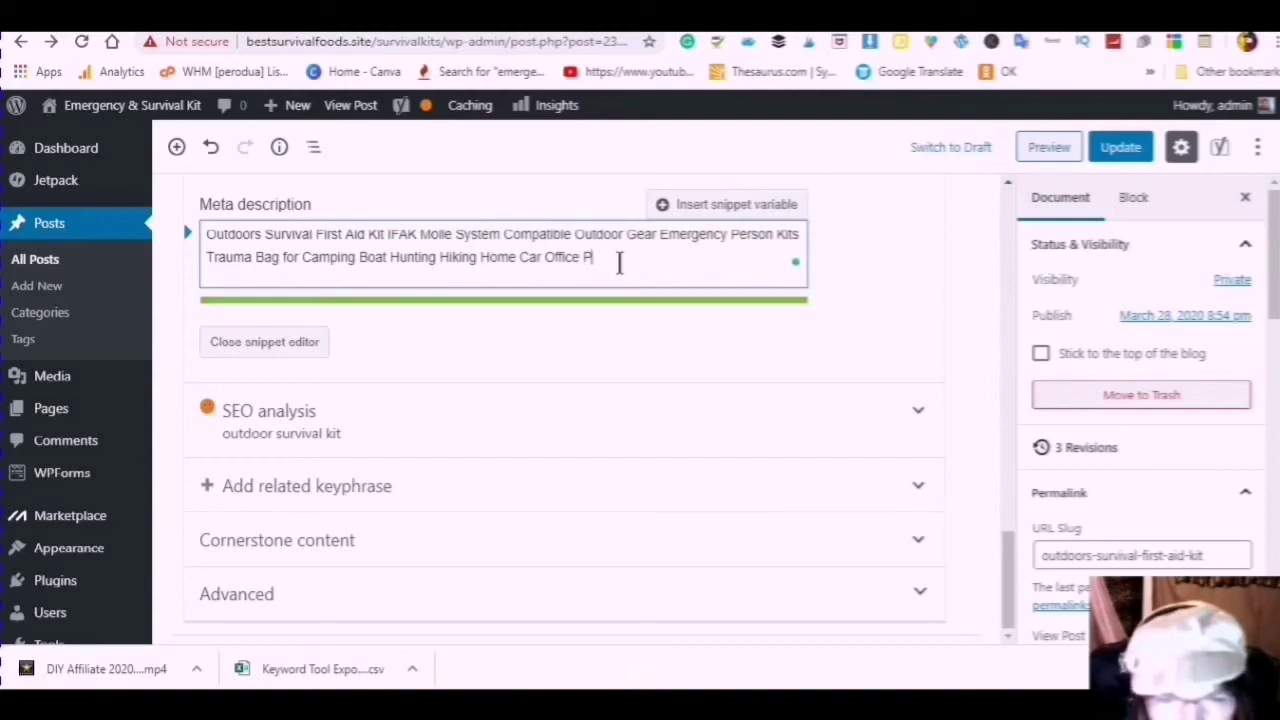
pyautogui.press('BackSpace')
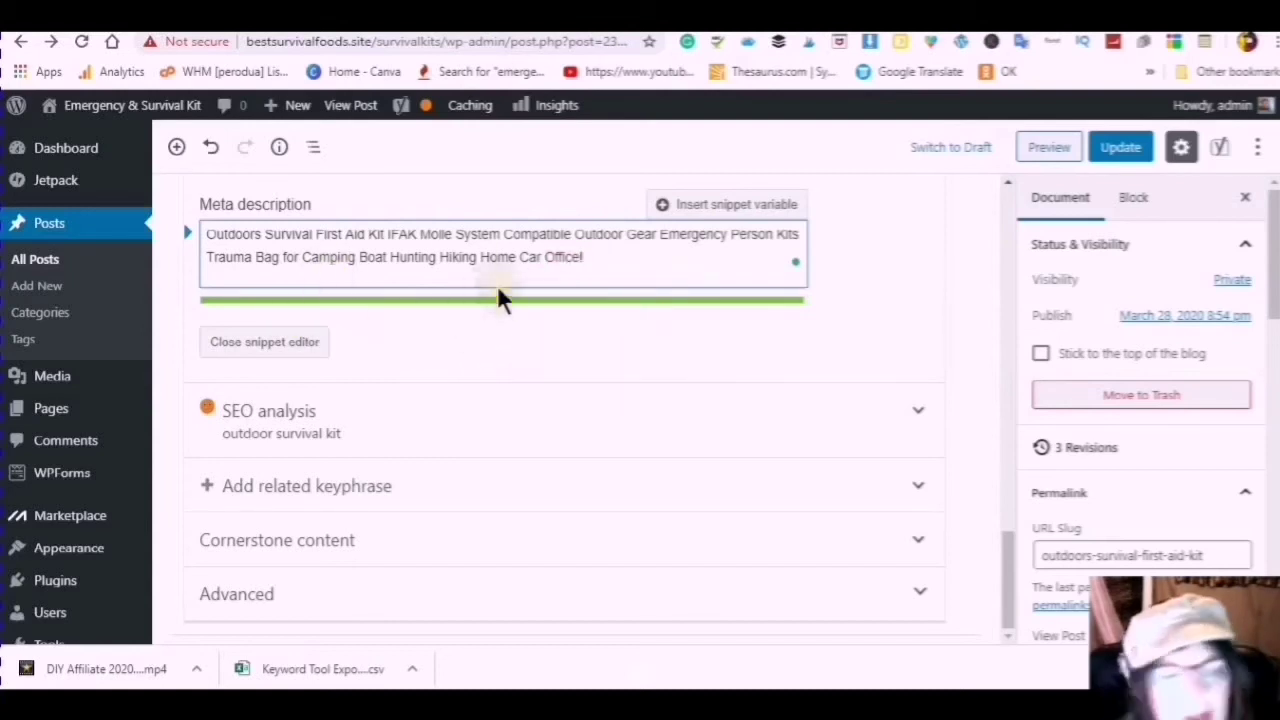
pyautogui.click(580, 305)
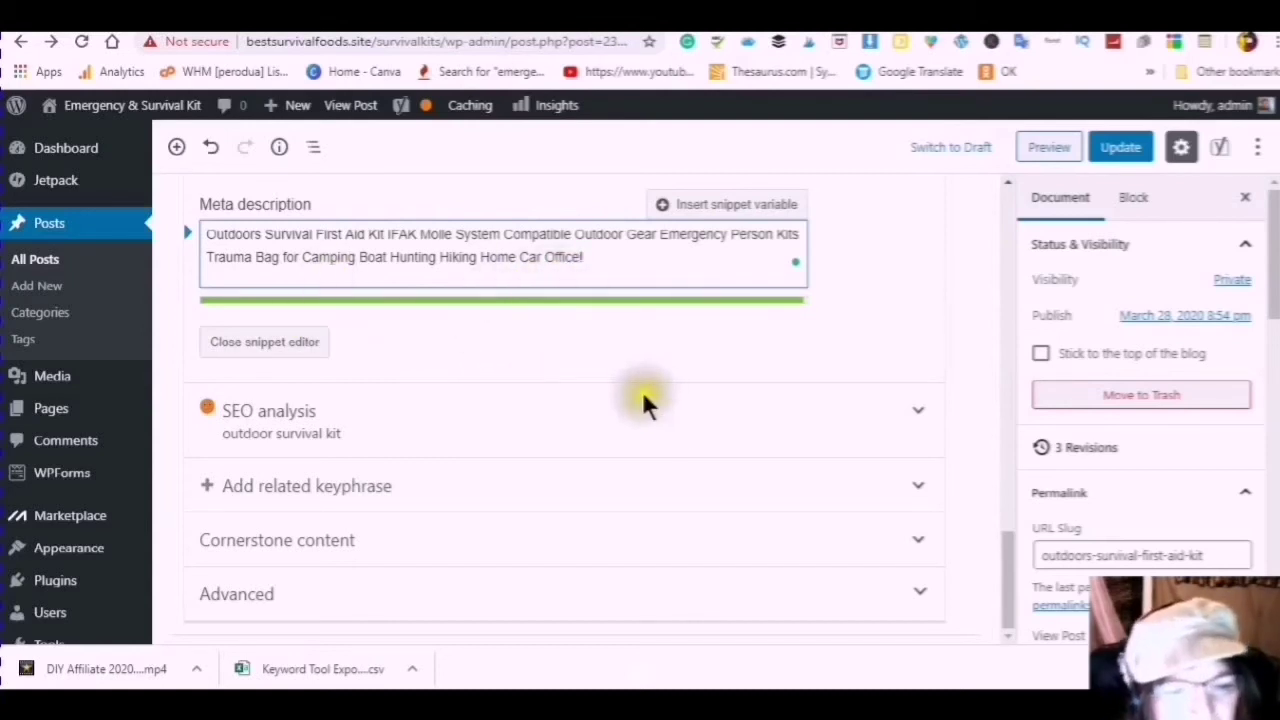
# Step: Review the Google preview snippet, SEO title, slug and focus keyphrase against the edited meta description
pyautogui.scroll(1, 545, 250)
pyautogui.scroll(5, 531, 314)
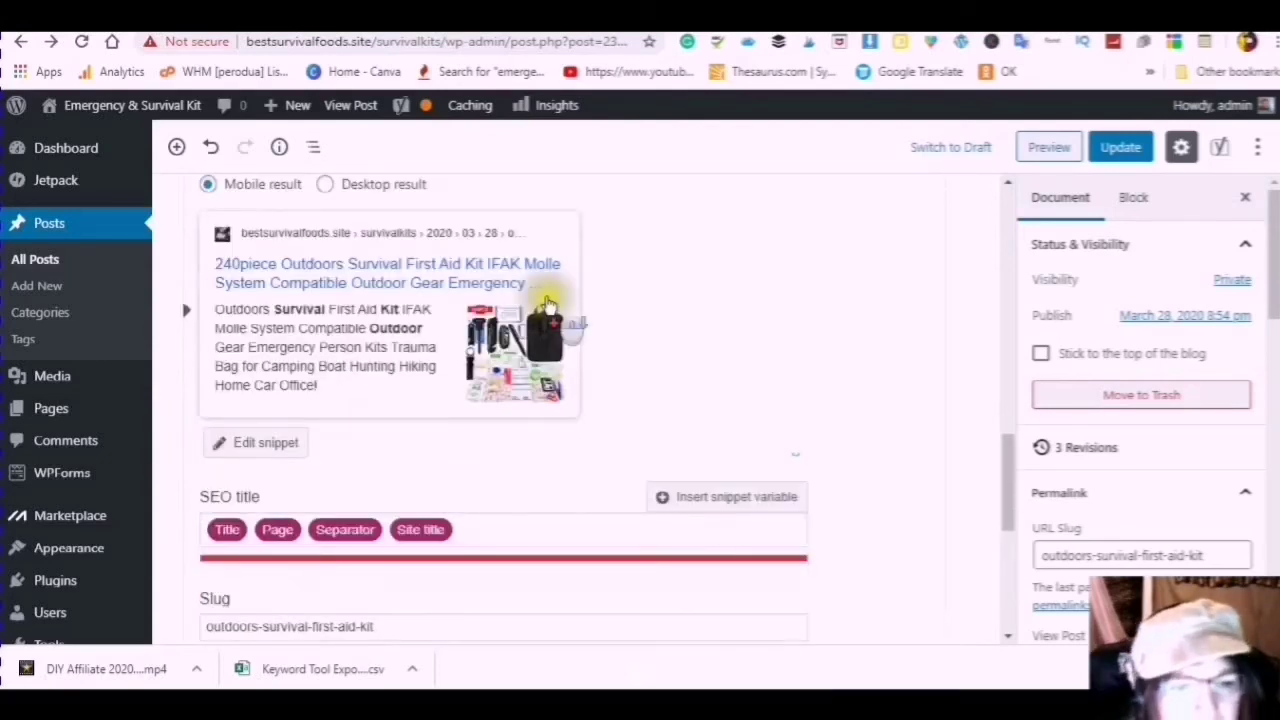
pyautogui.scroll(5, 223, 343)
pyautogui.scroll(-2, 337, 349)
pyautogui.scroll(-3, 320, 340)
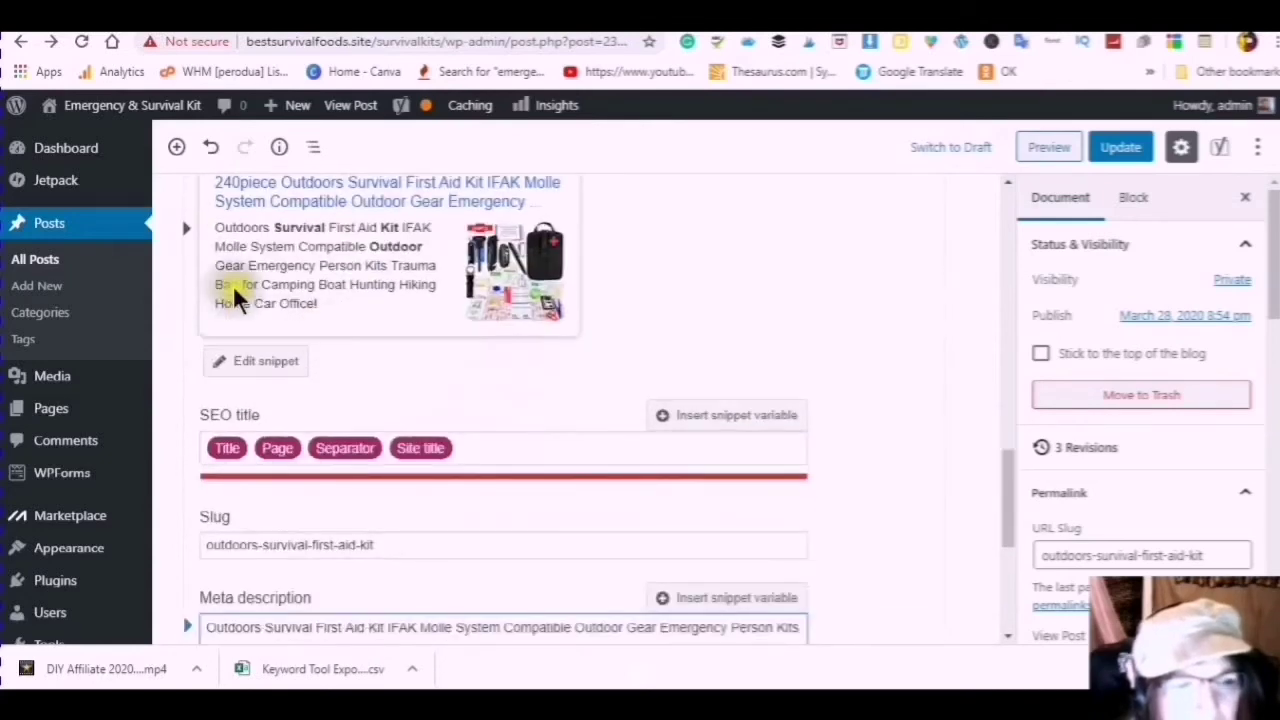
pyautogui.scroll(-1, 245, 282)
pyautogui.scroll(5, 232, 272)
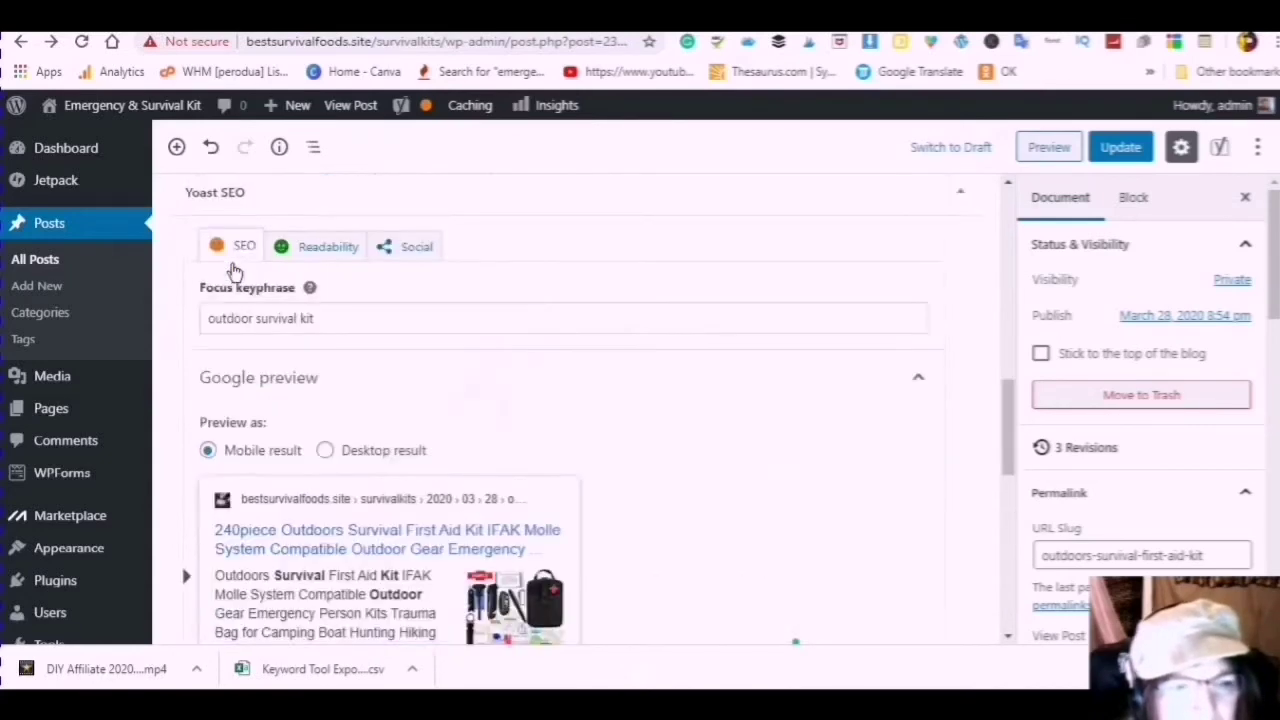
# Step: Open Yoast's readability analysis and check its problems and good results against the post's title and body text
pyautogui.scroll(1, 245, 328)
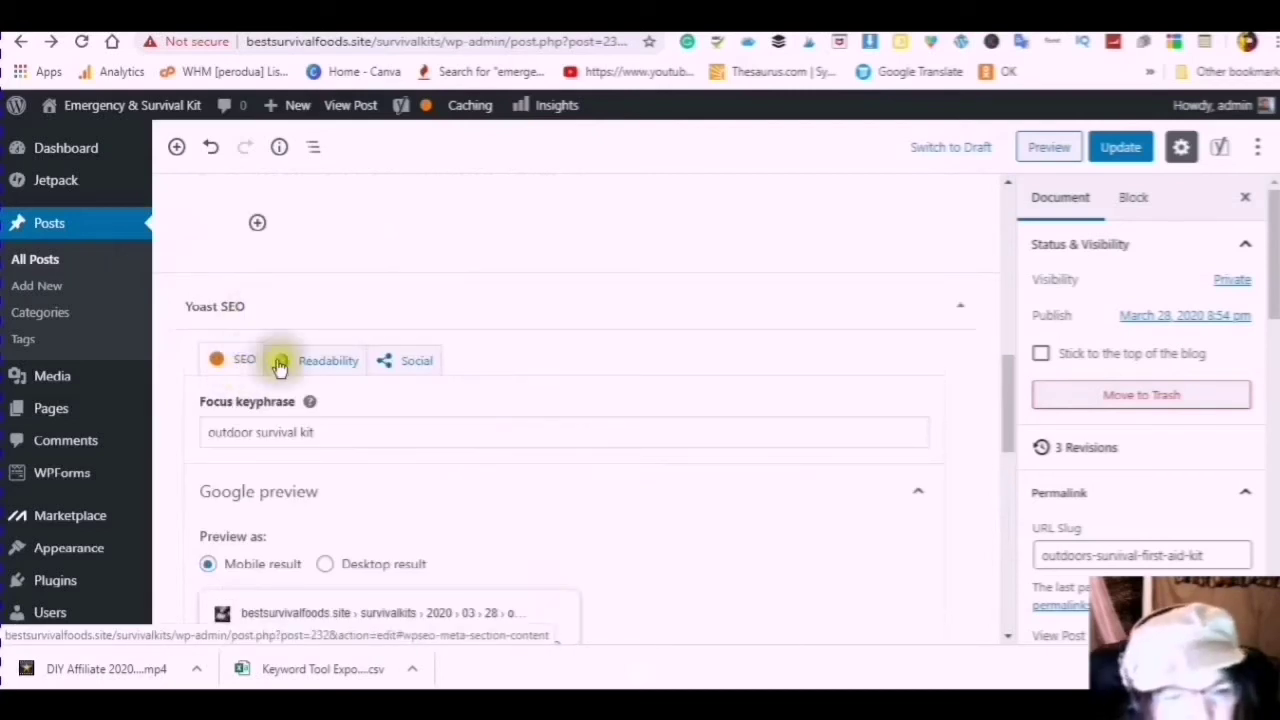
pyautogui.click(322, 368)
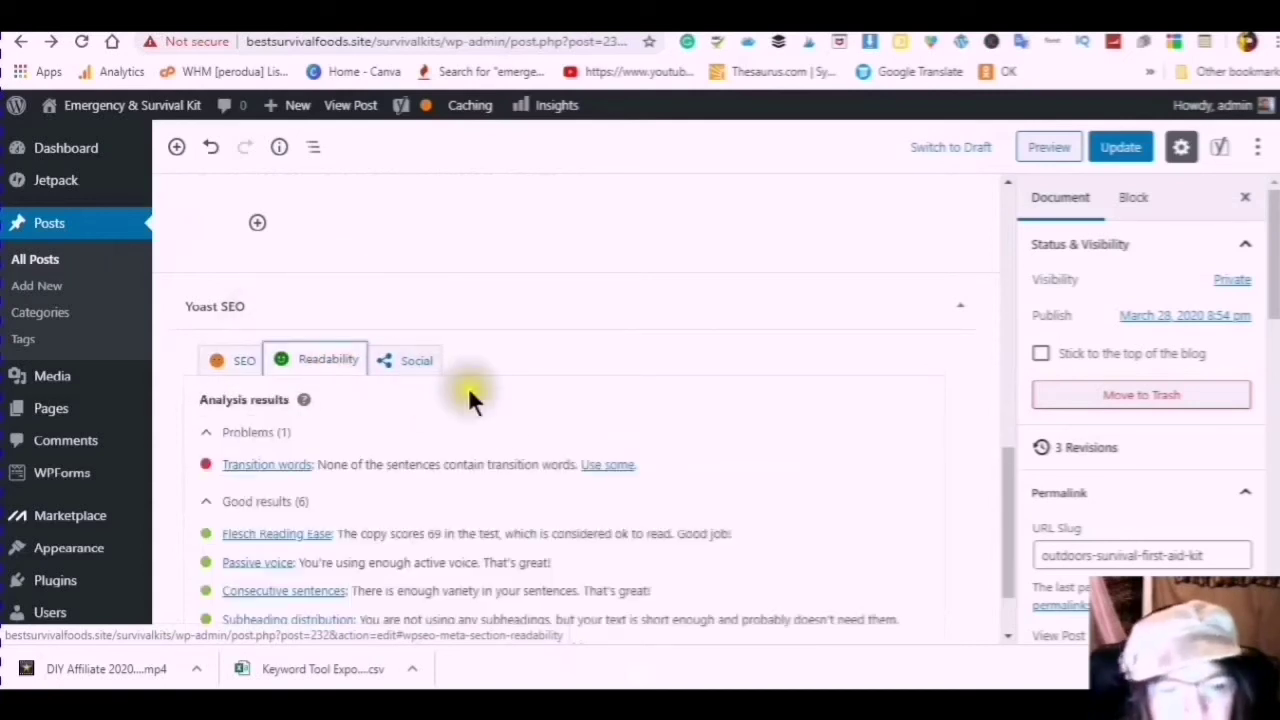
pyautogui.scroll(-1, 476, 442)
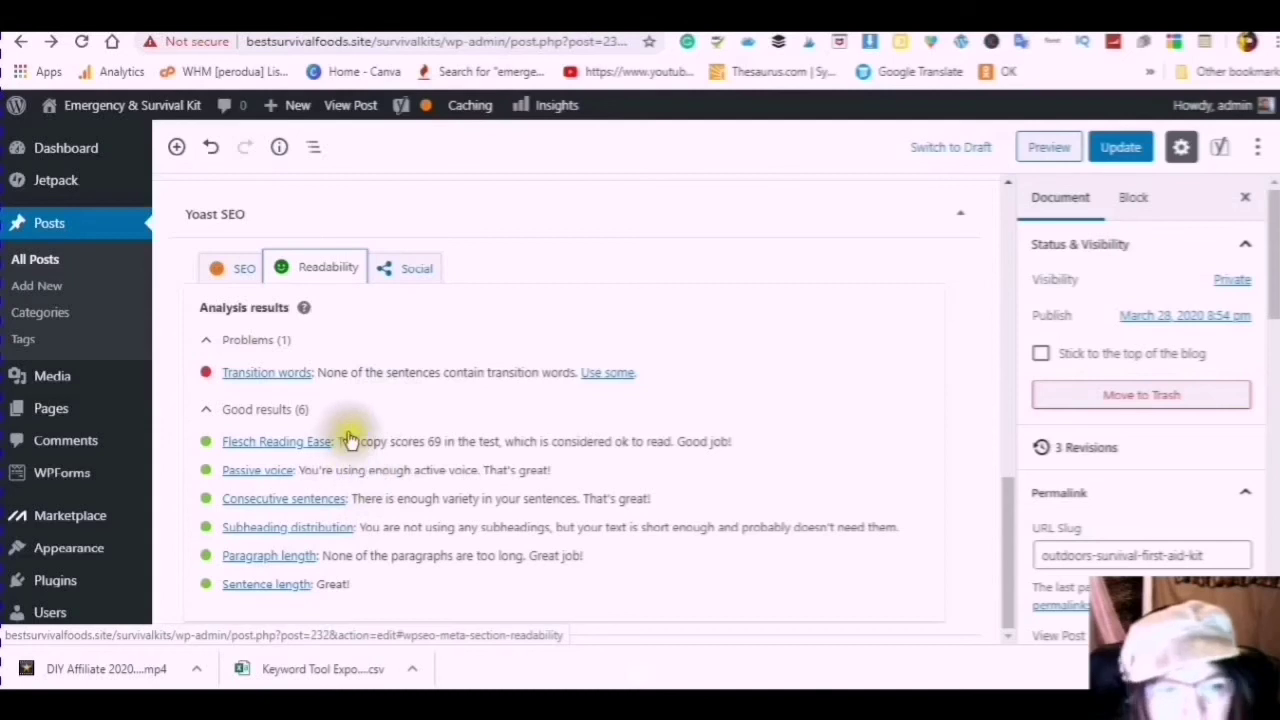
pyautogui.scroll(10, 360, 425)
pyautogui.scroll(1, 369, 414)
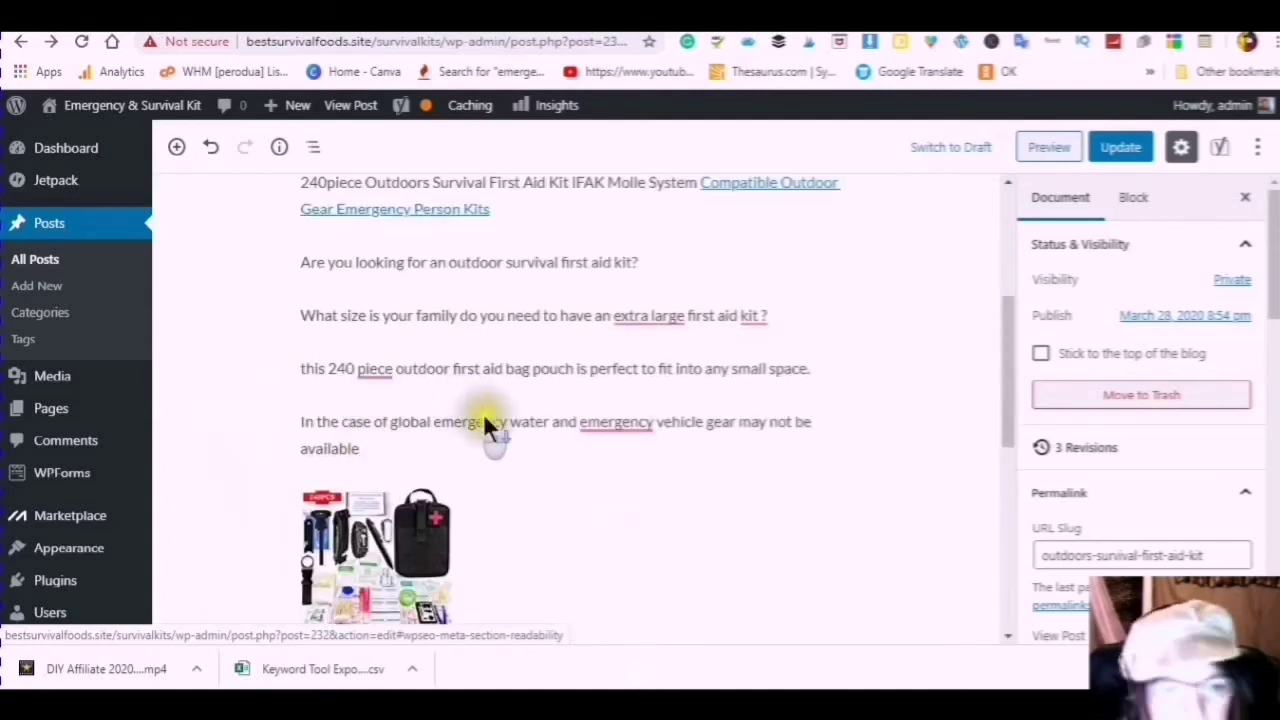
pyautogui.scroll(2, 538, 476)
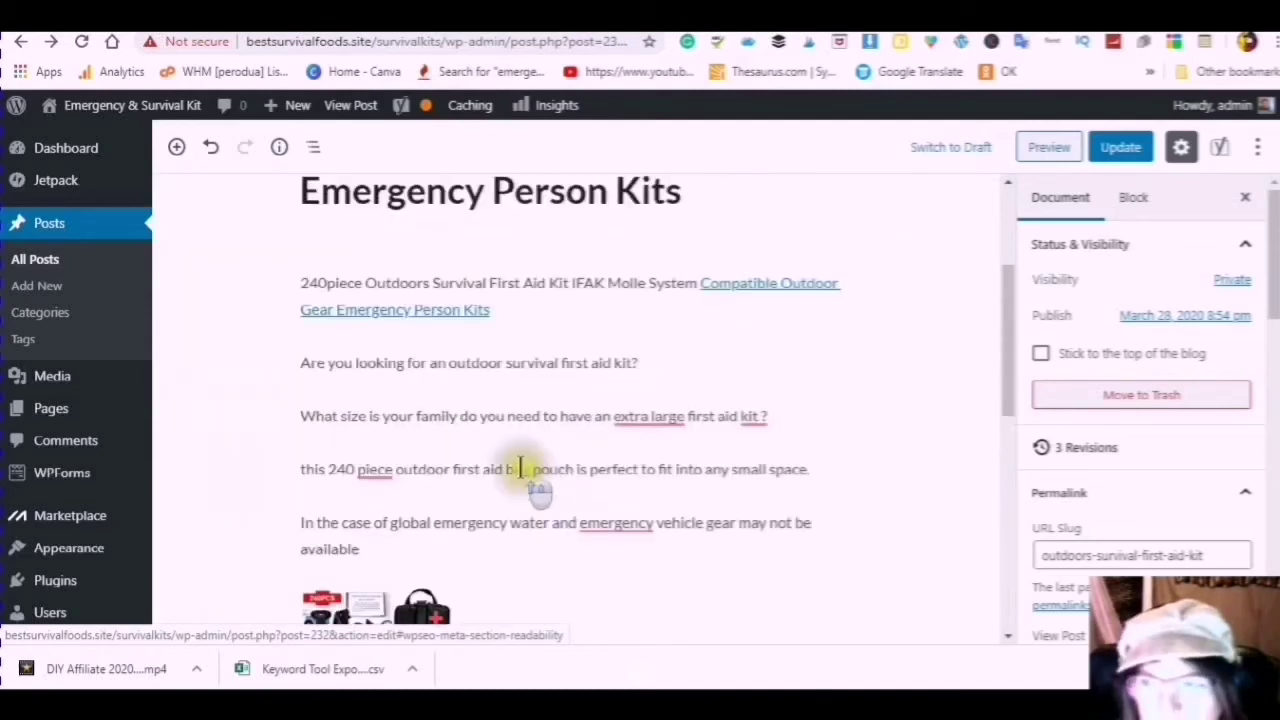
pyautogui.scroll(5, 501, 322)
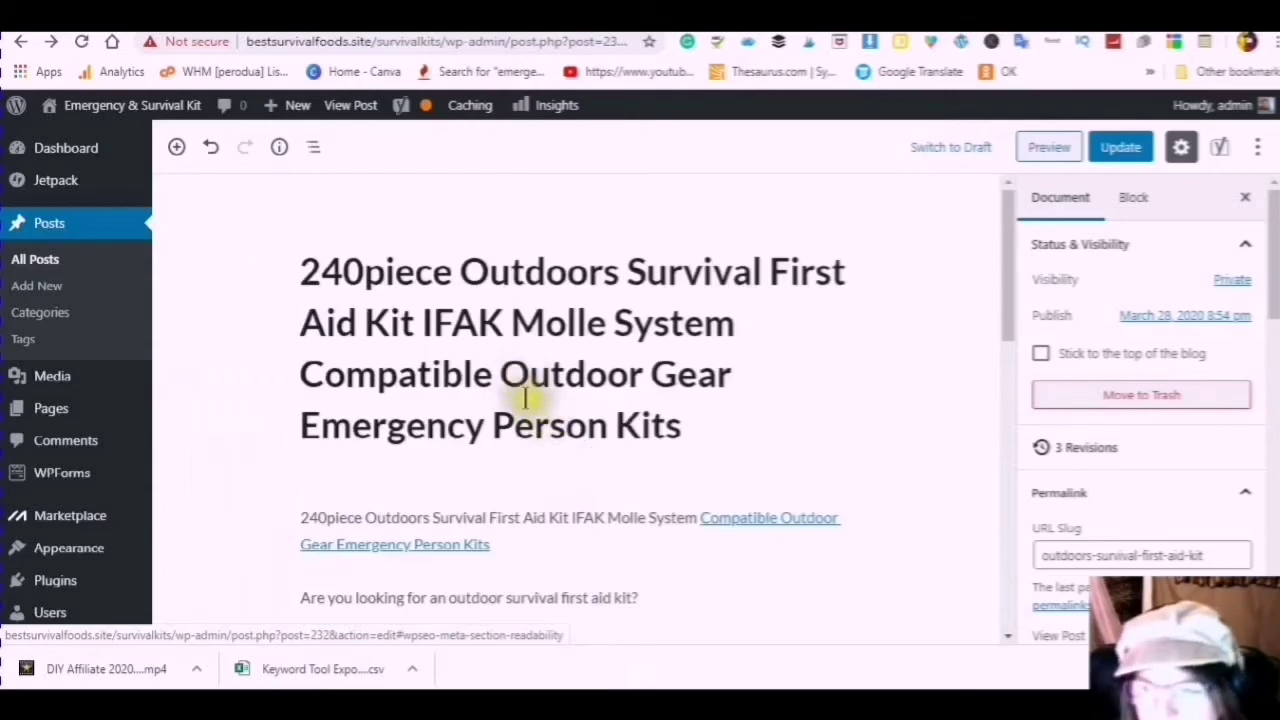
pyautogui.scroll(-8, 580, 410)
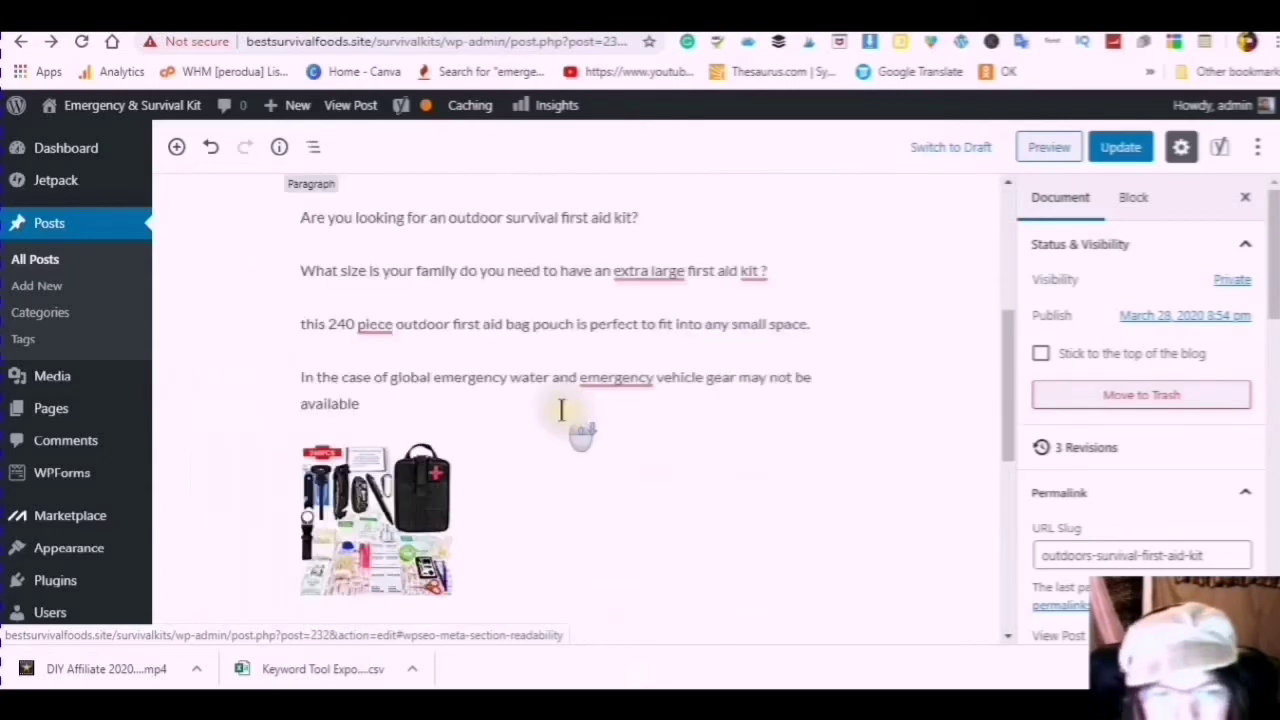
pyautogui.scroll(-6, 563, 427)
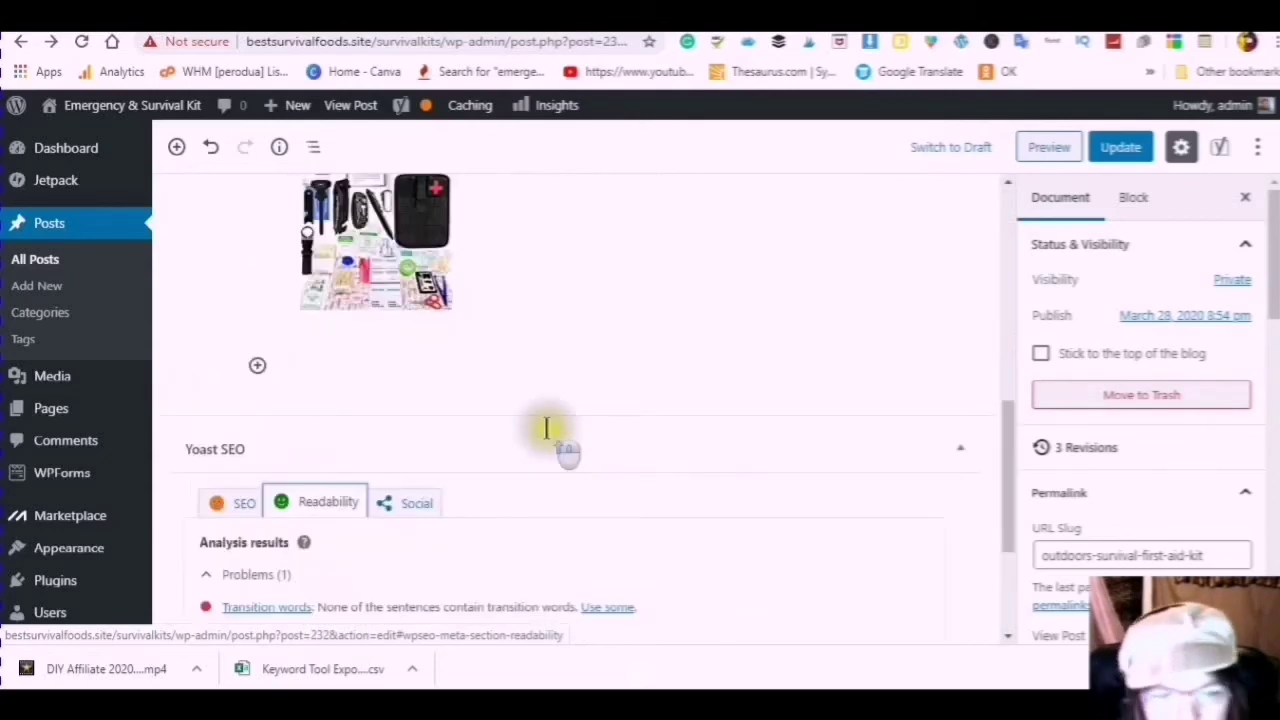
pyautogui.scroll(8, 548, 430)
pyautogui.scroll(4, 545, 427)
pyautogui.scroll(-15, 545, 427)
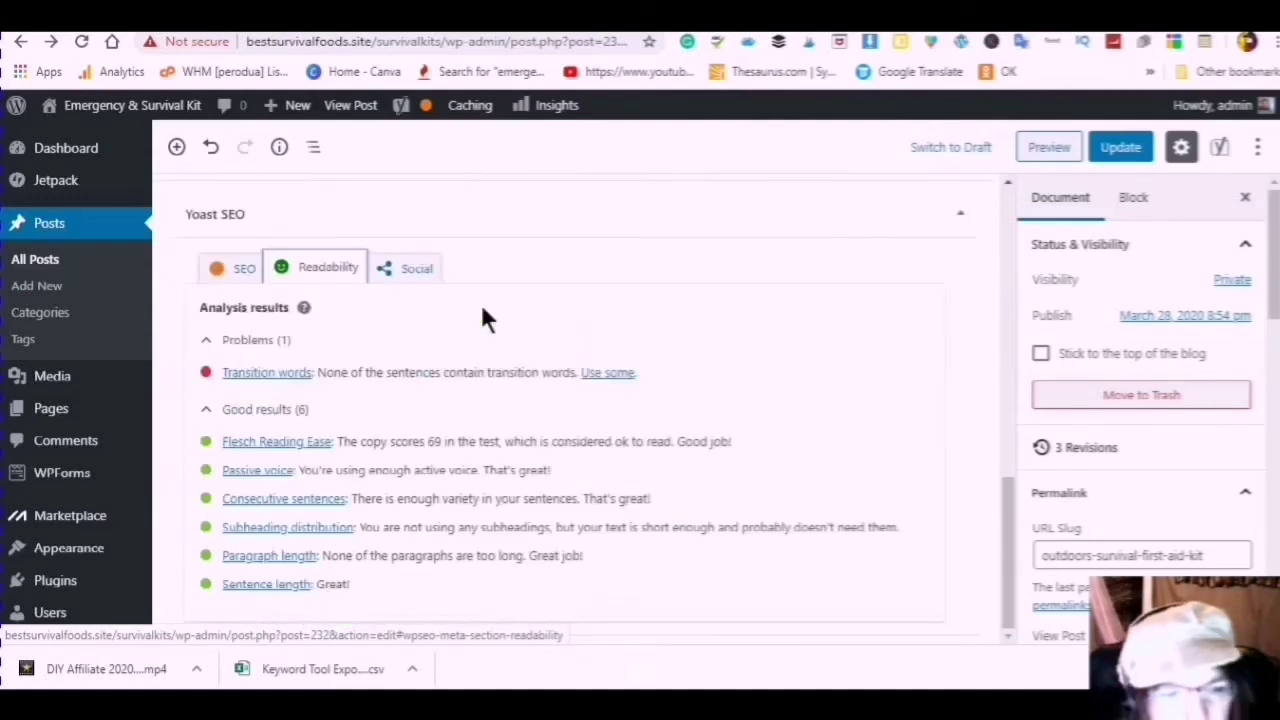
pyautogui.scroll(15, 473, 312)
pyautogui.scroll(1, 458, 325)
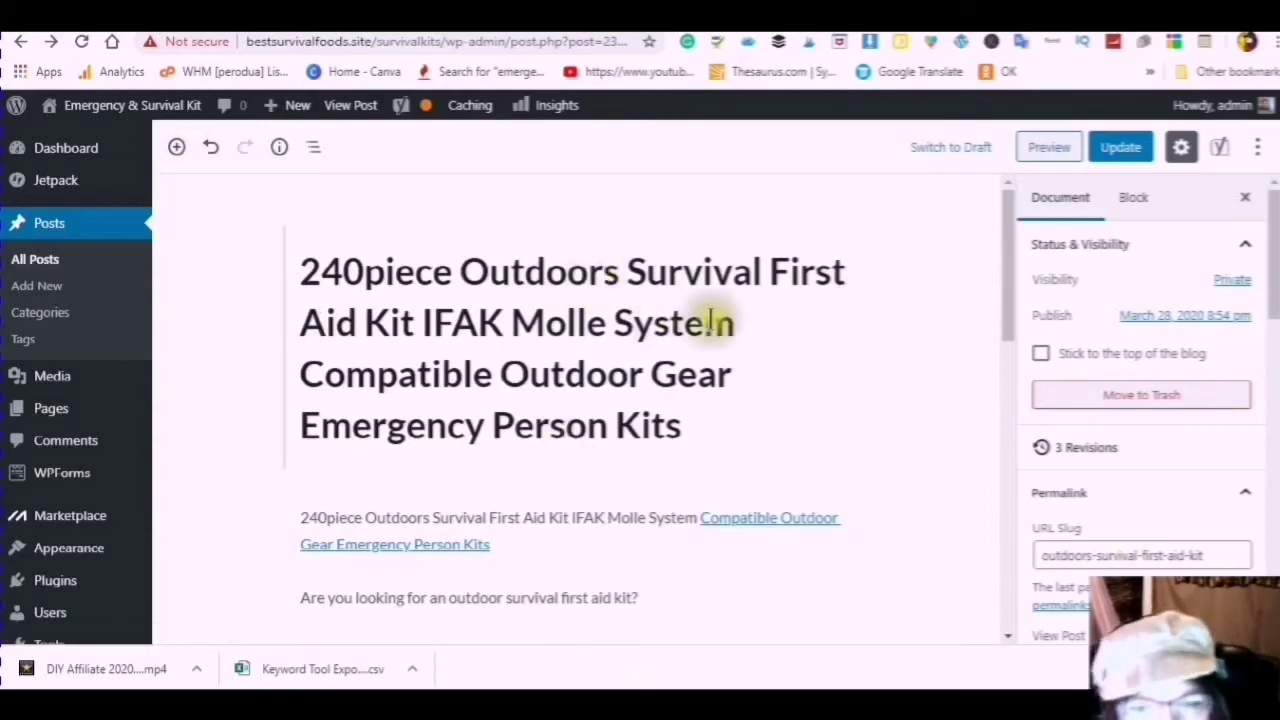
# Step: Make the first aid kit post stick to the top of the blog
pyautogui.scroll(-2, 745, 315)
pyautogui.scroll(-2, 770, 310)
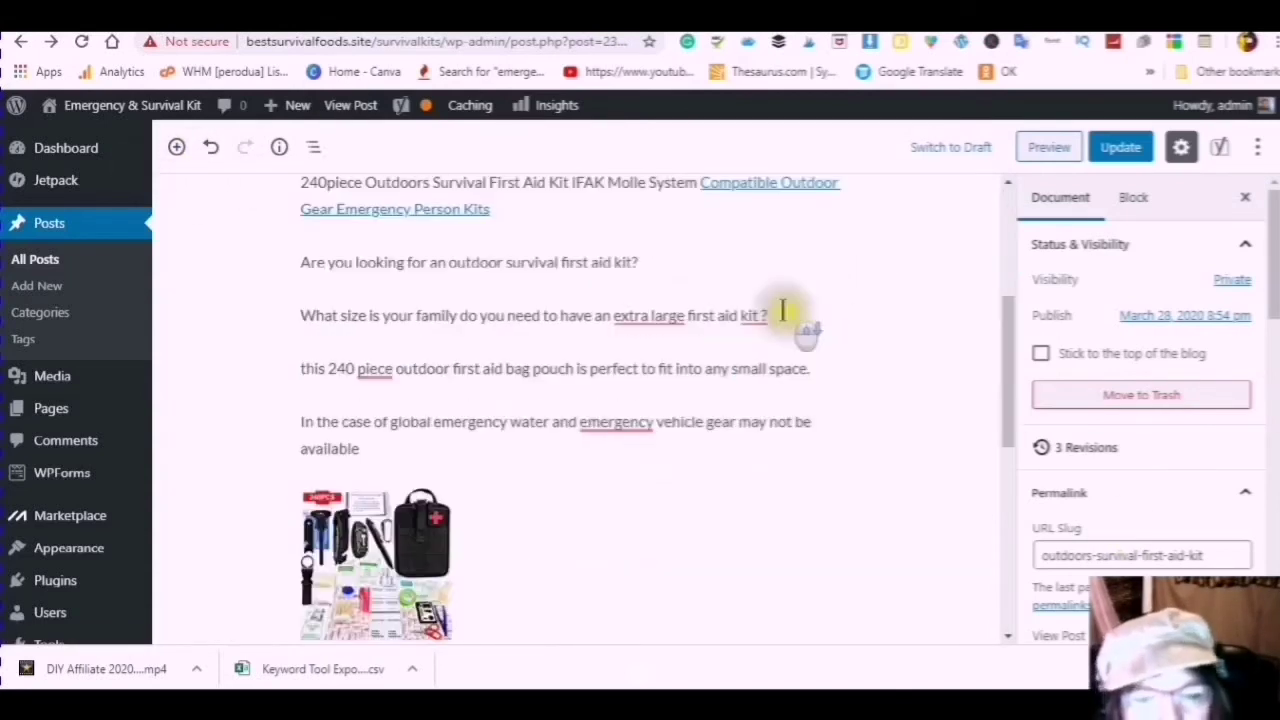
pyautogui.scroll(-1, 777, 309)
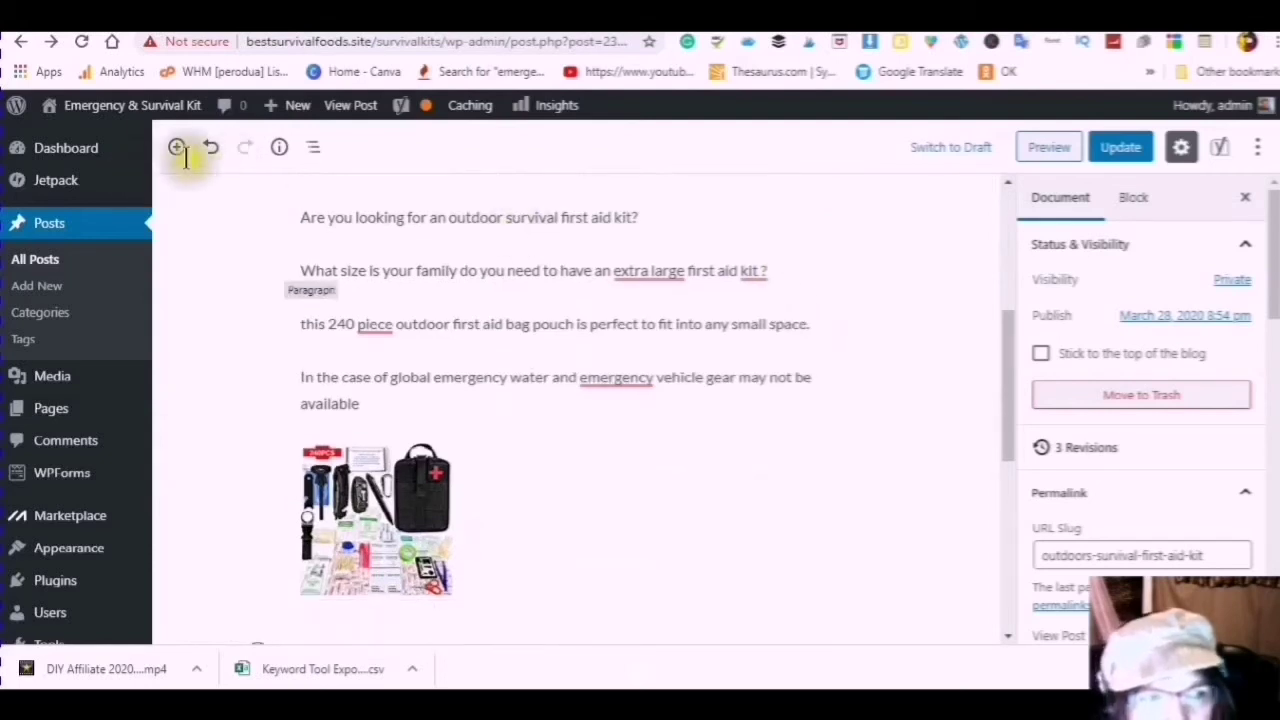
pyautogui.scroll(-2, 205, 165)
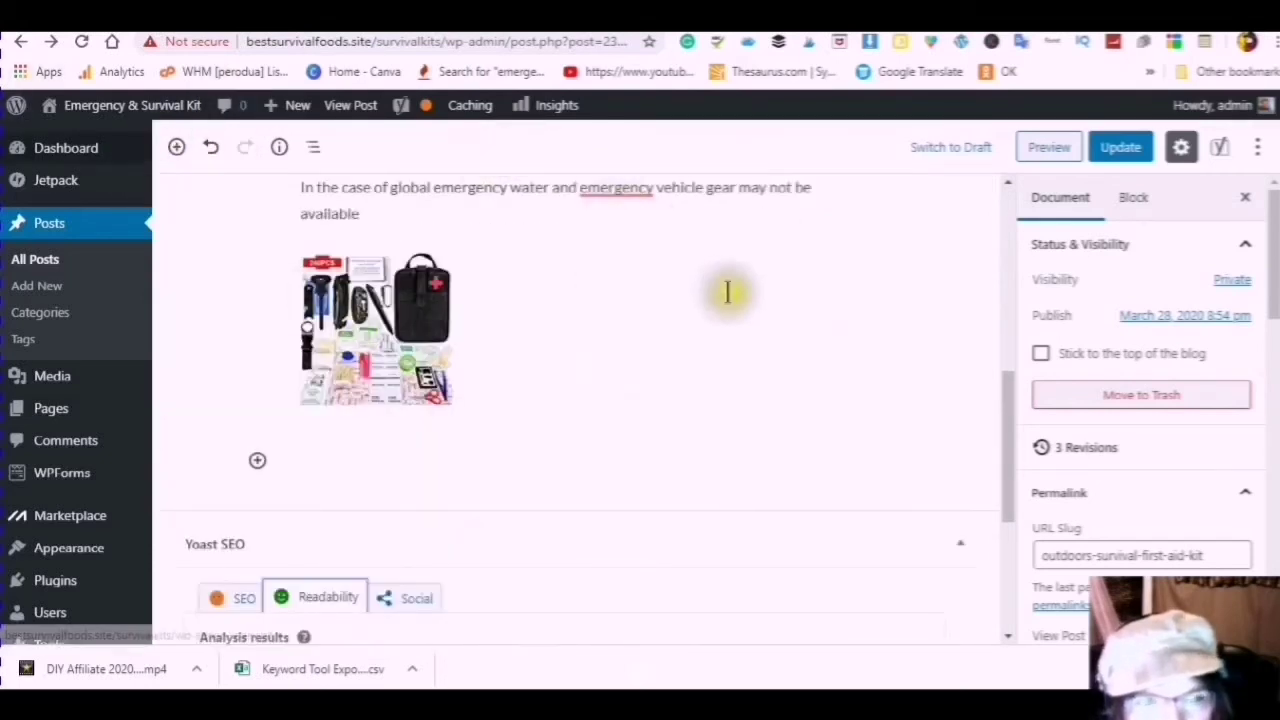
pyautogui.click(1040, 355)
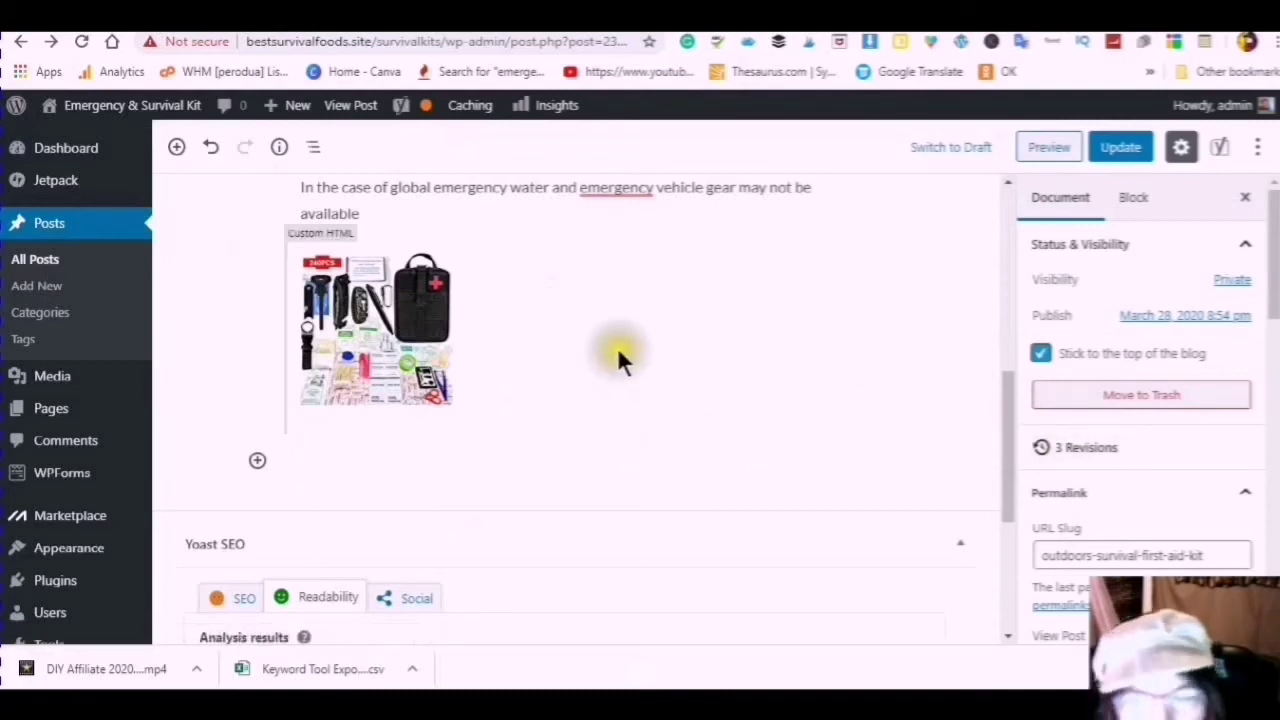
# Step: Review the transition words feedback and reread the post's title, paragraphs and affiliate image
pyautogui.scroll(-3, 618, 368)
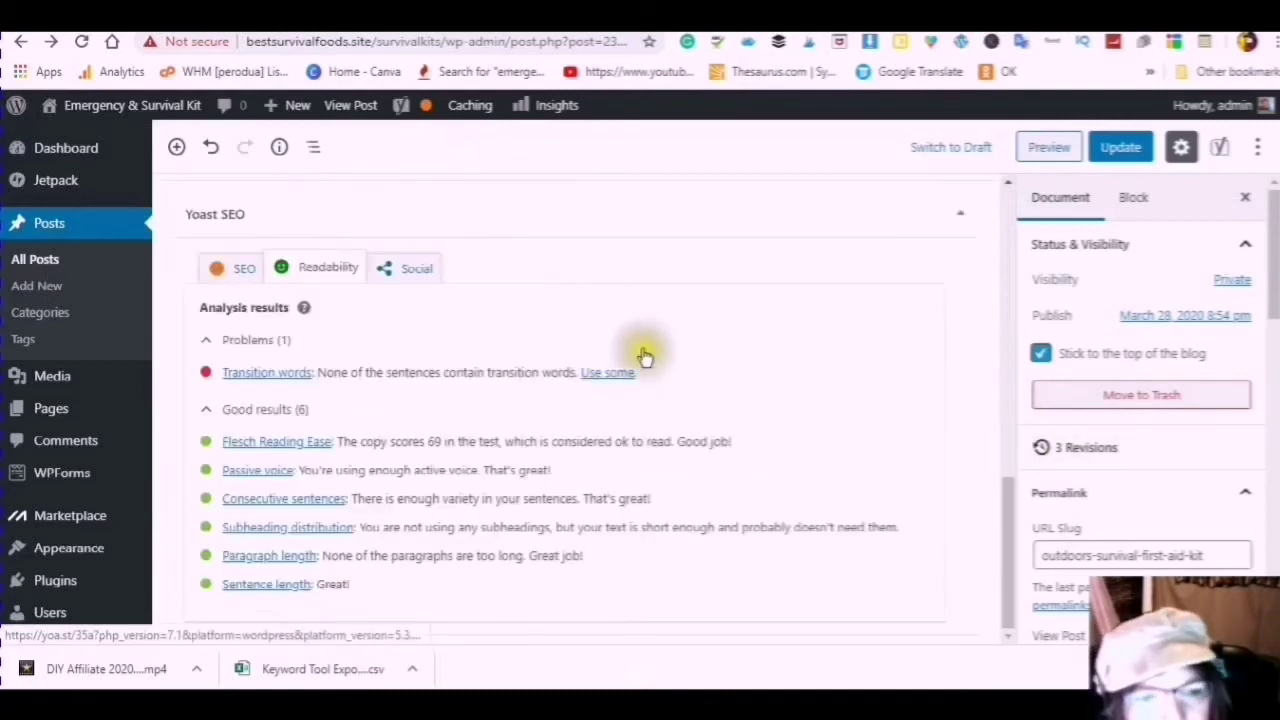
pyautogui.scroll(2, 646, 350)
pyautogui.scroll(1, 622, 354)
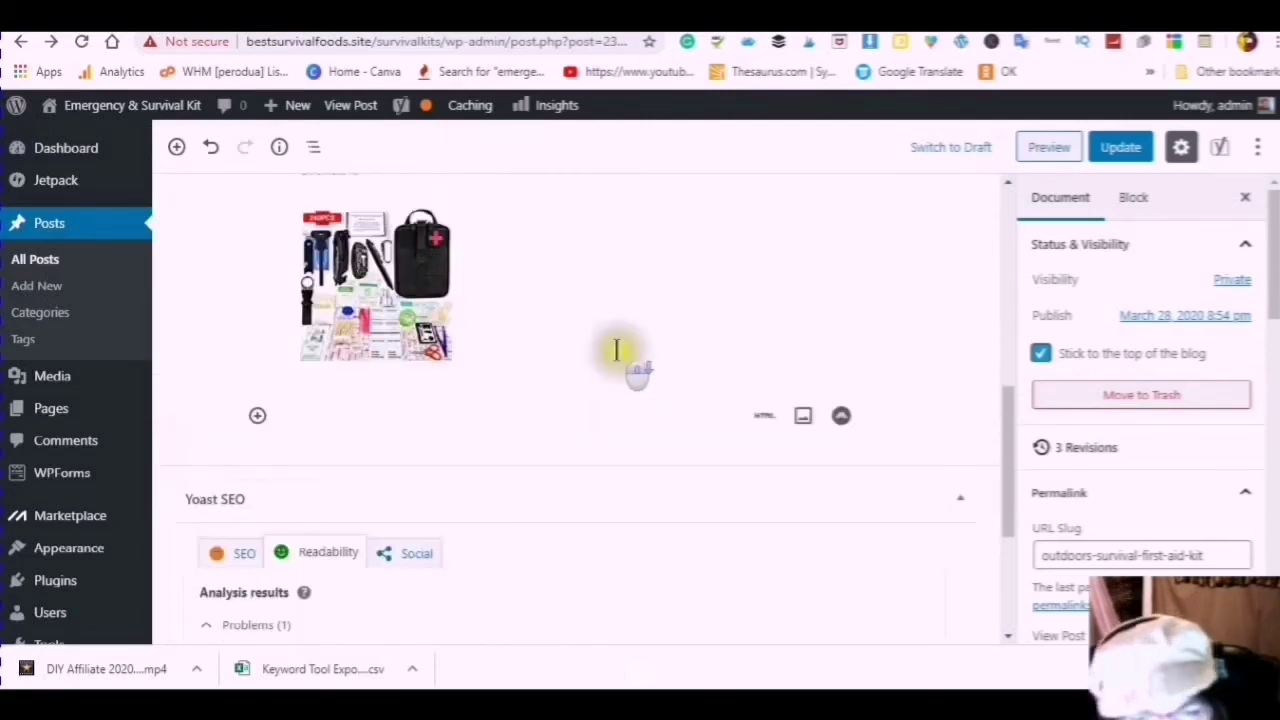
pyautogui.scroll(2, 640, 322)
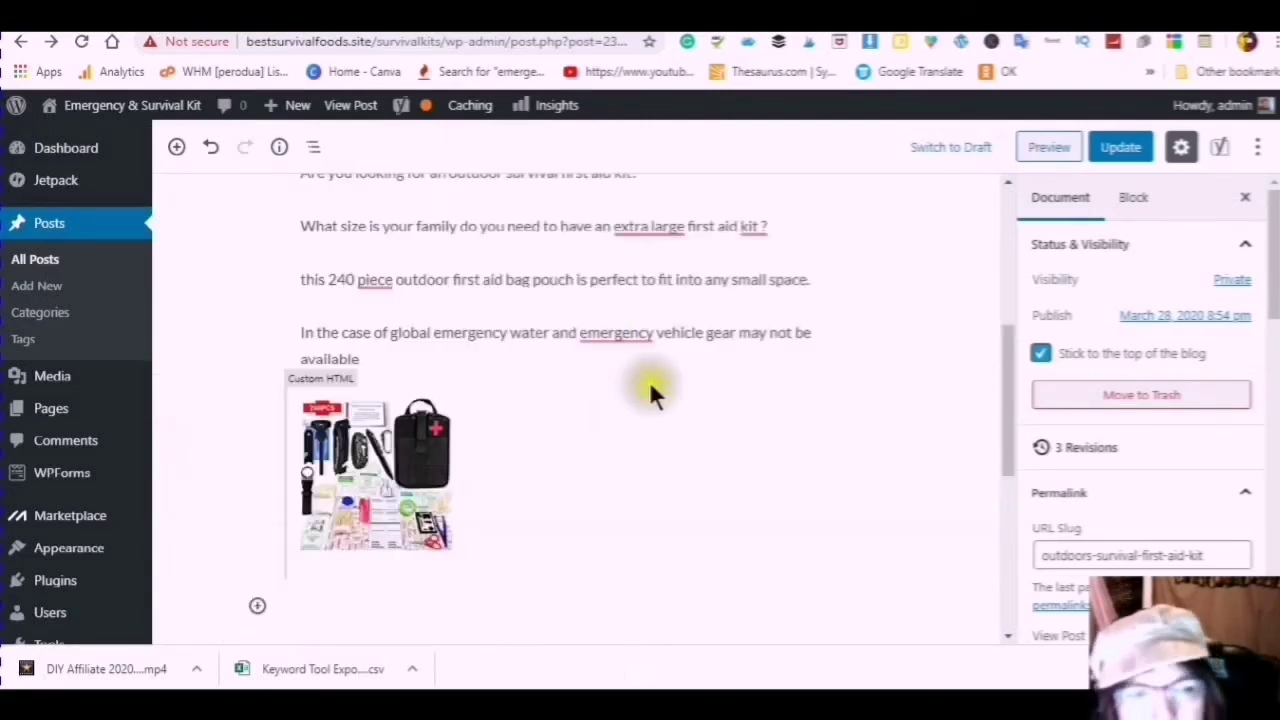
pyautogui.scroll(-3, 345, 335)
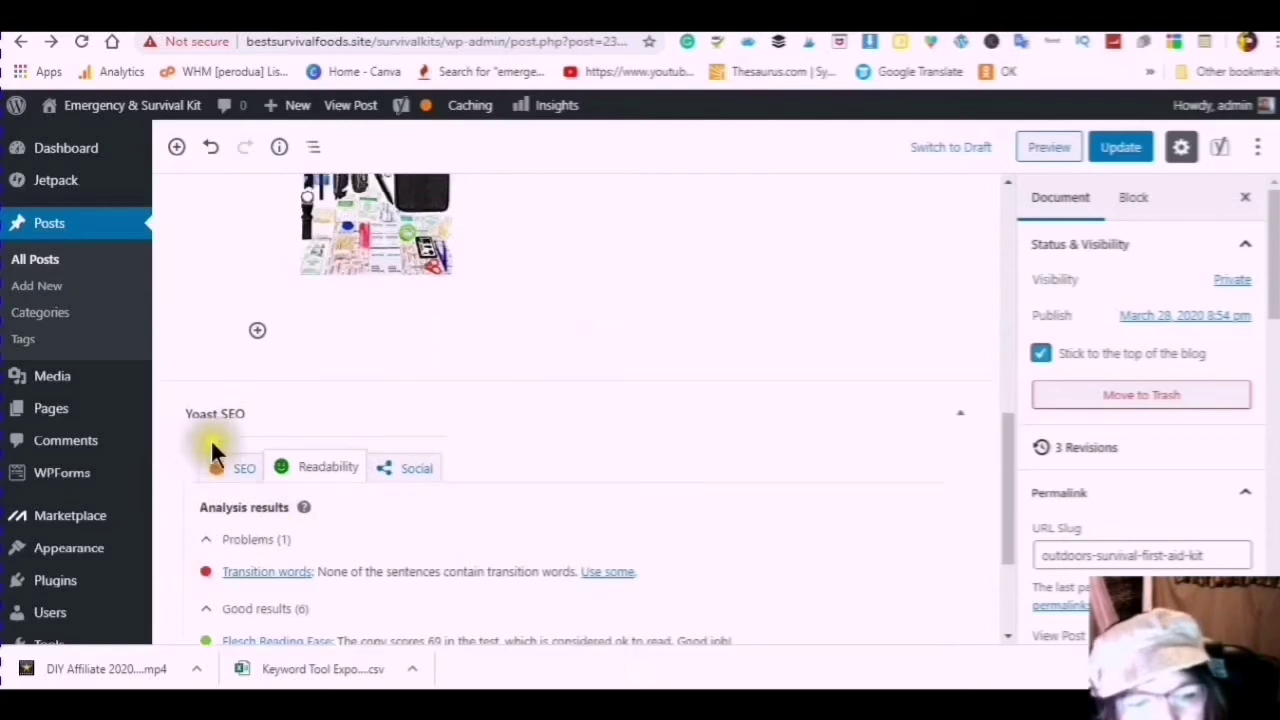
pyautogui.scroll(3, 238, 475)
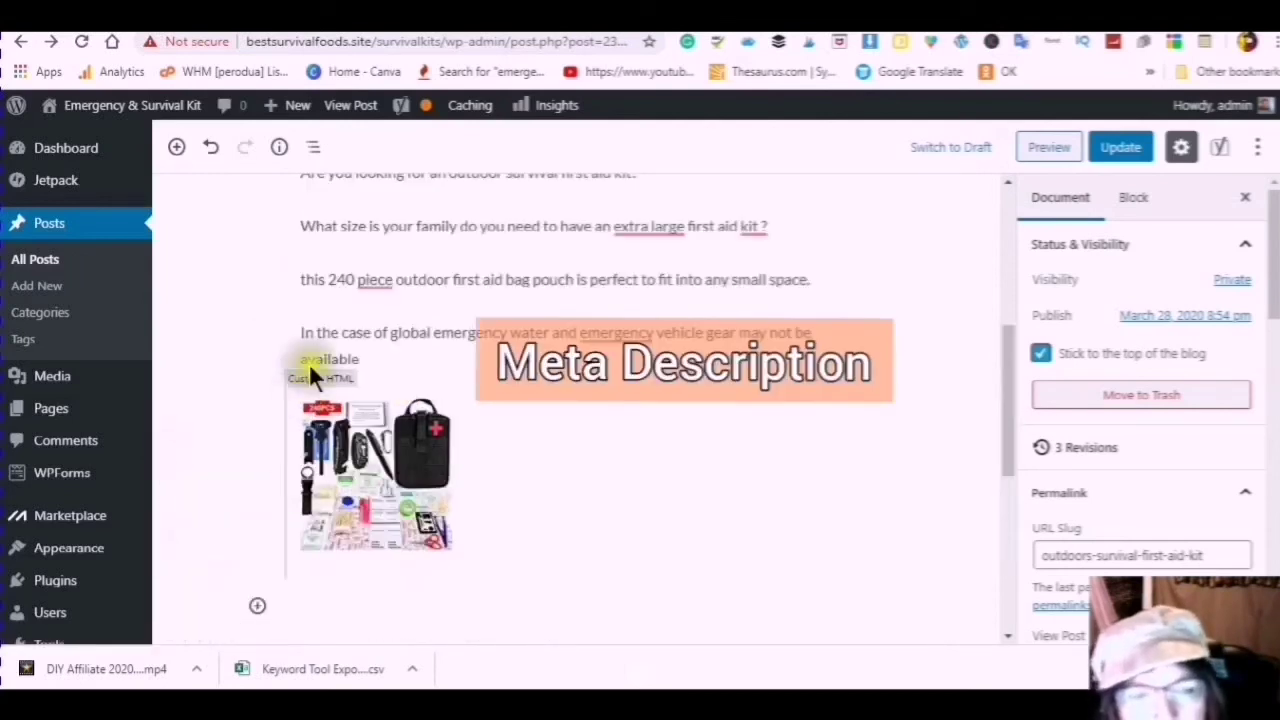
pyautogui.scroll(5, 389, 363)
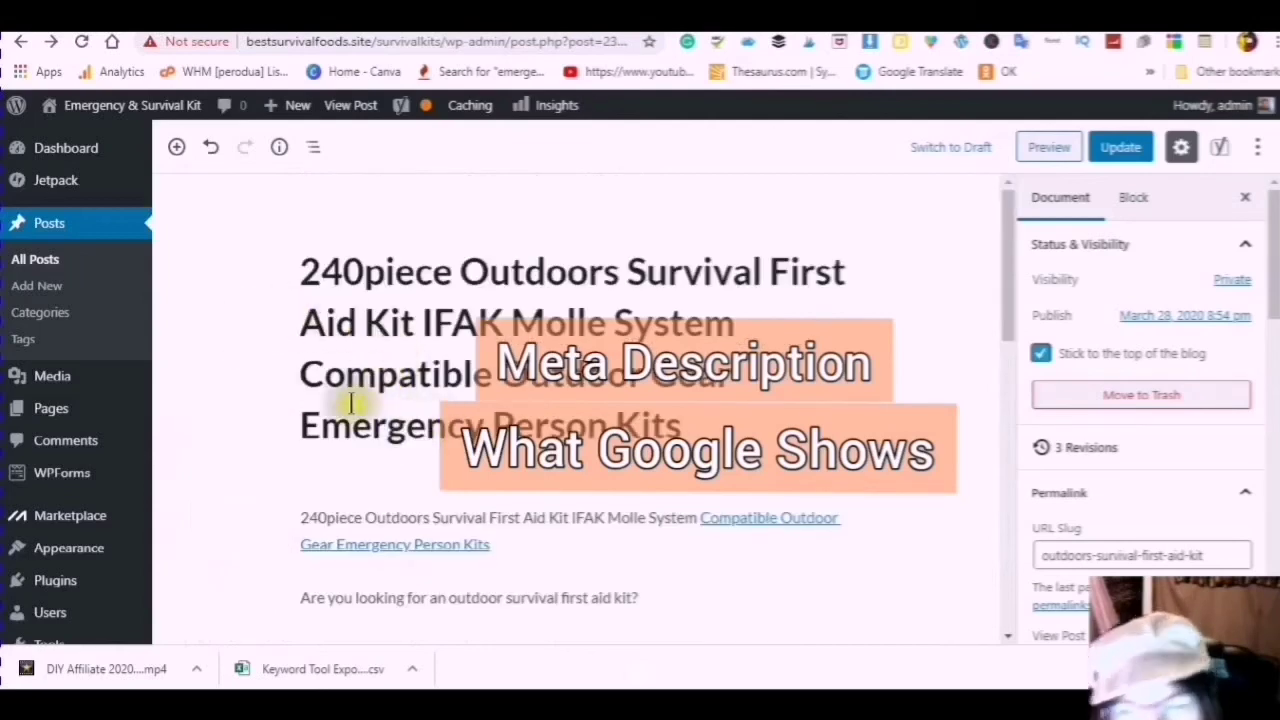
pyautogui.scroll(-2, 351, 400)
pyautogui.scroll(-2, 351, 400)
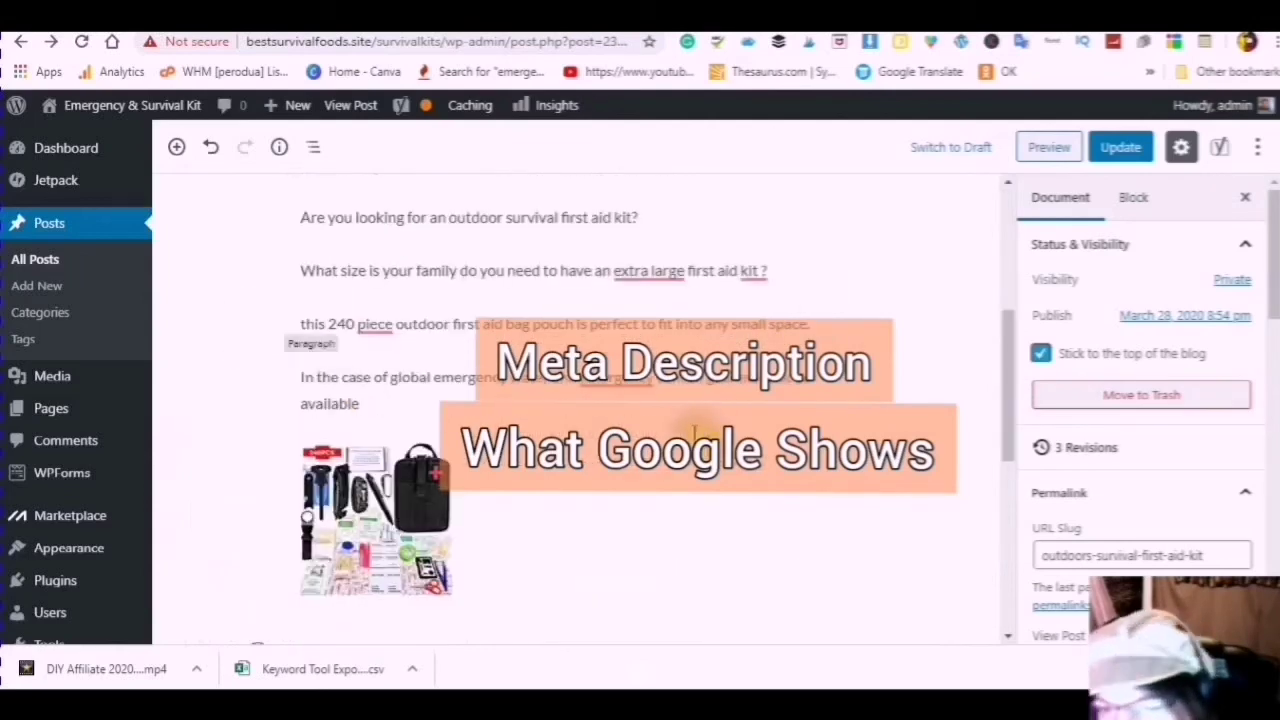
pyautogui.scroll(-2, 726, 477)
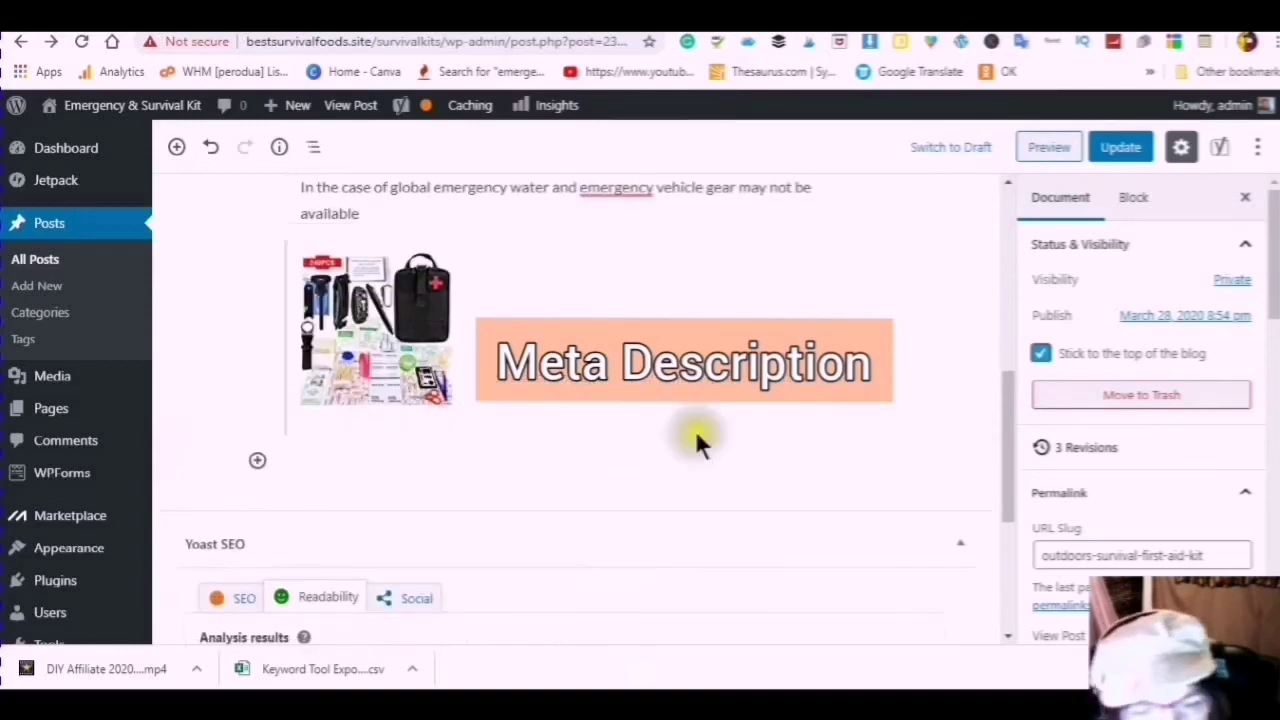
pyautogui.scroll(4, 678, 430)
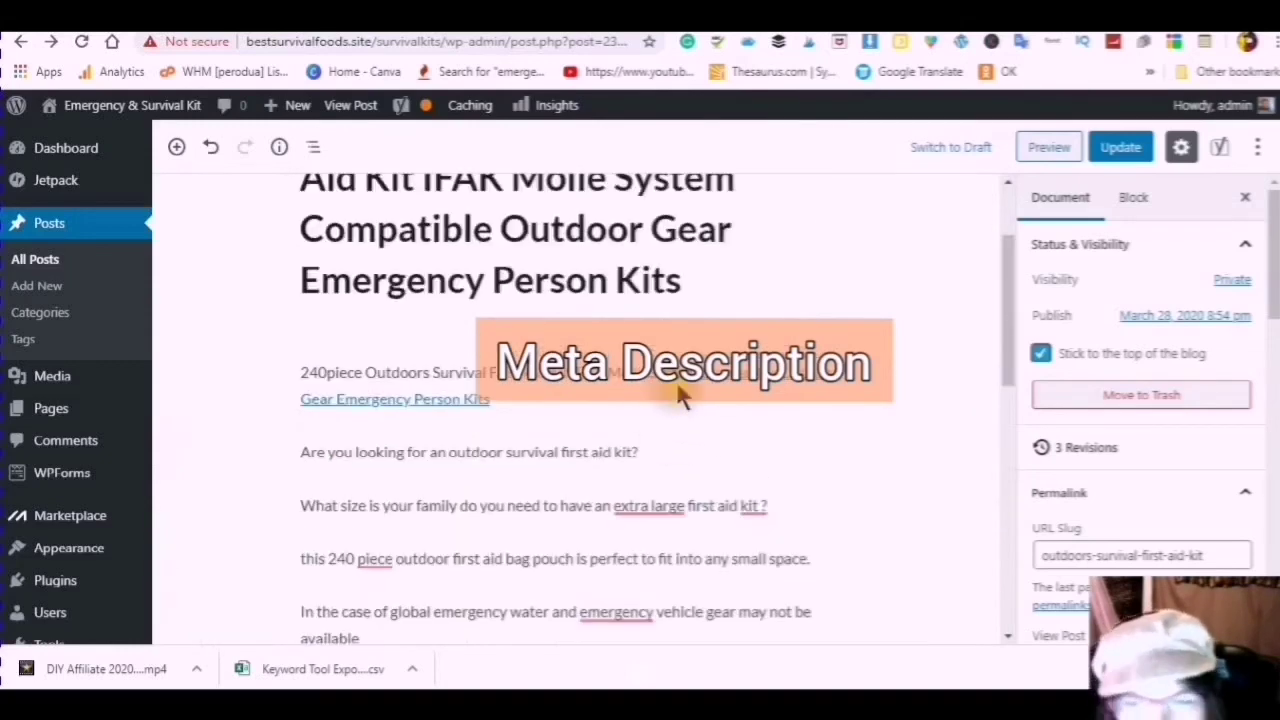
pyautogui.scroll(2, 660, 385)
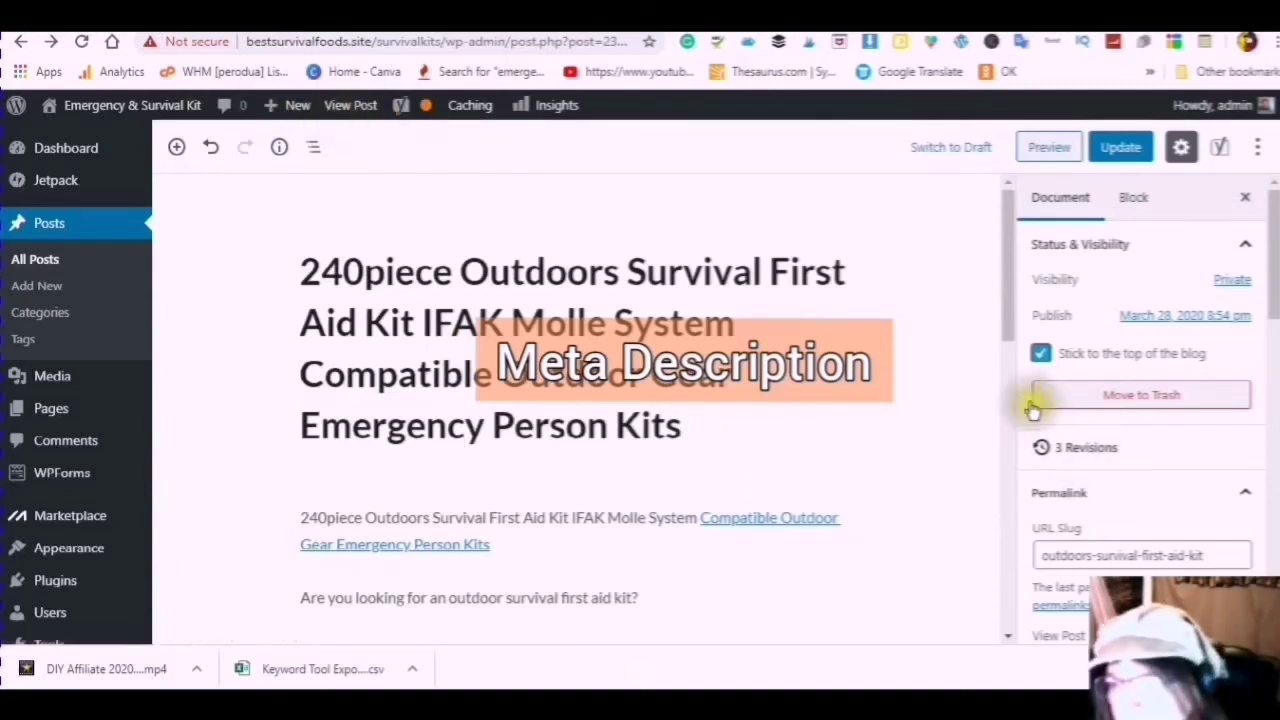
# Step: Update the post with the camouflage first aid bag photo as its featured image and pingbacks and trackbacks disallowed
pyautogui.scroll(-8, 1048, 470)
pyautogui.scroll(-5, 1058, 505)
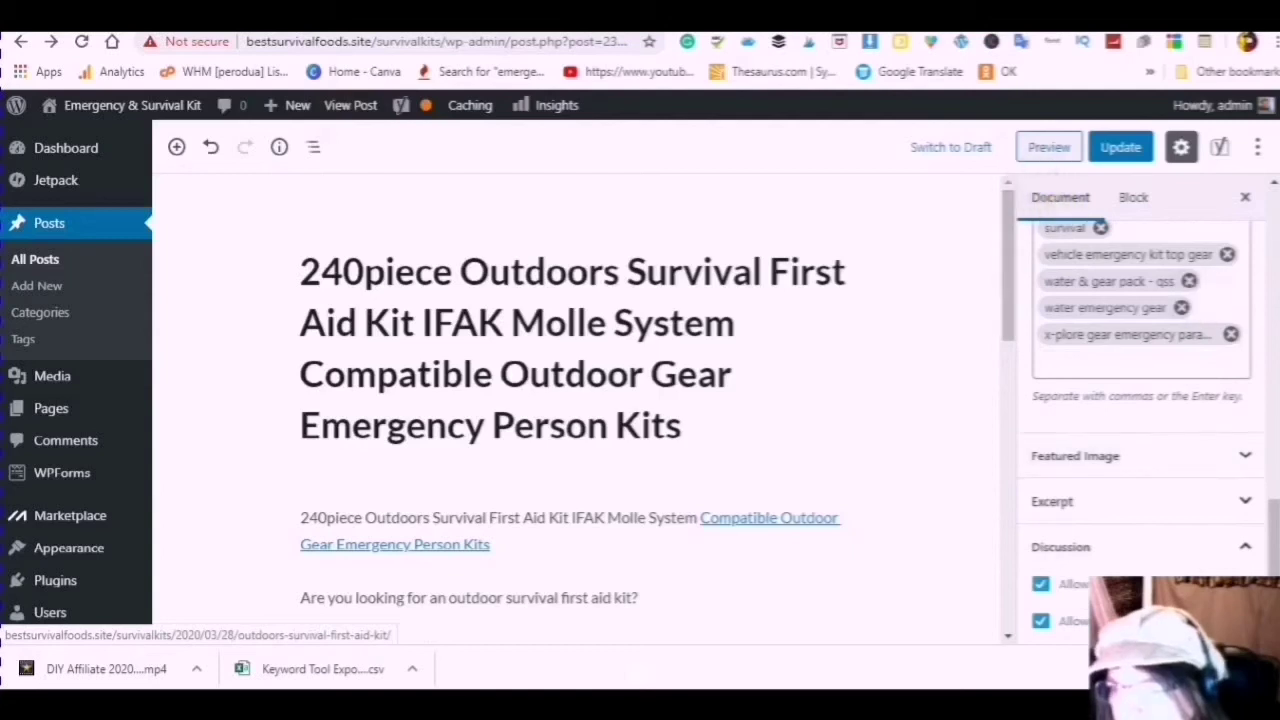
pyautogui.click(1246, 462)
pyautogui.click(1135, 505)
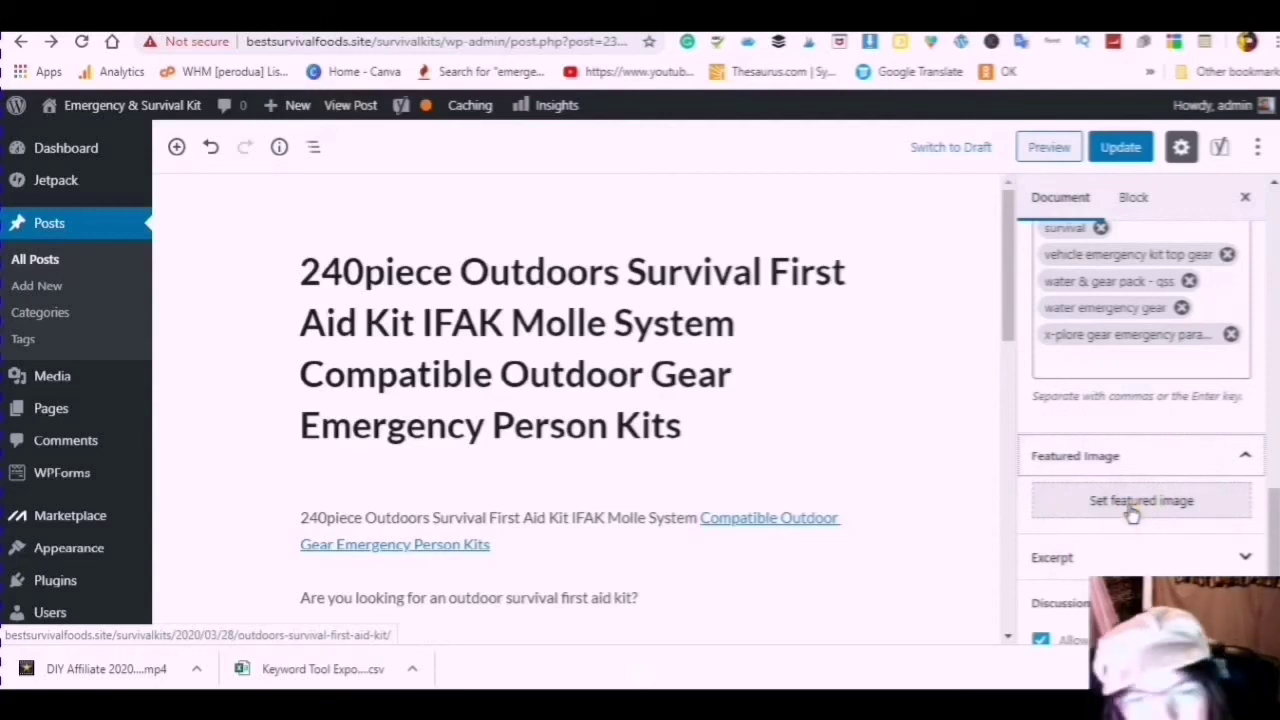
pyautogui.click(1133, 512)
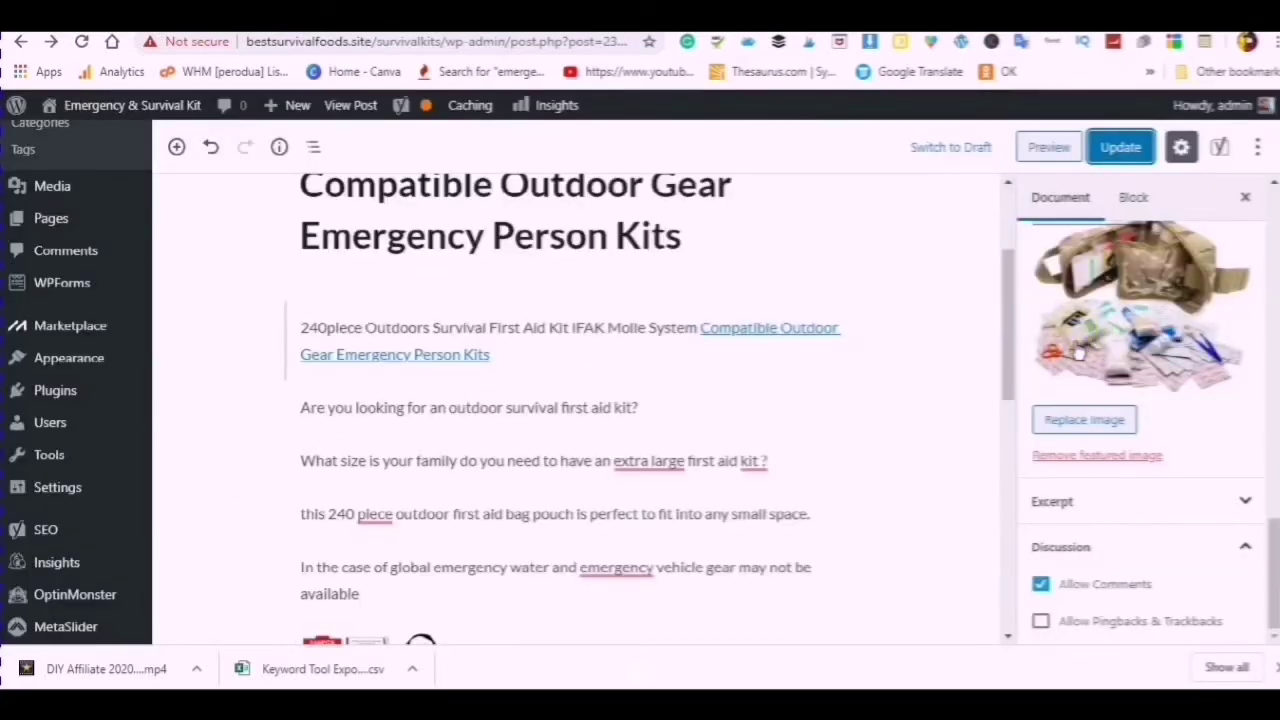
# Step: View the live post and examine its title, featured image, categories, tags, body text and Amazon affiliate links
pyautogui.click(352, 112)
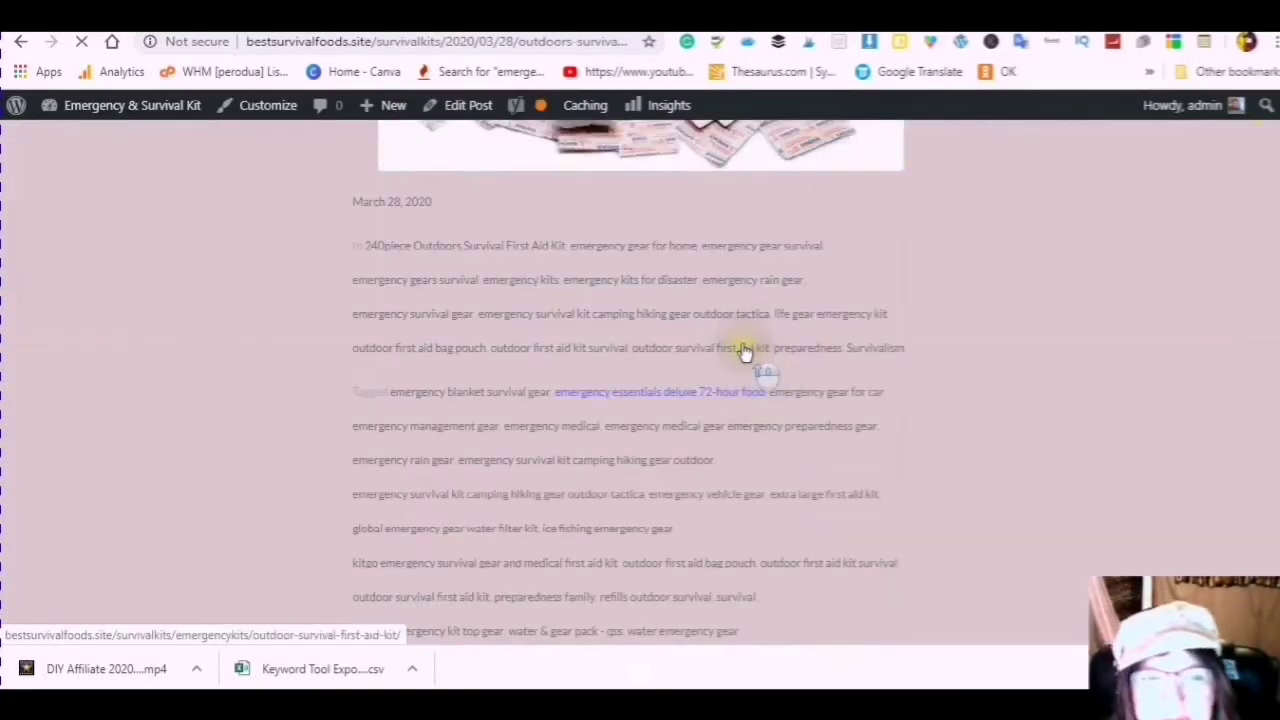
pyautogui.scroll(6, 742, 346)
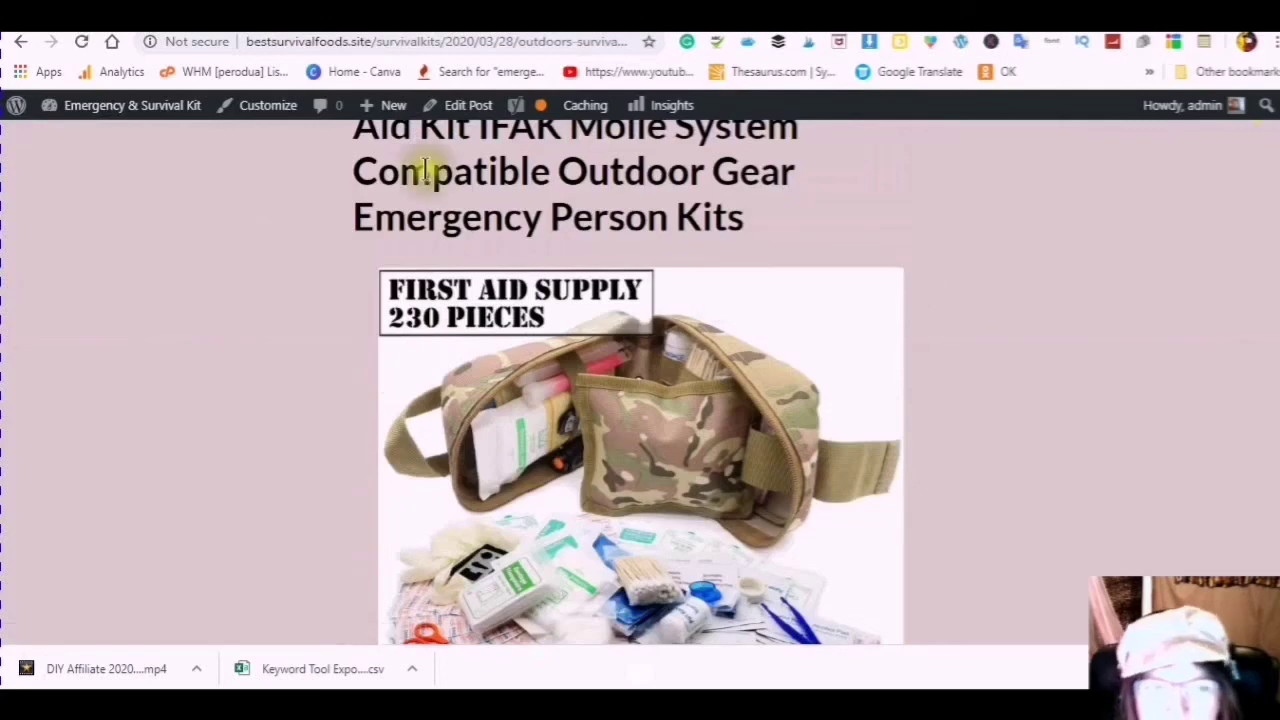
pyautogui.scroll(2, 410, 200)
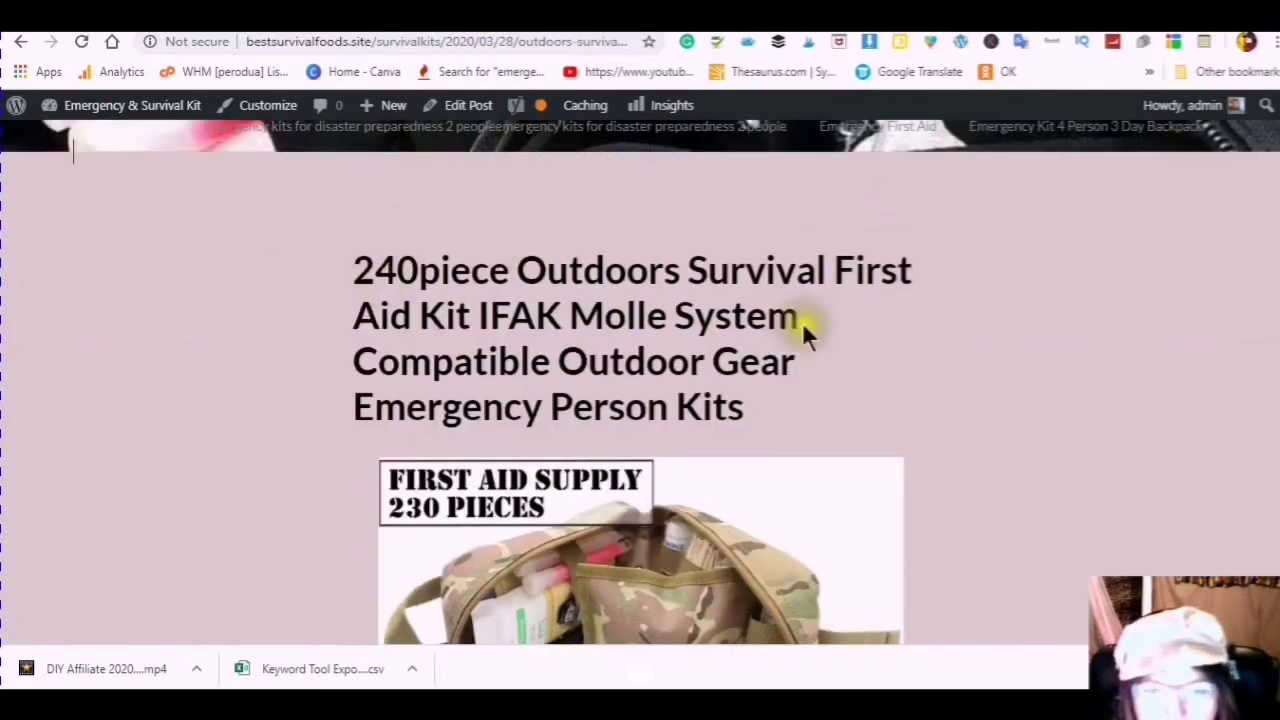
pyautogui.scroll(-10, 800, 380)
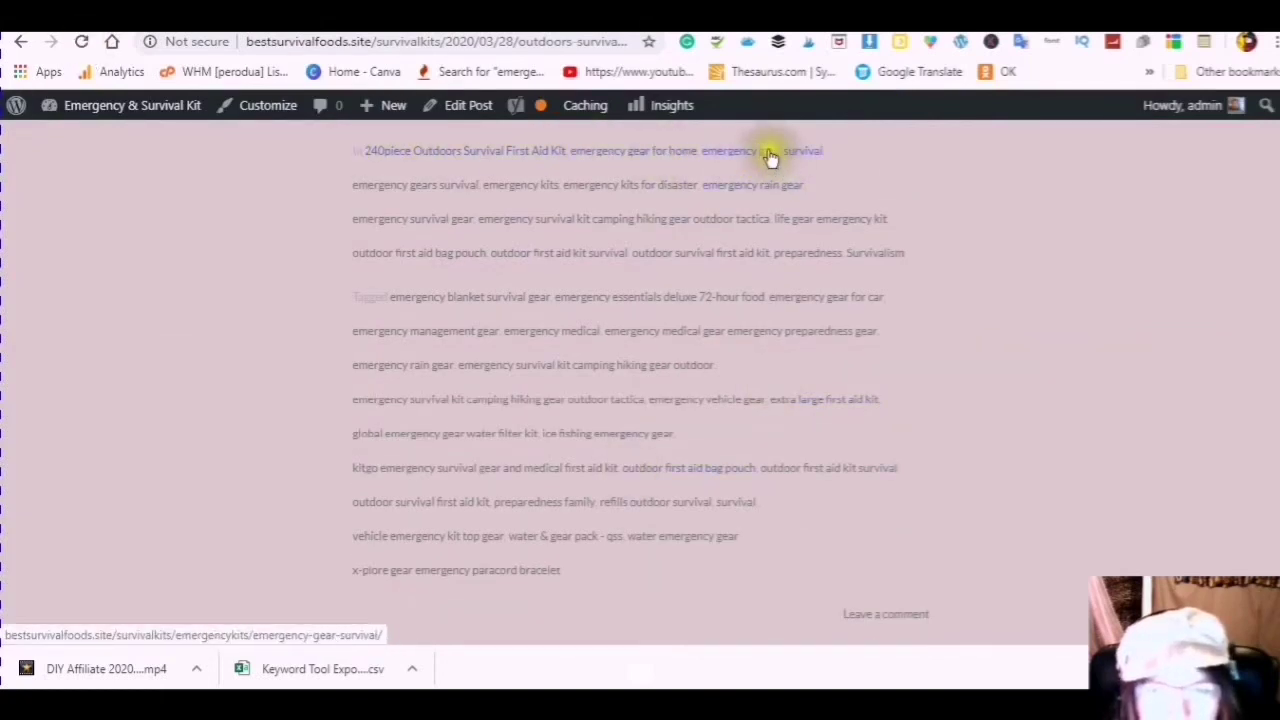
pyautogui.scroll(-2, 525, 270)
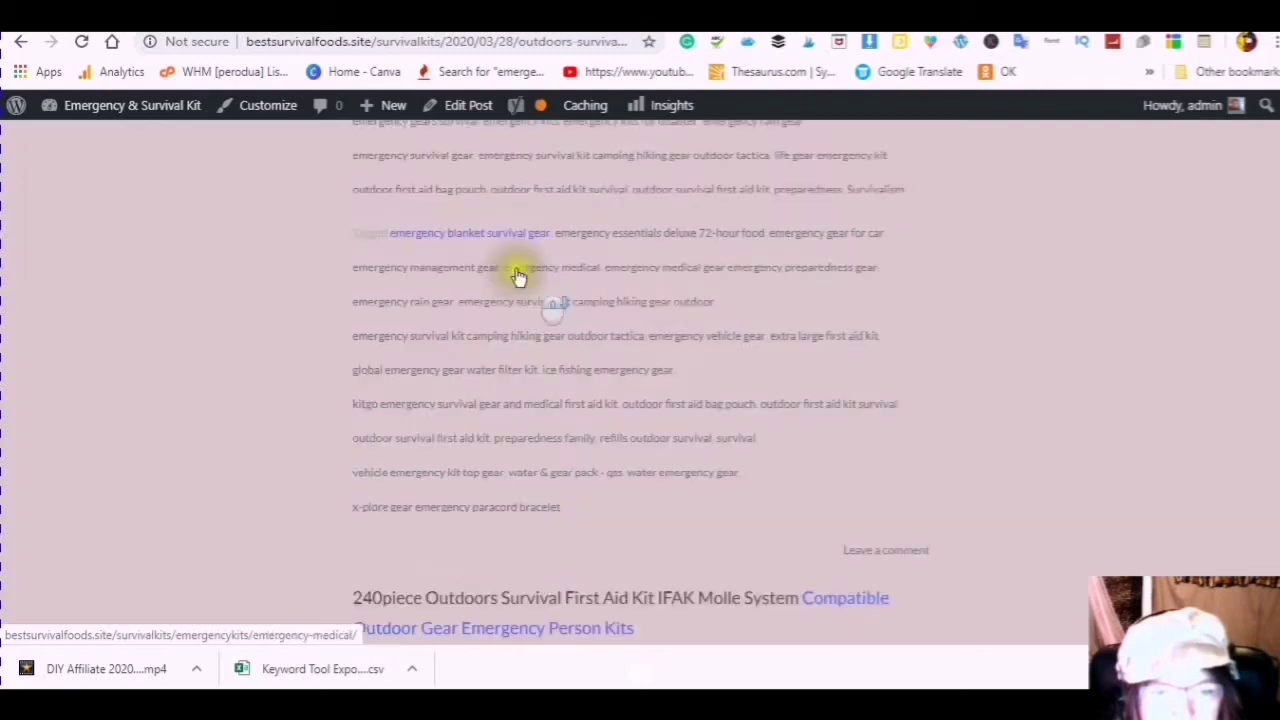
pyautogui.scroll(-3, 514, 277)
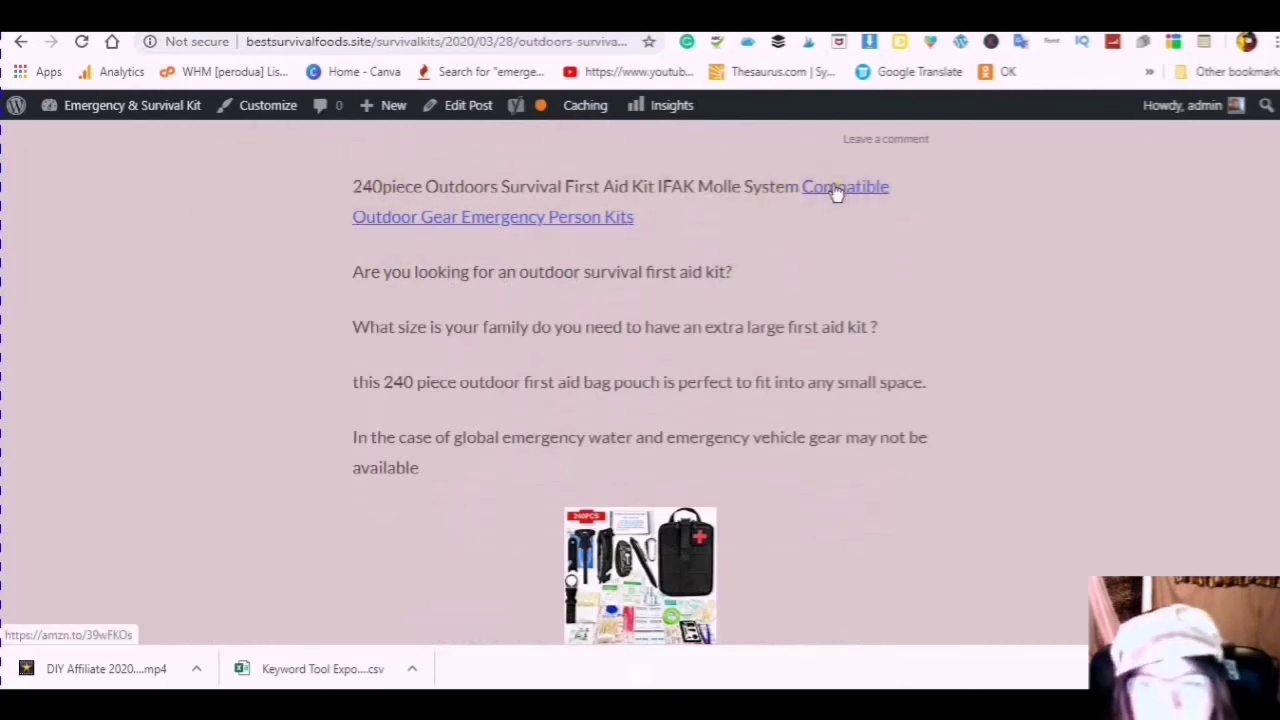
pyautogui.scroll(-5, 494, 263)
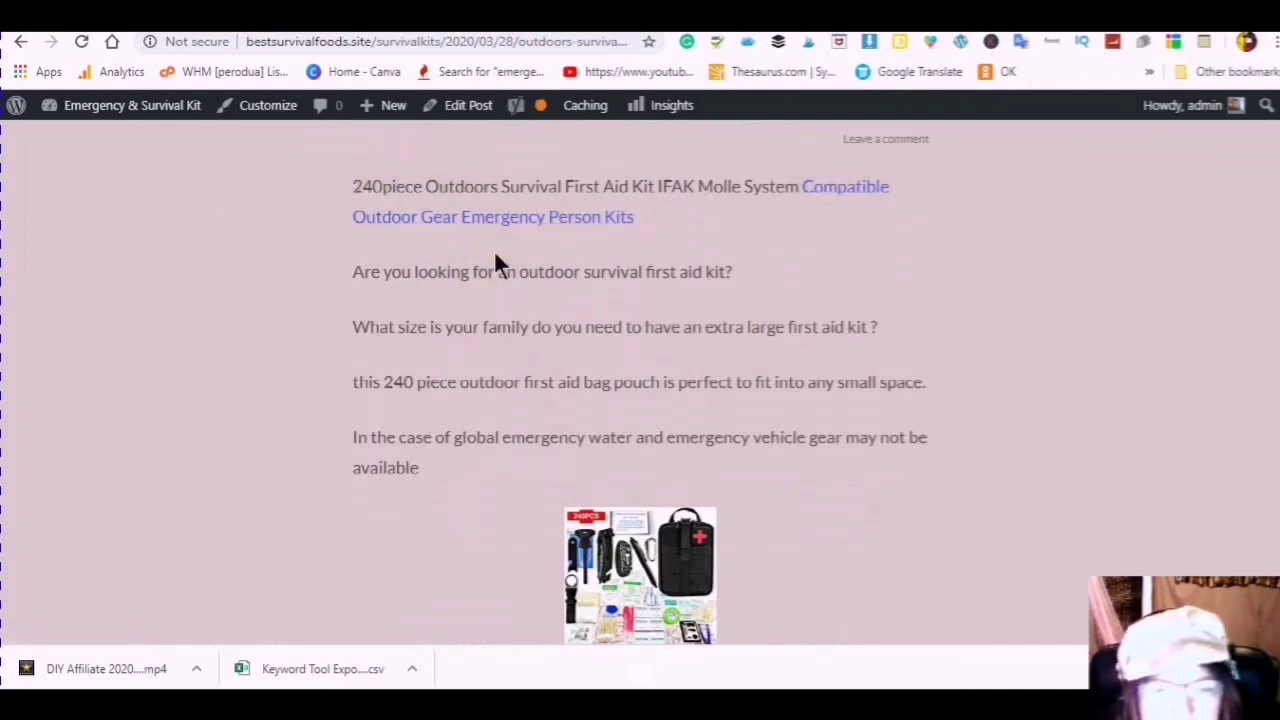
pyautogui.scroll(3, 431, 287)
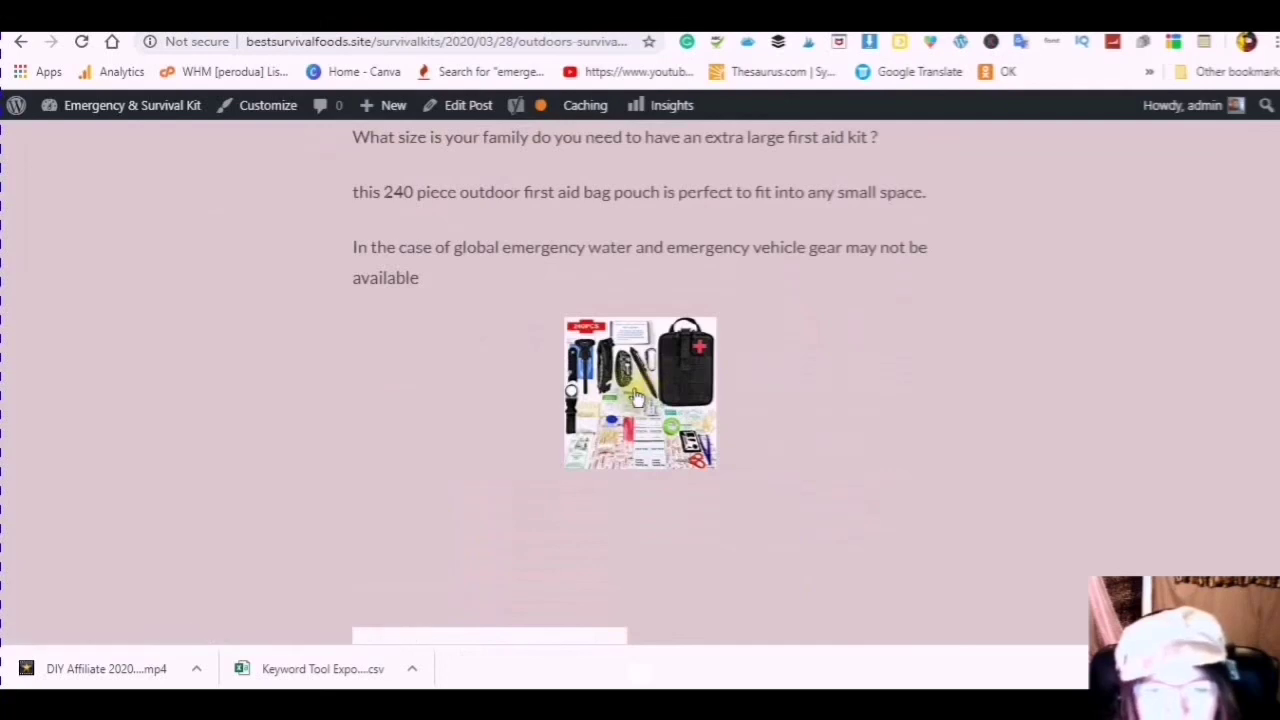
pyautogui.moveTo(634, 400)
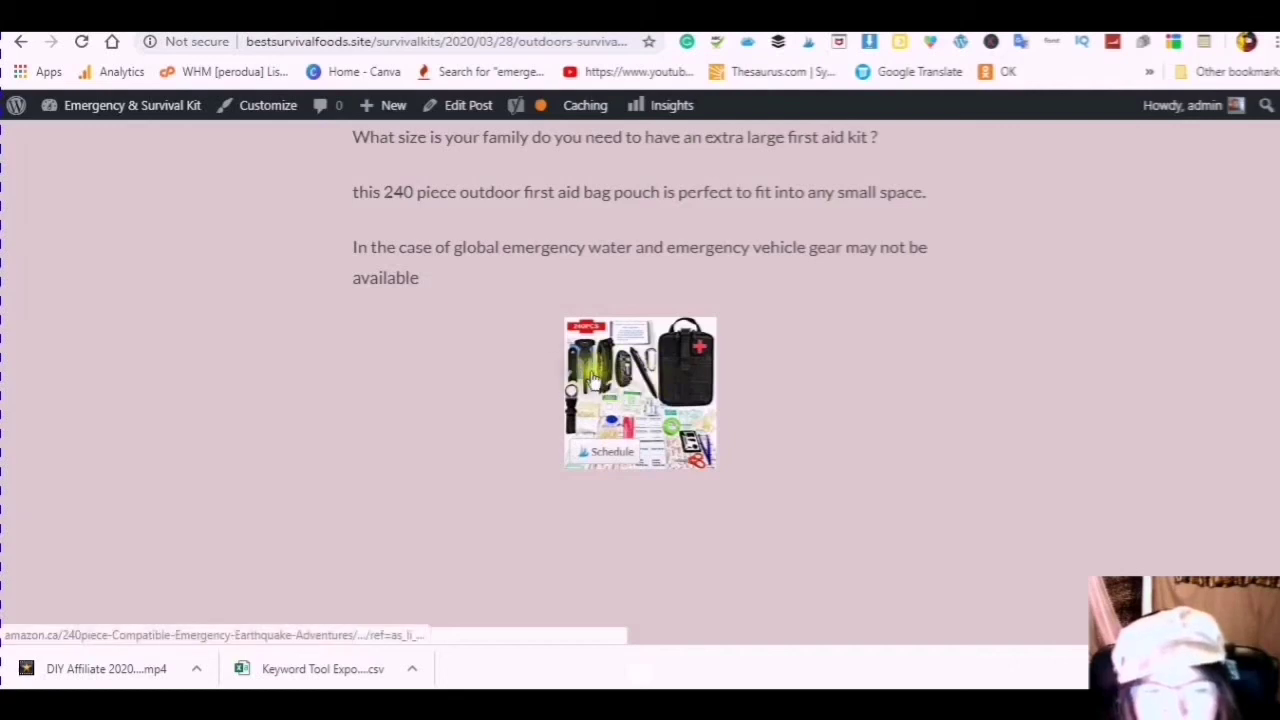
# Step: Open the previous post about the tornado emergency kit from the end of the live post
pyautogui.scroll(-3, 600, 385)
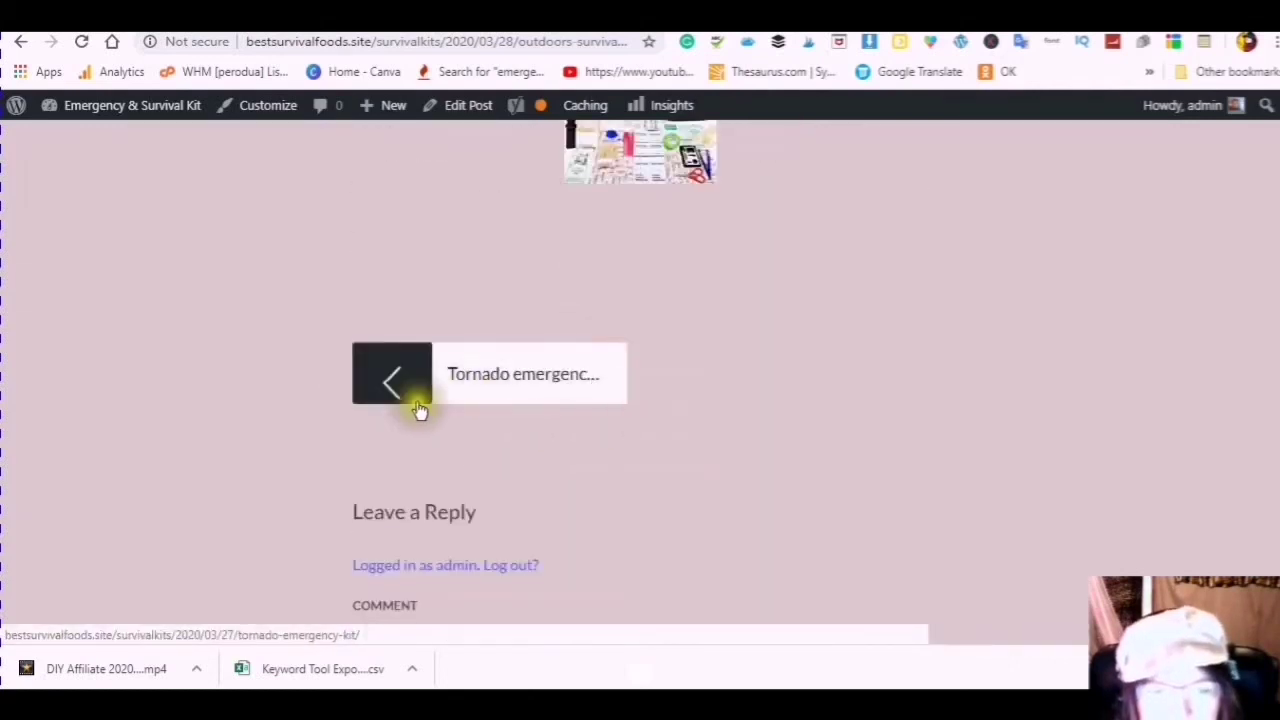
pyautogui.click(390, 390)
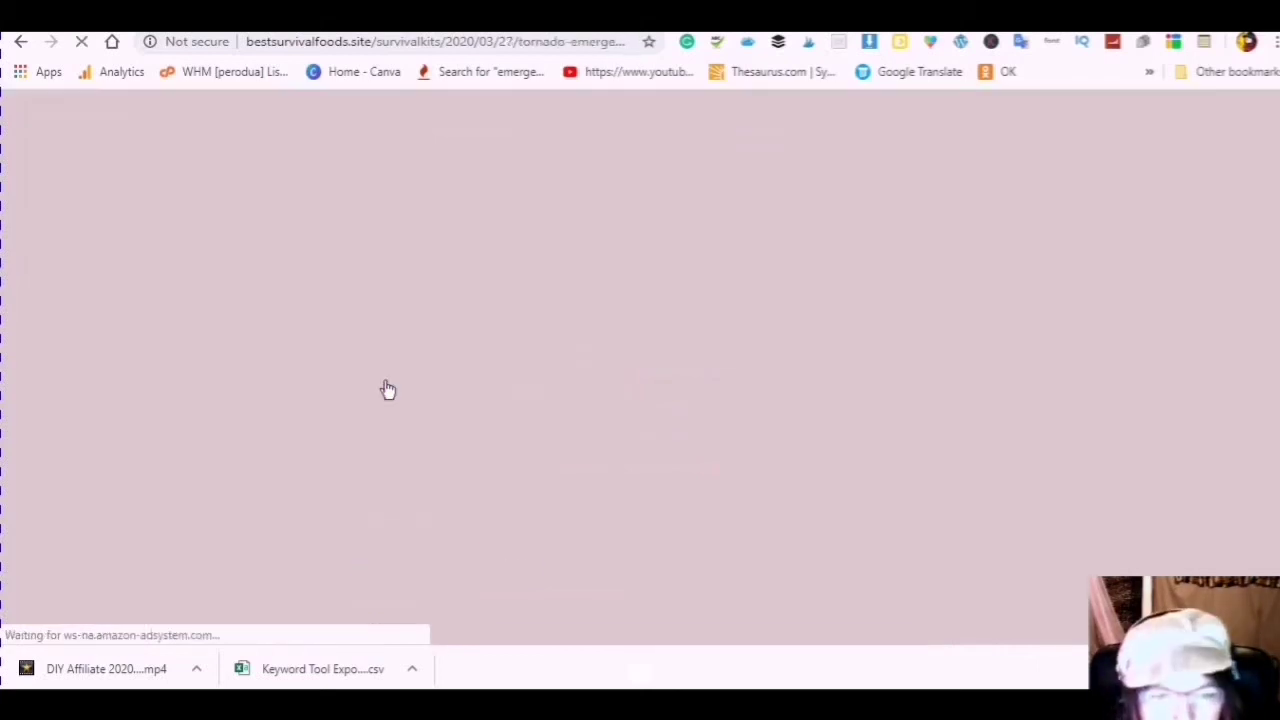
pyautogui.click(557, 294)
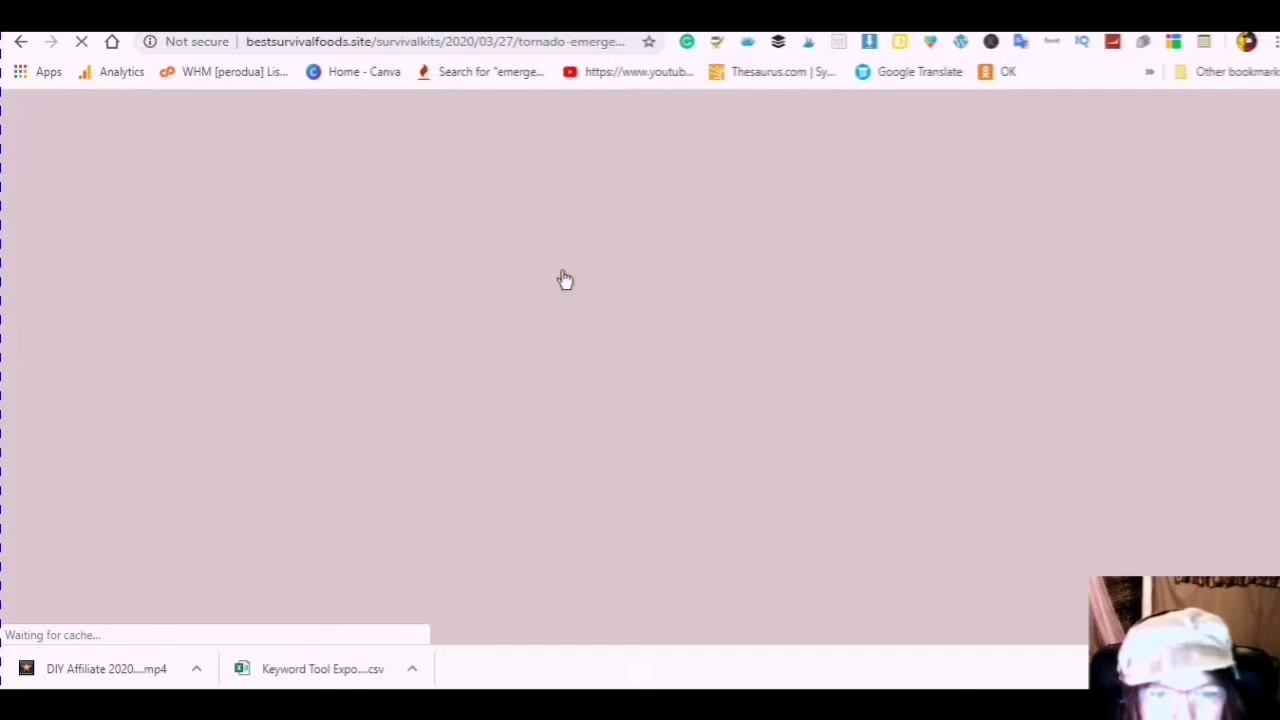